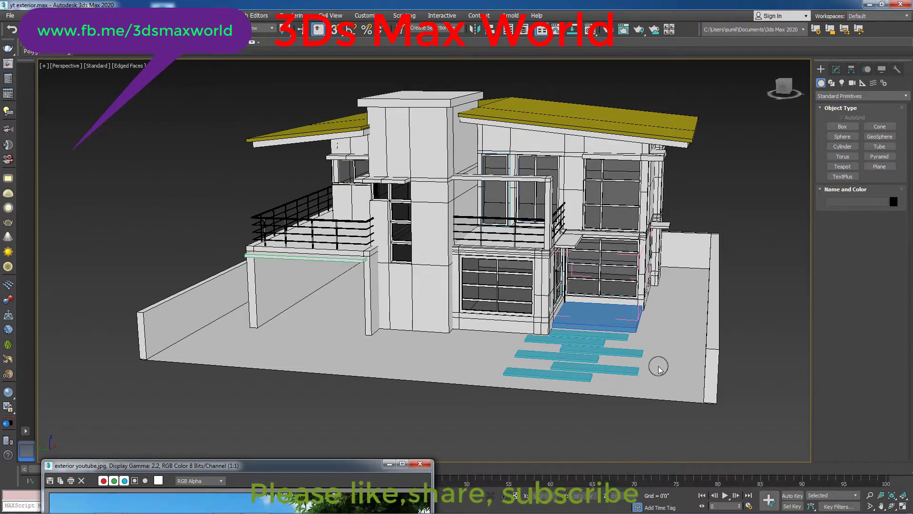
Step: Move the reference image window aside and pan the house view left and up
{"action": "left_click_drag", "start_coordinate": [356, 471], "coordinate": [593, 429]}
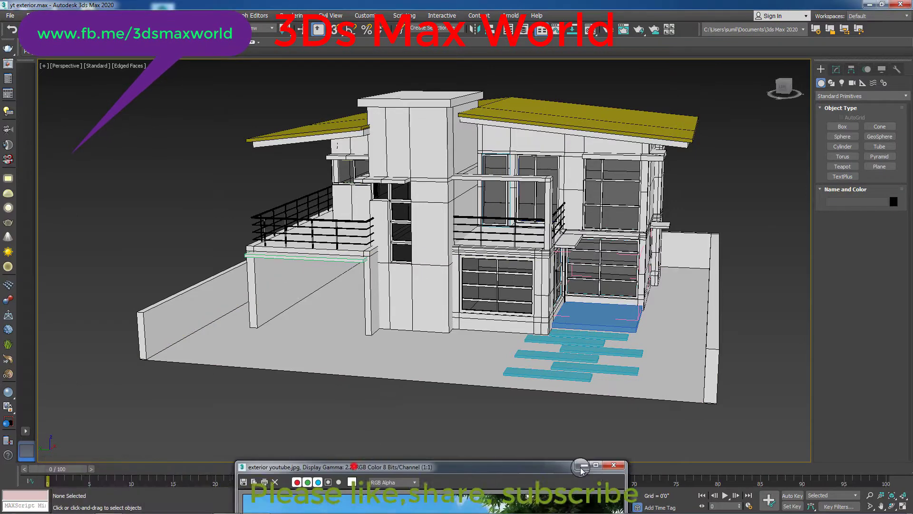
{"action": "mouse_move", "coordinate": [721, 402]}
{"action": "middle_mouse_down"}
{"action": "mouse_move", "coordinate": [710, 395]}
{"action": "mouse_move", "coordinate": [707, 402]}
{"action": "middle_mouse_up"}
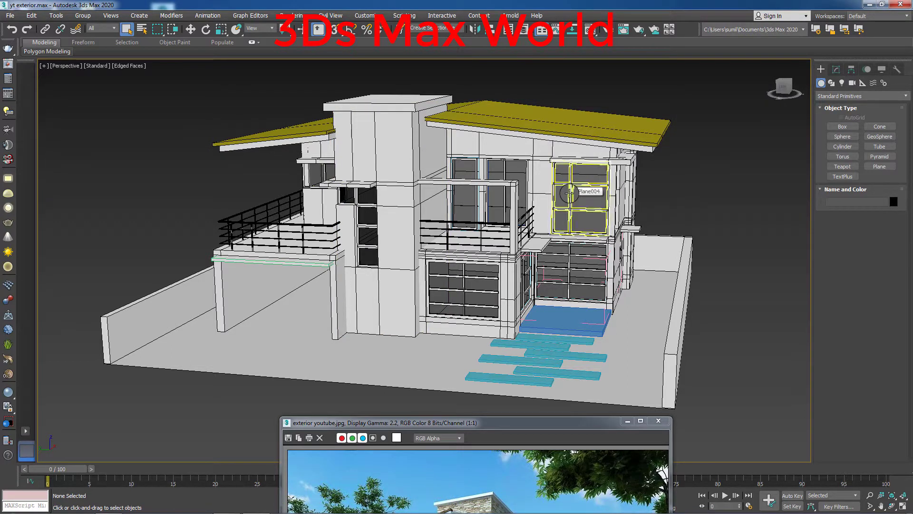
Step: Bring up the Material Editor and inspect an enlarged preview of the black material
{"action": "key", "text": "m"}
{"action": "left_click_drag", "start_coordinate": [638, 42], "coordinate": [537, 202]}
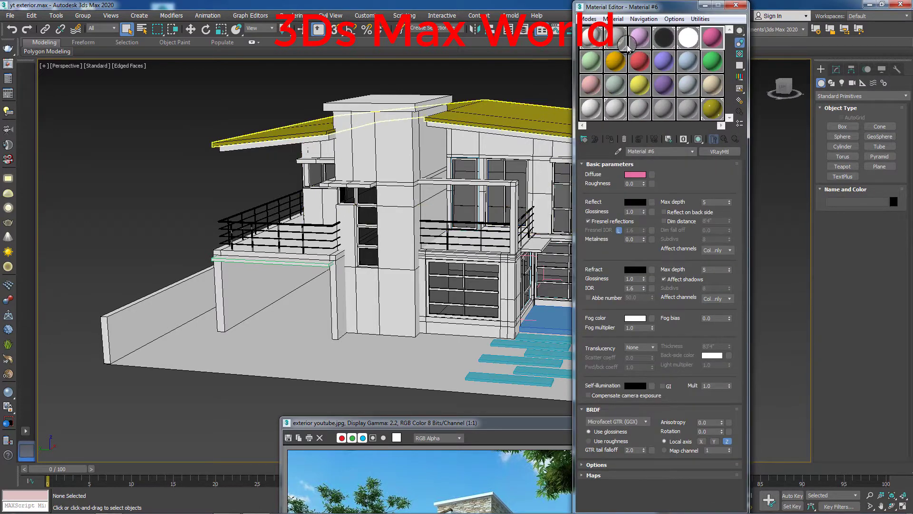
{"action": "left_click", "coordinate": [615, 41]}
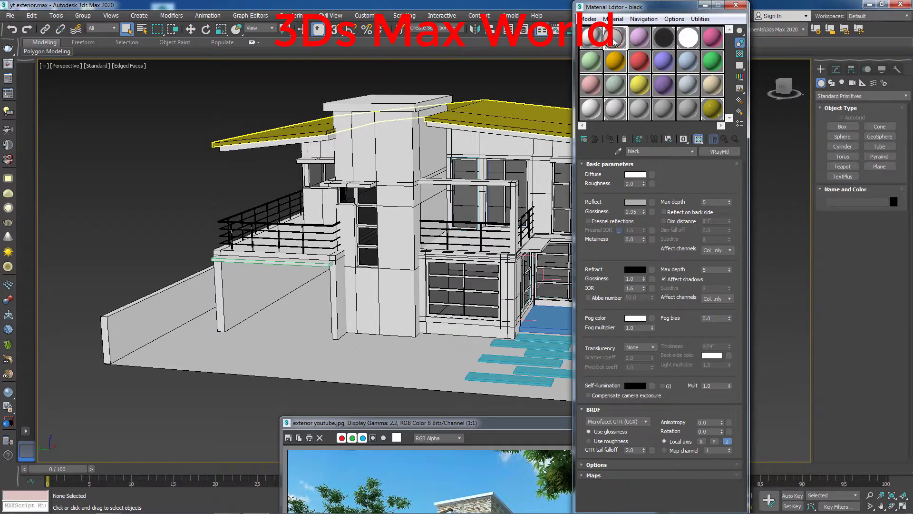
{"action": "double_click", "coordinate": [614, 42]}
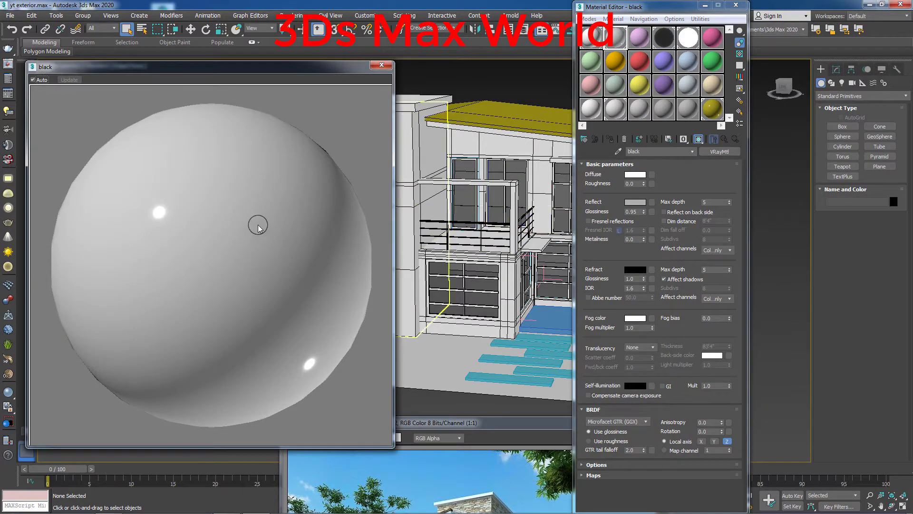
{"action": "left_click", "coordinate": [382, 65]}
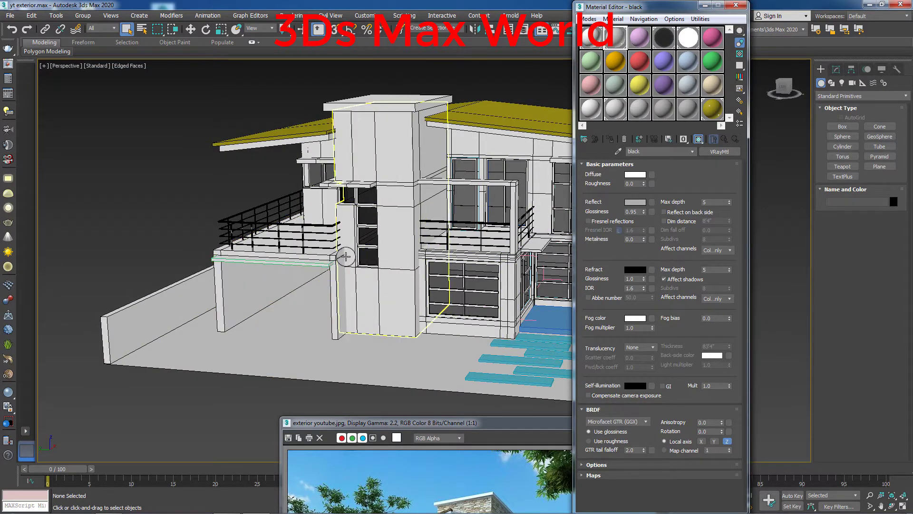
Step: Toggle edged faces, move the editor aside, and select the tower box Box003
{"action": "key", "text": "F4"}
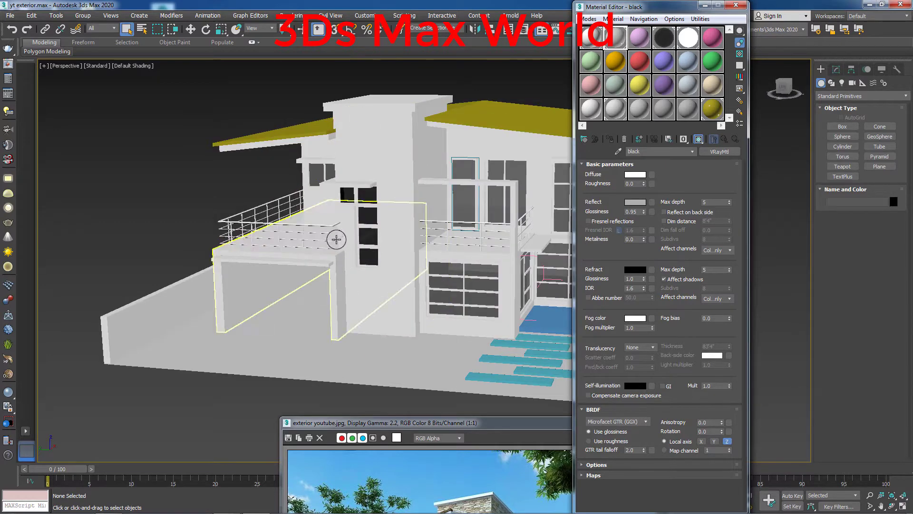
{"action": "key", "text": "F4"}
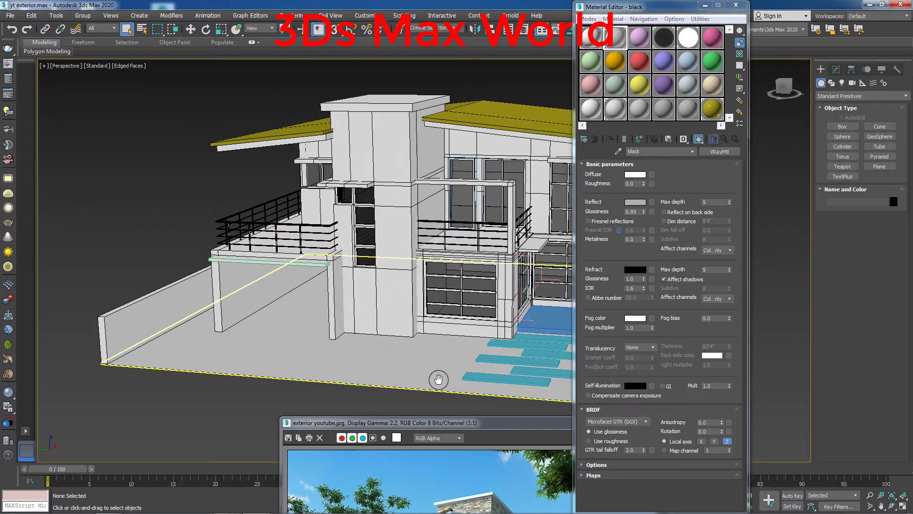
{"action": "middle_click_drag", "start_coordinate": [438, 379], "coordinate": [421, 380]}
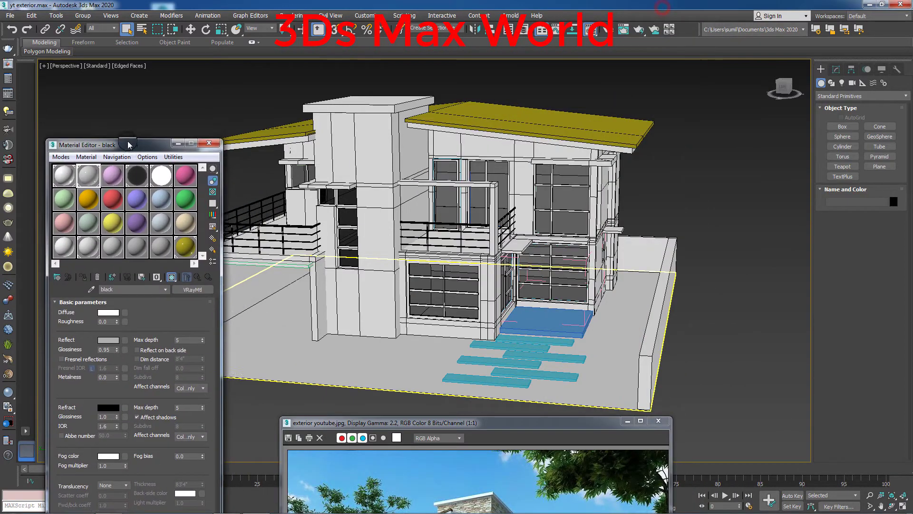
{"action": "left_click_drag", "start_coordinate": [664, 9], "coordinate": [90, 136]}
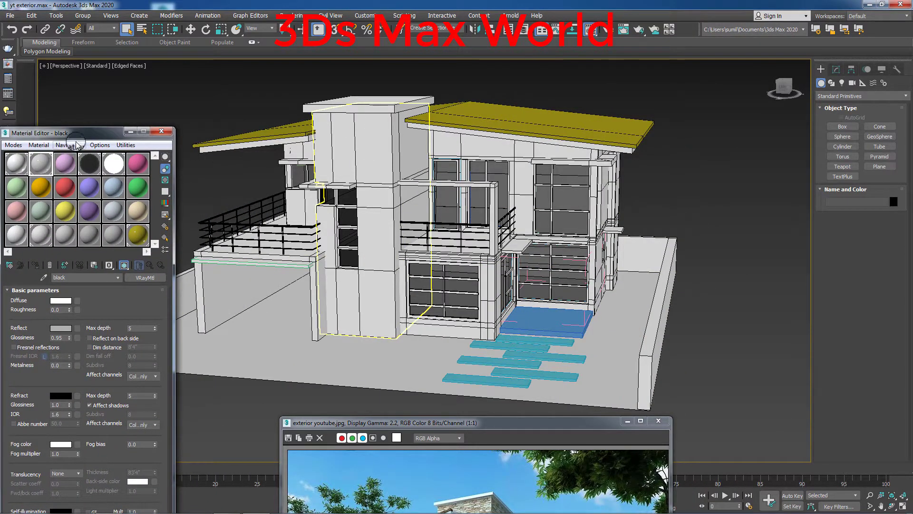
{"action": "left_click_drag", "start_coordinate": [86, 133], "coordinate": [86, 125]}
{"action": "left_click", "coordinate": [372, 175]}
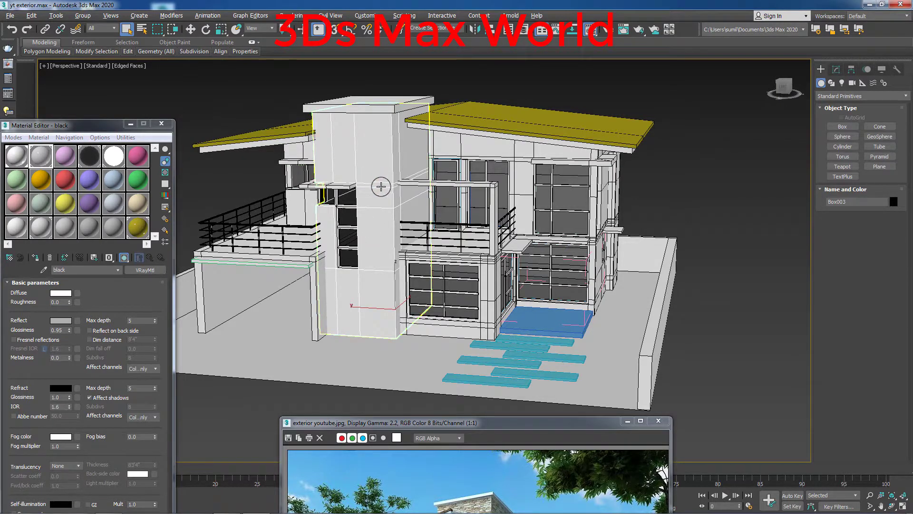
Step: Isolate Box003 and move the Material Editor up and to the right
{"action": "key", "text": "alt+q"}
{"action": "scroll", "coordinate": [536, 266], "scroll_direction": "up", "scroll_amount": 1}
{"action": "scroll", "coordinate": [536, 262], "scroll_direction": "down", "scroll_amount": 3}
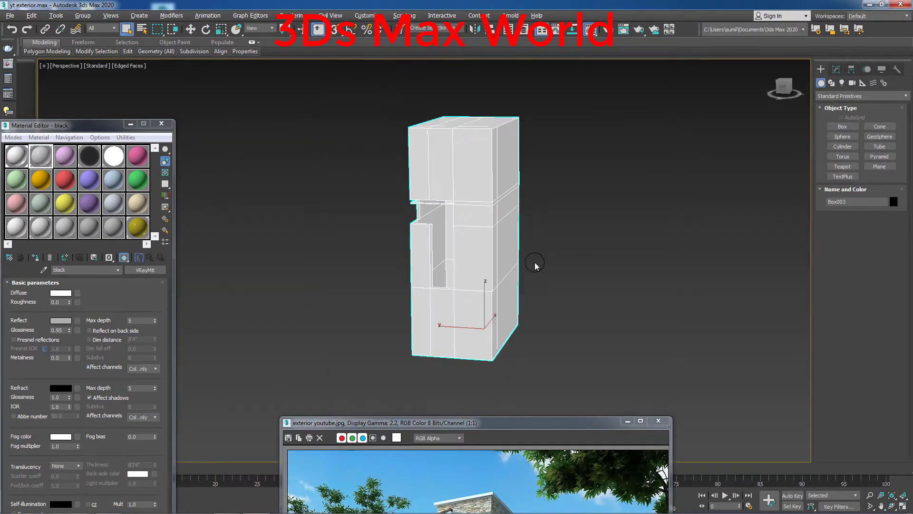
{"action": "scroll", "coordinate": [444, 216], "scroll_direction": "up", "scroll_amount": 2}
{"action": "scroll", "coordinate": [444, 215], "scroll_direction": "down", "scroll_amount": 2}
{"action": "left_click", "coordinate": [118, 129]}
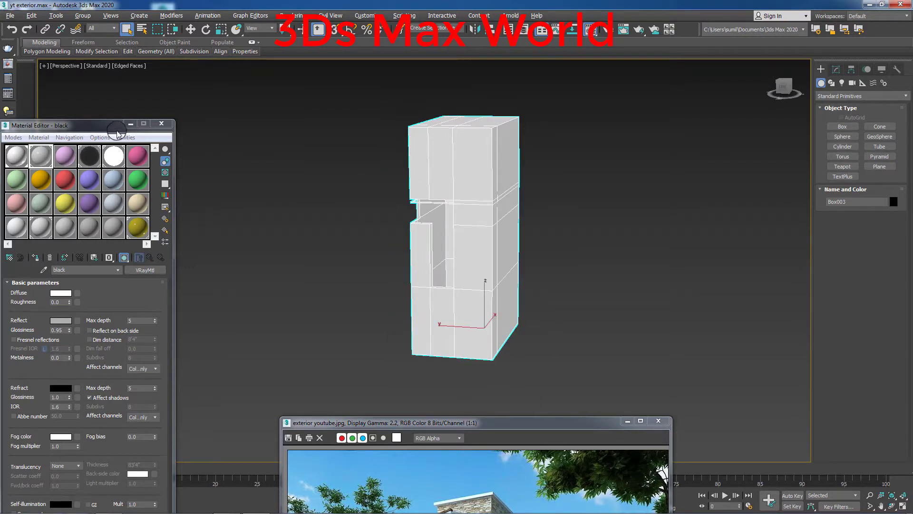
{"action": "left_click_drag", "start_coordinate": [117, 129], "coordinate": [177, 84]}
Step: Rename the pink Material #6 to 'Middel'
{"action": "left_click", "coordinate": [200, 112]}
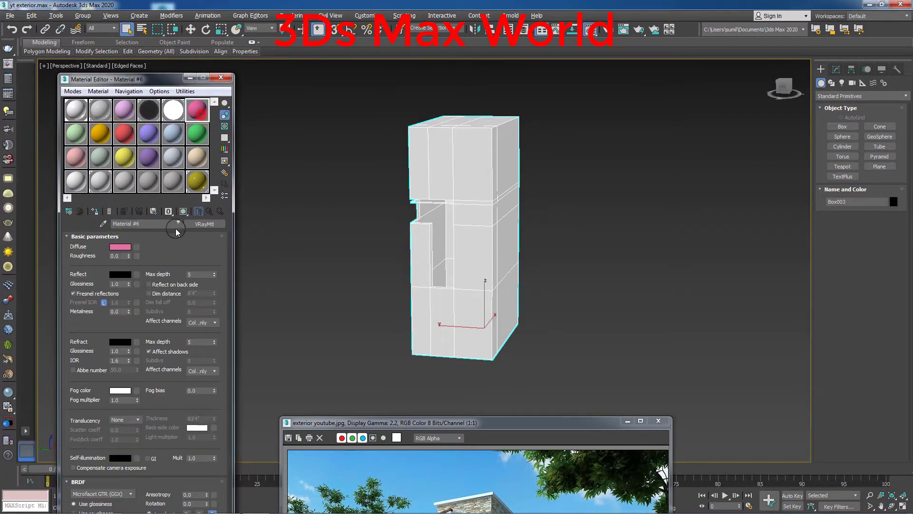
{"action": "left_click", "coordinate": [155, 224]}
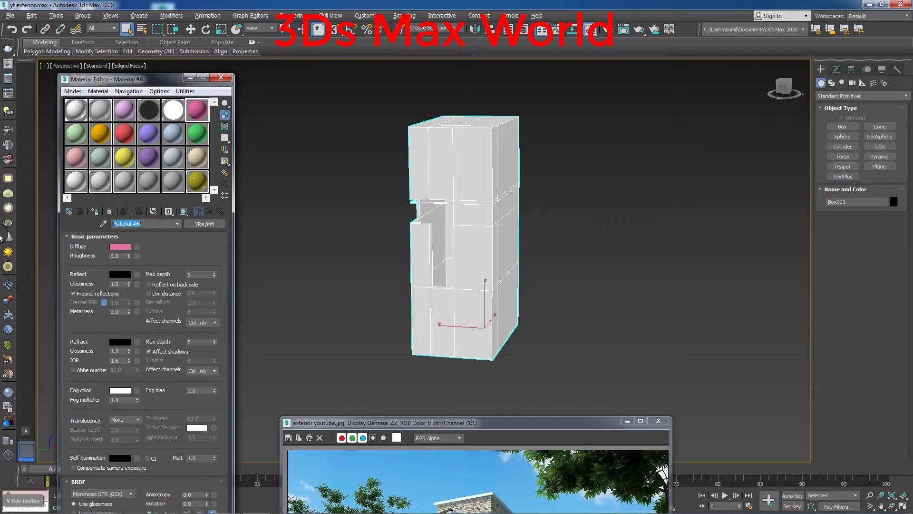
{"action": "type", "text": "Midd"}
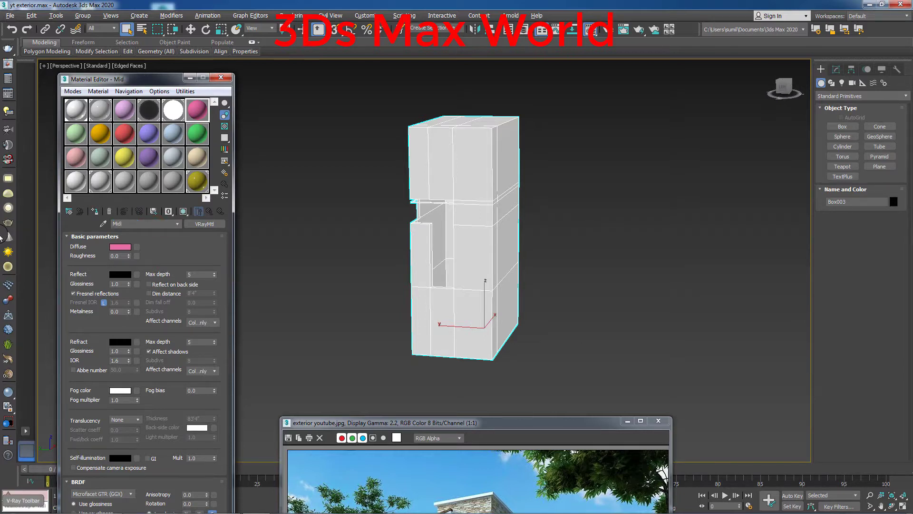
{"action": "type", "text": "el"}
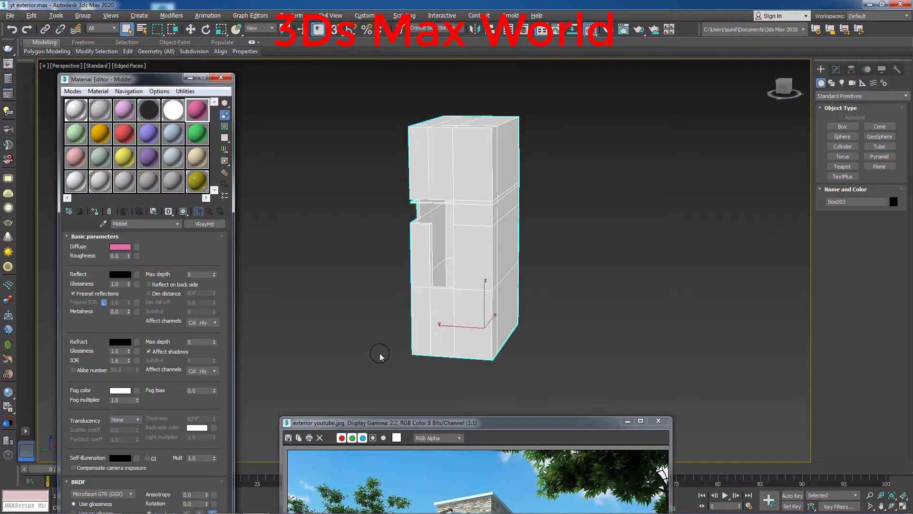
{"action": "mouse_move", "coordinate": [373, 353]}
{"action": "middle_mouse_down"}
{"action": "mouse_move", "coordinate": [359, 345]}
{"action": "mouse_move", "coordinate": [388, 334]}
{"action": "mouse_move", "coordinate": [399, 357]}
{"action": "middle_mouse_up"}
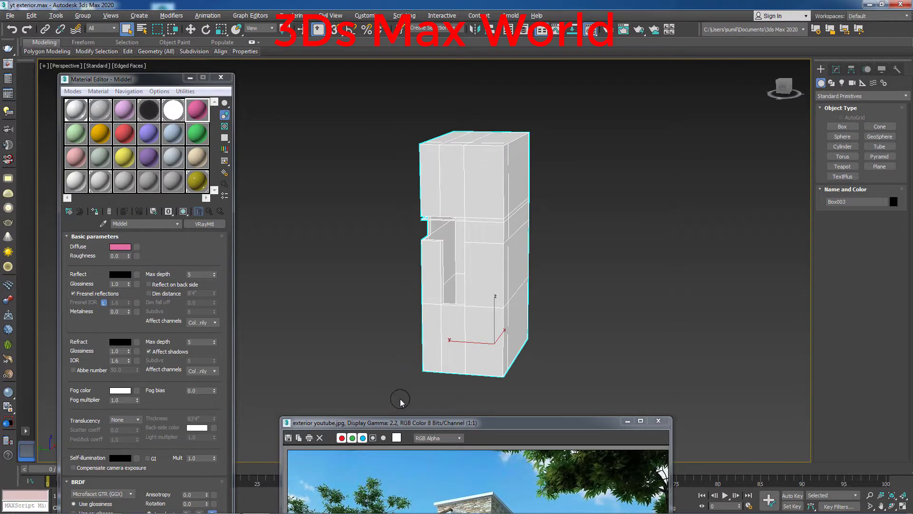
{"action": "left_click_drag", "start_coordinate": [430, 427], "coordinate": [436, 445]}
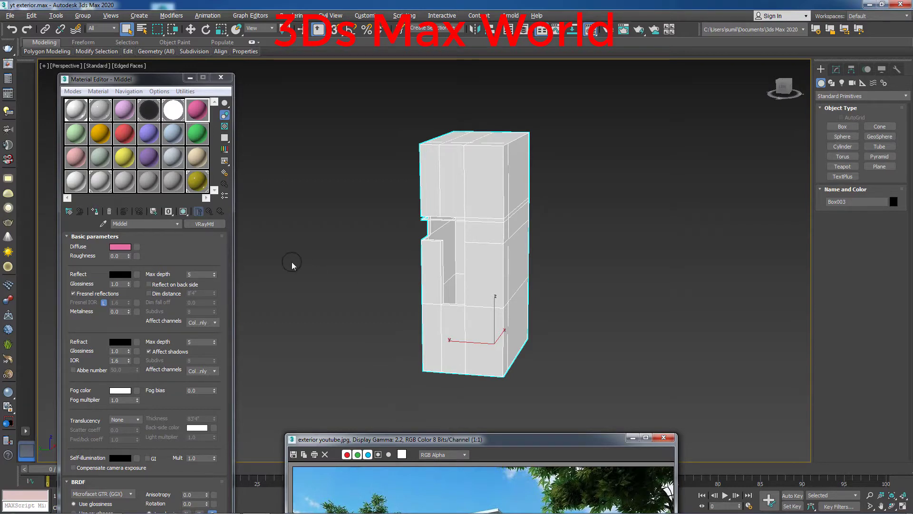
Step: Bring up the Material/Map Browser for the Middel diffuse map and reposition it
{"action": "left_click", "coordinate": [136, 247]}
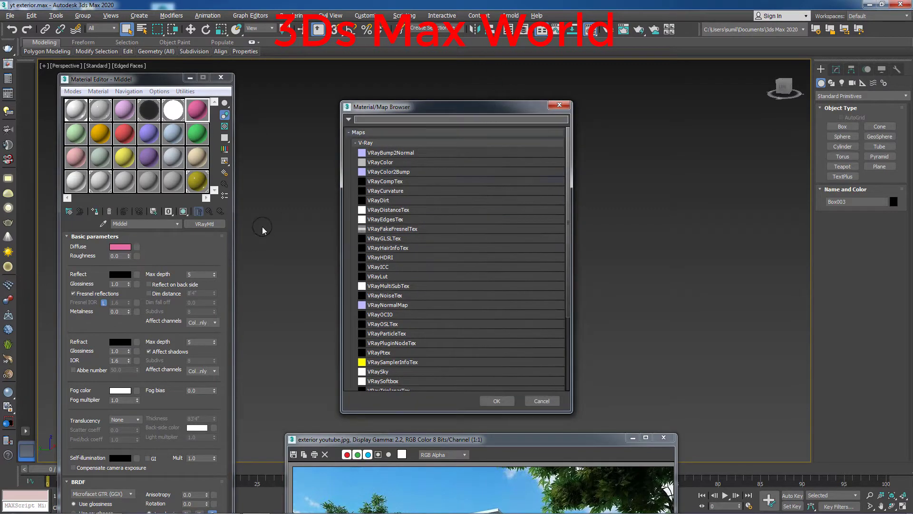
{"action": "left_click", "coordinate": [117, 247]}
{"action": "left_click", "coordinate": [461, 116]}
{"action": "left_click_drag", "start_coordinate": [461, 114], "coordinate": [471, 79]}
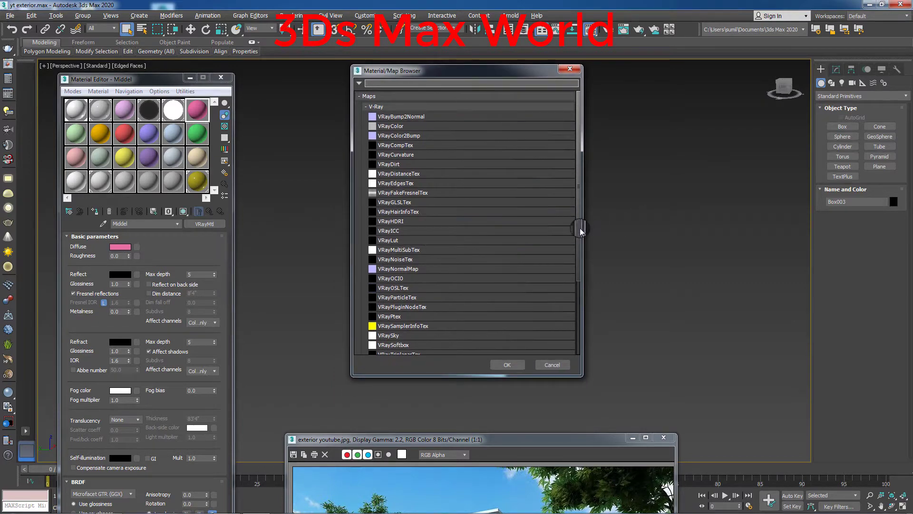
{"action": "left_click_drag", "start_coordinate": [581, 229], "coordinate": [579, 284]}
{"action": "left_click", "coordinate": [414, 329]}
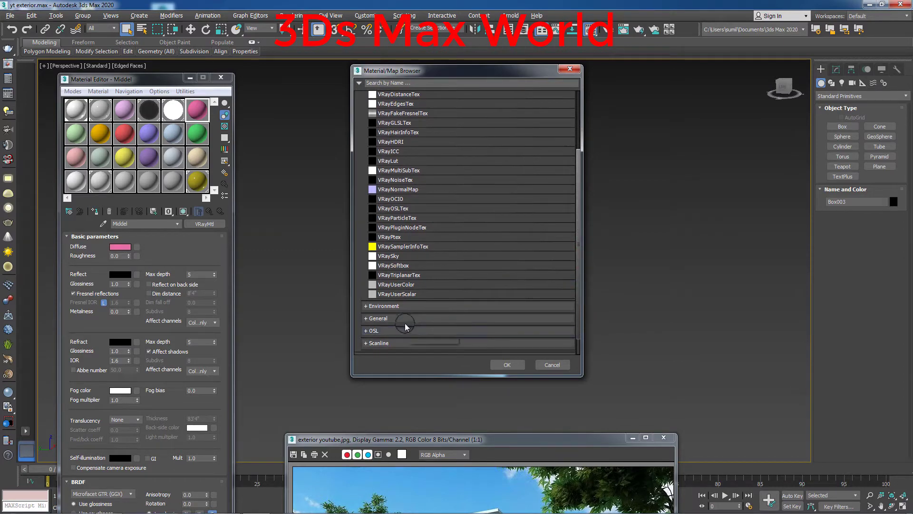
Step: Choose Bitmap from the General maps and browse to the Desktop
{"action": "left_click", "coordinate": [399, 319]}
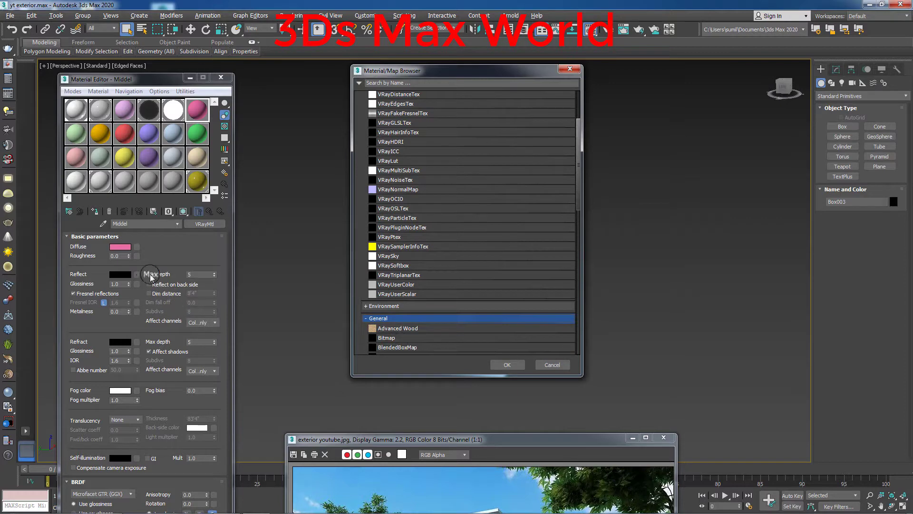
{"action": "left_click_drag", "start_coordinate": [125, 246], "coordinate": [134, 249]}
{"action": "double_click", "coordinate": [390, 338]}
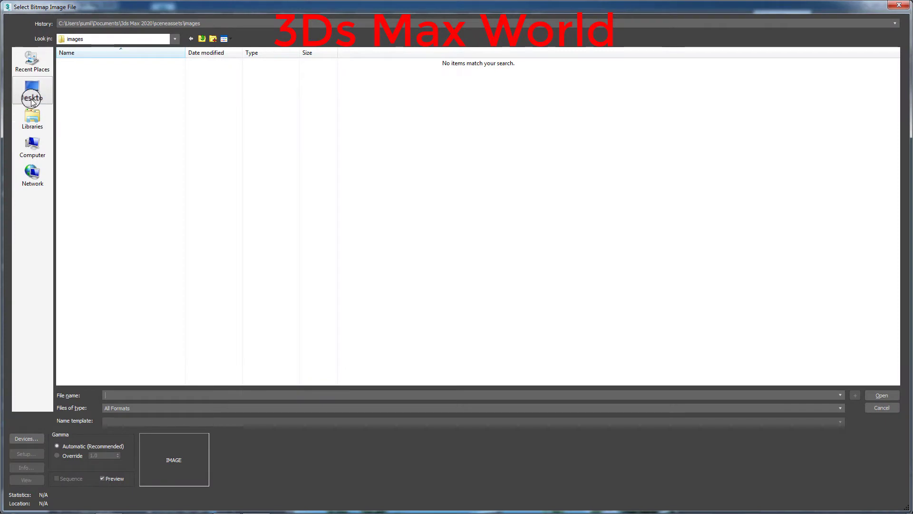
{"action": "left_click", "coordinate": [27, 95]}
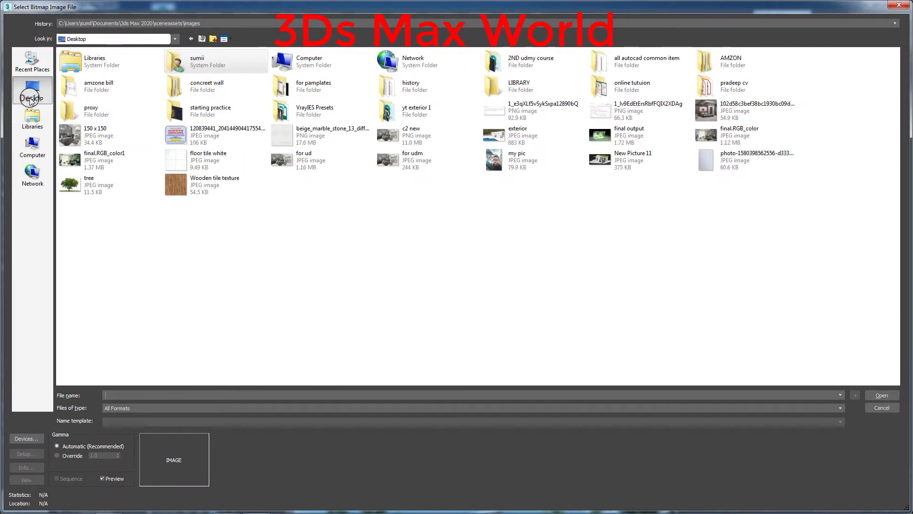
Step: Navigate into yt exterior 1 > TEXTURE > bricks wall folder
{"action": "left_click", "coordinate": [295, 157]}
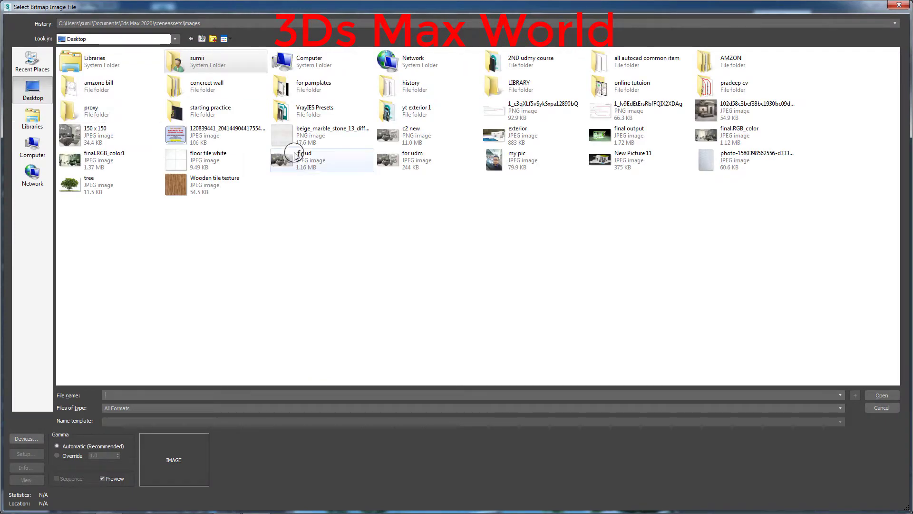
{"action": "double_click", "coordinate": [413, 112]}
{"action": "double_click", "coordinate": [640, 82]}
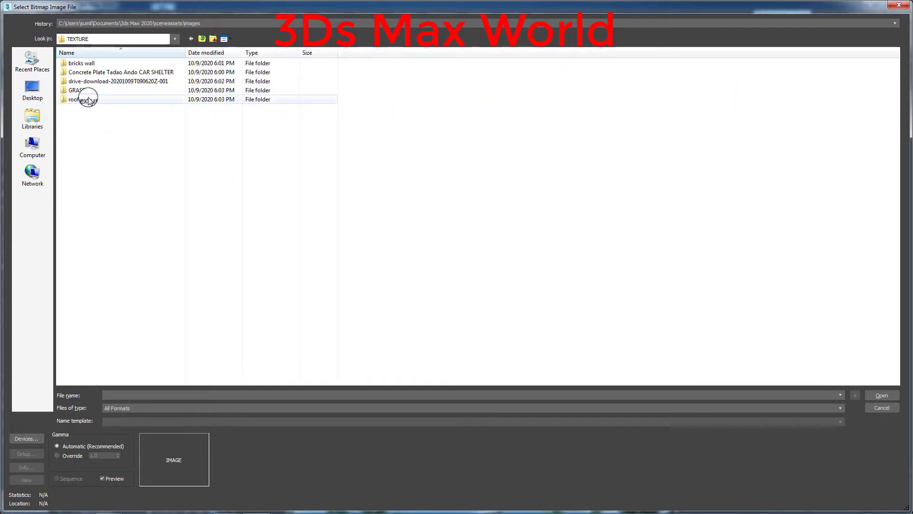
{"action": "double_click", "coordinate": [97, 64]}
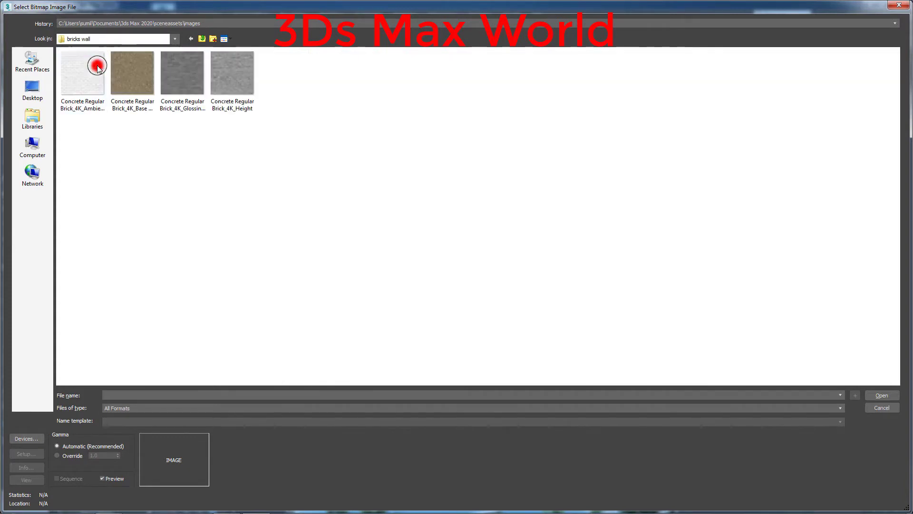
Step: Preview and load Concrete Regular Brick_4K_Base Color as the diffuse bitmap
{"action": "left_click", "coordinate": [81, 97]}
{"action": "right_click", "coordinate": [76, 82]}
{"action": "left_click", "coordinate": [136, 70]}
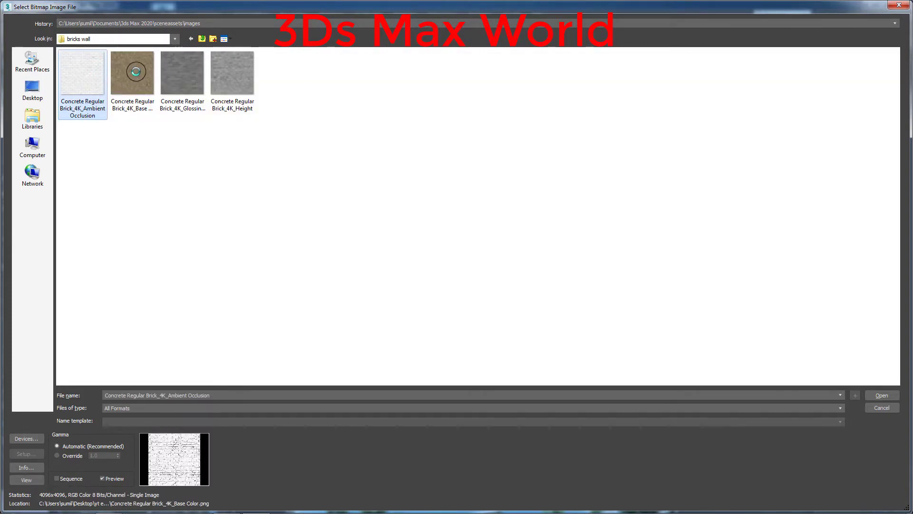
{"action": "right_click", "coordinate": [117, 67]}
{"action": "left_click", "coordinate": [156, 90]}
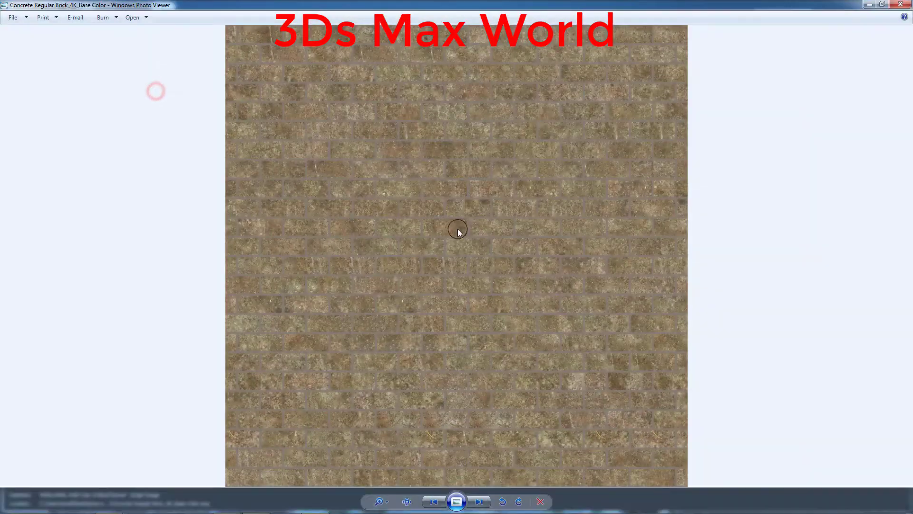
{"action": "left_click", "coordinate": [898, 10]}
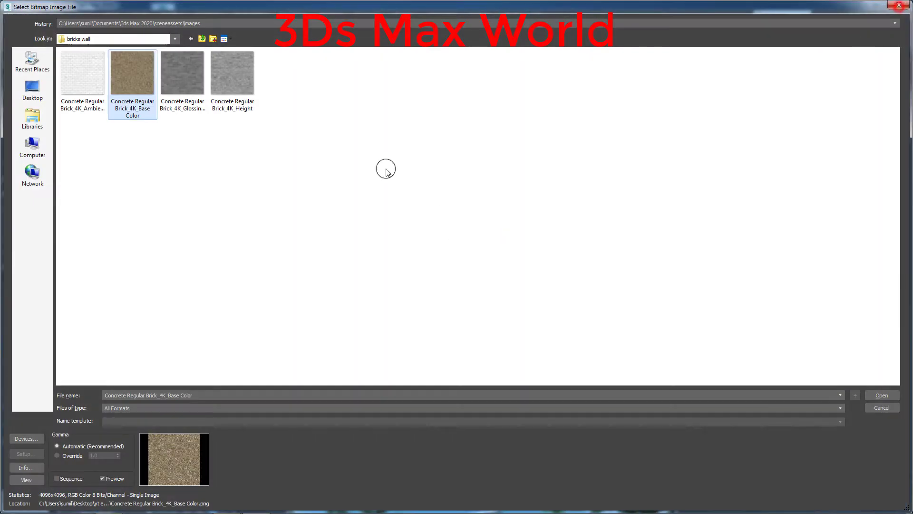
{"action": "left_click", "coordinate": [133, 79]}
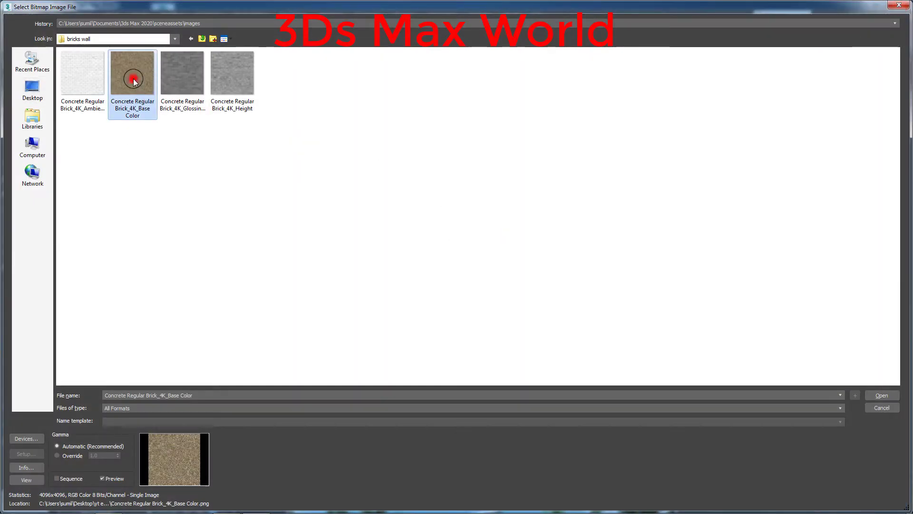
{"action": "left_click", "coordinate": [882, 396]}
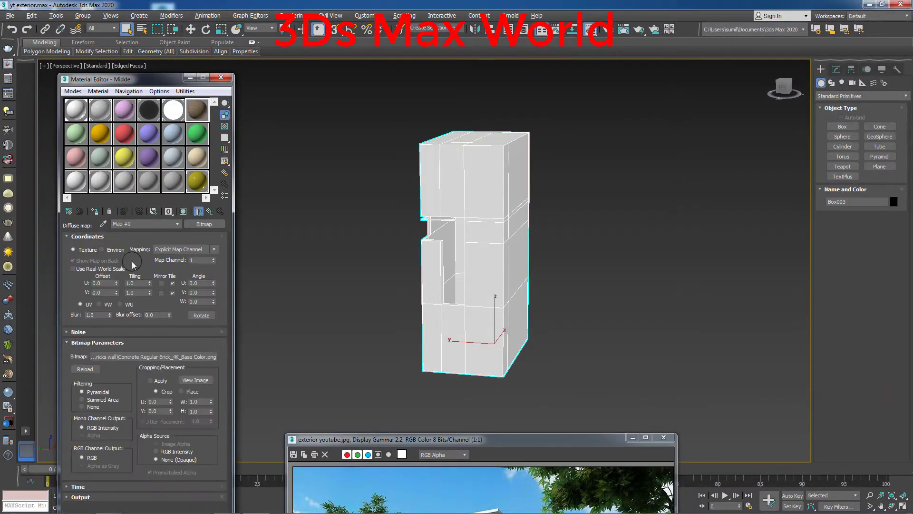
Step: Move the Material Editor right and view the brick map on a large preview sphere
{"action": "left_click_drag", "start_coordinate": [158, 85], "coordinate": [687, 104]}
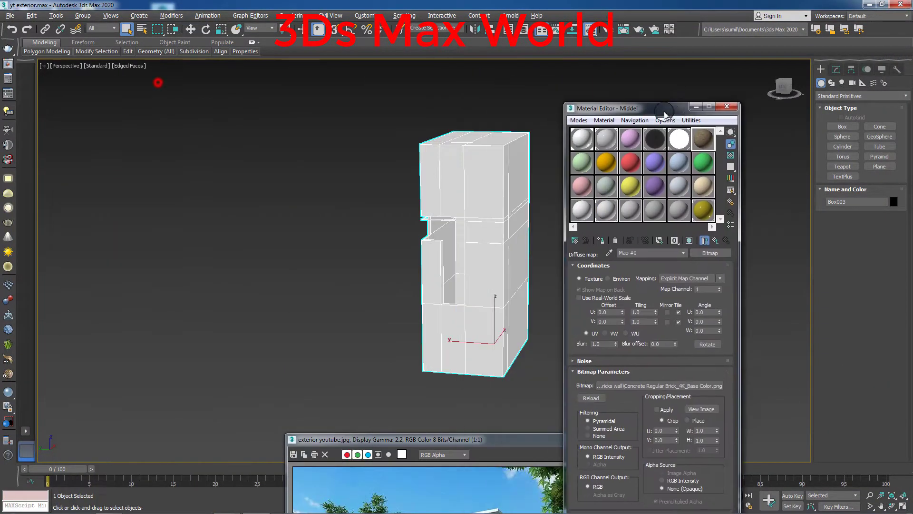
{"action": "double_click", "coordinate": [728, 131]}
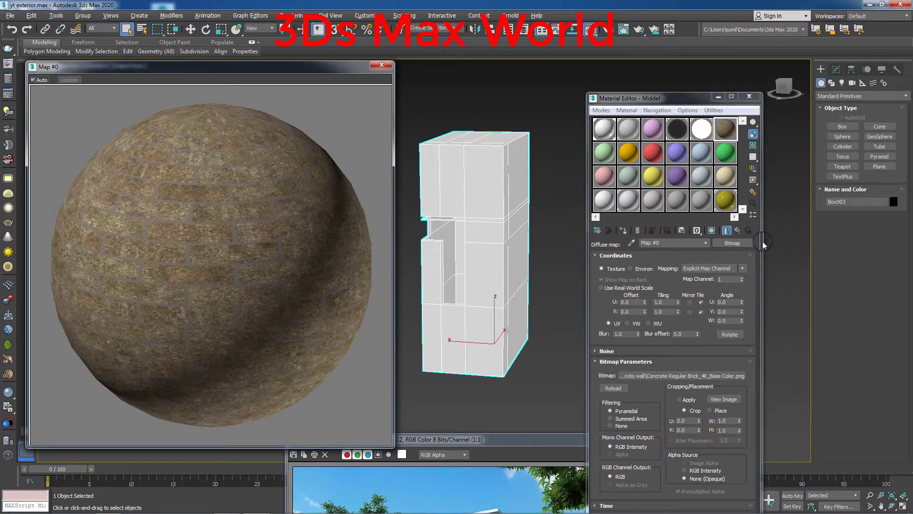
{"action": "left_click", "coordinate": [738, 232]}
Step: Expand the Middel material's Maps rollout and start assigning a Bump map
{"action": "left_click_drag", "start_coordinate": [693, 100], "coordinate": [695, 44]}
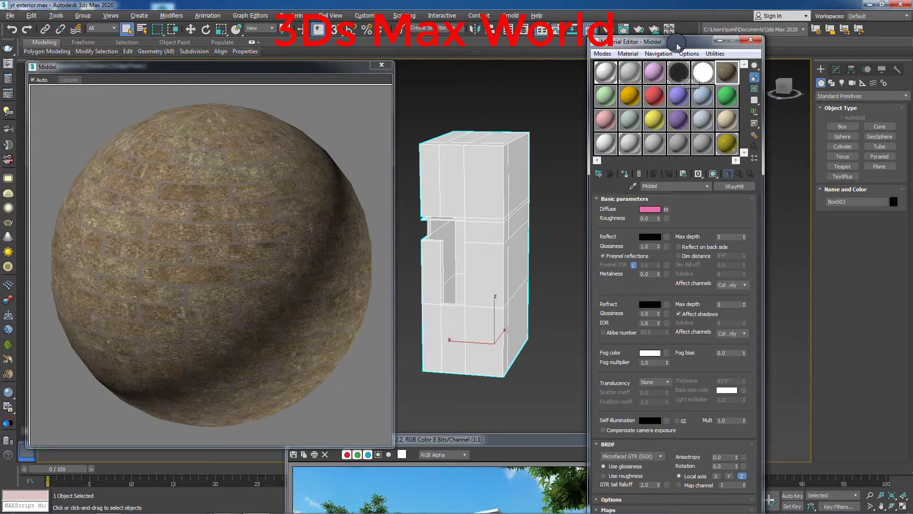
{"action": "left_click_drag", "start_coordinate": [678, 45], "coordinate": [683, 10]}
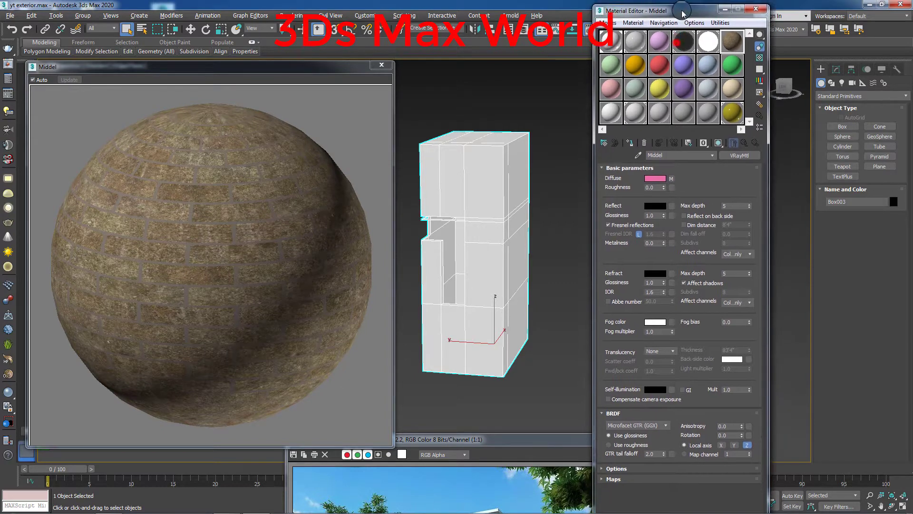
{"action": "left_click", "coordinate": [673, 475]}
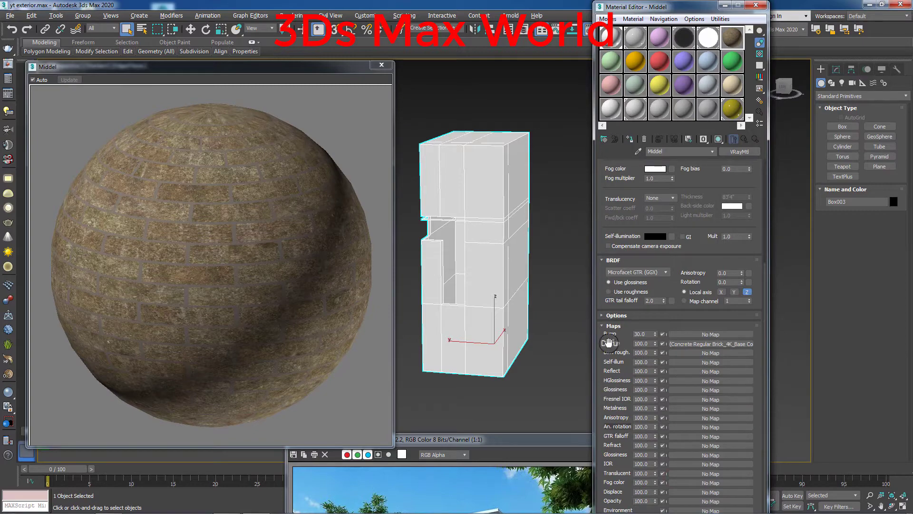
{"action": "left_click", "coordinate": [702, 335]}
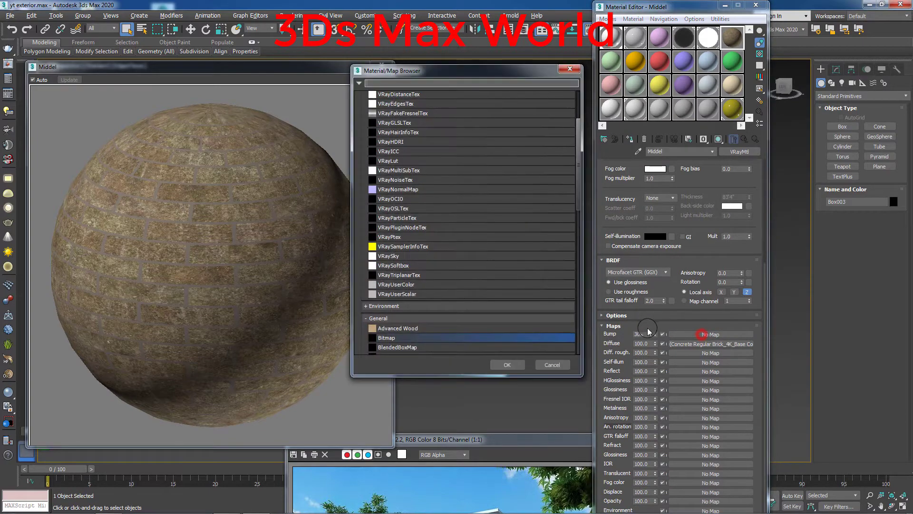
Step: Load the Ambient Occlusion brick image as the Middel material's Bump bitmap
{"action": "double_click", "coordinate": [376, 339]}
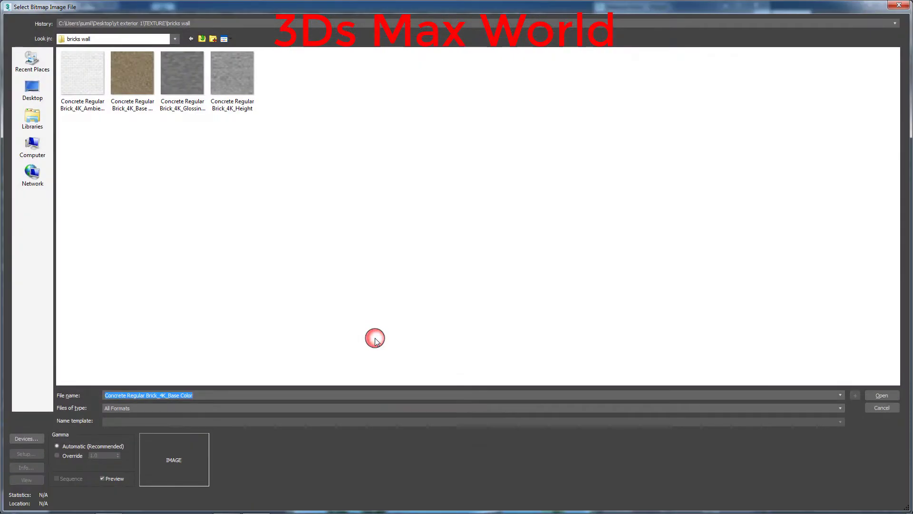
{"action": "left_click", "coordinate": [75, 76]}
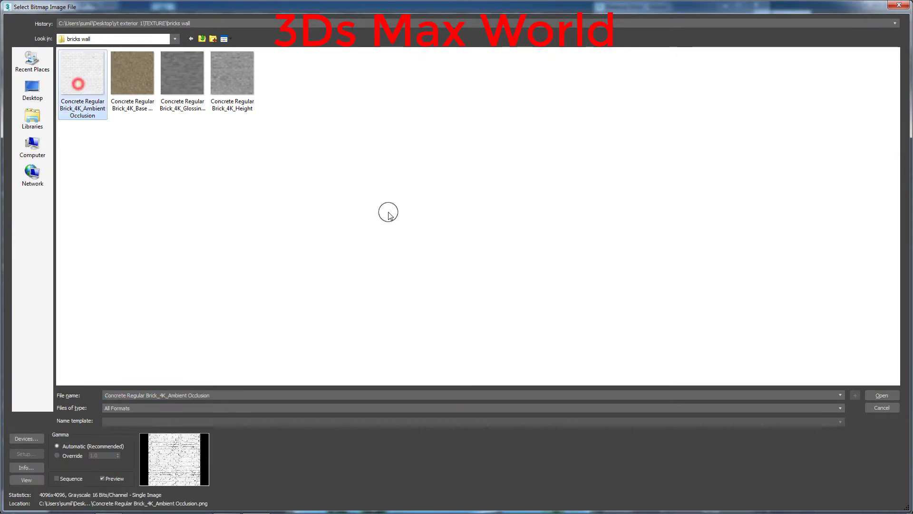
{"action": "right_click", "coordinate": [75, 76]}
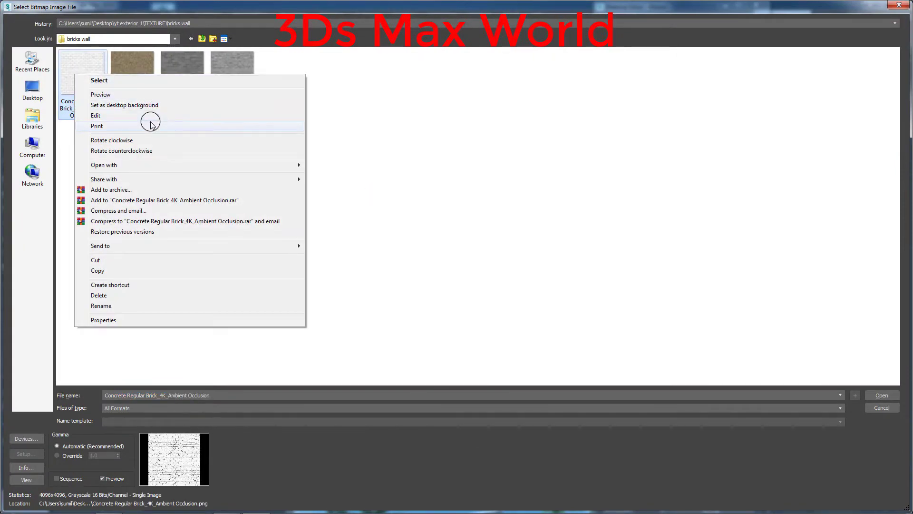
{"action": "left_click", "coordinate": [136, 95]}
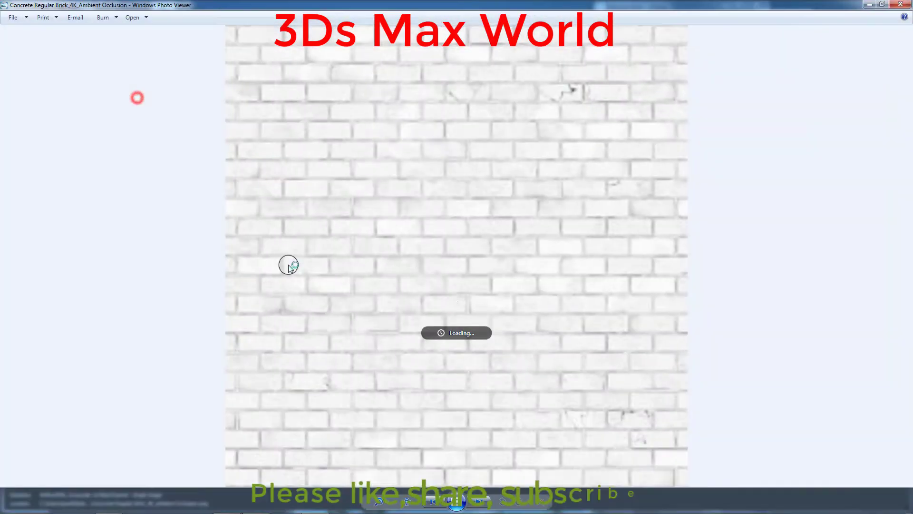
{"action": "left_click", "coordinate": [895, 4]}
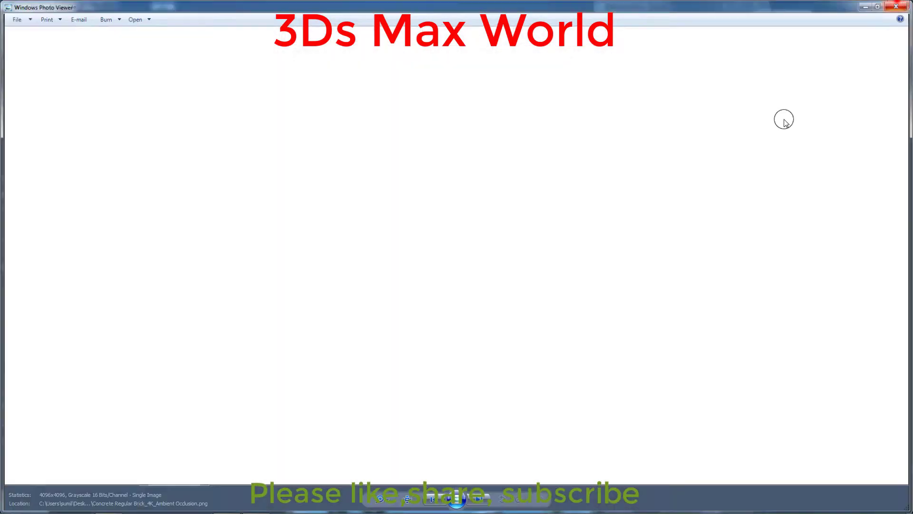
{"action": "left_click", "coordinate": [878, 395]}
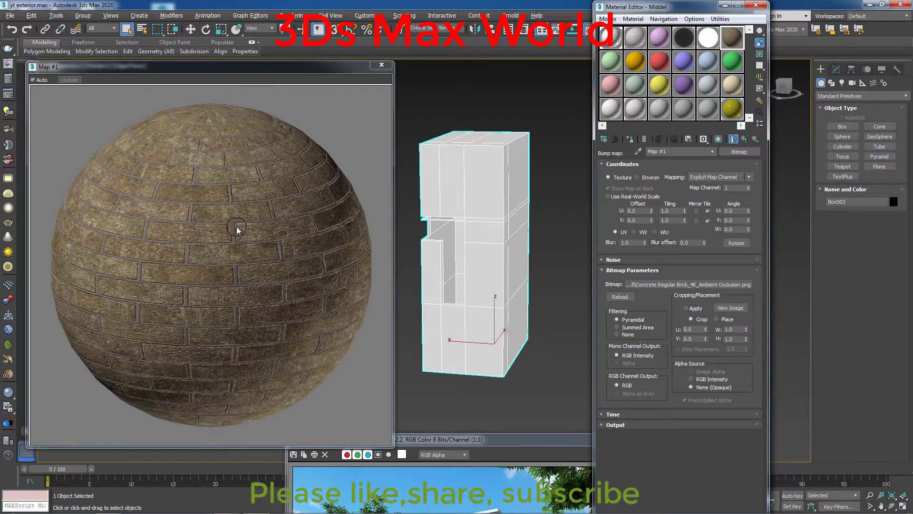
{"action": "left_click", "coordinate": [744, 138]}
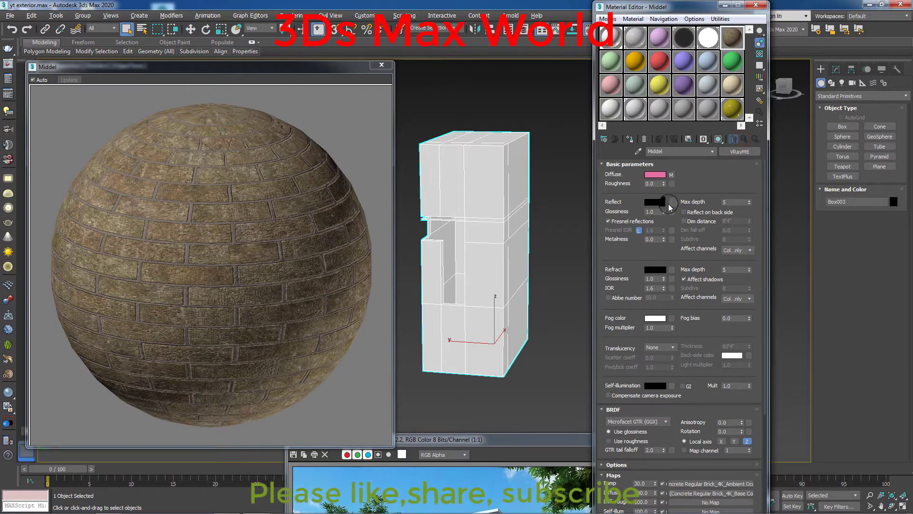
Step: Load the brick Height image as the Reflect bitmap and return to Middel
{"action": "left_click", "coordinate": [671, 201]}
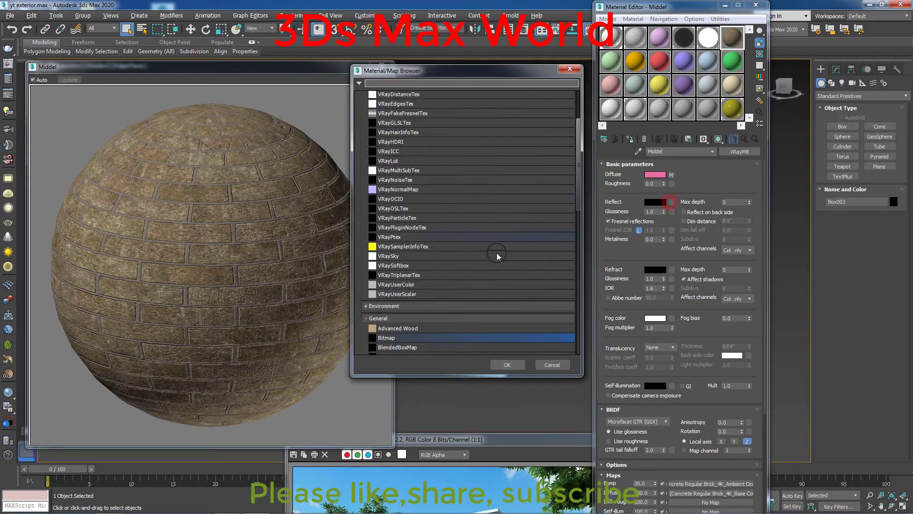
{"action": "left_click", "coordinate": [449, 338]}
{"action": "double_click", "coordinate": [449, 339]}
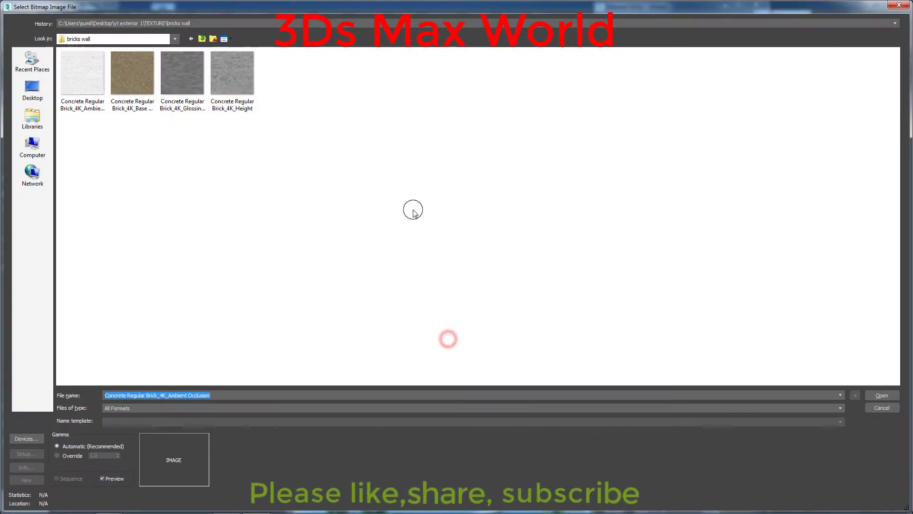
{"action": "double_click", "coordinate": [240, 71]}
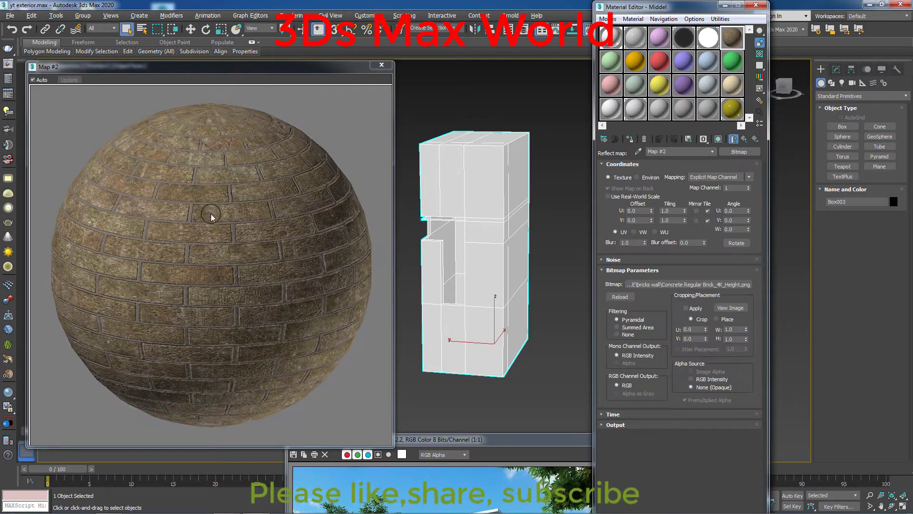
{"action": "left_click", "coordinate": [744, 139]}
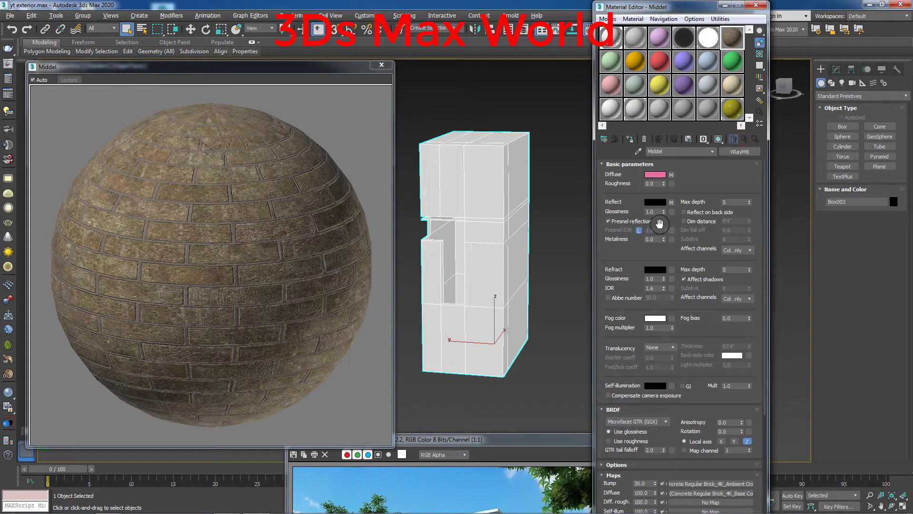
Step: Assign Concrete Regular Brick_4K_Glossiness.png as the Reflect Glossiness bitmap and return to Middel
{"action": "left_click", "coordinate": [673, 213]}
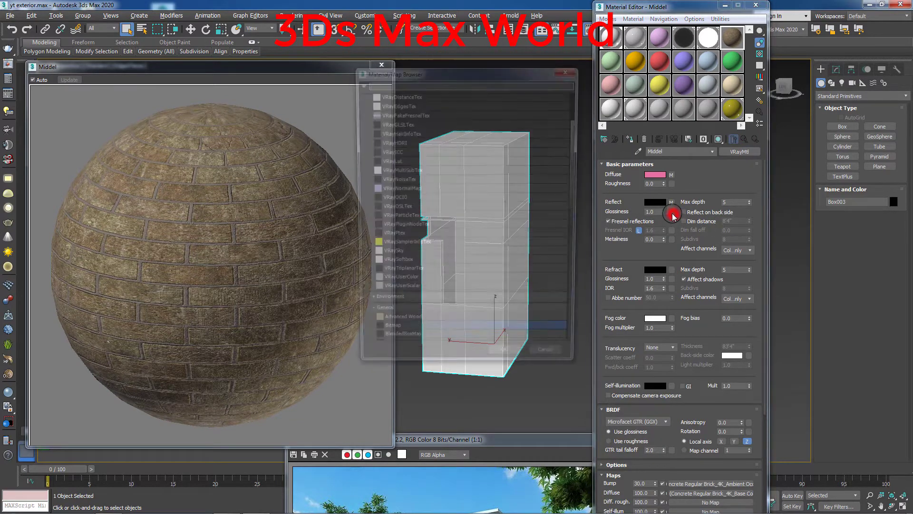
{"action": "left_click", "coordinate": [430, 338]}
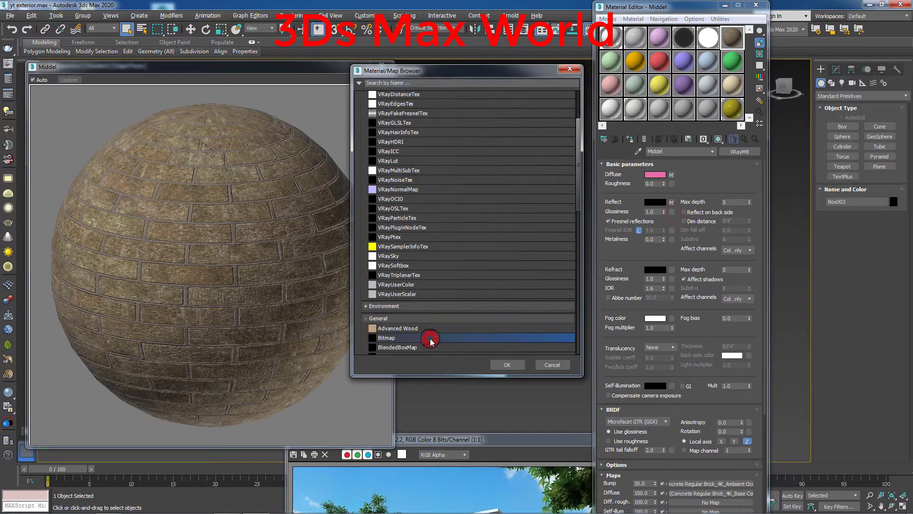
{"action": "double_click", "coordinate": [431, 339]}
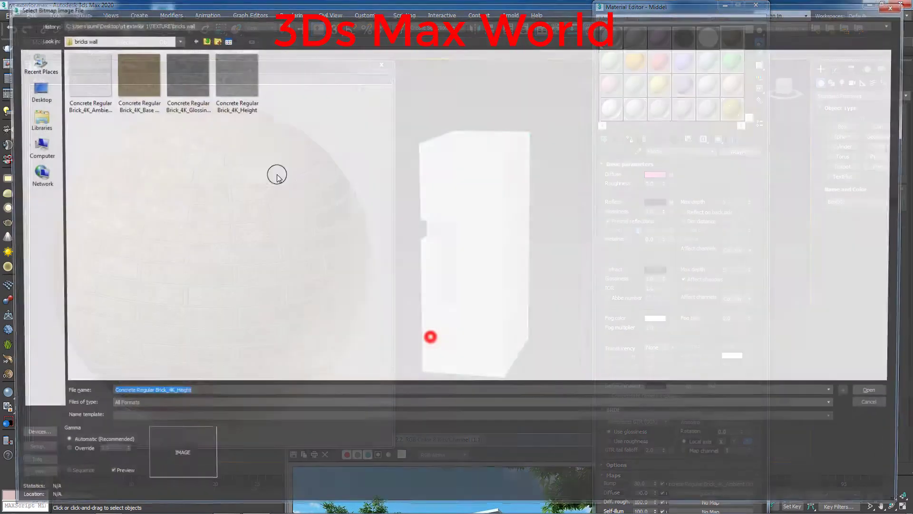
{"action": "left_click", "coordinate": [199, 85]}
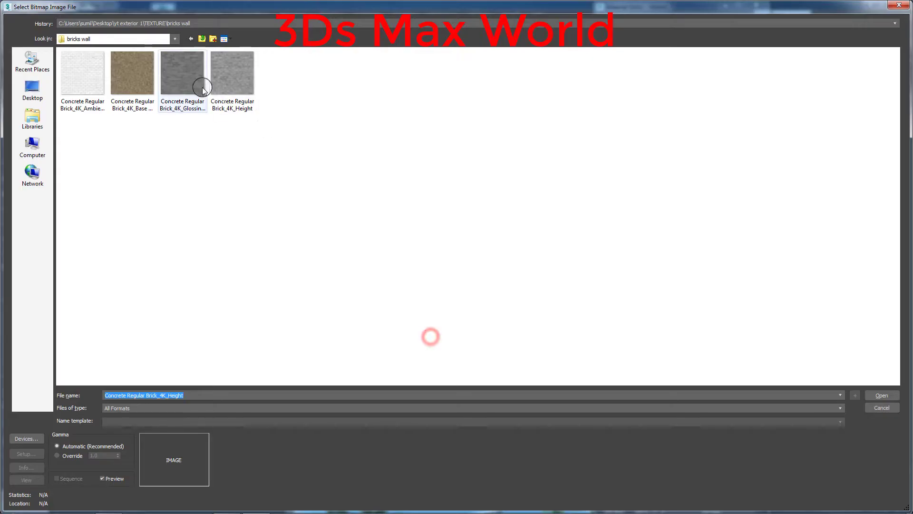
{"action": "left_click", "coordinate": [879, 397]}
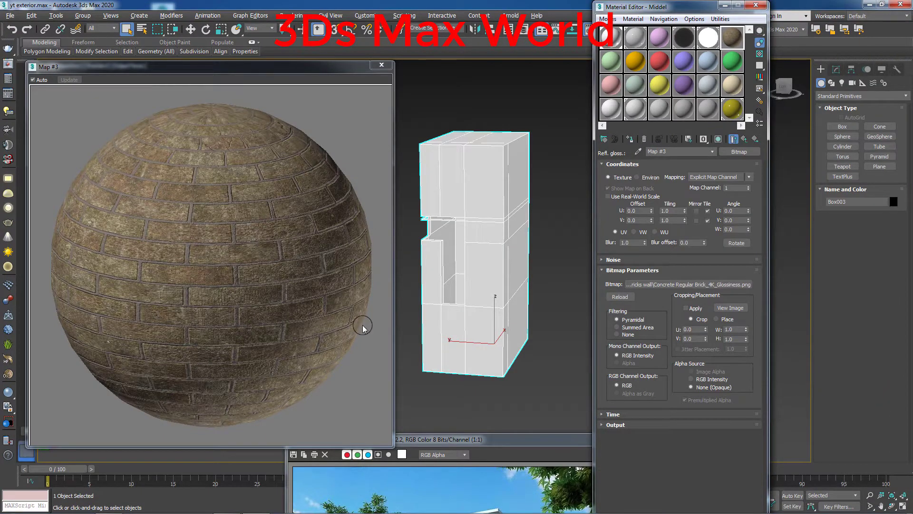
{"action": "left_click", "coordinate": [744, 139]}
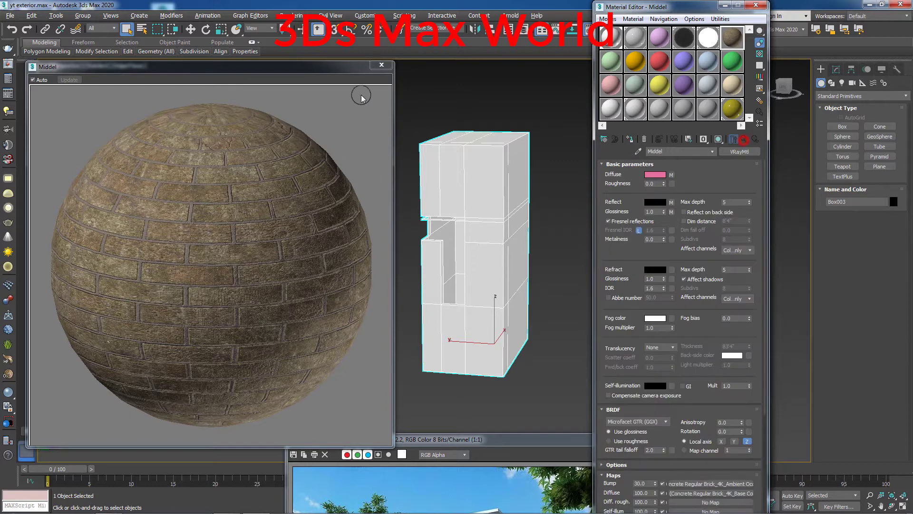
Step: Apply the Middel material to Box003 and show its brick texture in the viewport
{"action": "left_click", "coordinate": [382, 66]}
{"action": "left_click", "coordinate": [488, 186]}
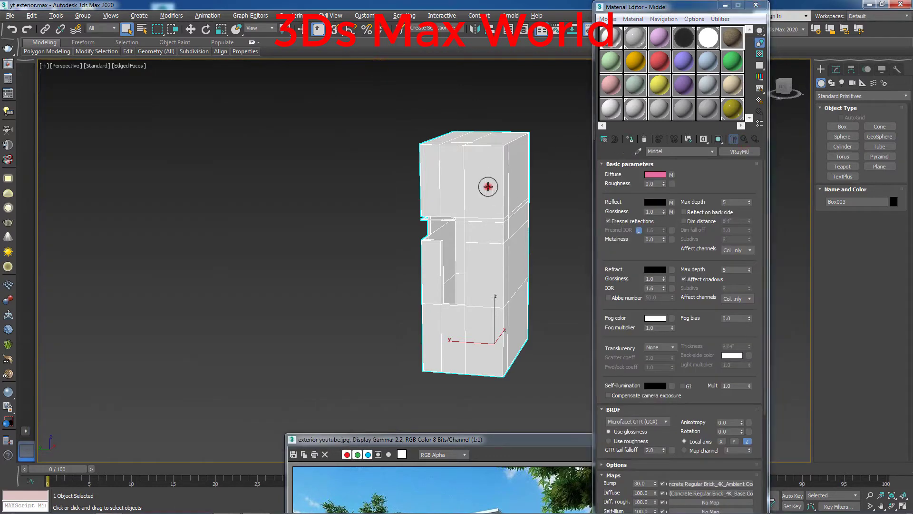
{"action": "left_click", "coordinate": [629, 138]}
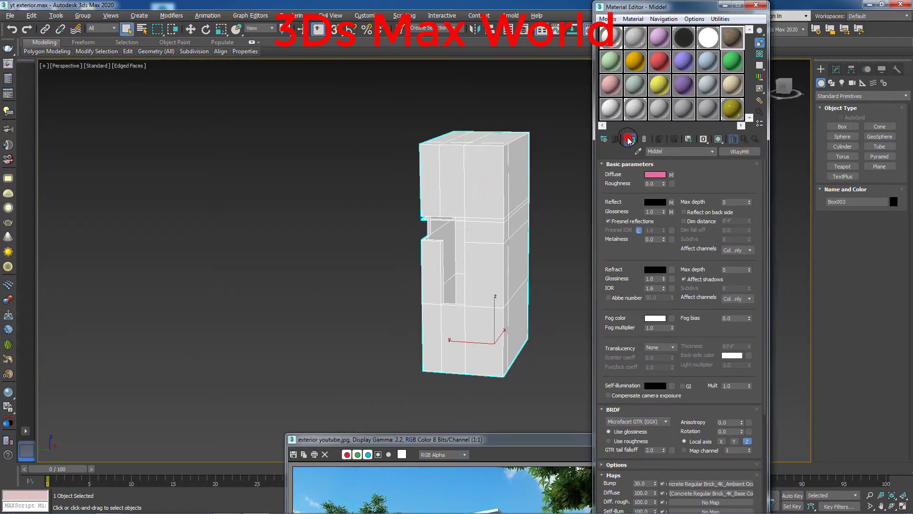
{"action": "left_click", "coordinate": [718, 139]}
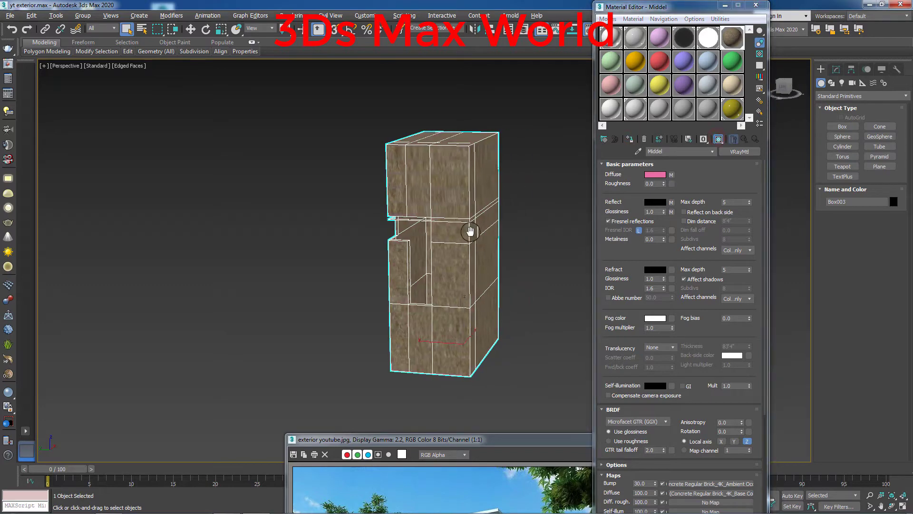
Step: Zoom in and out on the brick box and pan it higher in the view
{"action": "scroll", "coordinate": [439, 247], "scroll_direction": "up", "scroll_amount": 5}
{"action": "scroll", "coordinate": [439, 246], "scroll_direction": "up", "scroll_amount": 2}
{"action": "scroll", "coordinate": [443, 249], "scroll_direction": "up", "scroll_amount": 2}
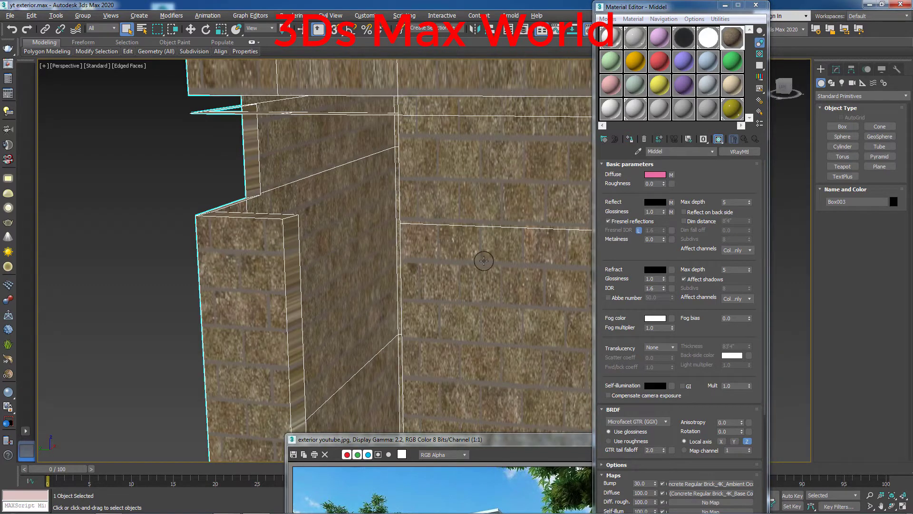
{"action": "scroll", "coordinate": [484, 261], "scroll_direction": "down", "scroll_amount": 2}
{"action": "scroll", "coordinate": [457, 267], "scroll_direction": "down", "scroll_amount": 2}
{"action": "scroll", "coordinate": [429, 273], "scroll_direction": "down", "scroll_amount": 2}
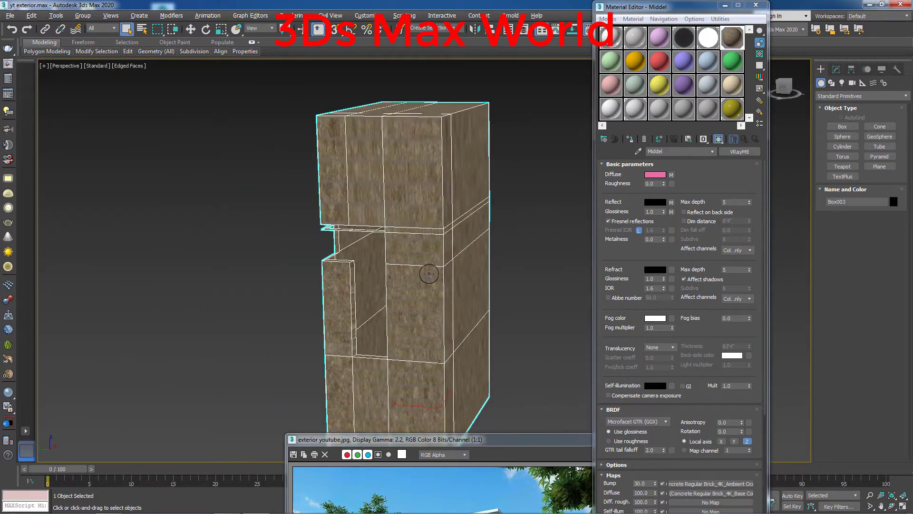
{"action": "scroll", "coordinate": [429, 274], "scroll_direction": "up", "scroll_amount": 2}
{"action": "scroll", "coordinate": [440, 301], "scroll_direction": "down", "scroll_amount": 2}
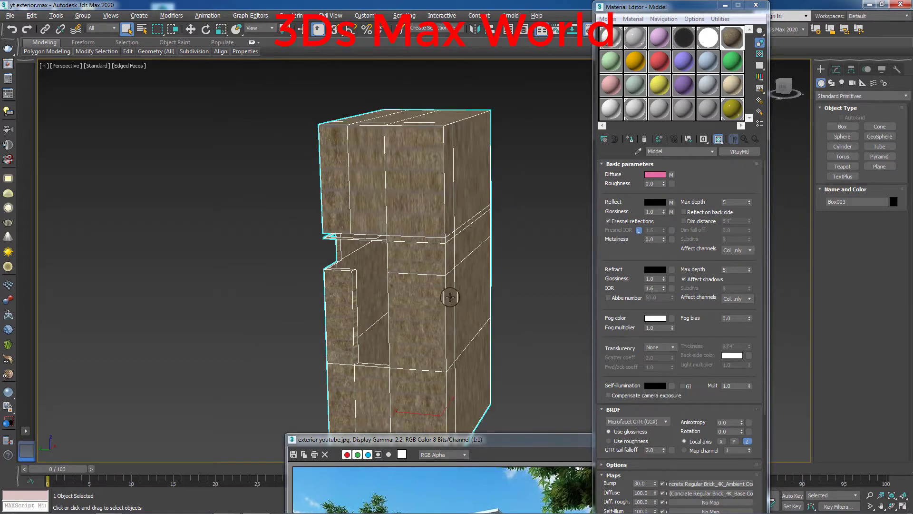
{"action": "middle_click_drag", "start_coordinate": [450, 297], "coordinate": [447, 274]}
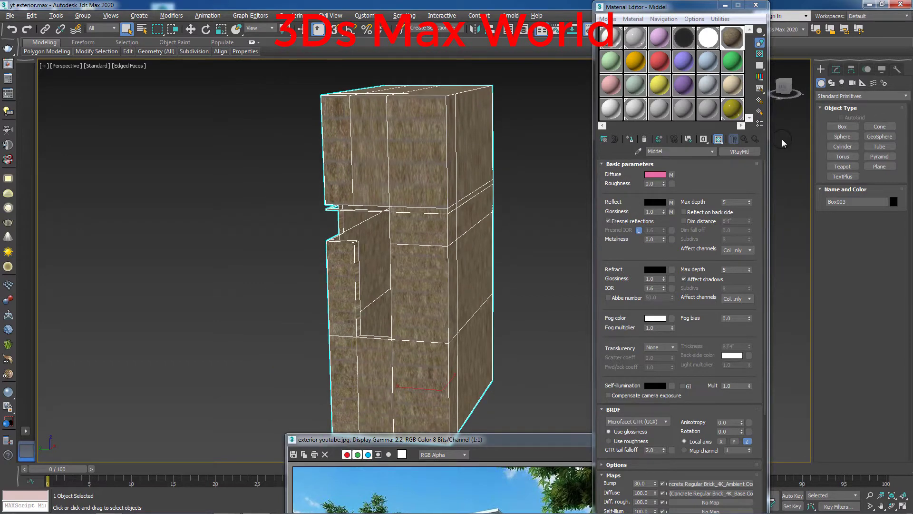
Step: Add a UVW Map modifier to Box003 with Box mapping
{"action": "left_click", "coordinate": [836, 70]}
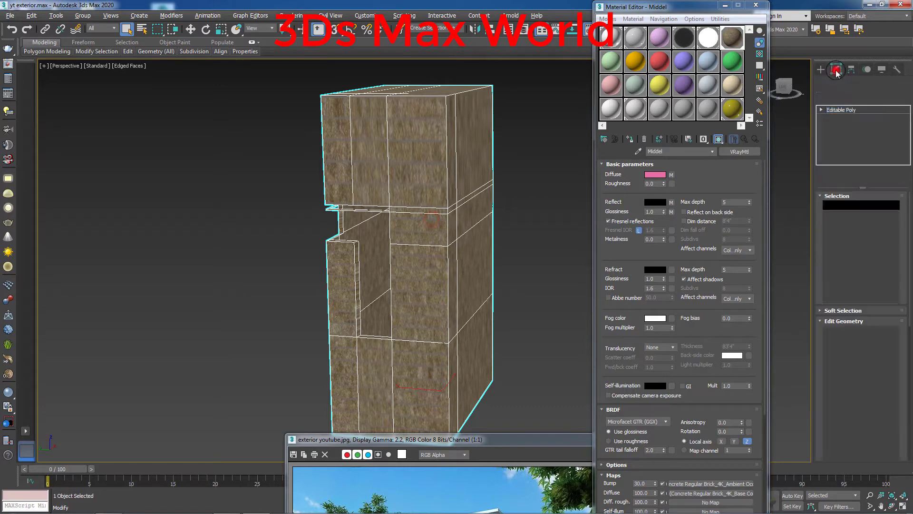
{"action": "left_click", "coordinate": [853, 98]}
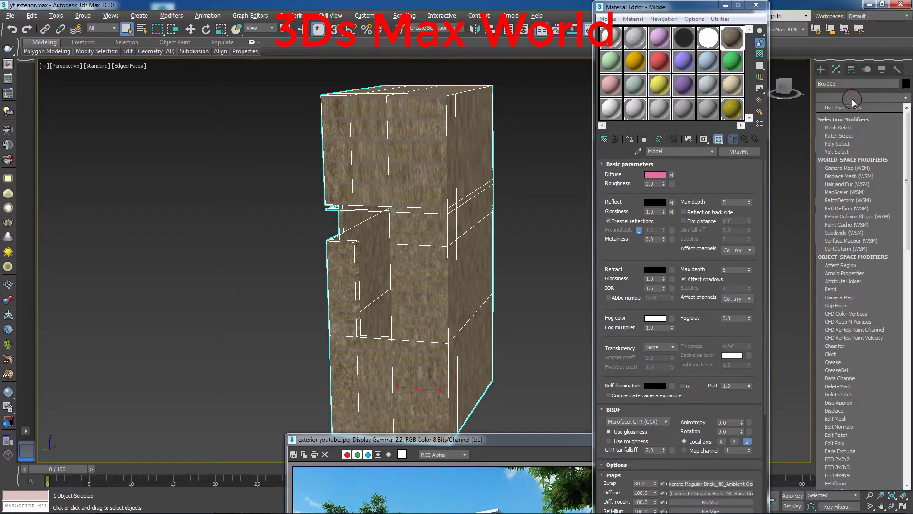
{"action": "type", "text": "uv"}
{"action": "key", "text": "Down"}
{"action": "key", "text": "Down"}
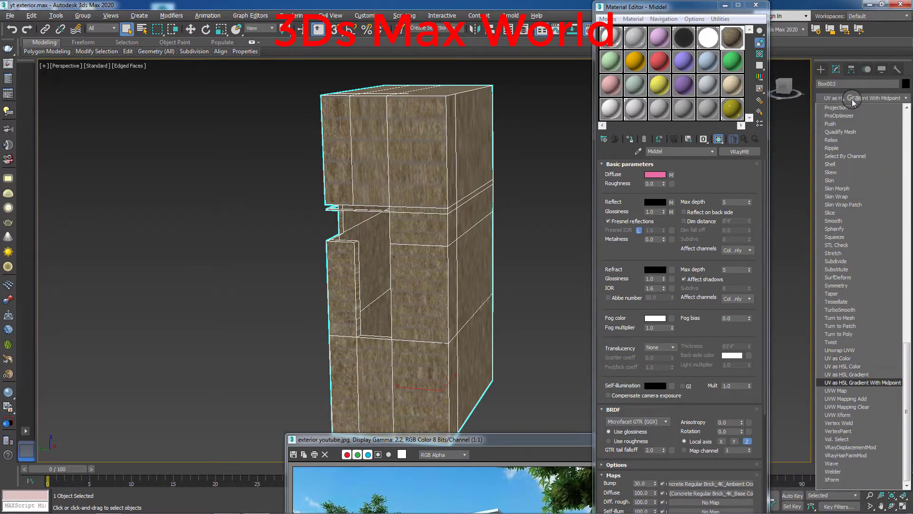
{"action": "key", "text": "Down"}
{"action": "key", "text": "Down"}
{"action": "key", "text": "Return"}
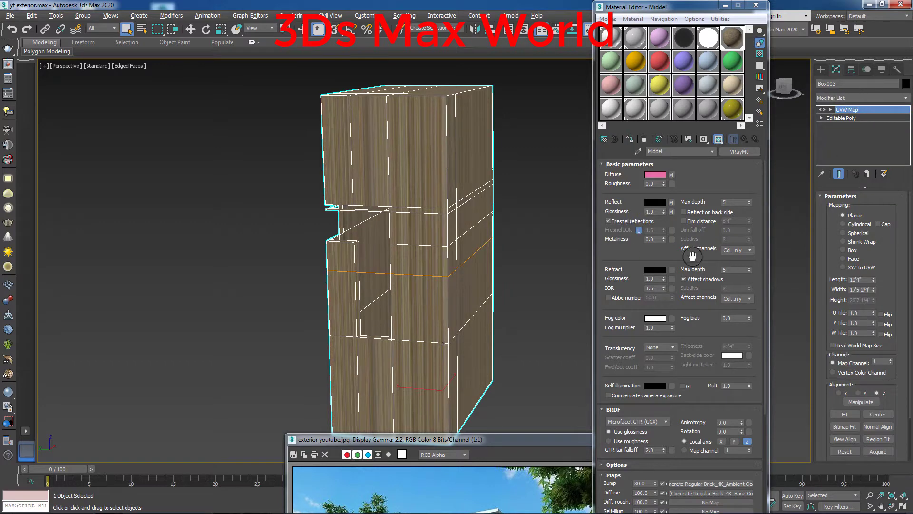
{"action": "left_click", "coordinate": [844, 251]}
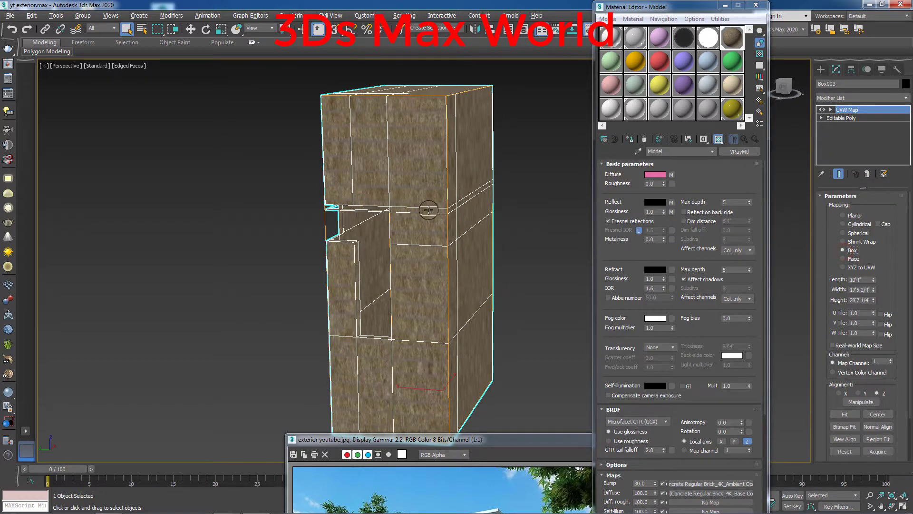
Step: Slightly reduce the UVW Map width and lower its height from 229"
{"action": "scroll", "coordinate": [428, 210], "scroll_direction": "up", "scroll_amount": 2}
{"action": "scroll", "coordinate": [460, 215], "scroll_direction": "up", "scroll_amount": 4}
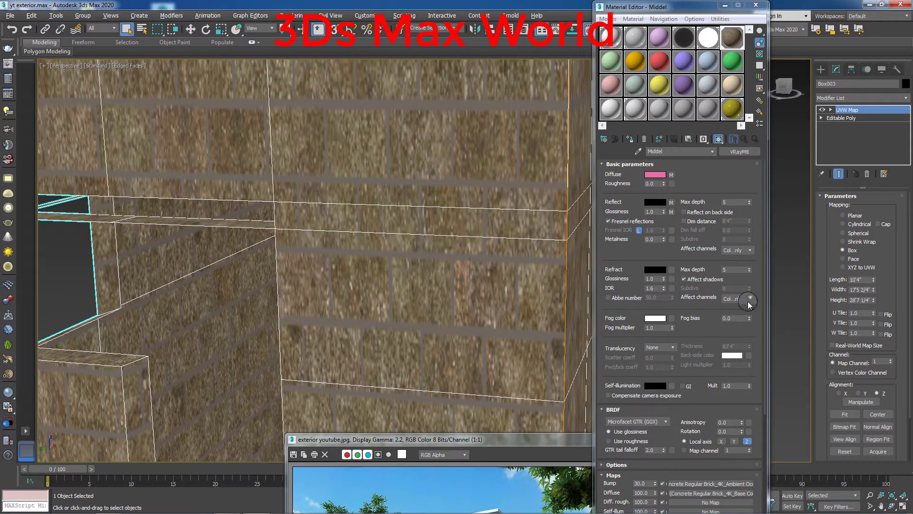
{"action": "left_click_drag", "start_coordinate": [874, 292], "coordinate": [875, 278]}
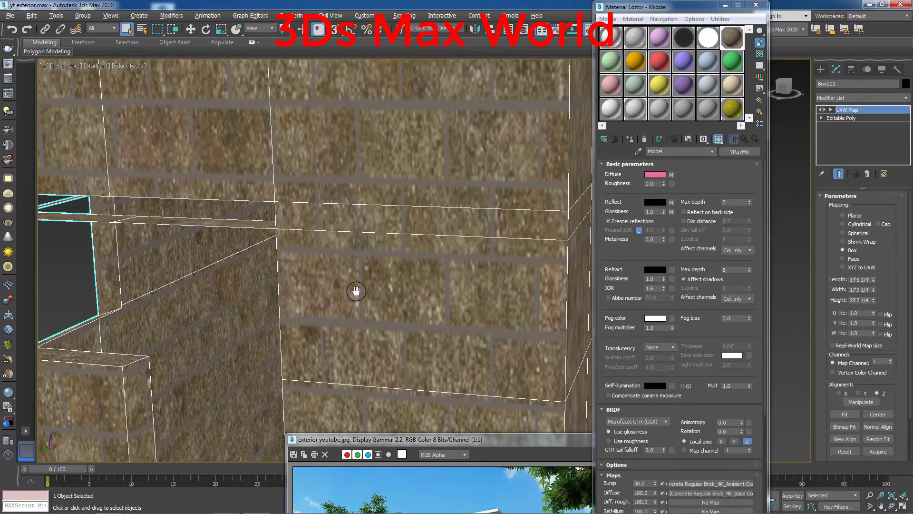
{"action": "scroll", "coordinate": [403, 288], "scroll_direction": "down", "scroll_amount": 5}
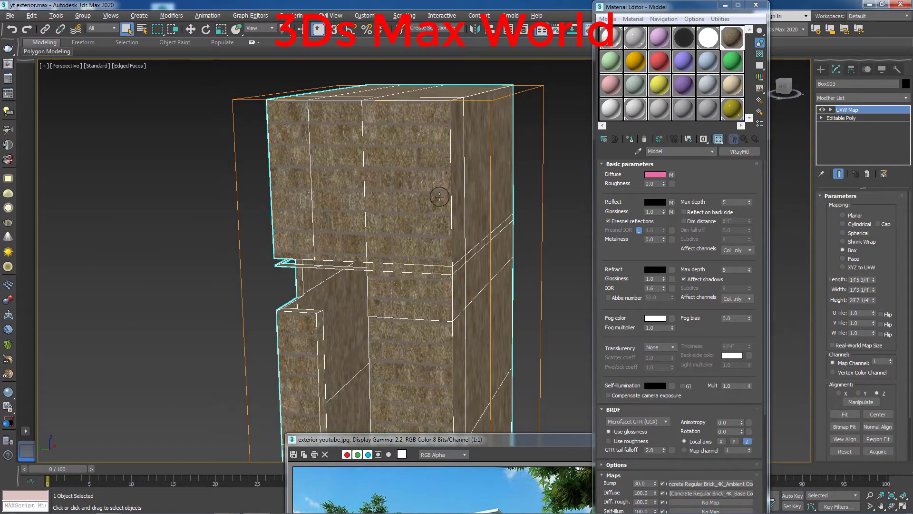
{"action": "left_click_drag", "start_coordinate": [874, 301], "coordinate": [875, 307]}
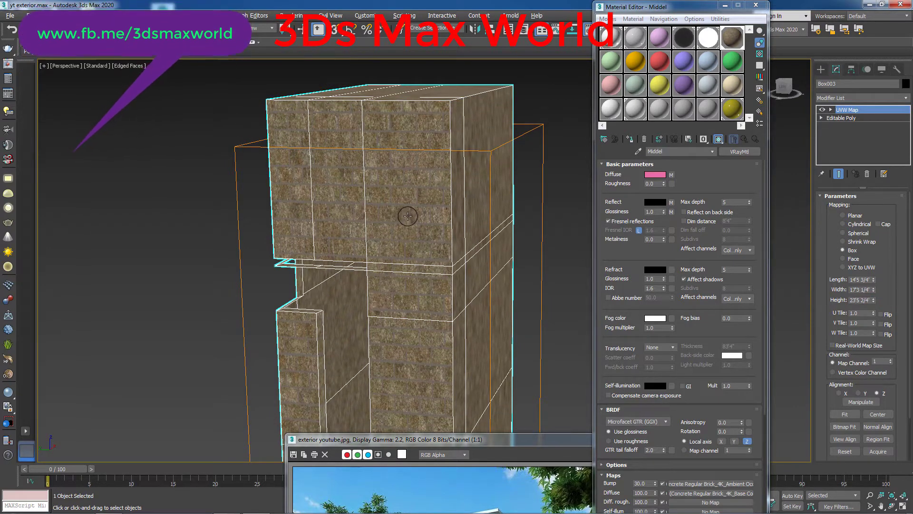
{"action": "scroll", "coordinate": [406, 212], "scroll_direction": "up", "scroll_amount": 5}
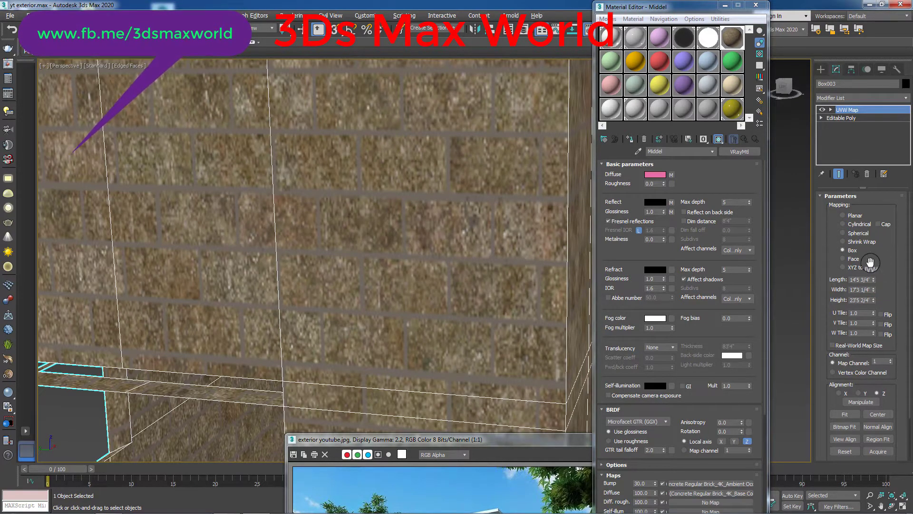
{"action": "left_click_drag", "start_coordinate": [877, 303], "coordinate": [874, 300]}
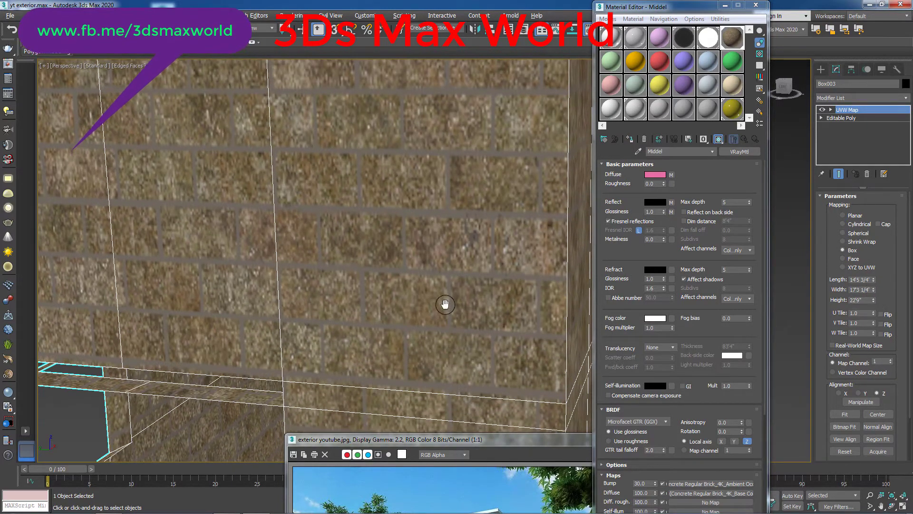
{"action": "scroll", "coordinate": [445, 301], "scroll_direction": "down", "scroll_amount": 5}
{"action": "scroll", "coordinate": [465, 222], "scroll_direction": "up", "scroll_amount": 2}
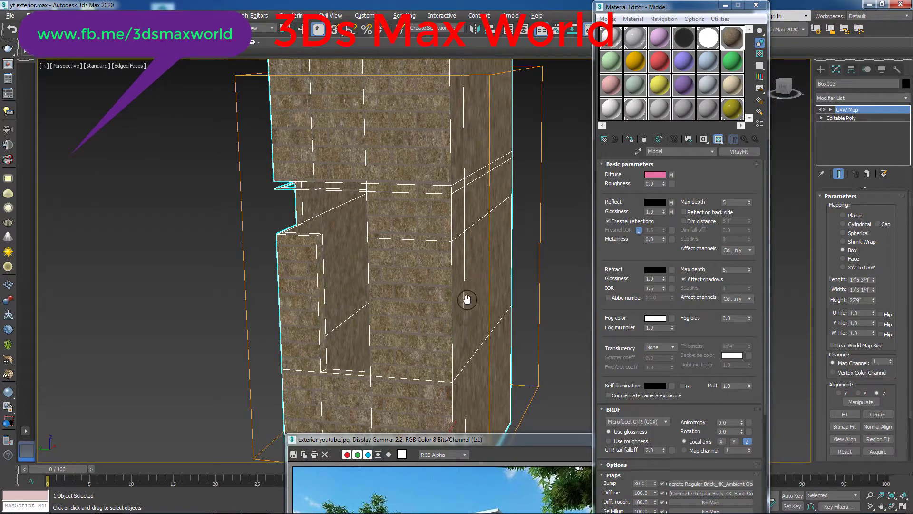
Step: Orbit to check the box sides and cut the mapping height to about 13'6 3/4"
{"action": "middle_click_drag", "start_coordinate": [465, 300], "coordinate": [423, 249]}
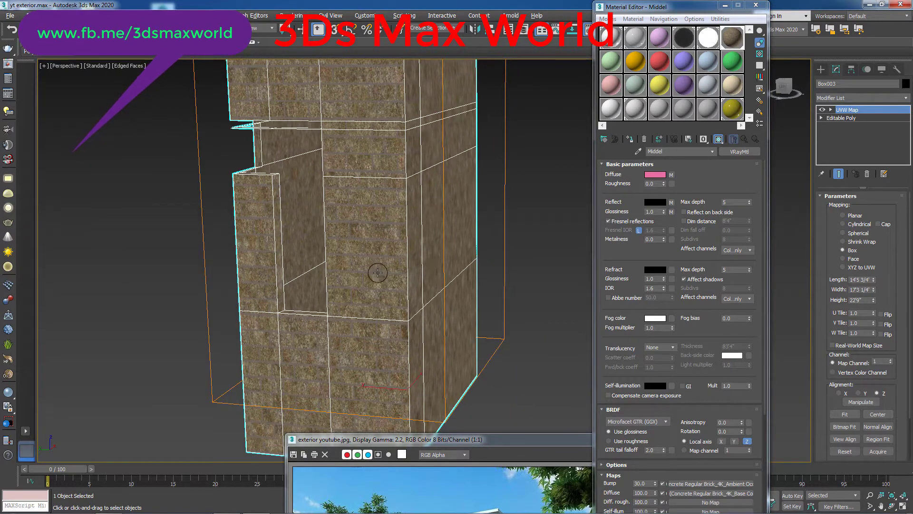
{"action": "middle_click_drag", "start_coordinate": [373, 271], "coordinate": [414, 281], "text": "alt"}
{"action": "scroll", "coordinate": [414, 281], "scroll_direction": "up", "scroll_amount": 3}
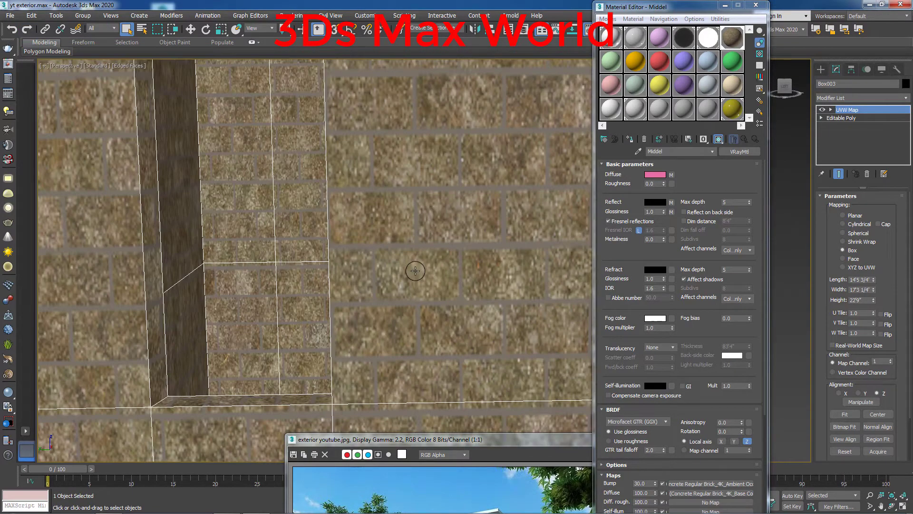
{"action": "scroll", "coordinate": [415, 271], "scroll_direction": "down", "scroll_amount": 2}
{"action": "middle_click_drag", "start_coordinate": [446, 219], "coordinate": [462, 195], "text": "alt"}
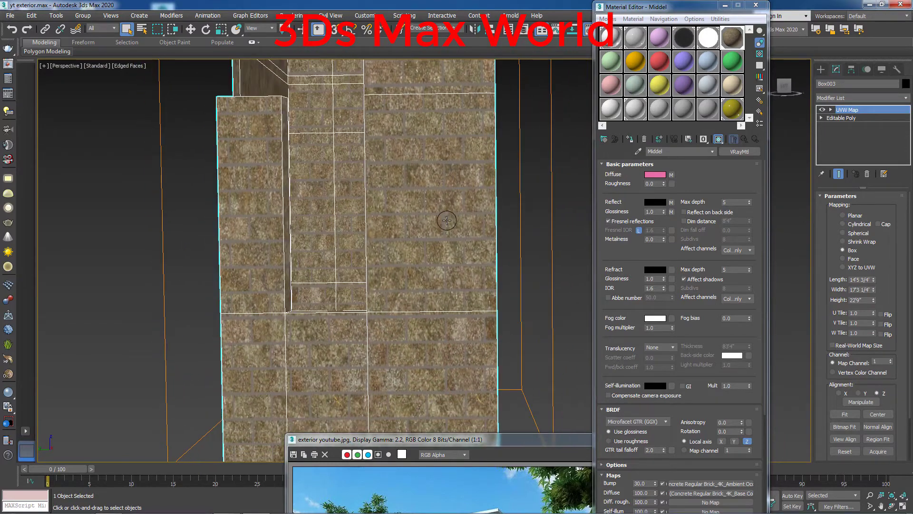
{"action": "scroll", "coordinate": [448, 220], "scroll_direction": "up", "scroll_amount": 3}
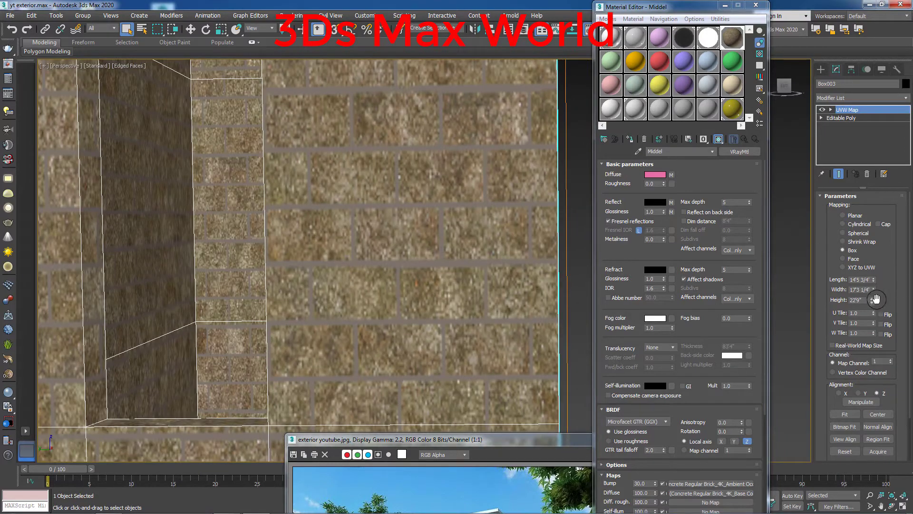
{"action": "left_click_drag", "start_coordinate": [875, 301], "coordinate": [874, 320]}
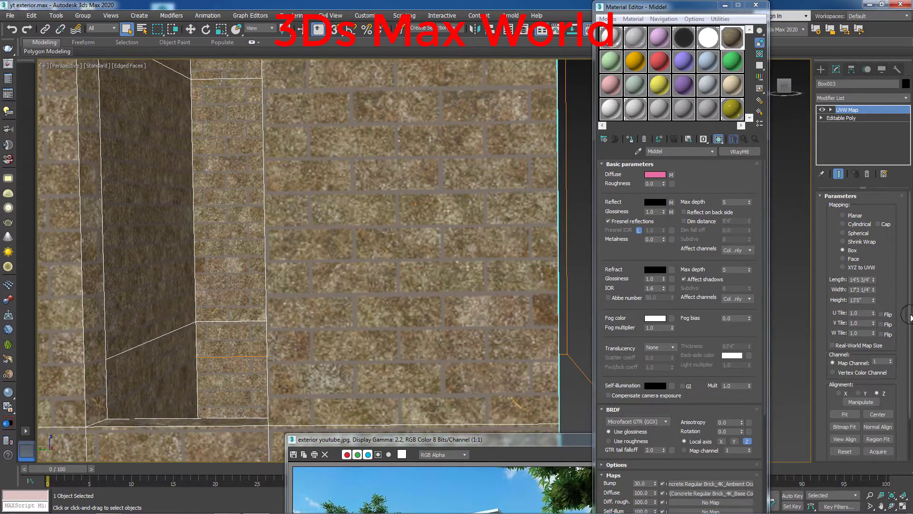
{"action": "left_click_drag", "start_coordinate": [874, 301], "coordinate": [875, 302]}
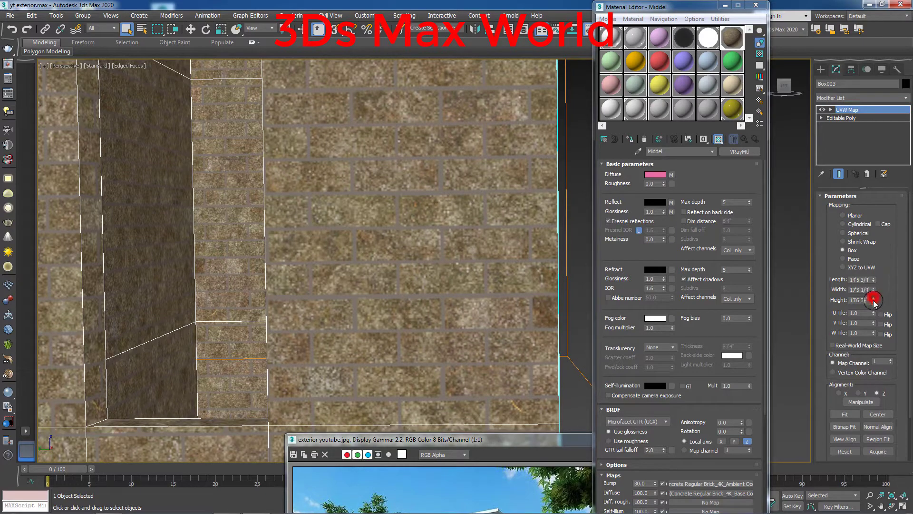
Step: Show the whole house, clear the selection and zoom around the brick-textured tower
{"action": "left_click_drag", "start_coordinate": [574, 442], "coordinate": [171, 350]}
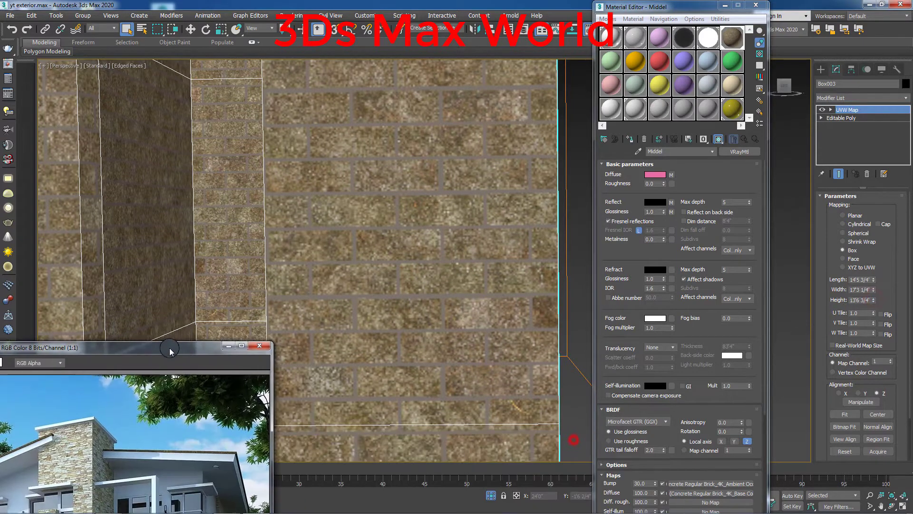
{"action": "left_click", "coordinate": [491, 496]}
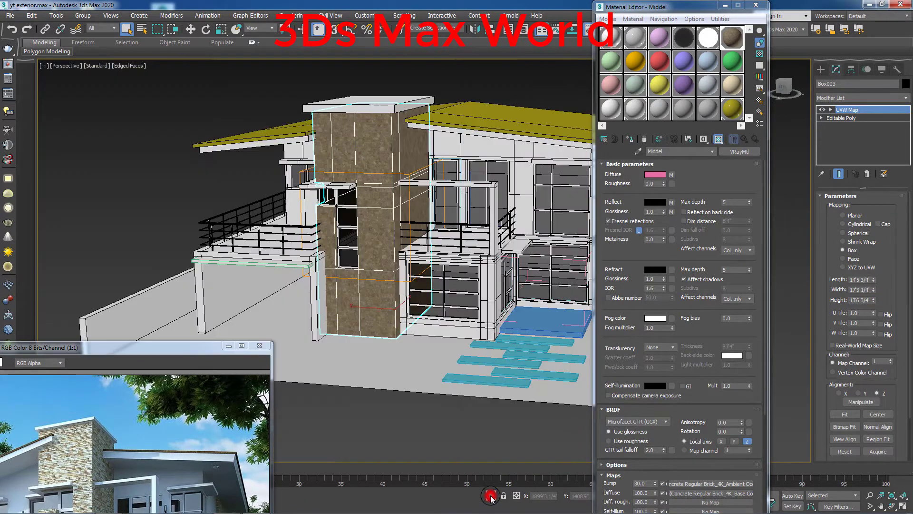
{"action": "left_click", "coordinate": [427, 416]}
{"action": "scroll", "coordinate": [379, 180], "scroll_direction": "up", "scroll_amount": 5}
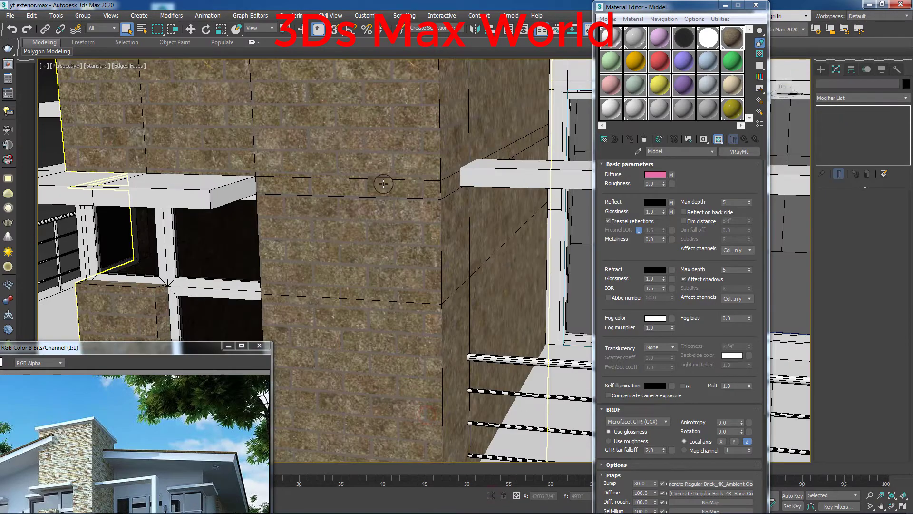
{"action": "scroll", "coordinate": [383, 185], "scroll_direction": "up", "scroll_amount": 3}
{"action": "scroll", "coordinate": [517, 364], "scroll_direction": "down", "scroll_amount": 5}
{"action": "scroll", "coordinate": [486, 326], "scroll_direction": "down", "scroll_amount": 3}
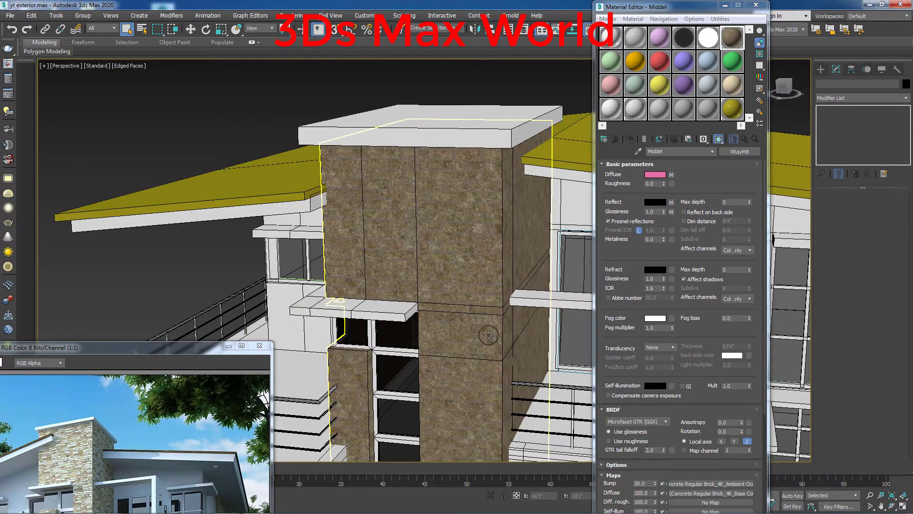
{"action": "scroll", "coordinate": [469, 225], "scroll_direction": "up", "scroll_amount": 1}
{"action": "scroll", "coordinate": [443, 234], "scroll_direction": "down", "scroll_amount": 1}
{"action": "scroll", "coordinate": [472, 266], "scroll_direction": "down", "scroll_amount": 3}
{"action": "scroll", "coordinate": [354, 236], "scroll_direction": "up", "scroll_amount": 2}
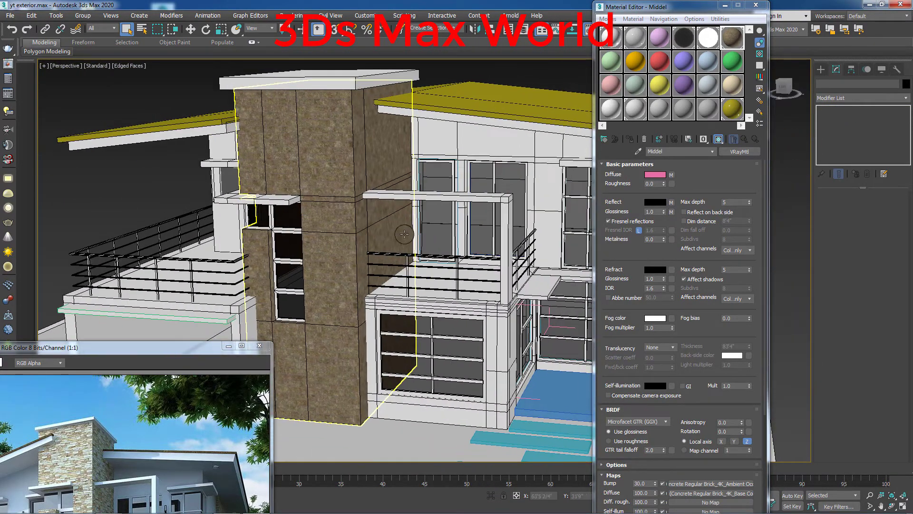
Step: Select the yellow roof object, Object002
{"action": "left_click", "coordinate": [564, 115]}
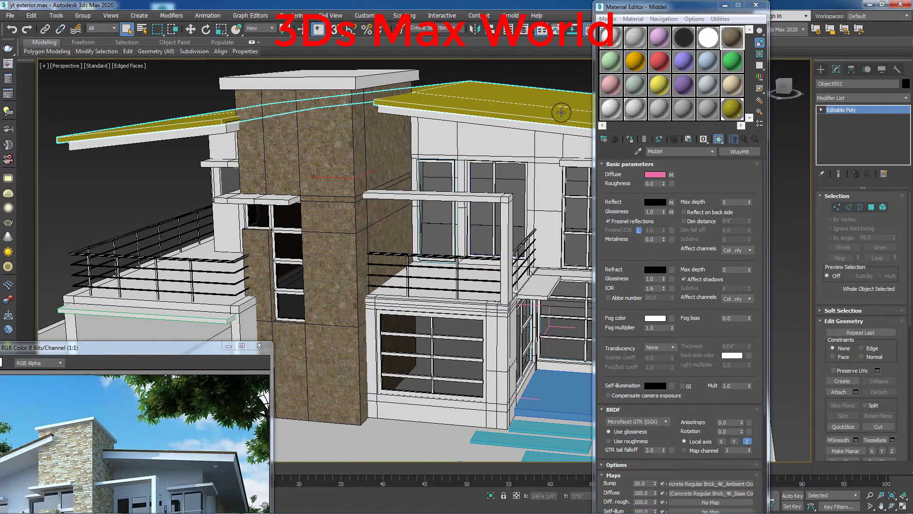
{"action": "scroll", "coordinate": [533, 147], "scroll_direction": "up", "scroll_amount": 2}
{"action": "scroll", "coordinate": [504, 184], "scroll_direction": "up", "scroll_amount": 1}
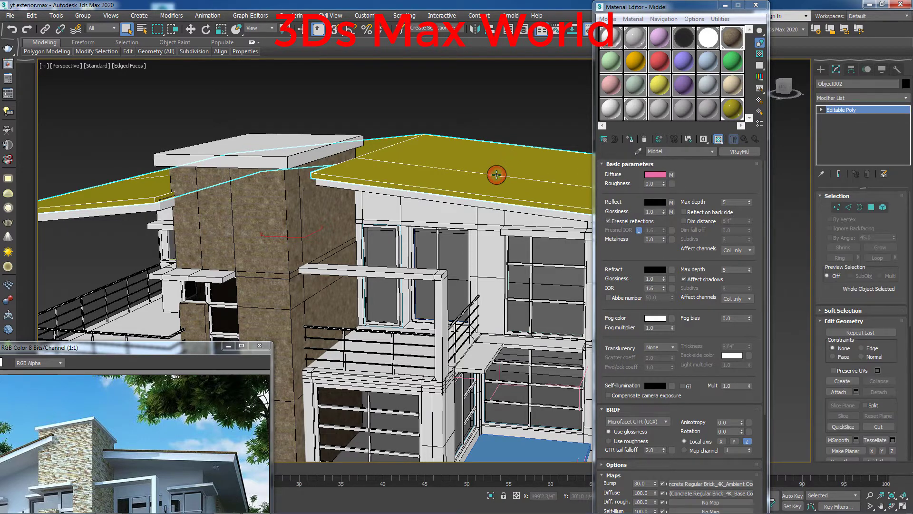
Step: Load the Colorful Roof_baseColor image as the over roof material's diffuse bitmap
{"action": "left_click", "coordinate": [732, 108]}
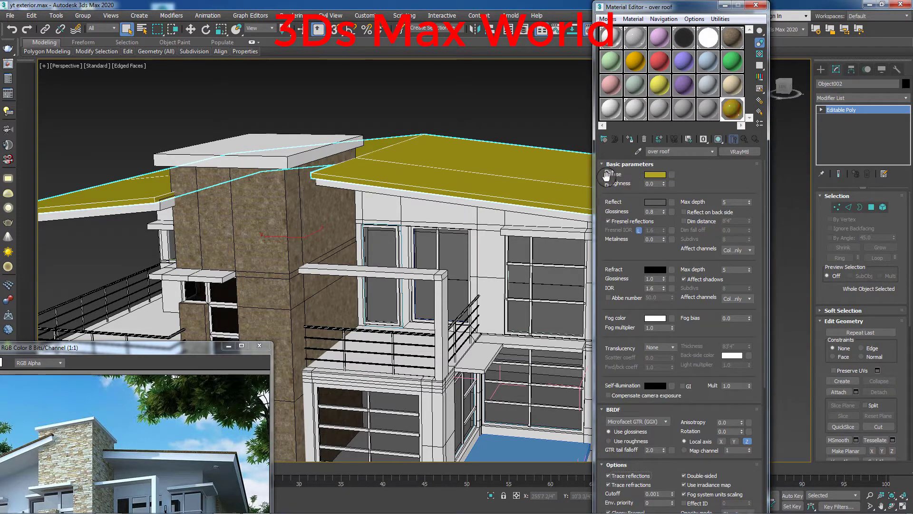
{"action": "left_click", "coordinate": [671, 175]}
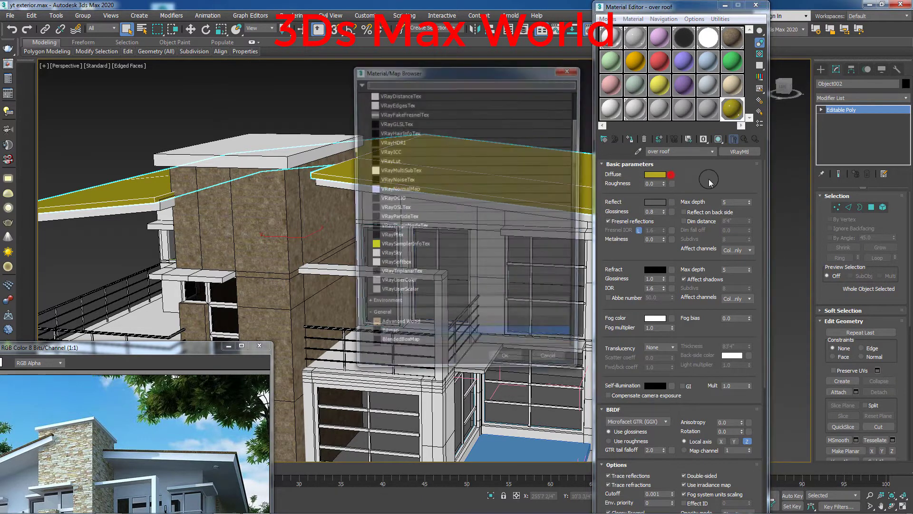
{"action": "left_click", "coordinate": [399, 339]}
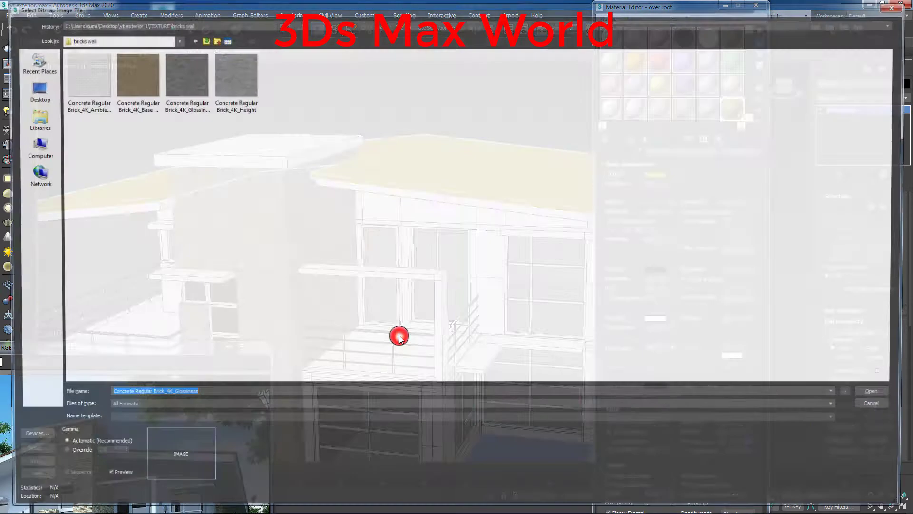
{"action": "left_click", "coordinate": [343, 265]}
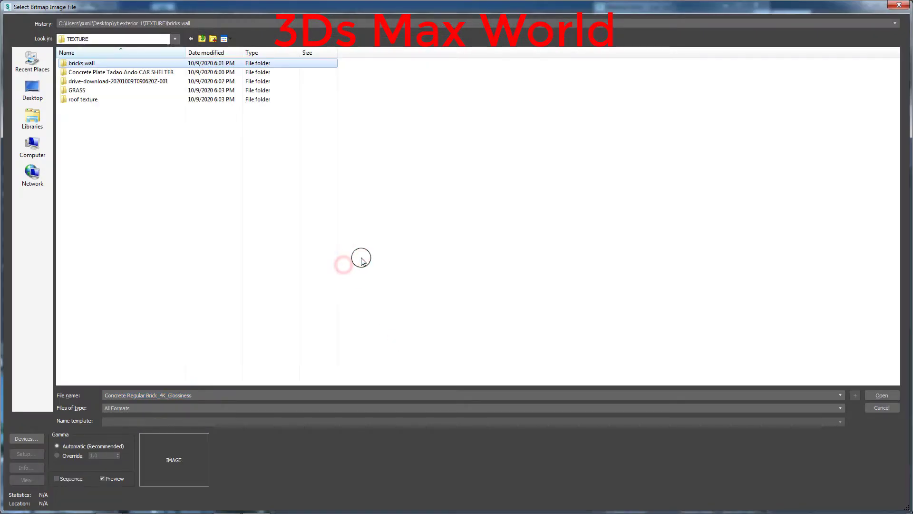
{"action": "double_click", "coordinate": [67, 98]}
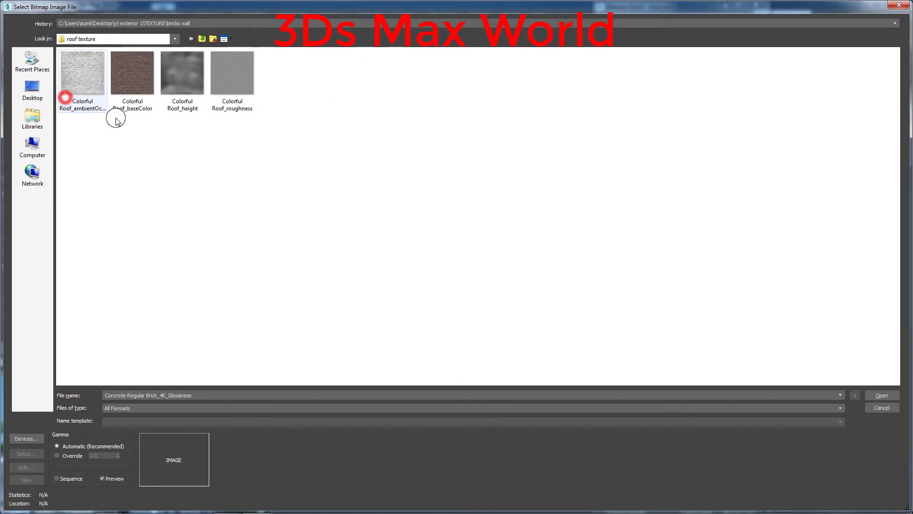
{"action": "left_click", "coordinate": [128, 85]}
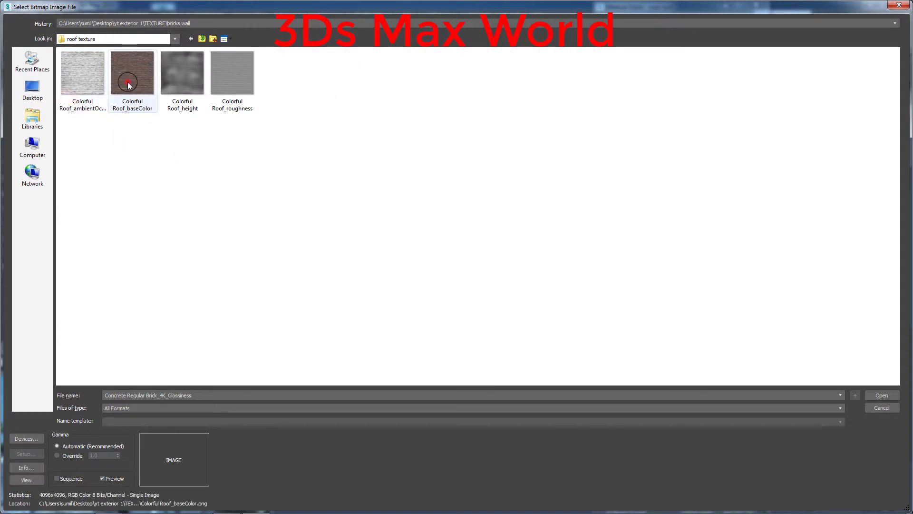
{"action": "right_click", "coordinate": [135, 87]}
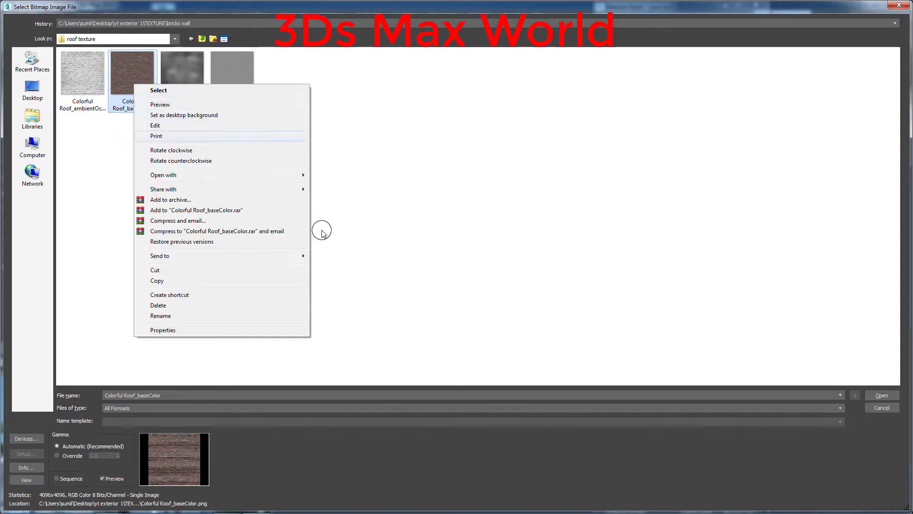
{"action": "left_click", "coordinate": [181, 105]}
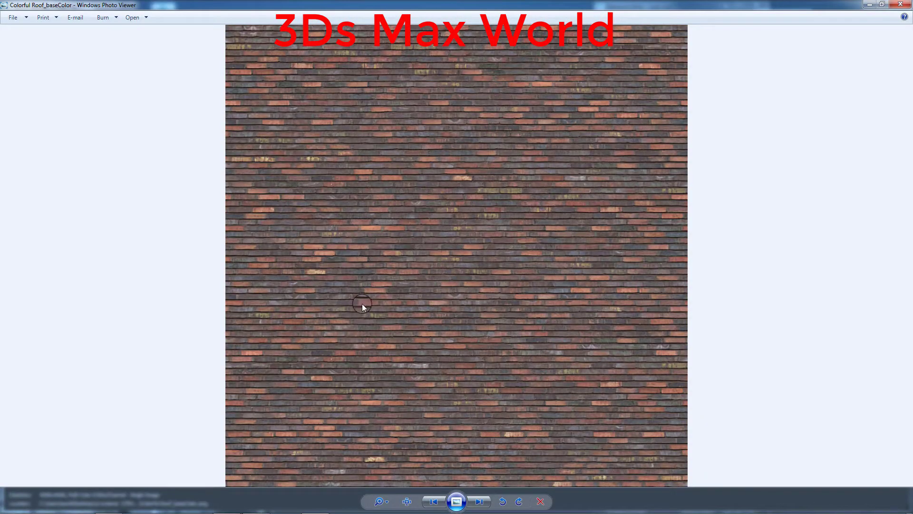
{"action": "left_click", "coordinate": [904, 5]}
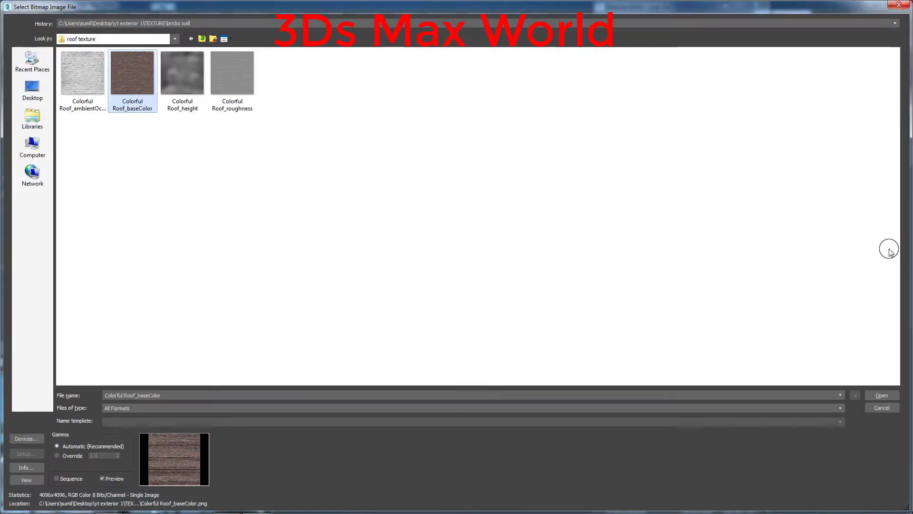
{"action": "left_click", "coordinate": [890, 409]}
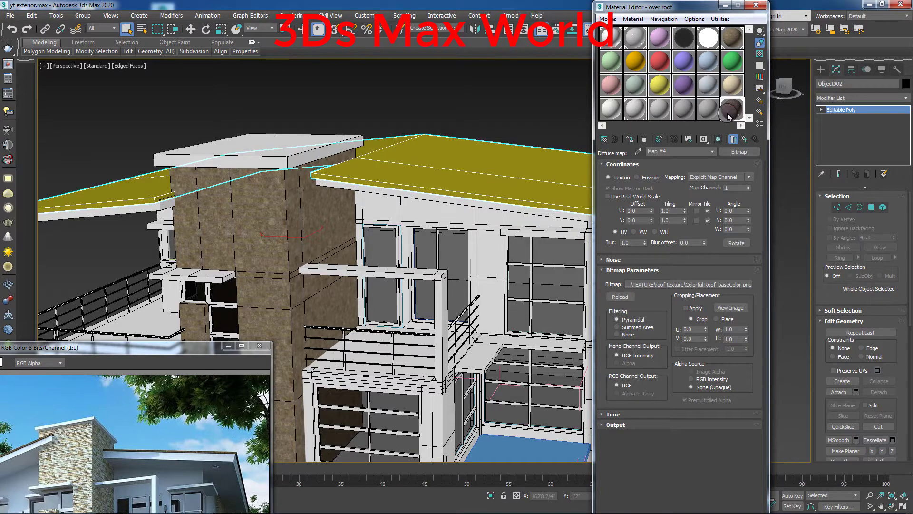
Step: Show the roof tile texture in the viewport and zoom in on the roof
{"action": "left_click", "coordinate": [551, 185]}
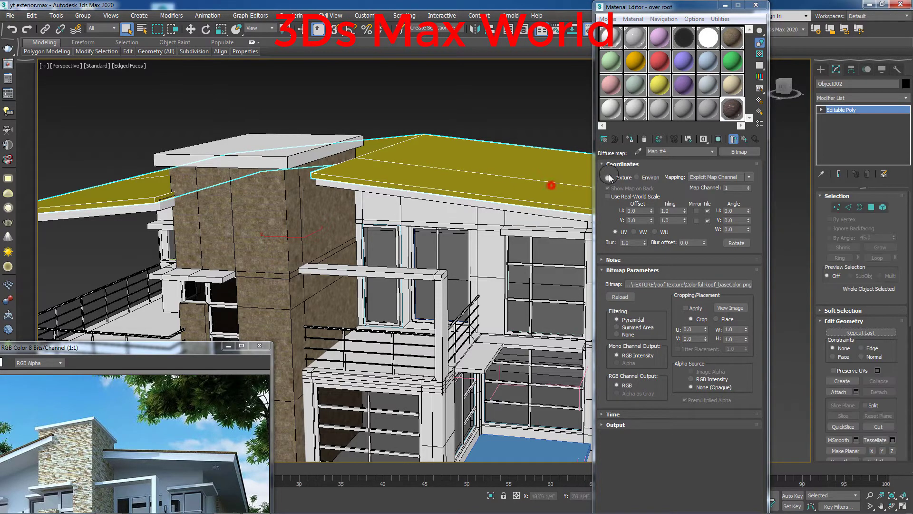
{"action": "left_click", "coordinate": [718, 139]}
{"action": "middle_click_drag", "start_coordinate": [541, 191], "coordinate": [451, 246]}
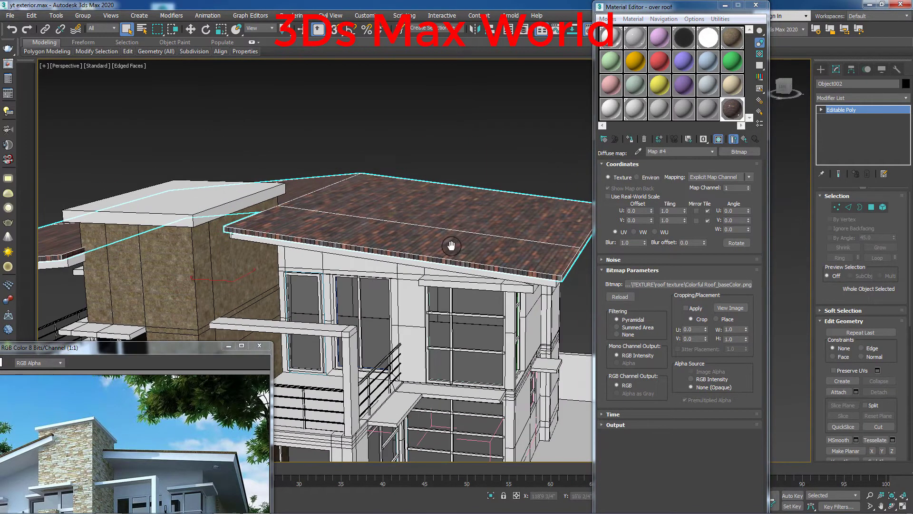
{"action": "scroll", "coordinate": [451, 245], "scroll_direction": "up", "scroll_amount": 2}
{"action": "scroll", "coordinate": [431, 275], "scroll_direction": "up", "scroll_amount": 3}
{"action": "scroll", "coordinate": [445, 278], "scroll_direction": "up", "scroll_amount": 4}
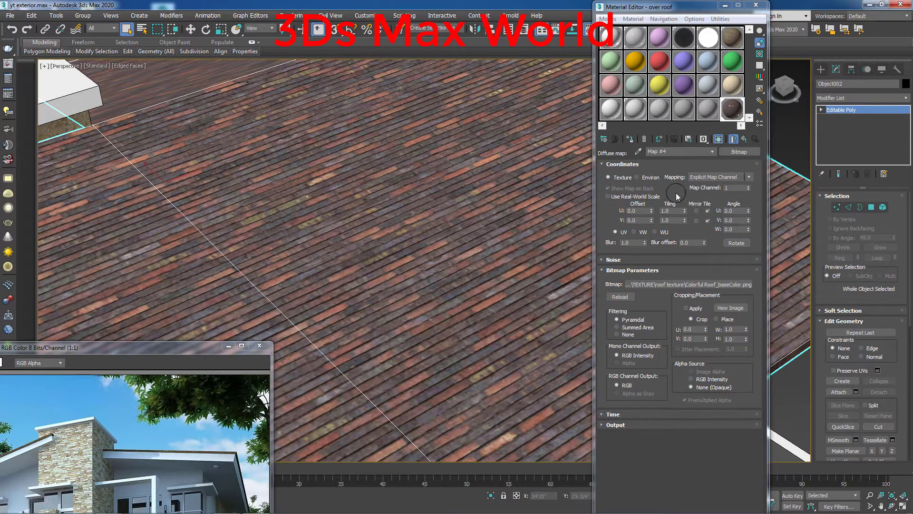
Step: Load Colorful Roof_ambientOcclusion as the over roof material's bump bitmap
{"action": "left_click", "coordinate": [744, 139]}
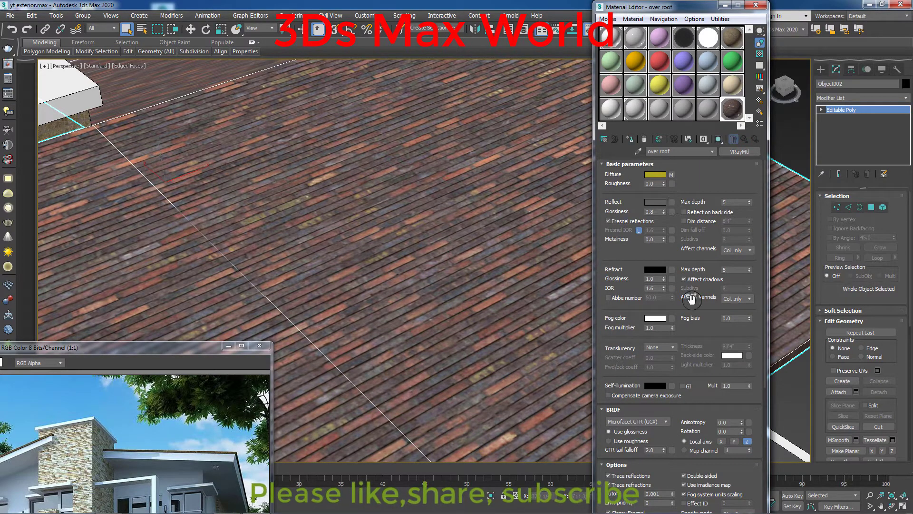
{"action": "left_click", "coordinate": [608, 168]}
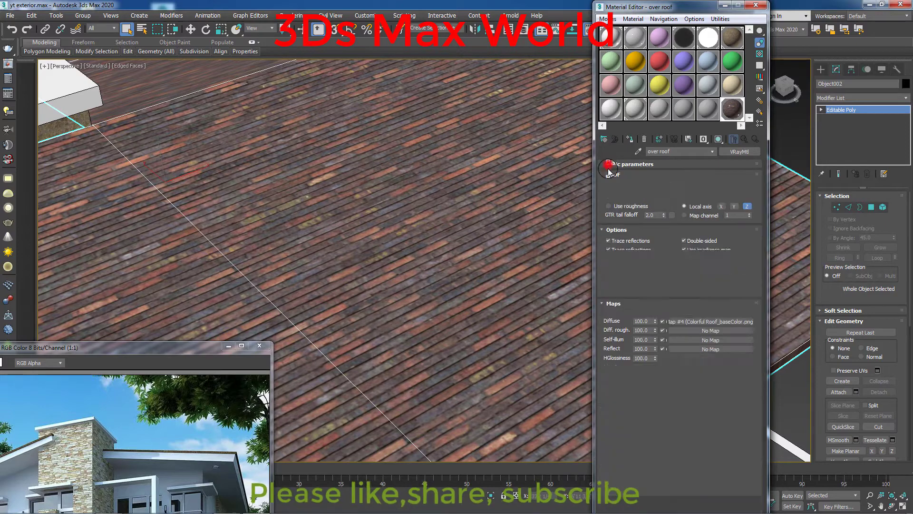
{"action": "left_click", "coordinate": [705, 312]}
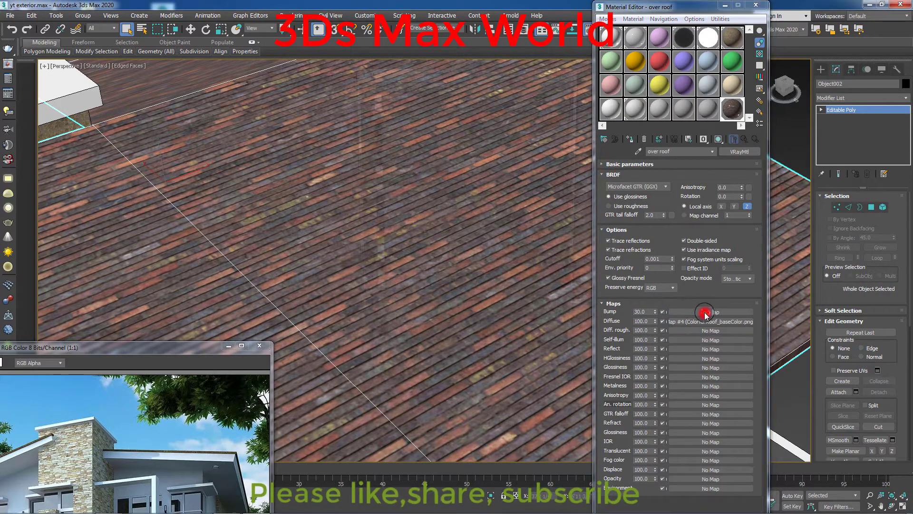
{"action": "double_click", "coordinate": [401, 341]}
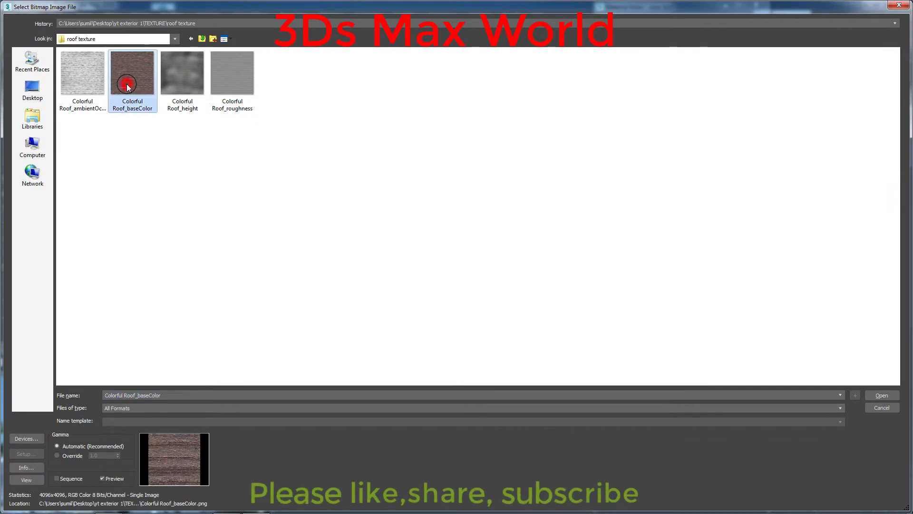
{"action": "left_click", "coordinate": [70, 73]}
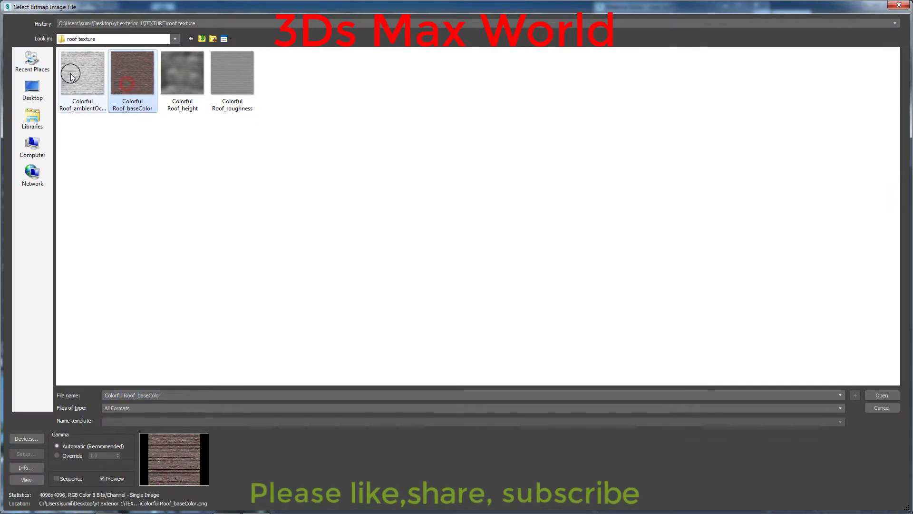
{"action": "right_click", "coordinate": [81, 84]}
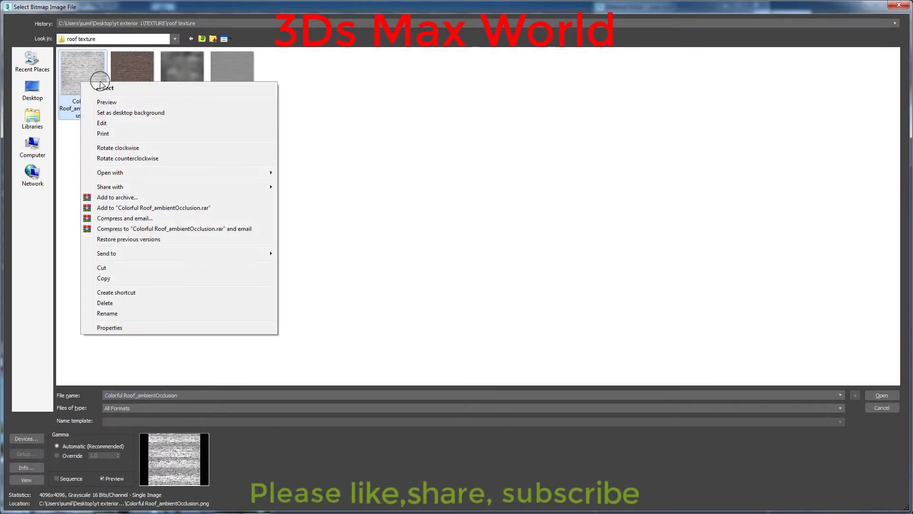
{"action": "left_click", "coordinate": [334, 97]}
{"action": "left_click", "coordinate": [141, 84]}
{"action": "right_click", "coordinate": [141, 84]}
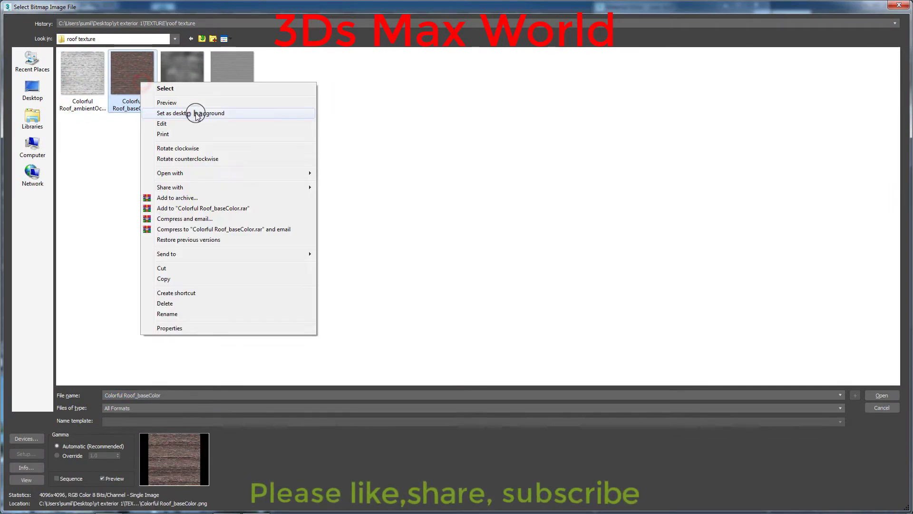
{"action": "left_click", "coordinate": [175, 106]}
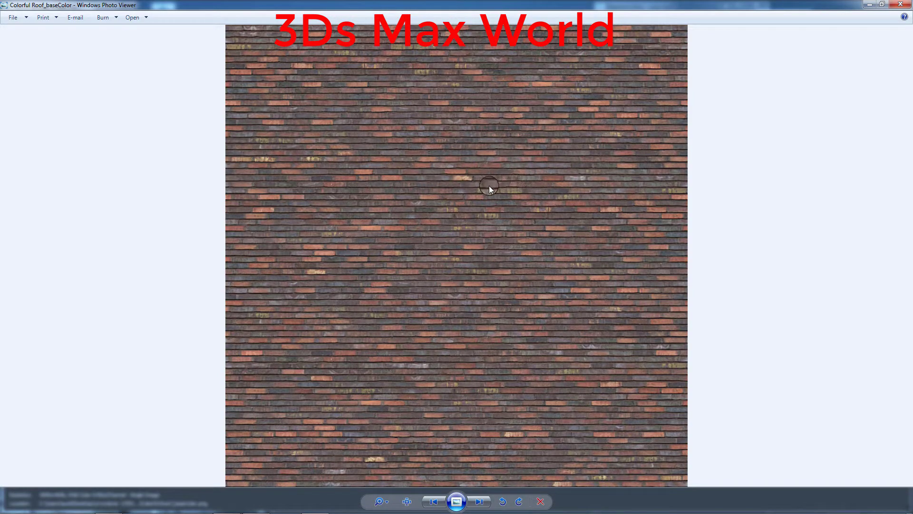
{"action": "left_click", "coordinate": [903, 6]}
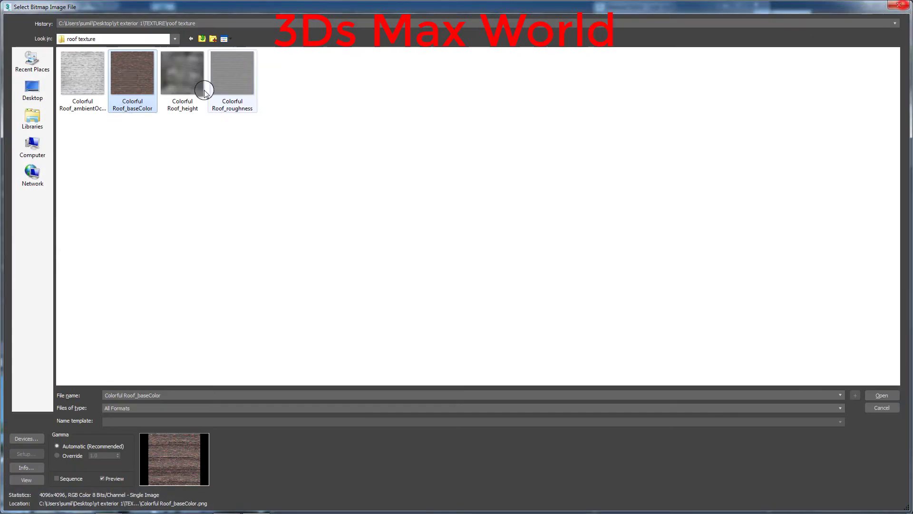
{"action": "left_click", "coordinate": [89, 85]}
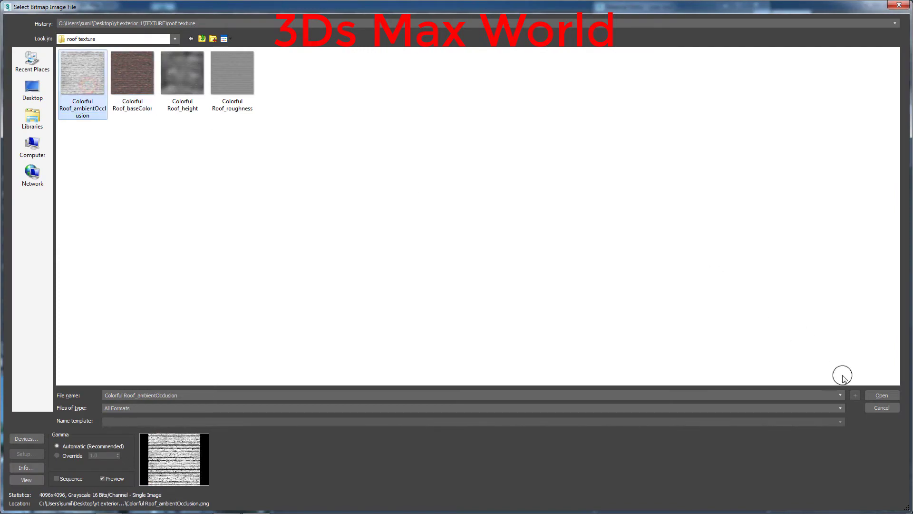
{"action": "left_click", "coordinate": [877, 396]}
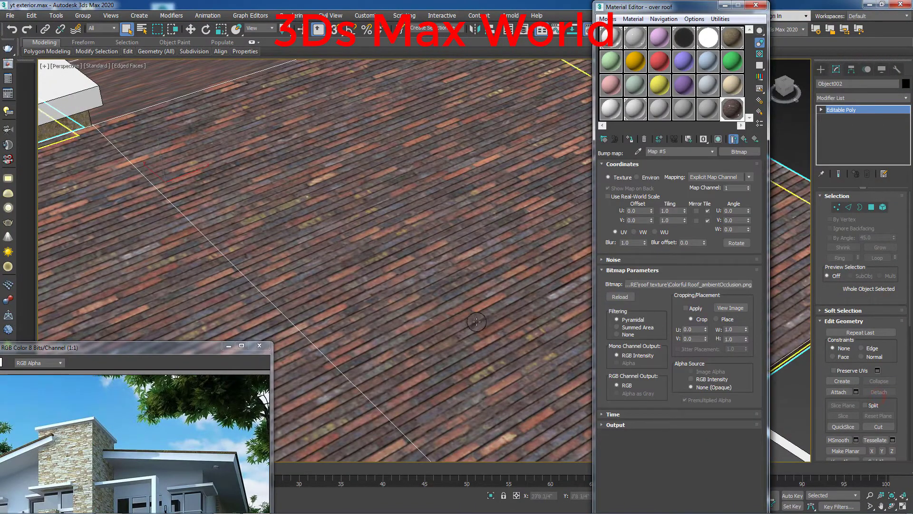
Step: Load Colorful Roof_height as the over roof material's reflect bitmap
{"action": "left_click", "coordinate": [735, 140]}
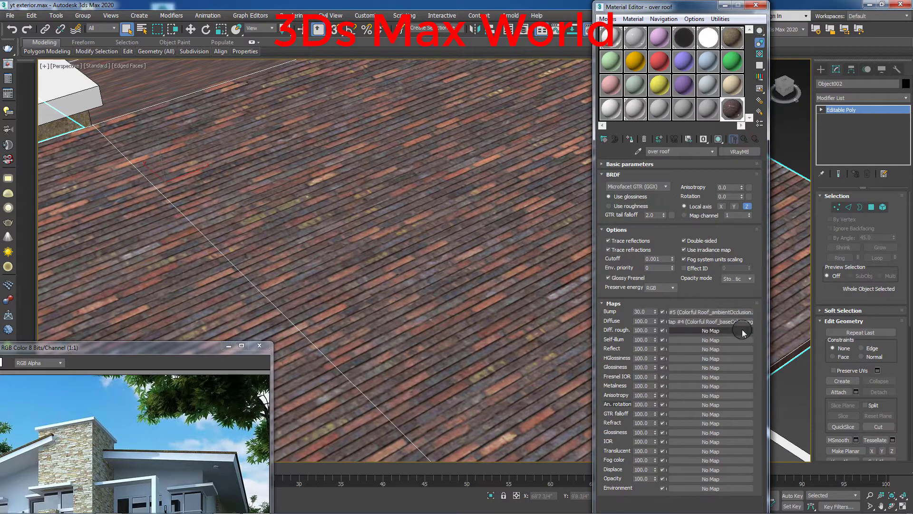
{"action": "left_click", "coordinate": [608, 165]}
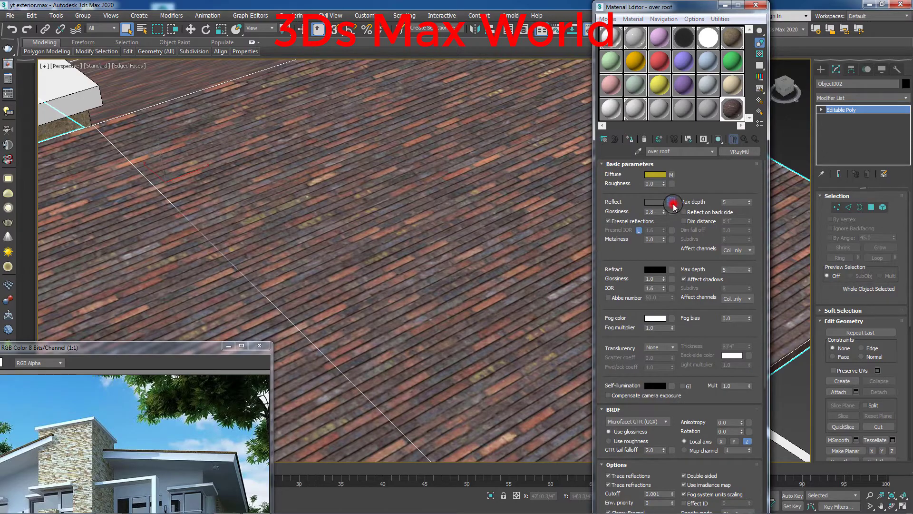
{"action": "left_click", "coordinate": [672, 202]}
{"action": "double_click", "coordinate": [425, 339]}
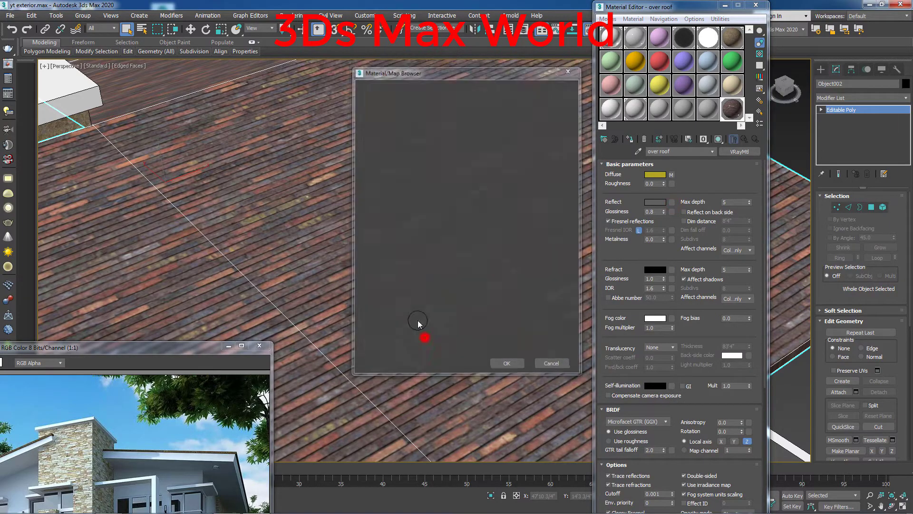
{"action": "left_click", "coordinate": [181, 81]}
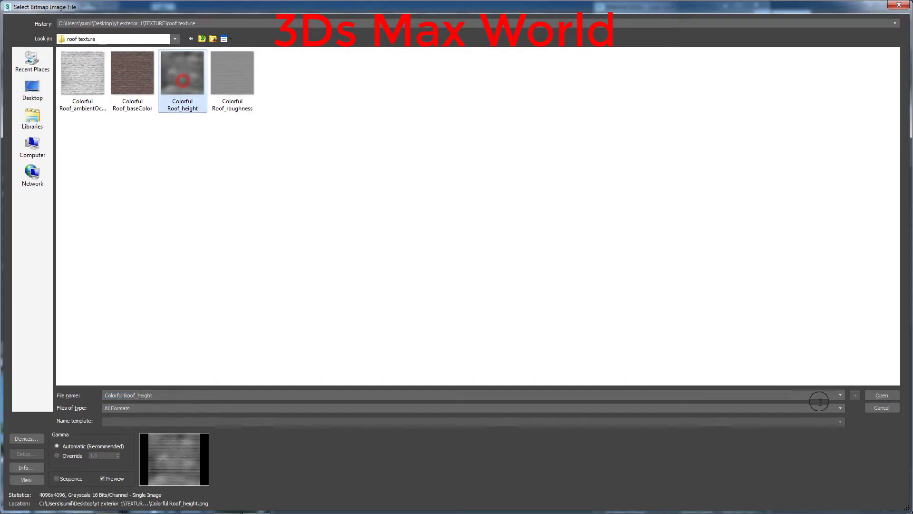
{"action": "left_click", "coordinate": [876, 395]}
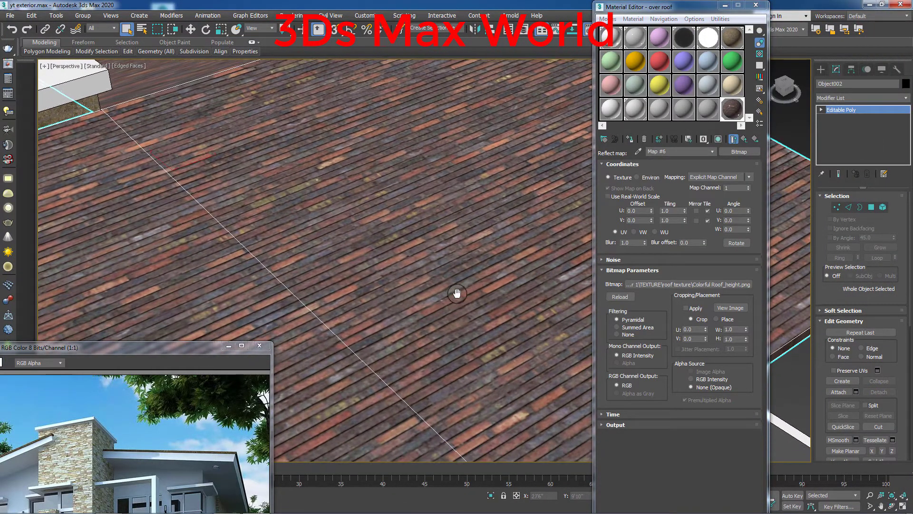
Step: Zoom out and orbit to a low view of the house front
{"action": "scroll", "coordinate": [456, 292], "scroll_direction": "down", "scroll_amount": 8}
{"action": "mouse_move", "coordinate": [475, 340]}
{"action": "middle_mouse_down"}
{"action": "mouse_move", "coordinate": [504, 256]}
{"action": "mouse_move", "coordinate": [523, 267]}
{"action": "middle_mouse_up"}
{"action": "scroll", "coordinate": [520, 266], "scroll_direction": "up", "scroll_amount": 3}
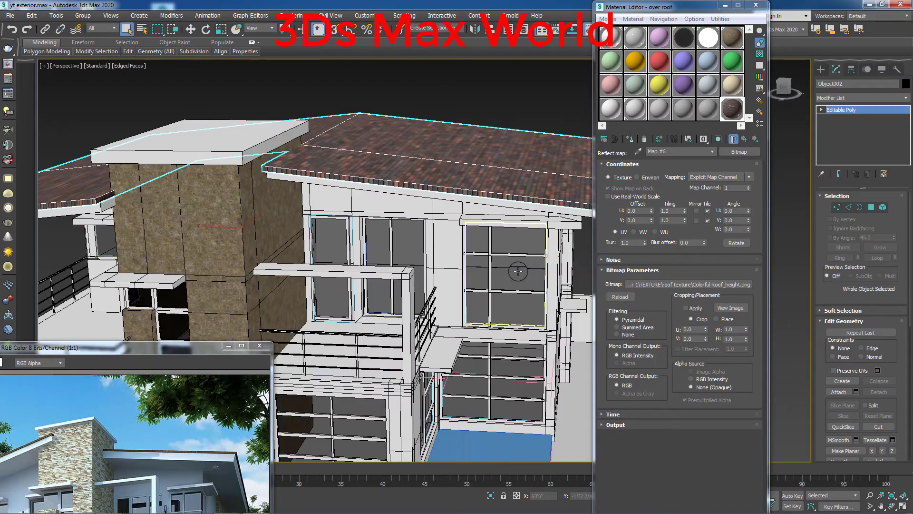
{"action": "scroll", "coordinate": [461, 281], "scroll_direction": "up", "scroll_amount": 2}
{"action": "scroll", "coordinate": [461, 282], "scroll_direction": "down", "scroll_amount": 2}
{"action": "scroll", "coordinate": [288, 236], "scroll_direction": "down", "scroll_amount": 3}
{"action": "scroll", "coordinate": [288, 236], "scroll_direction": "up", "scroll_amount": 5}
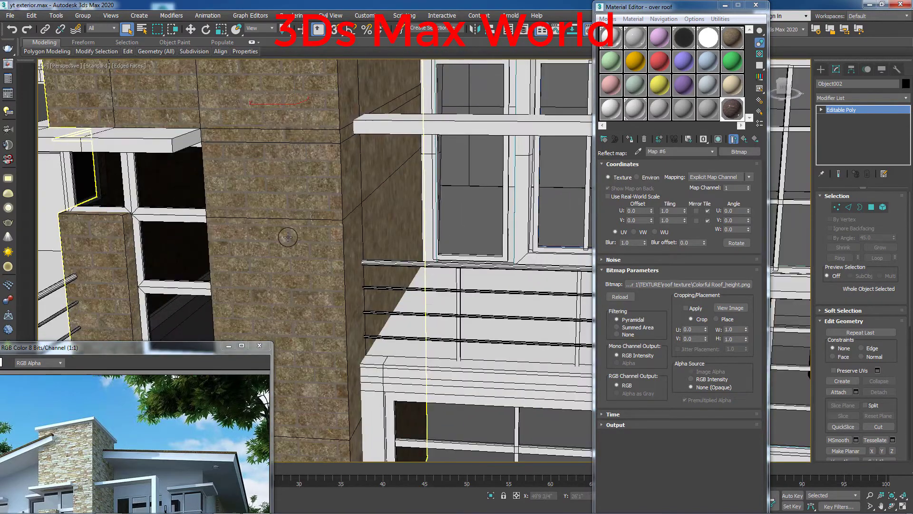
{"action": "scroll", "coordinate": [287, 236], "scroll_direction": "up", "scroll_amount": 3}
{"action": "scroll", "coordinate": [288, 237], "scroll_direction": "down", "scroll_amount": 5}
{"action": "middle_click_drag", "start_coordinate": [288, 236], "coordinate": [275, 263], "text": "alt"}
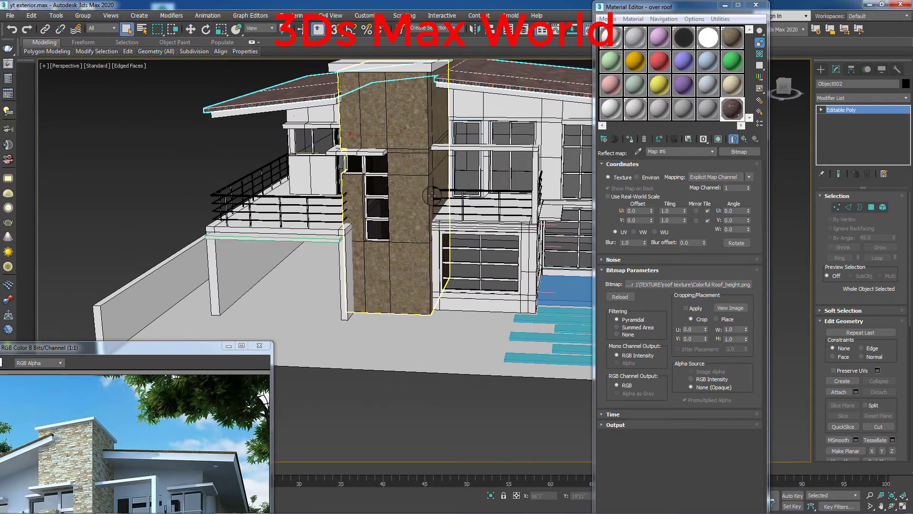
Step: Select the car shelter box Box002 and compare it with the reference render
{"action": "left_click", "coordinate": [245, 264]}
{"action": "mouse_move", "coordinate": [199, 352]}
{"action": "left_mouse_down"}
{"action": "mouse_move", "coordinate": [694, 206]}
{"action": "mouse_move", "coordinate": [733, 136]}
{"action": "left_mouse_up"}
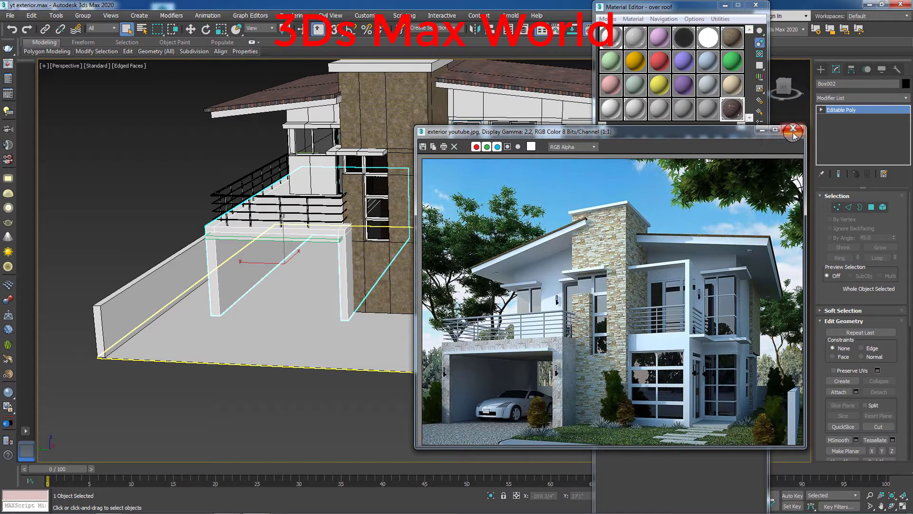
{"action": "mouse_move", "coordinate": [733, 136]}
{"action": "left_mouse_down"}
{"action": "mouse_move", "coordinate": [684, 153]}
{"action": "mouse_move", "coordinate": [588, 153]}
{"action": "mouse_move", "coordinate": [558, 222]}
{"action": "mouse_move", "coordinate": [407, 390]}
{"action": "left_mouse_up"}
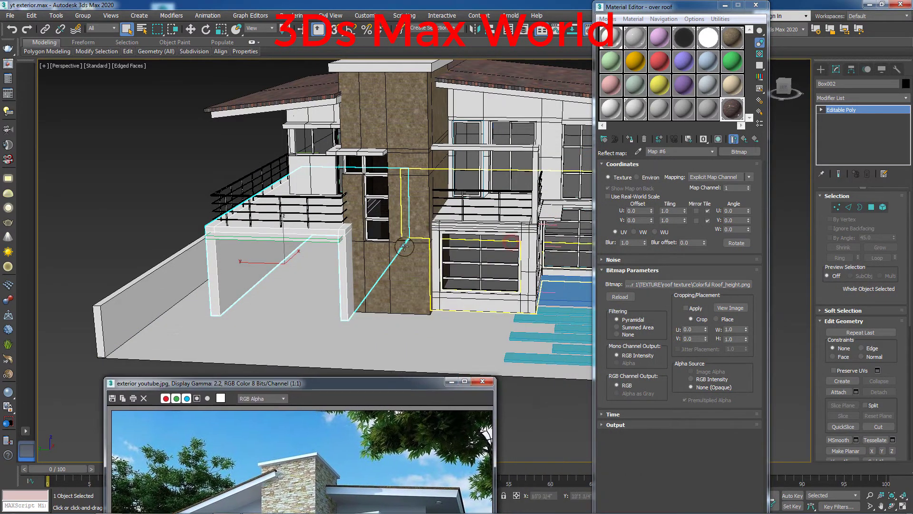
Step: Create Material #7 with Concrete Plate Tadao Ando 03_baseColor as its diffuse bitmap
{"action": "left_click", "coordinate": [214, 256]}
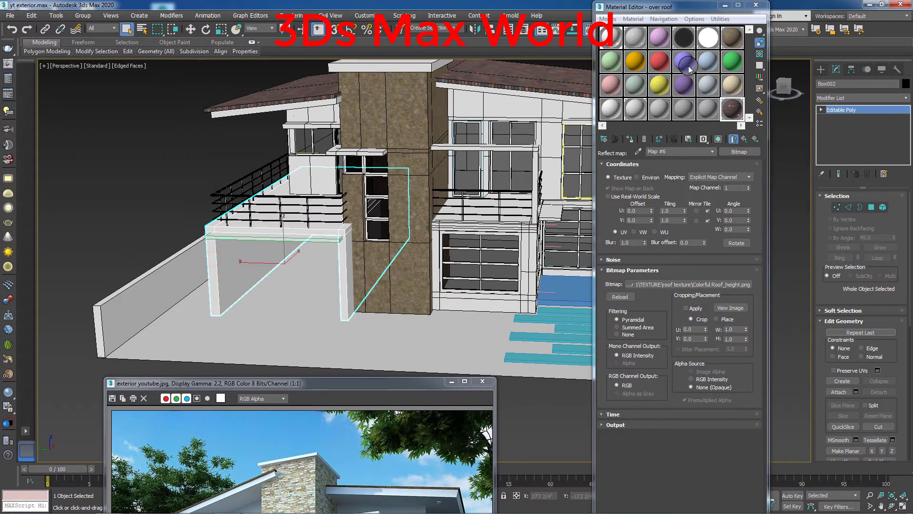
{"action": "left_click", "coordinate": [612, 63]}
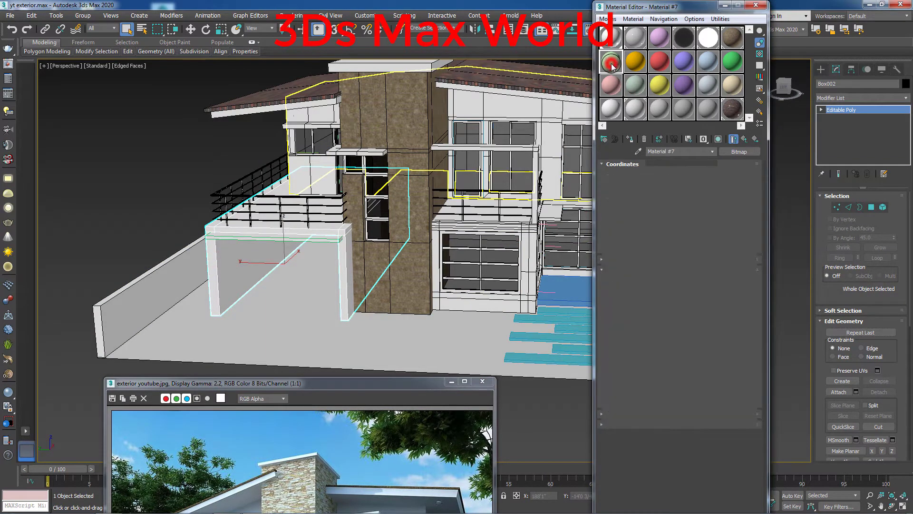
{"action": "left_click", "coordinate": [672, 175]}
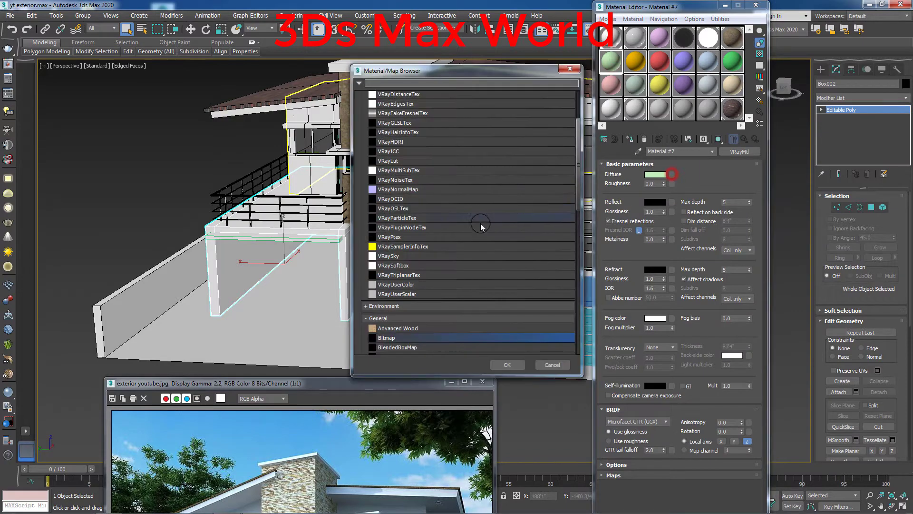
{"action": "double_click", "coordinate": [415, 339]}
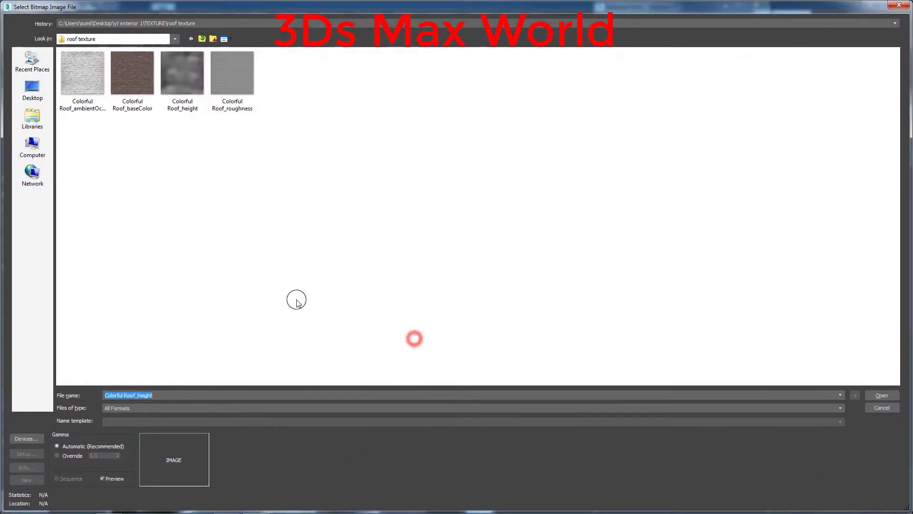
{"action": "left_click", "coordinate": [260, 260]}
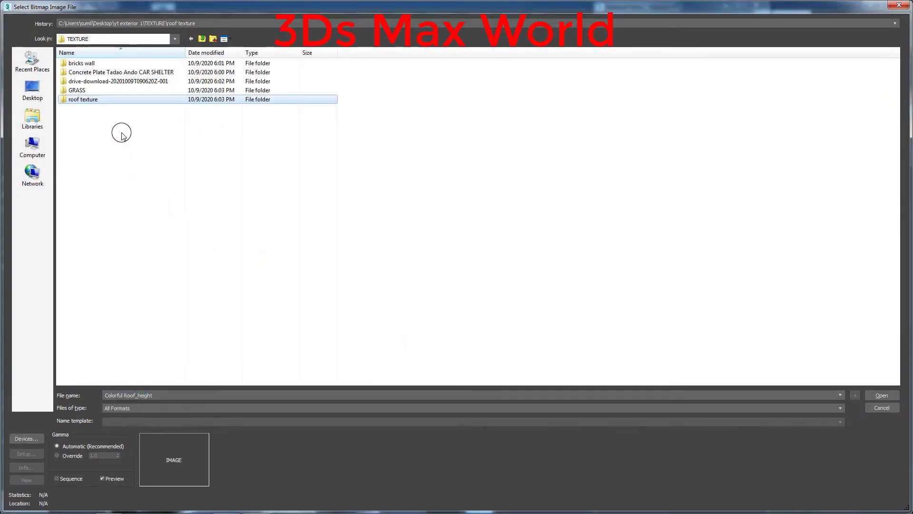
{"action": "left_click", "coordinate": [152, 73]}
{"action": "double_click", "coordinate": [152, 72]}
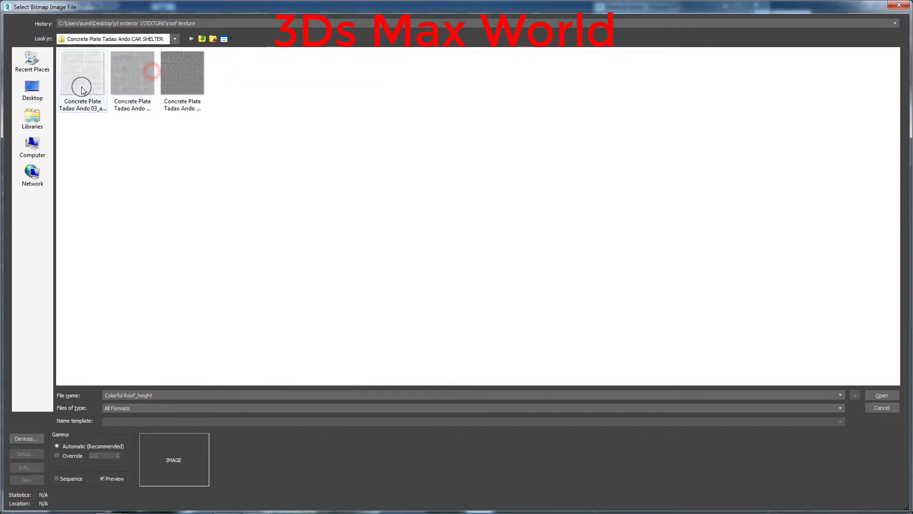
{"action": "left_click", "coordinate": [135, 85]}
{"action": "left_click", "coordinate": [134, 82]}
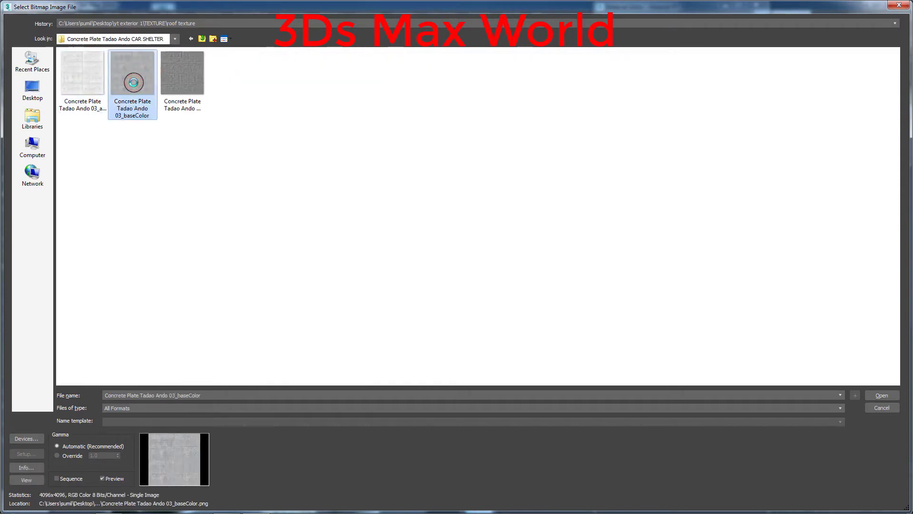
{"action": "left_click", "coordinate": [881, 395]}
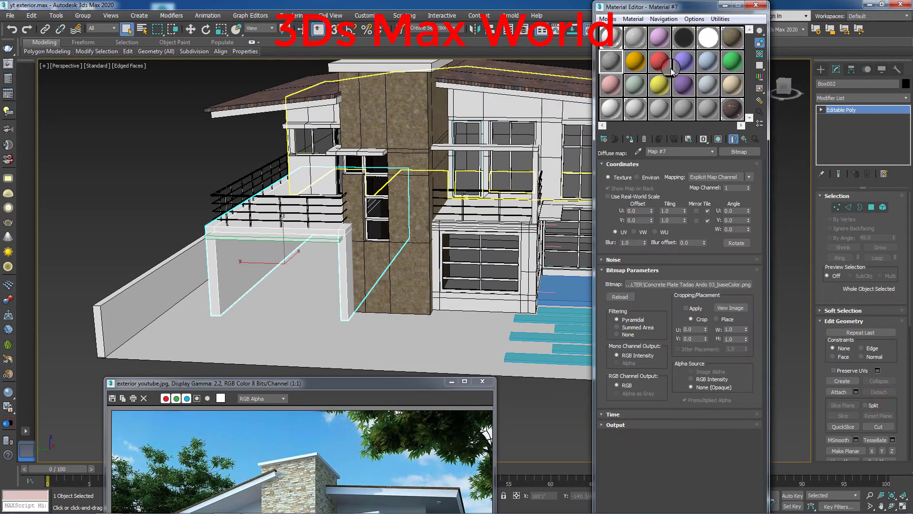
{"action": "double_click", "coordinate": [603, 66]}
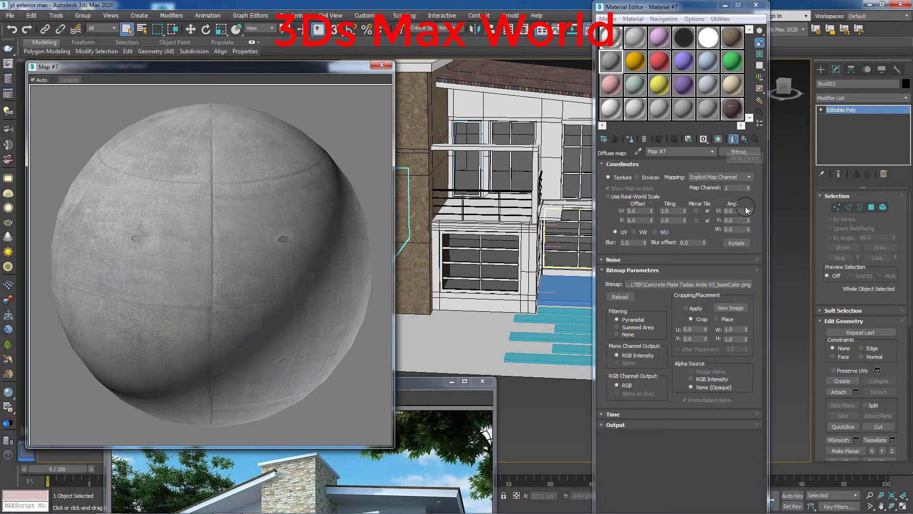
Step: Load the concrete 03_ambientOcclusion texture as Material #7's bump bitmap
{"action": "left_click", "coordinate": [745, 139]}
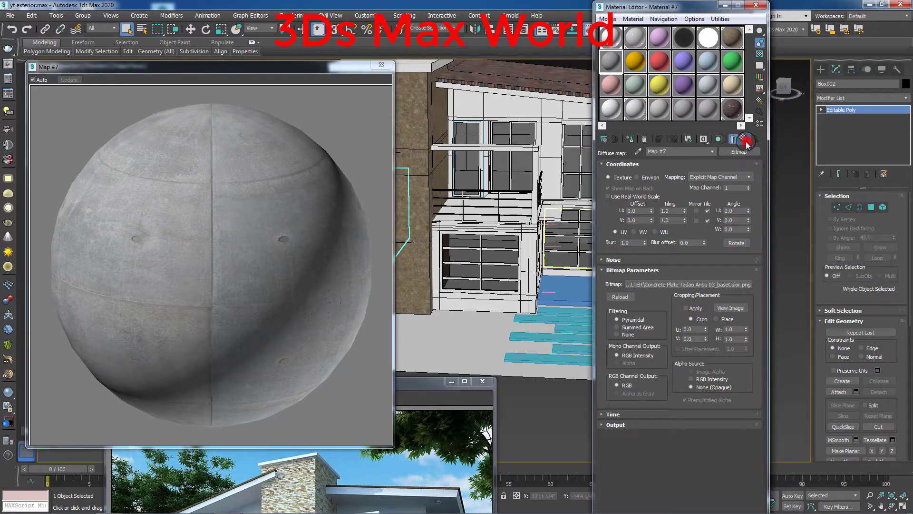
{"action": "left_click", "coordinate": [609, 475]}
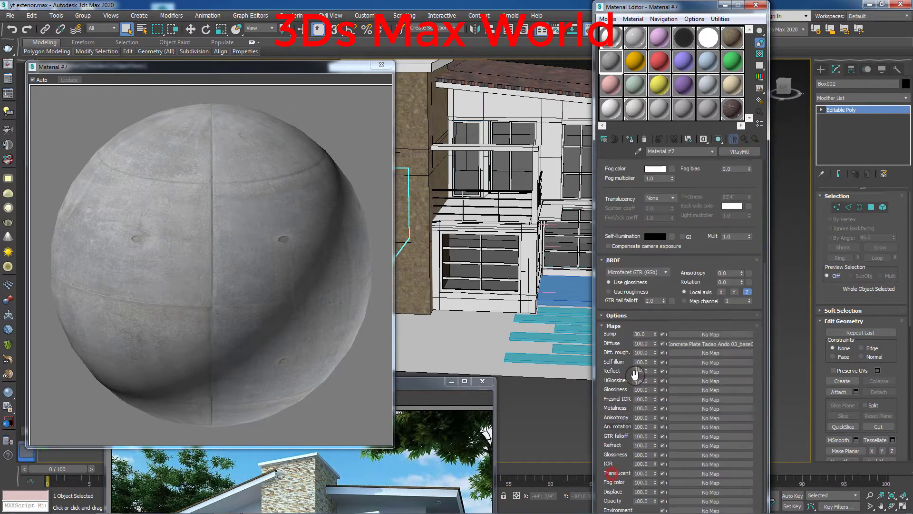
{"action": "left_click", "coordinate": [699, 335]}
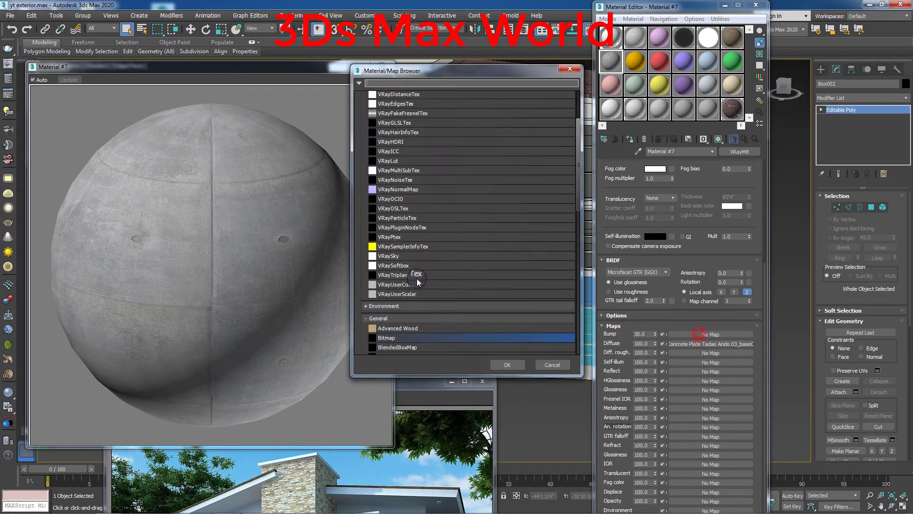
{"action": "double_click", "coordinate": [408, 338]}
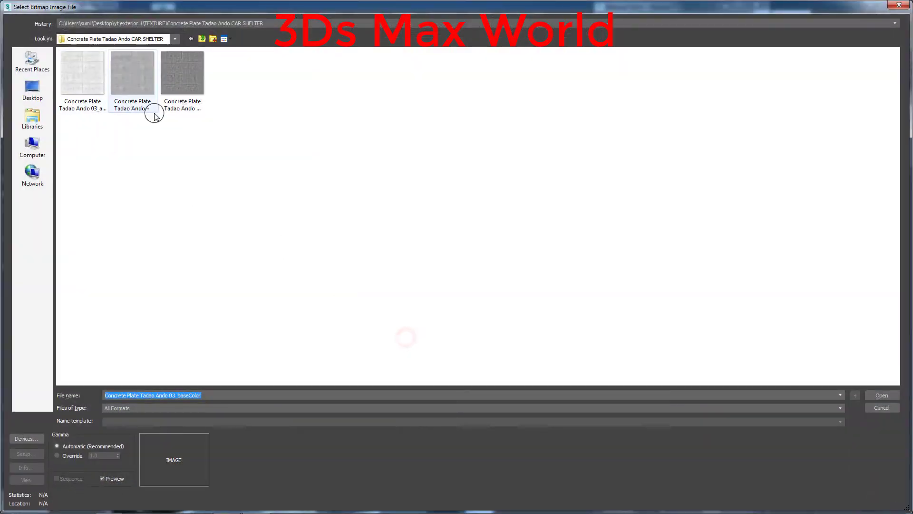
{"action": "left_click", "coordinate": [81, 76]}
{"action": "double_click", "coordinate": [81, 79]}
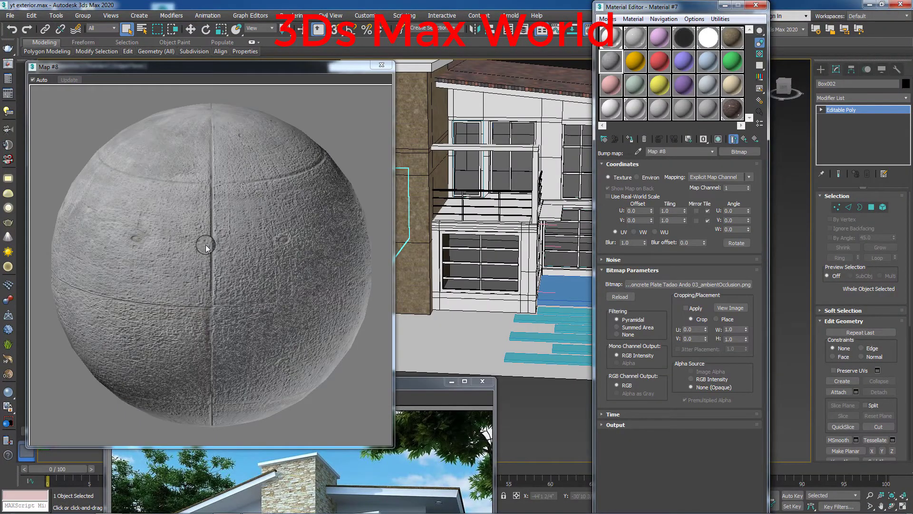
{"action": "left_click_drag", "start_coordinate": [246, 76], "coordinate": [286, 126]}
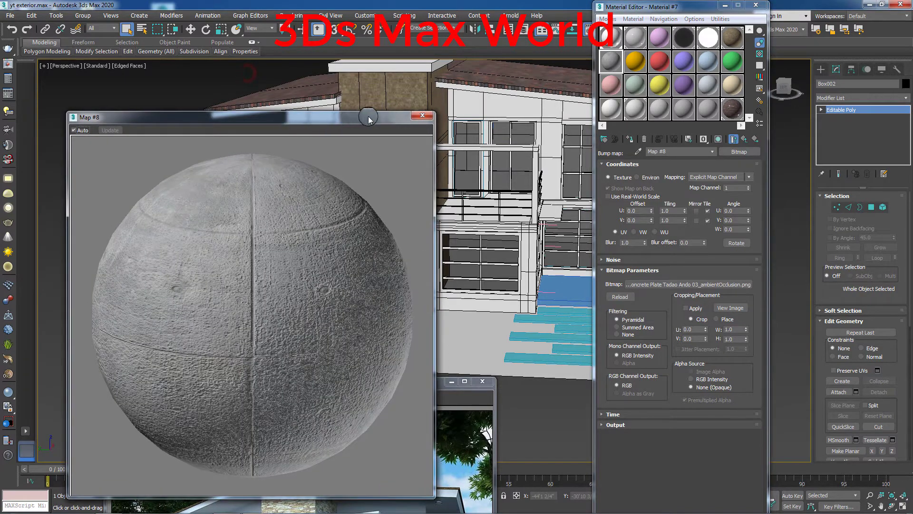
Step: Load 03_height as Material #7's reflect bitmap and reselect the car shelter box
{"action": "left_click", "coordinate": [754, 140]}
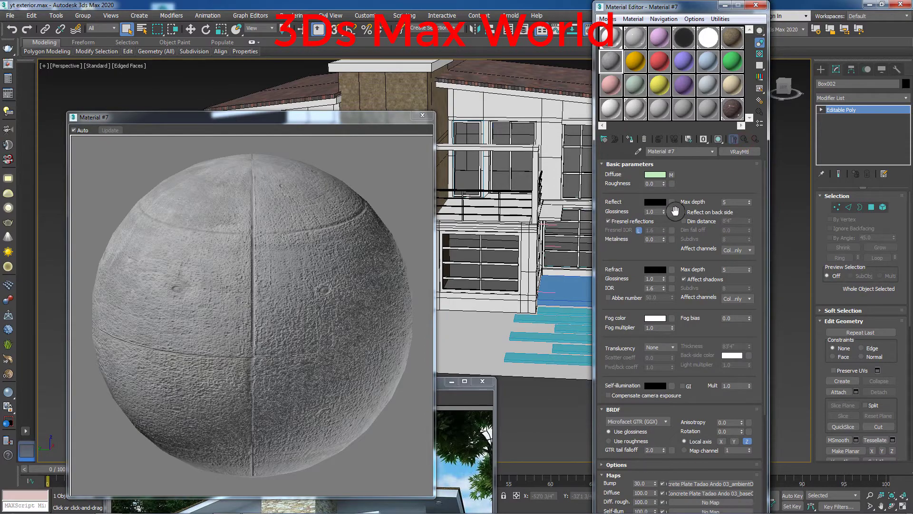
{"action": "left_click", "coordinate": [672, 202]}
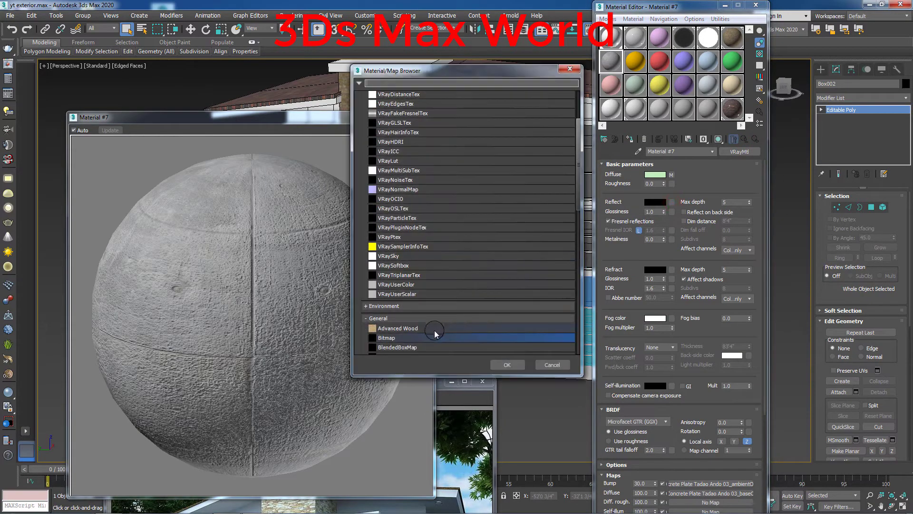
{"action": "double_click", "coordinate": [430, 340]}
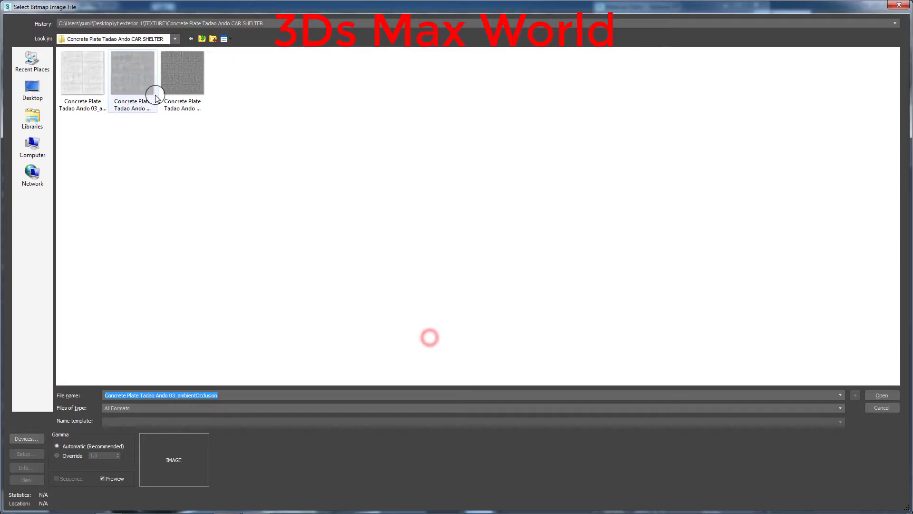
{"action": "left_click", "coordinate": [186, 81]}
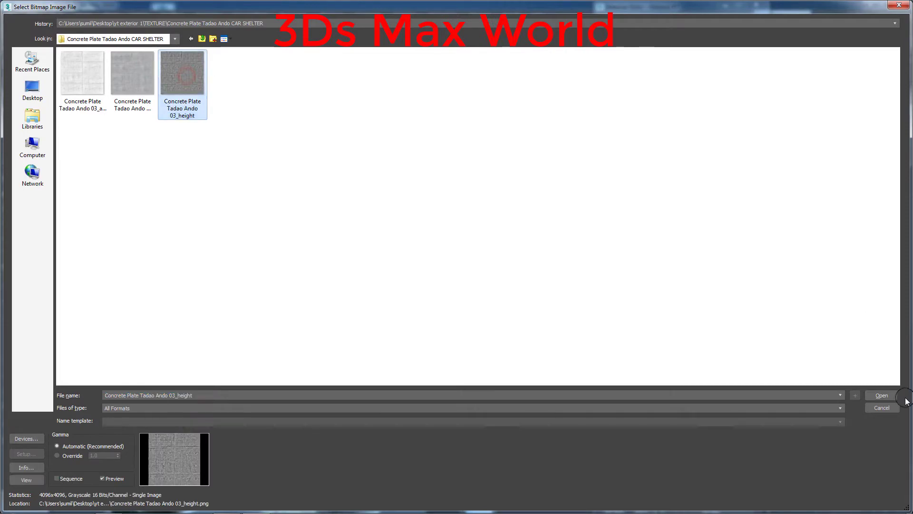
{"action": "left_click", "coordinate": [880, 395]}
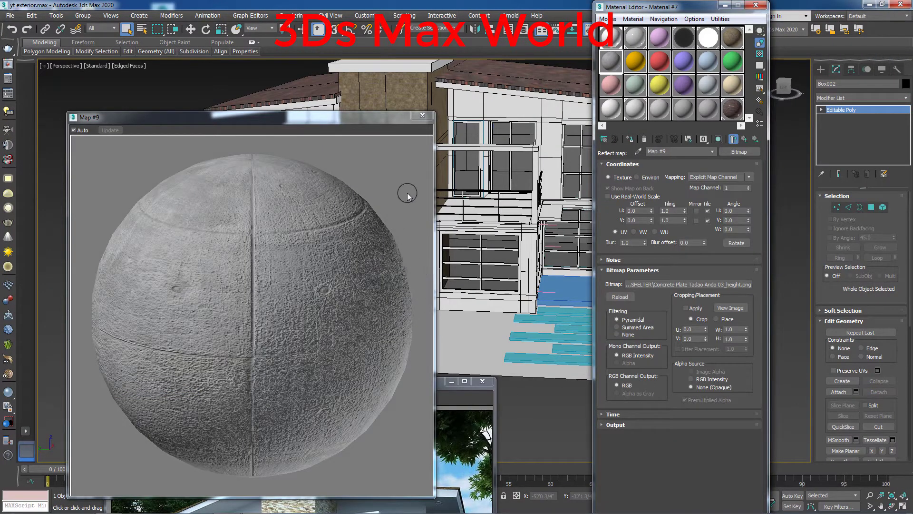
{"action": "left_click", "coordinate": [747, 141]}
{"action": "left_click", "coordinate": [422, 115]}
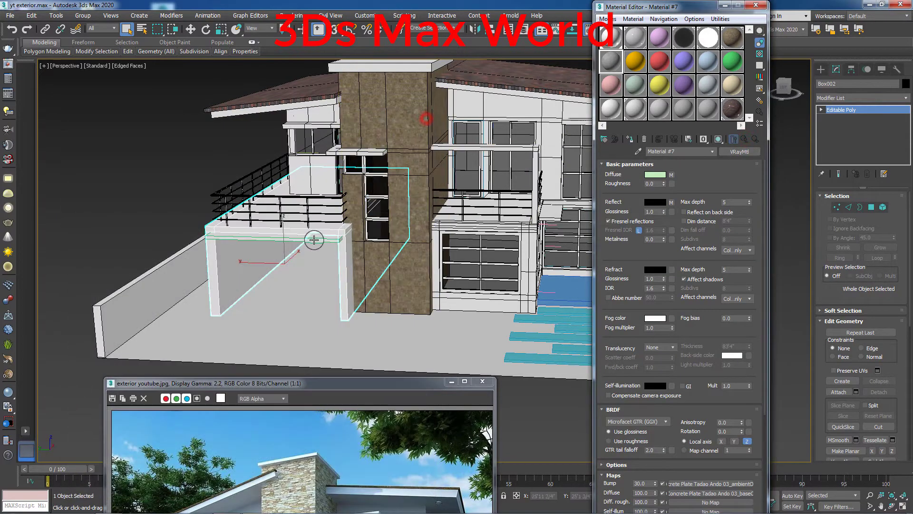
{"action": "left_click", "coordinate": [220, 265]}
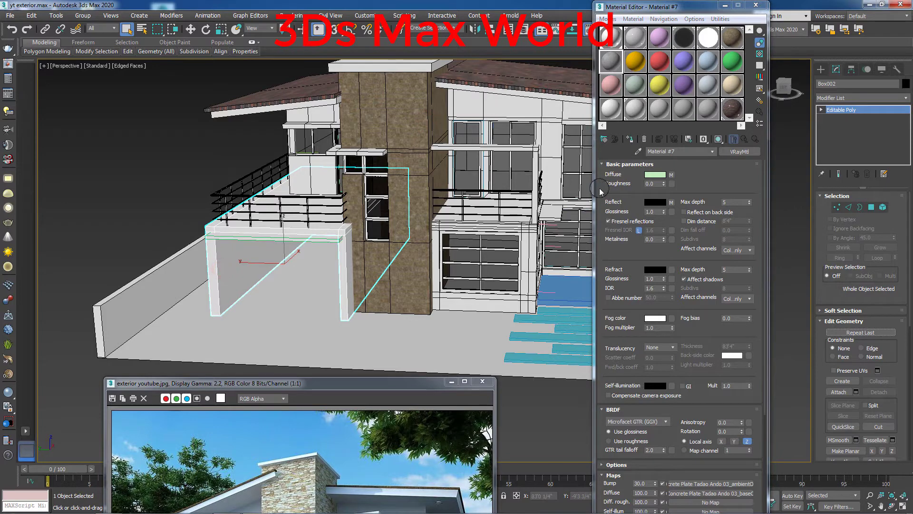
Step: Apply Material #7 to the car shelter box and show the concrete texture in the viewport
{"action": "left_click", "coordinate": [632, 140]}
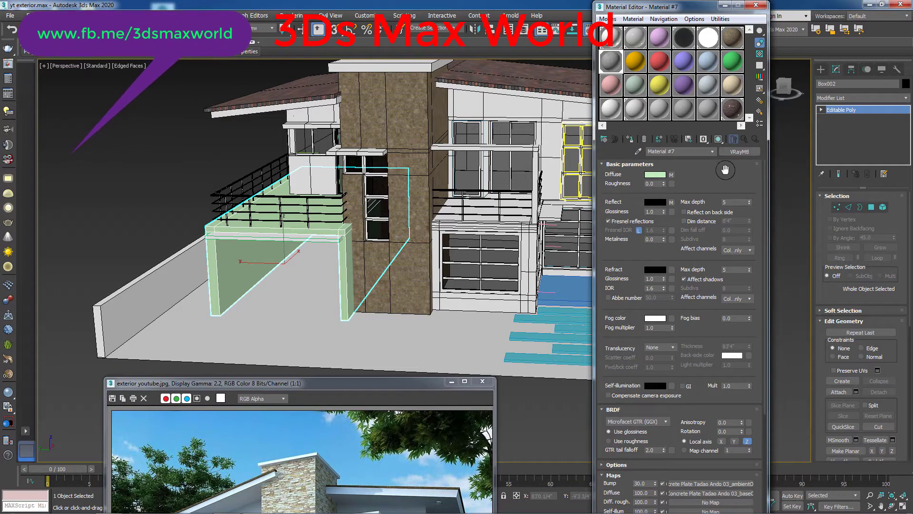
{"action": "left_click", "coordinate": [718, 139]}
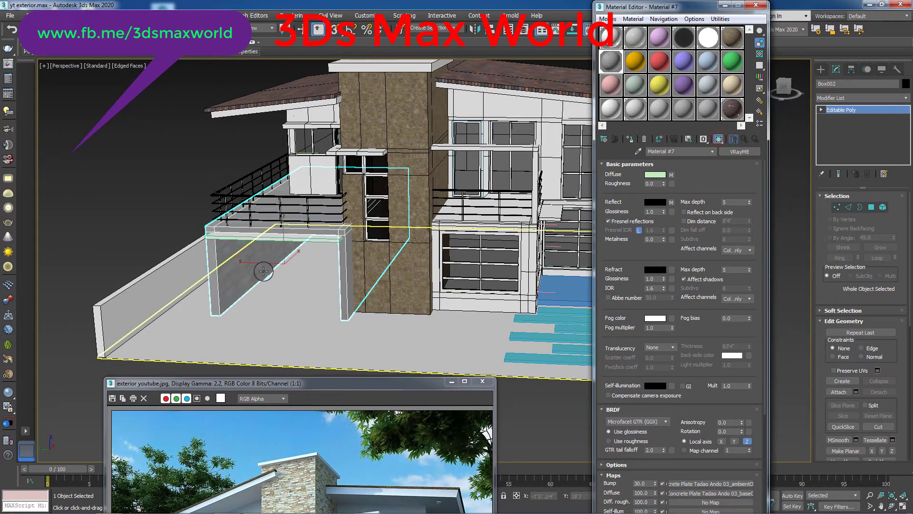
{"action": "scroll", "coordinate": [262, 269], "scroll_direction": "up", "scroll_amount": 2}
{"action": "scroll", "coordinate": [245, 261], "scroll_direction": "up", "scroll_amount": 2}
{"action": "left_click", "coordinate": [221, 263]}
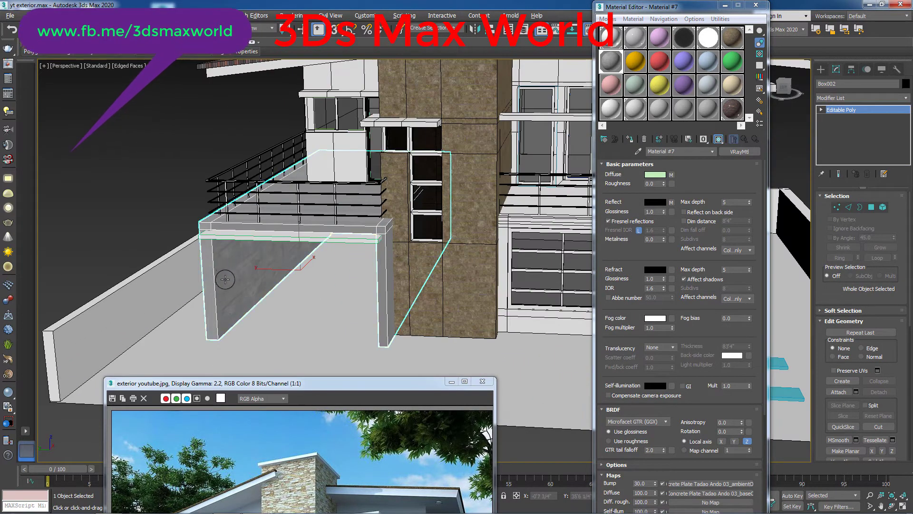
{"action": "scroll", "coordinate": [225, 278], "scroll_direction": "up", "scroll_amount": 5}
{"action": "scroll", "coordinate": [372, 325], "scroll_direction": "up", "scroll_amount": 3}
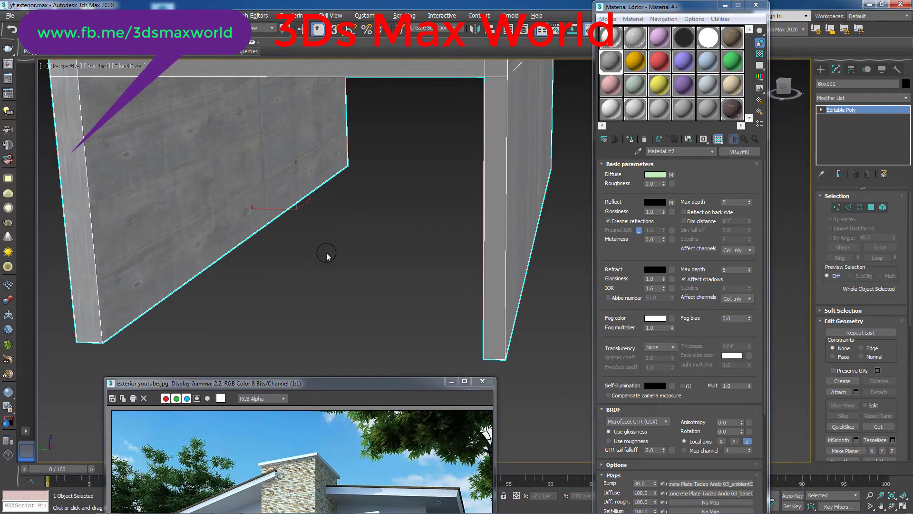
{"action": "mouse_move", "coordinate": [326, 255]}
{"action": "middle_mouse_down"}
{"action": "mouse_move", "coordinate": [317, 231]}
{"action": "mouse_move", "coordinate": [291, 239]}
{"action": "mouse_move", "coordinate": [295, 260]}
{"action": "middle_mouse_up"}
Step: Add a UVW Map modifier to the box with Box mapping
{"action": "left_click", "coordinate": [853, 97]}
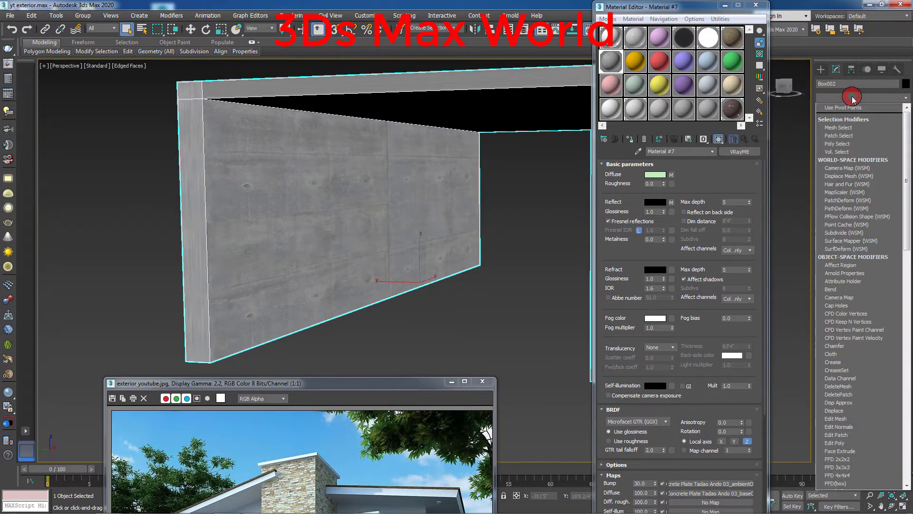
{"action": "type", "text": "uv"}
{"action": "key", "text": "Down"}
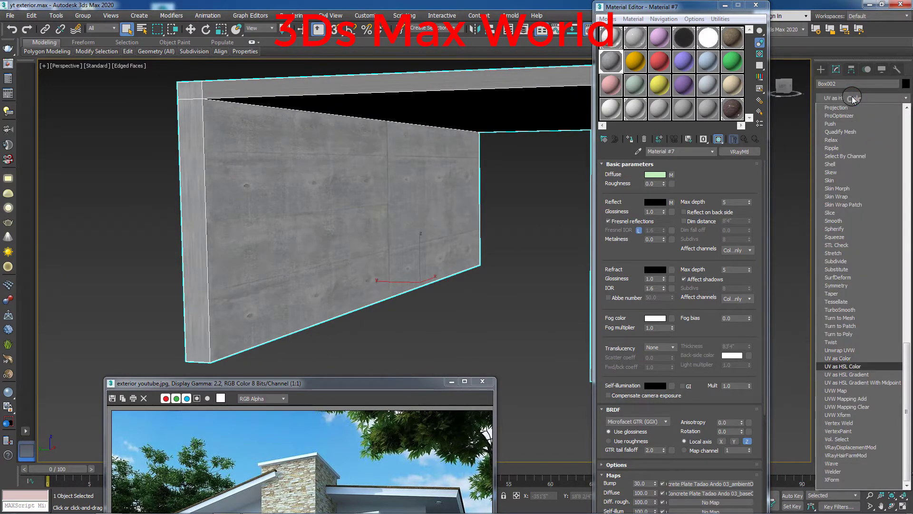
{"action": "key", "text": "Down"}
{"action": "key", "text": "Down"}
{"action": "key", "text": "Down"}
{"action": "key", "text": "Return"}
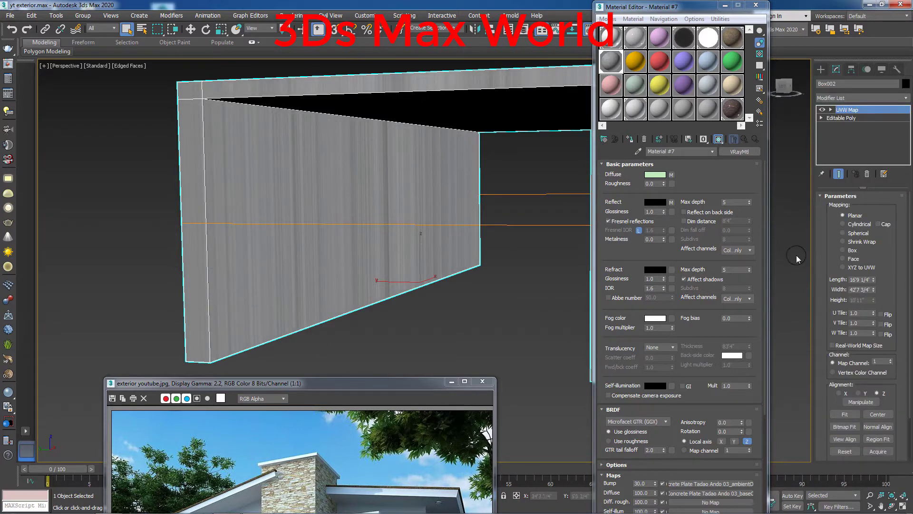
{"action": "left_click", "coordinate": [850, 253]}
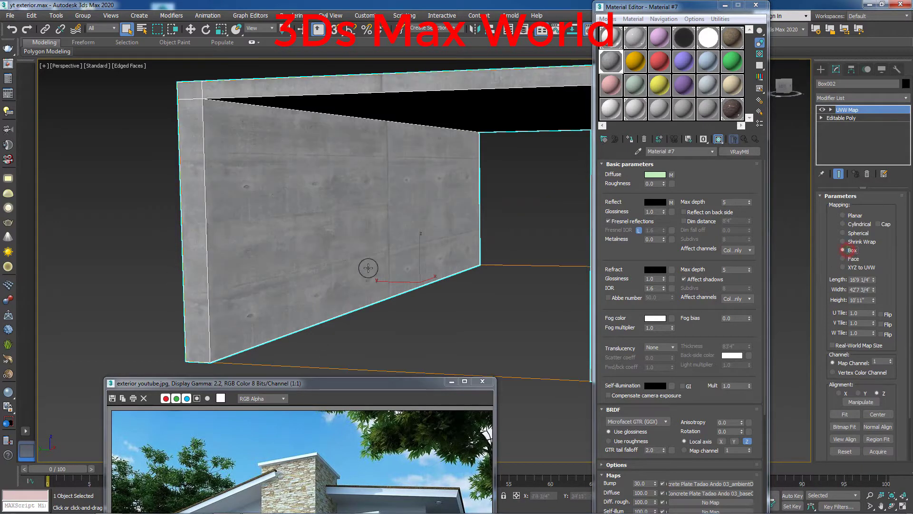
Step: Size the box mapping to 20'7 3/4" length, 6'7" width, 2'3 2/4" height
{"action": "mouse_move", "coordinate": [488, 248]}
{"action": "middle_mouse_down", "text": "alt"}
{"action": "mouse_move", "coordinate": [392, 267]}
{"action": "mouse_move", "coordinate": [516, 271]}
{"action": "middle_mouse_up", "text": "alt"}
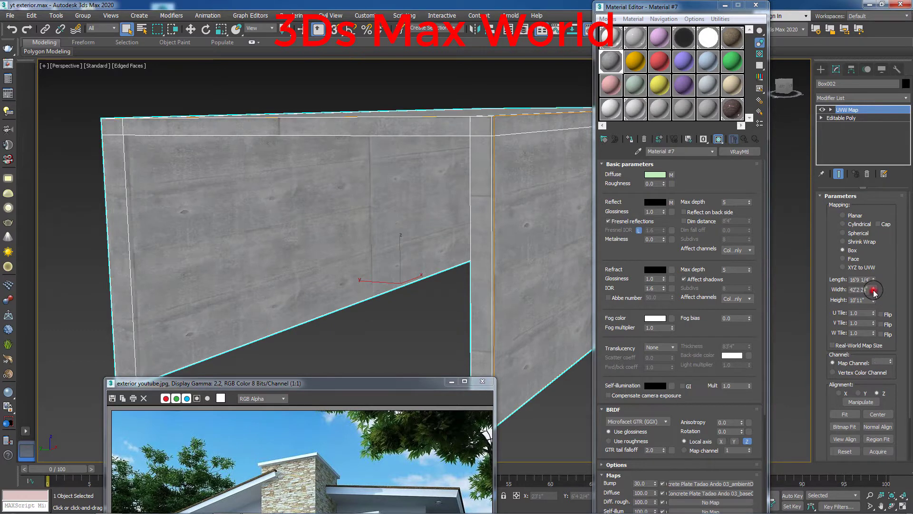
{"action": "left_click_drag", "start_coordinate": [874, 290], "coordinate": [868, 330]}
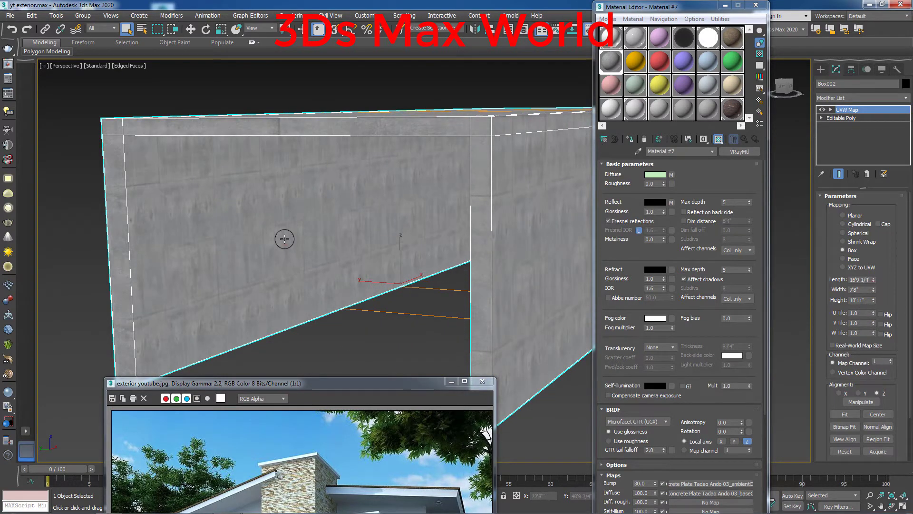
{"action": "scroll", "coordinate": [283, 238], "scroll_direction": "up", "scroll_amount": 5}
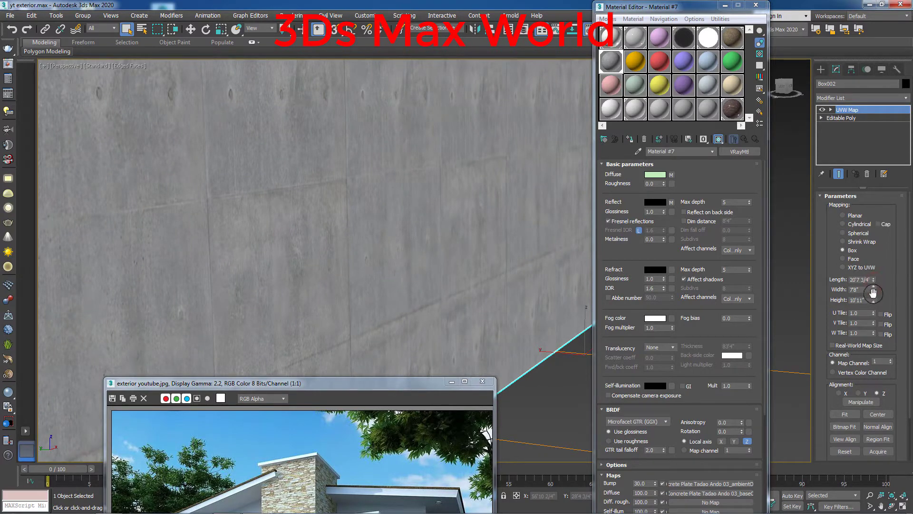
{"action": "left_click_drag", "start_coordinate": [873, 293], "coordinate": [881, 336]}
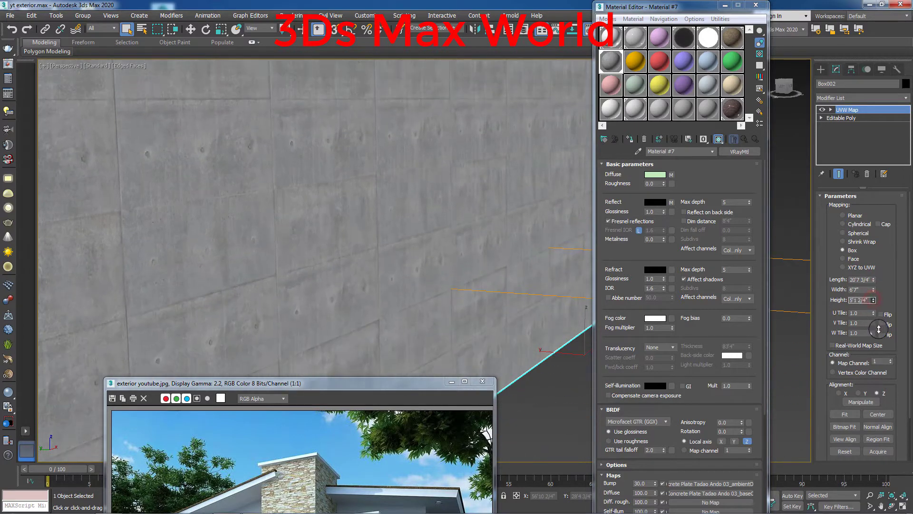
{"action": "scroll", "coordinate": [514, 283], "scroll_direction": "down", "scroll_amount": 5}
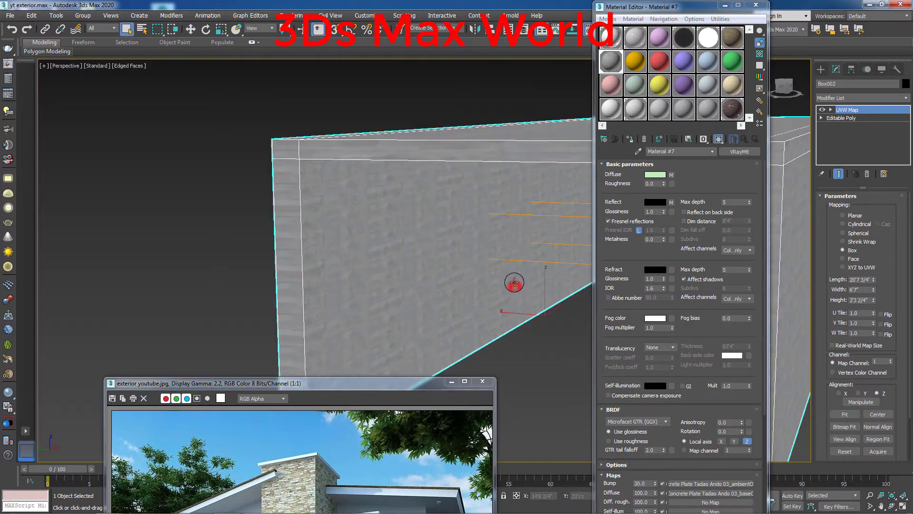
{"action": "scroll", "coordinate": [474, 270], "scroll_direction": "down", "scroll_amount": 3}
{"action": "scroll", "coordinate": [353, 233], "scroll_direction": "down", "scroll_amount": 2}
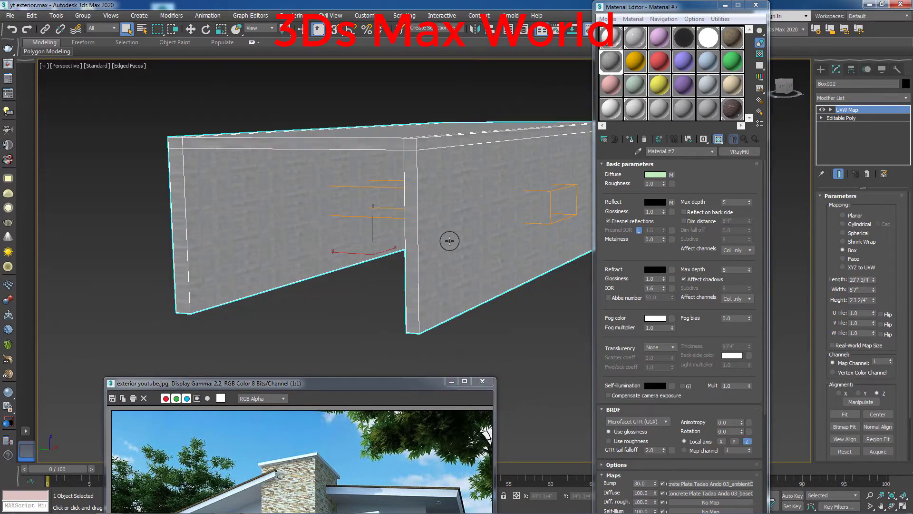
{"action": "middle_click_drag", "start_coordinate": [554, 209], "coordinate": [582, 212]}
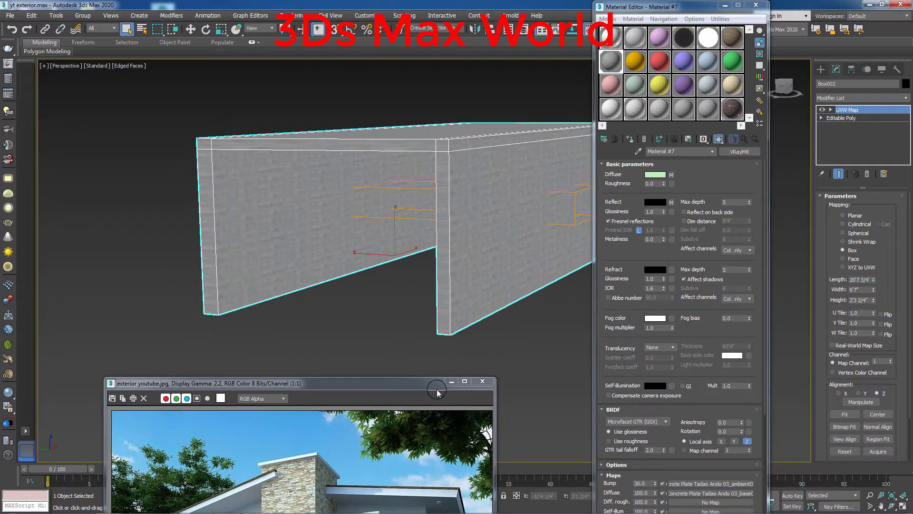
{"action": "left_click_drag", "start_coordinate": [439, 392], "coordinate": [288, 394]}
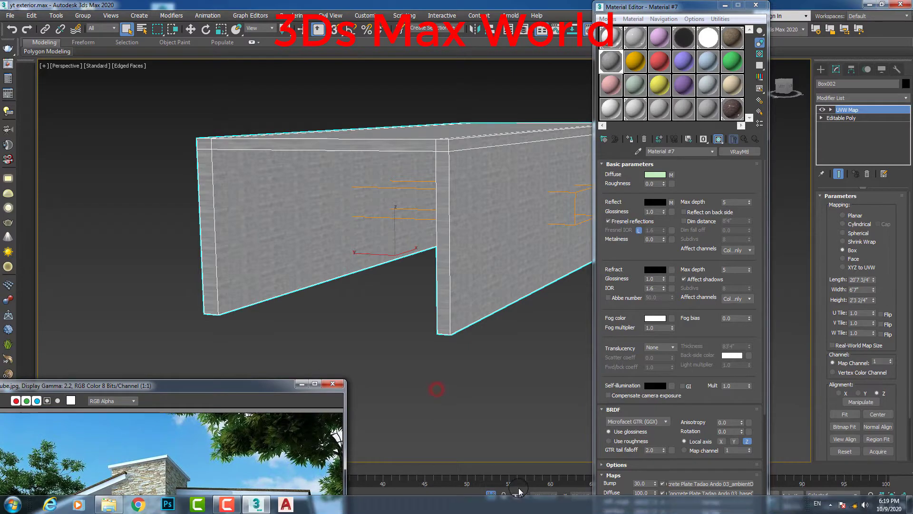
Step: Exit isolation and orbit the whole house to view its side and roof
{"action": "left_click", "coordinate": [493, 495]}
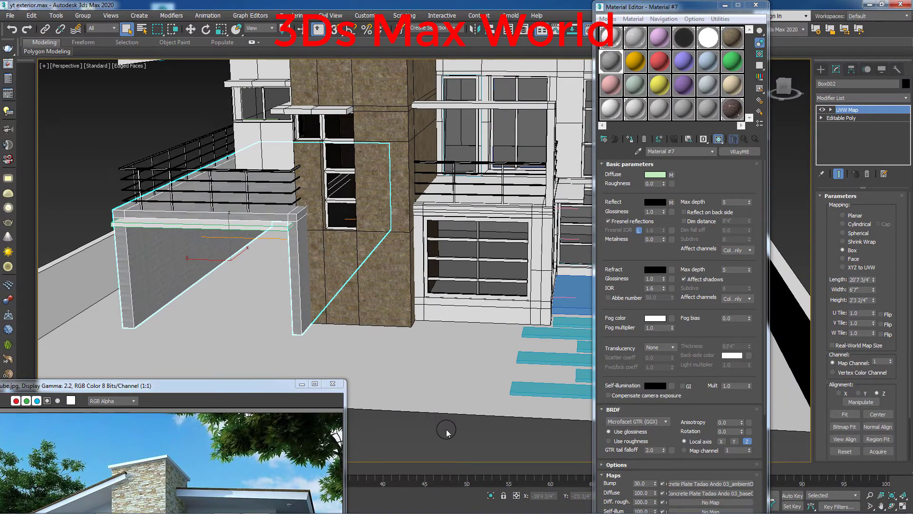
{"action": "mouse_move", "coordinate": [447, 431]}
{"action": "middle_mouse_down", "text": "alt"}
{"action": "mouse_move", "coordinate": [438, 363]}
{"action": "mouse_move", "coordinate": [418, 400]}
{"action": "mouse_move", "coordinate": [432, 381]}
{"action": "mouse_move", "coordinate": [435, 293]}
{"action": "middle_mouse_up", "text": "alt"}
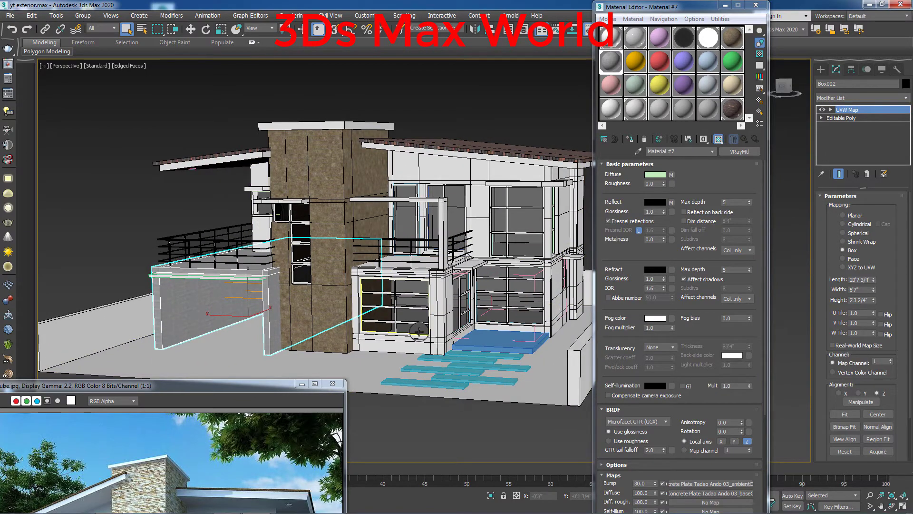
{"action": "middle_click_drag", "start_coordinate": [419, 332], "coordinate": [445, 370], "text": "alt"}
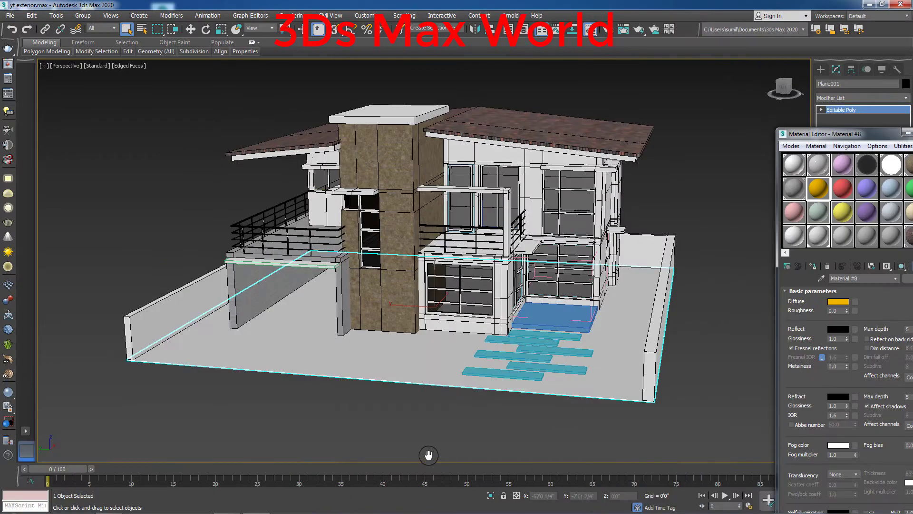
{"action": "middle_click_drag", "start_coordinate": [428, 455], "coordinate": [431, 438]}
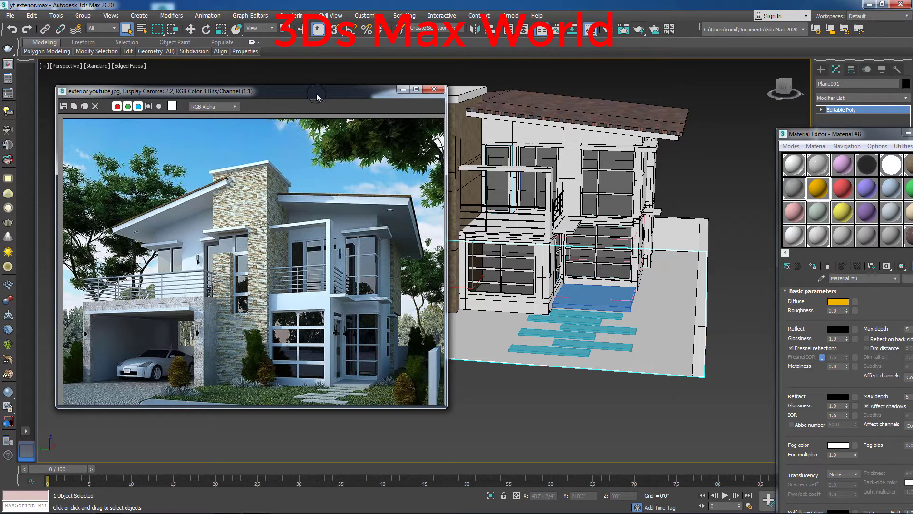
Step: Arrange the reference image window beside the house and orbit to a front-left view
{"action": "mouse_move", "coordinate": [316, 95]}
{"action": "left_mouse_down"}
{"action": "mouse_move", "coordinate": [537, 173]}
{"action": "mouse_move", "coordinate": [701, 268]}
{"action": "mouse_move", "coordinate": [671, 367]}
{"action": "left_mouse_up"}
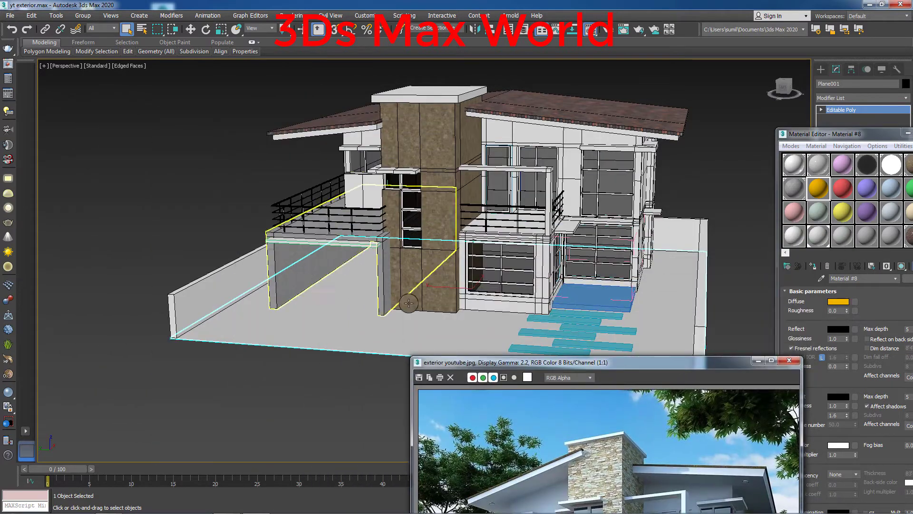
{"action": "mouse_move", "coordinate": [408, 303]}
{"action": "middle_mouse_down"}
{"action": "mouse_move", "coordinate": [327, 316]}
{"action": "mouse_move", "coordinate": [207, 306]}
{"action": "middle_mouse_up"}
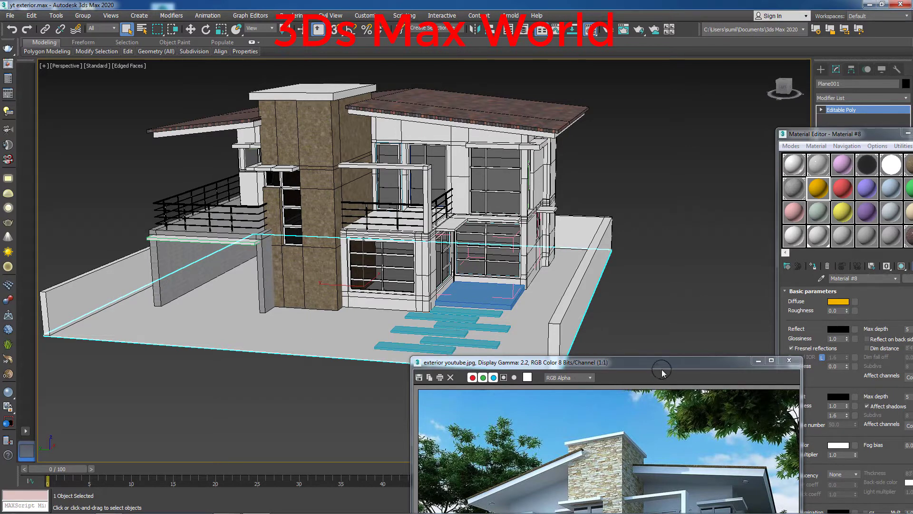
{"action": "left_click_drag", "start_coordinate": [663, 372], "coordinate": [674, 380]}
{"action": "middle_click_drag", "start_coordinate": [400, 351], "coordinate": [417, 366], "text": "alt"}
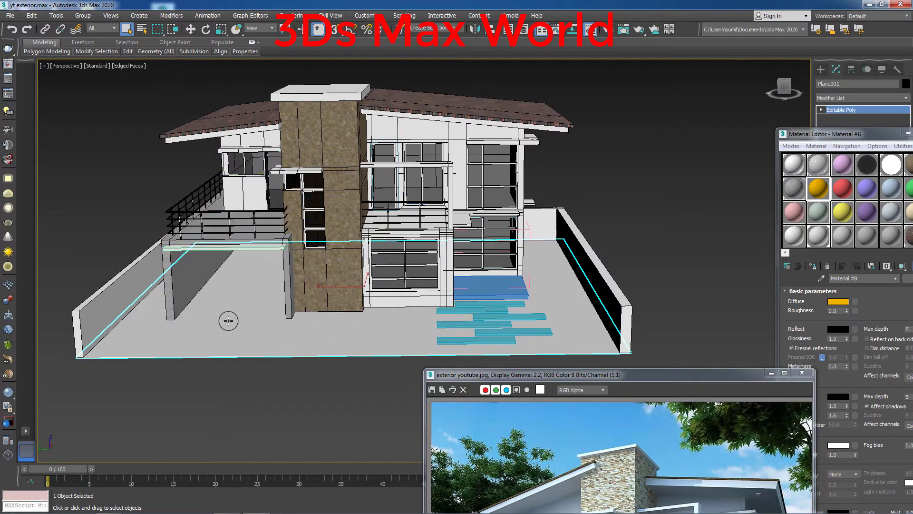
{"action": "left_click_drag", "start_coordinate": [634, 379], "coordinate": [865, 126]}
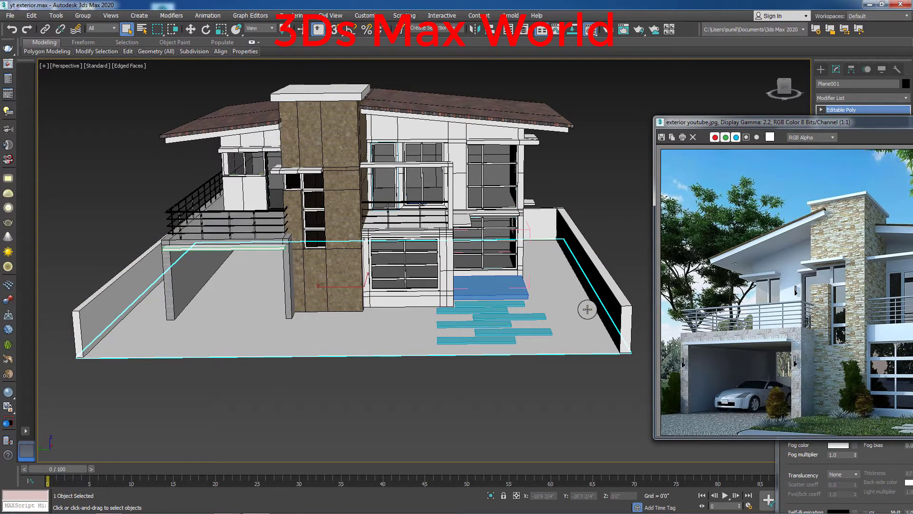
{"action": "left_click", "coordinate": [245, 341]}
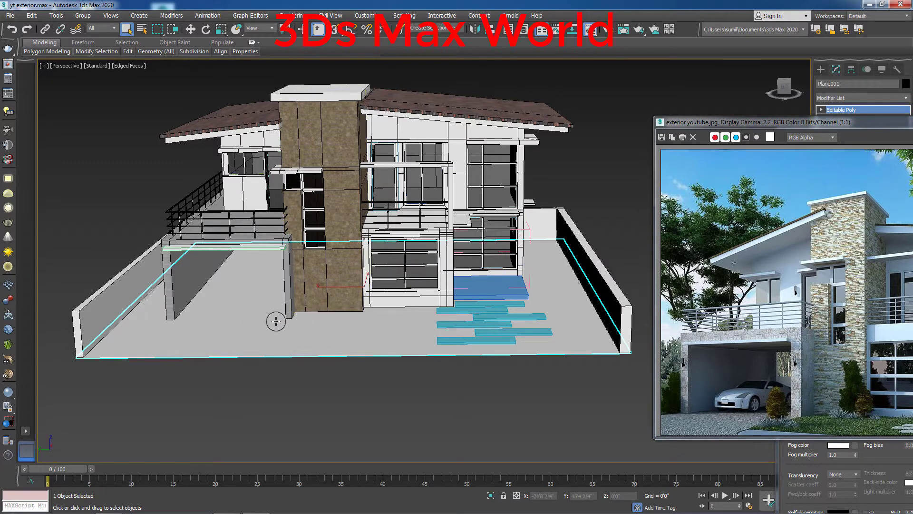
{"action": "middle_click_drag", "start_coordinate": [276, 322], "coordinate": [294, 322], "text": "alt"}
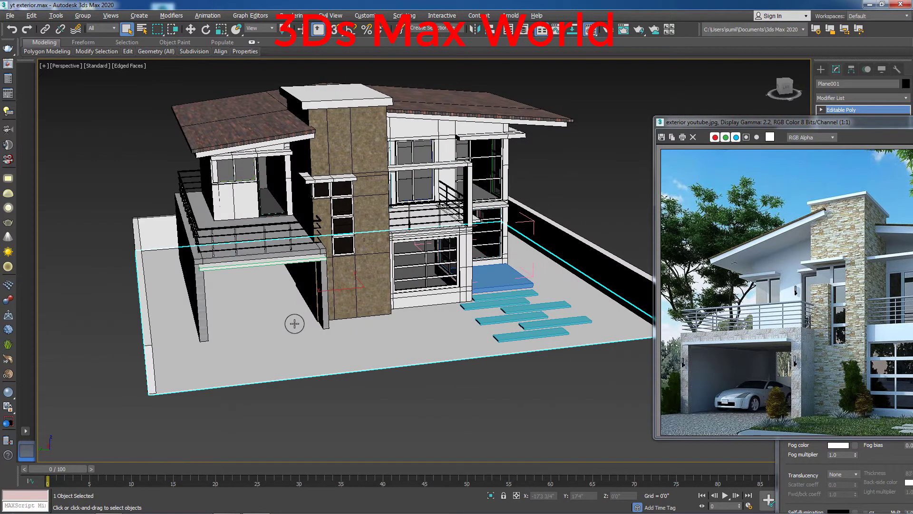
Step: Move the reference image and material editor aside, then close the material editor
{"action": "left_click", "coordinate": [824, 72]}
{"action": "mouse_move", "coordinate": [828, 123]}
{"action": "left_mouse_down"}
{"action": "mouse_move", "coordinate": [495, 372]}
{"action": "mouse_move", "coordinate": [446, 500]}
{"action": "left_mouse_up"}
{"action": "left_click_drag", "start_coordinate": [875, 135], "coordinate": [600, 135]}
{"action": "left_click", "coordinate": [776, 131]}
Step: Draw a thin box as the driveway slab
{"action": "left_click", "coordinate": [842, 127]}
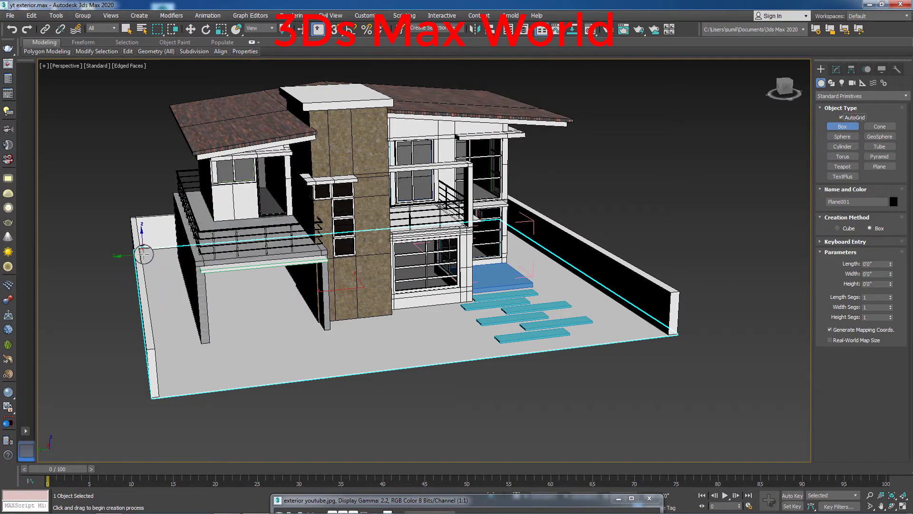
{"action": "mouse_move", "coordinate": [142, 248]}
{"action": "left_mouse_down"}
{"action": "mouse_move", "coordinate": [334, 372]}
{"action": "mouse_move", "coordinate": [350, 370]}
{"action": "left_mouse_up"}
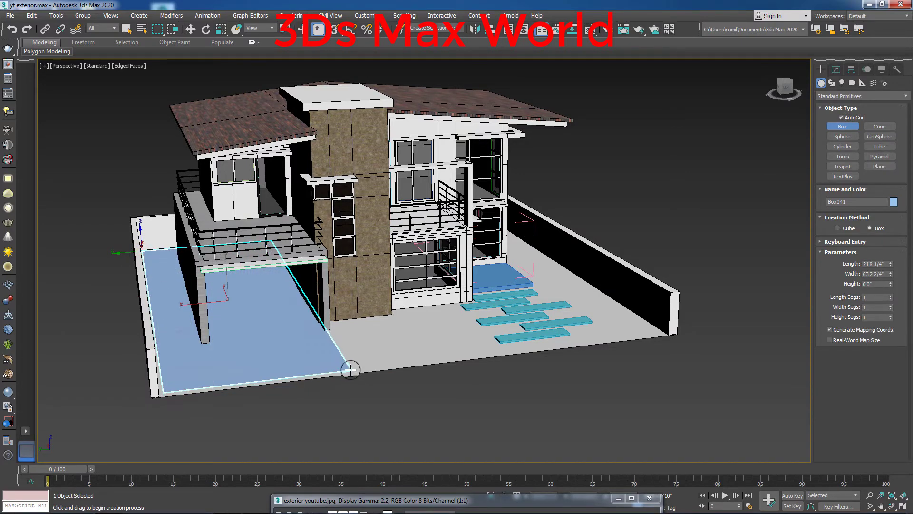
{"action": "left_click_drag", "start_coordinate": [351, 369], "coordinate": [354, 371]}
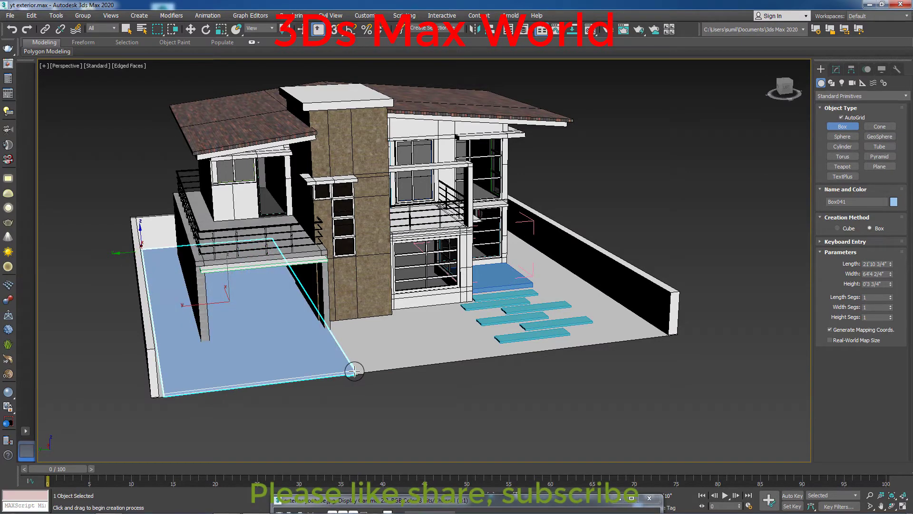
{"action": "right_click", "coordinate": [357, 390]}
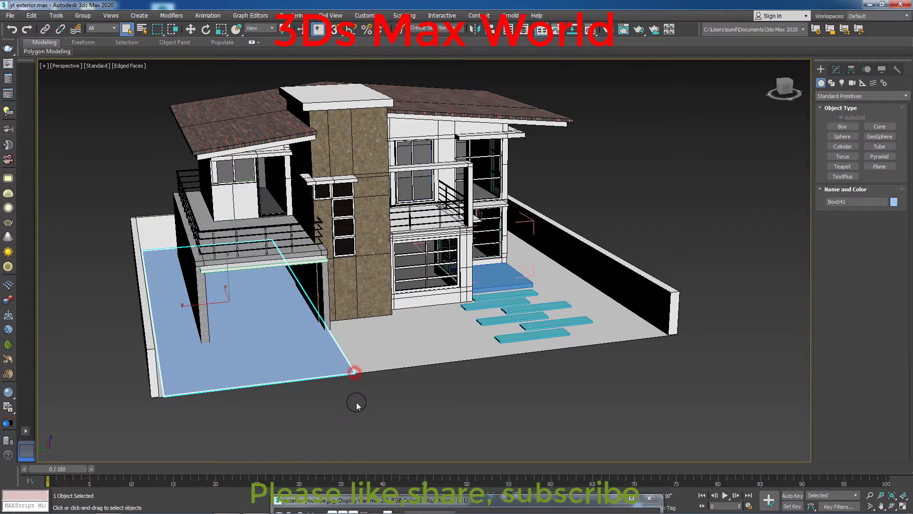
Step: In Top view, convert the new slab to an Editable Poly
{"action": "key", "text": "t"}
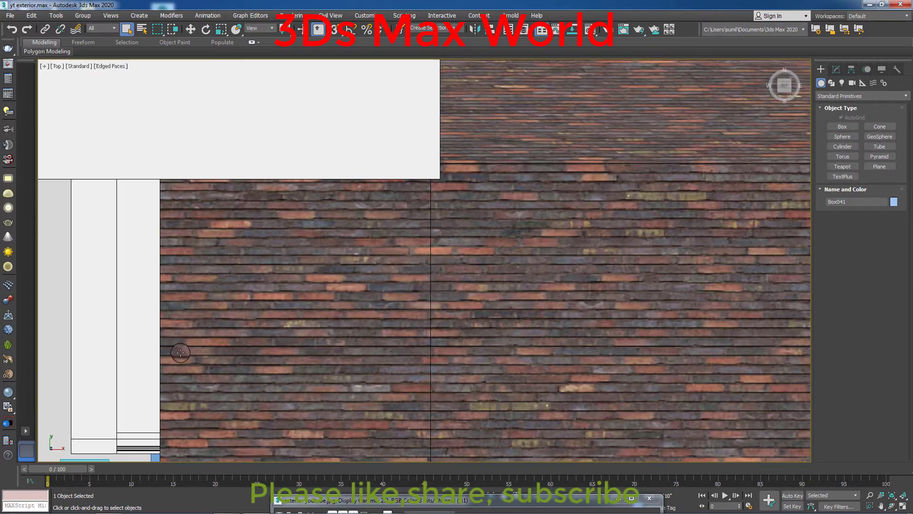
{"action": "scroll", "coordinate": [415, 229], "scroll_direction": "up", "scroll_amount": 2}
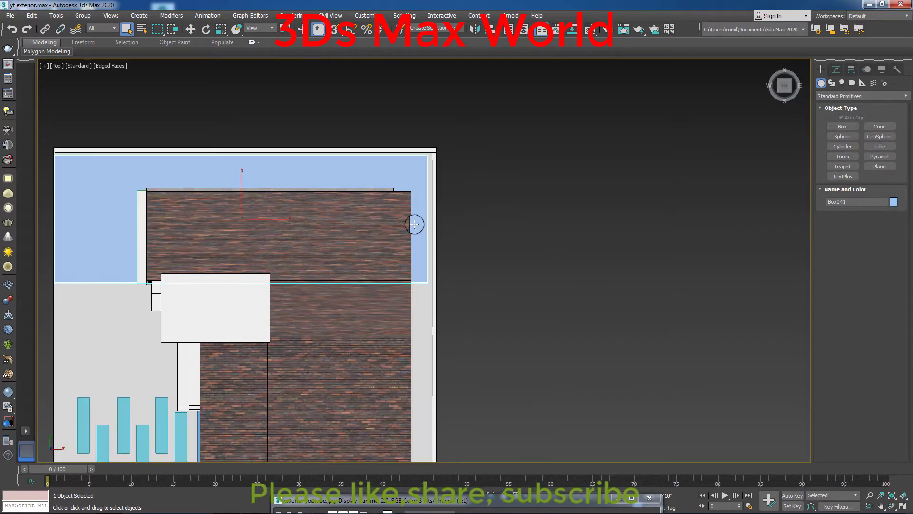
{"action": "right_click", "coordinate": [408, 175]}
{"action": "mouse_move", "coordinate": [448, 278]}
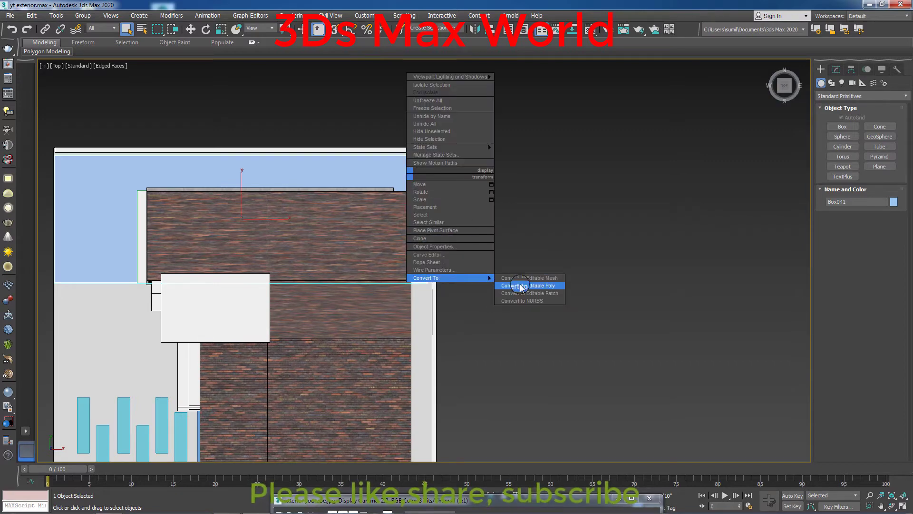
{"action": "left_click", "coordinate": [520, 285]}
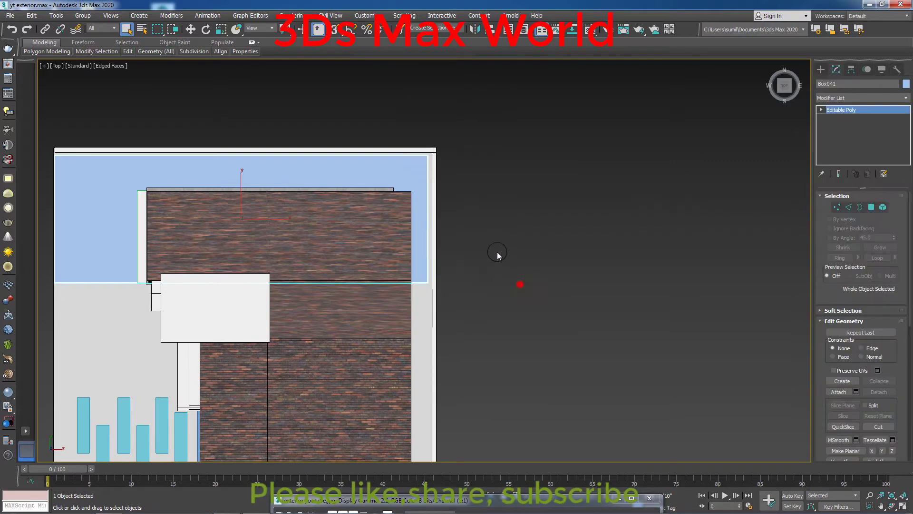
Step: Select the slab's right-side vertices and shift them slightly right
{"action": "left_click", "coordinate": [836, 207]}
{"action": "mouse_move", "coordinate": [515, 125]}
{"action": "left_mouse_down"}
{"action": "mouse_move", "coordinate": [401, 281]}
{"action": "mouse_move", "coordinate": [395, 306]}
{"action": "left_mouse_up"}
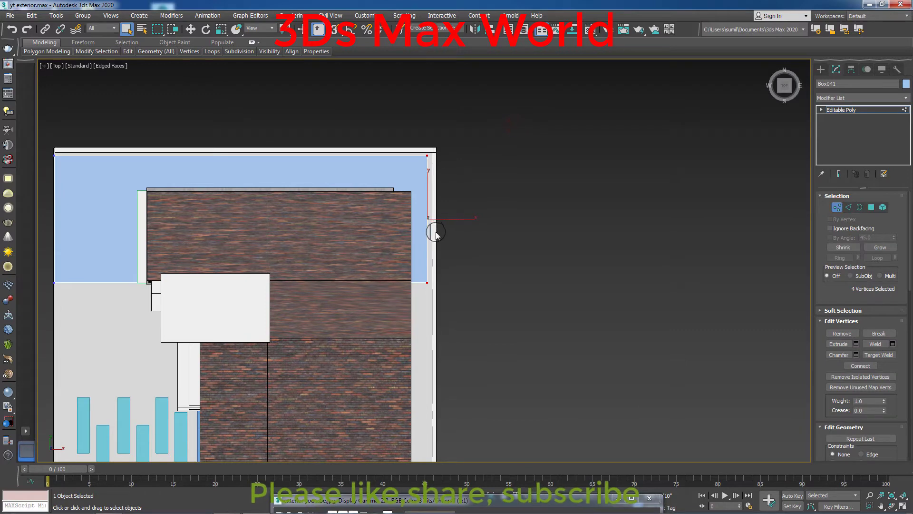
{"action": "key", "text": "w"}
{"action": "left_click_drag", "start_coordinate": [452, 220], "coordinate": [458, 221]}
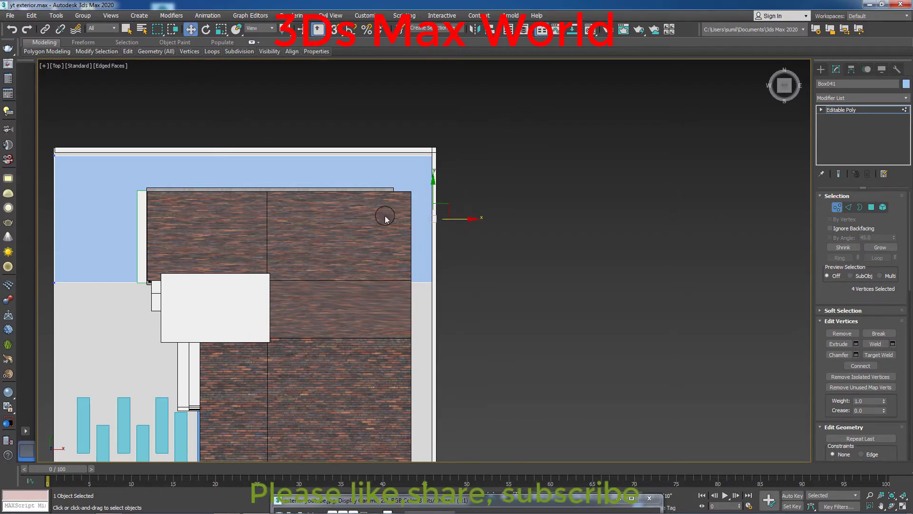
Step: Move the slab's top-edge vertices slightly up to meet the building's top boundary
{"action": "middle_click_drag", "start_coordinate": [391, 217], "coordinate": [573, 256]}
{"action": "left_click_drag", "start_coordinate": [728, 98], "coordinate": [153, 265]}
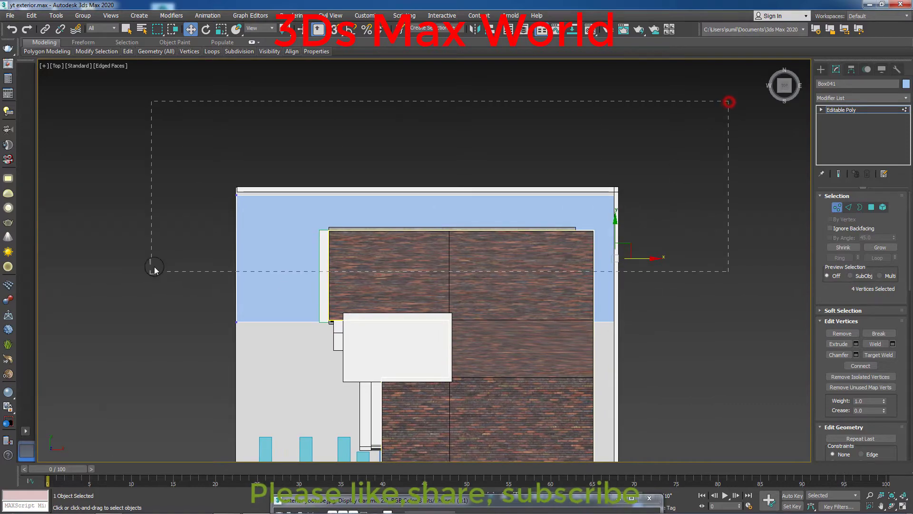
{"action": "left_click_drag", "start_coordinate": [419, 181], "coordinate": [420, 175]}
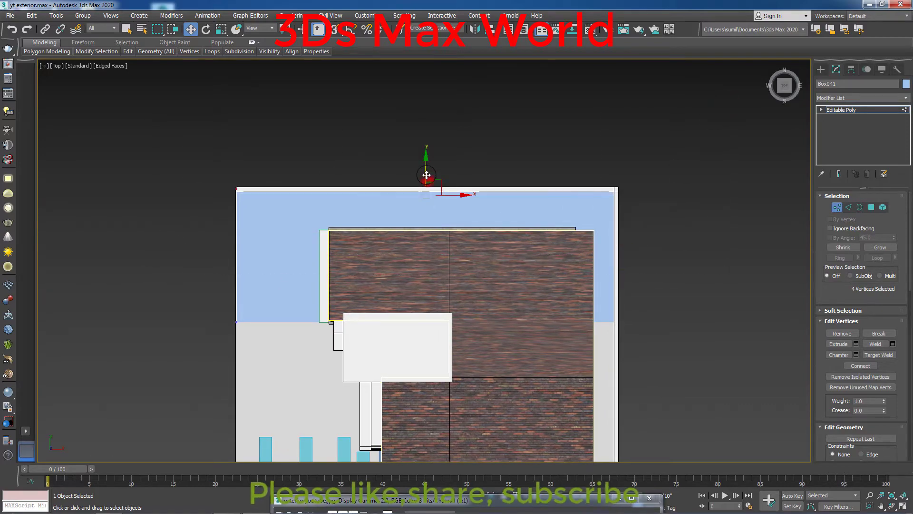
{"action": "mouse_move", "coordinate": [287, 261]}
{"action": "middle_mouse_down", "text": "alt"}
{"action": "mouse_move", "coordinate": [341, 244]}
{"action": "mouse_move", "coordinate": [373, 216]}
{"action": "mouse_move", "coordinate": [264, 266]}
{"action": "mouse_move", "coordinate": [358, 288]}
{"action": "mouse_move", "coordinate": [363, 261]}
{"action": "mouse_move", "coordinate": [348, 251]}
{"action": "mouse_move", "coordinate": [291, 323]}
{"action": "middle_mouse_up", "text": "alt"}
{"action": "scroll", "coordinate": [264, 266], "scroll_direction": "up", "scroll_amount": 5}
{"action": "scroll", "coordinate": [359, 287], "scroll_direction": "down", "scroll_amount": 5}
{"action": "scroll", "coordinate": [287, 321], "scroll_direction": "up", "scroll_amount": 4}
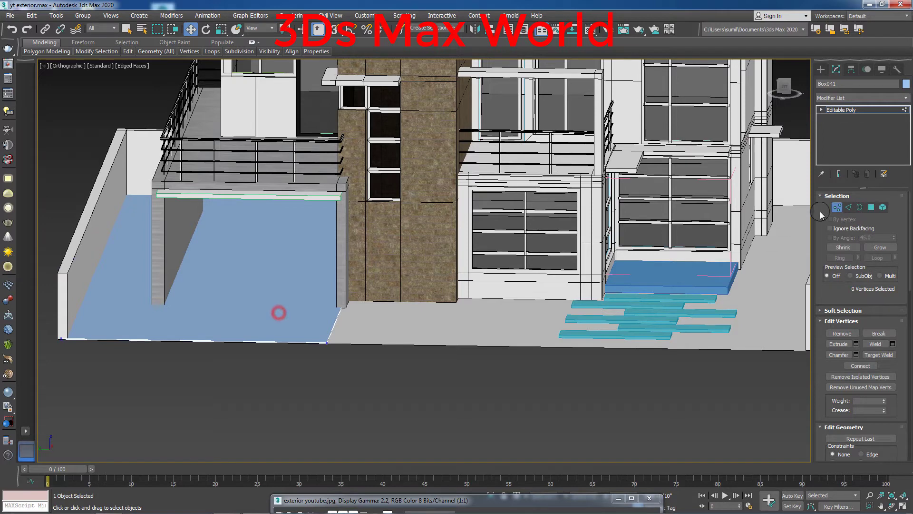
Step: Select the whole floor slab and apply the white Material #1 to it
{"action": "left_click", "coordinate": [837, 208]}
{"action": "left_click", "coordinate": [744, 394]}
{"action": "left_click", "coordinate": [268, 295]}
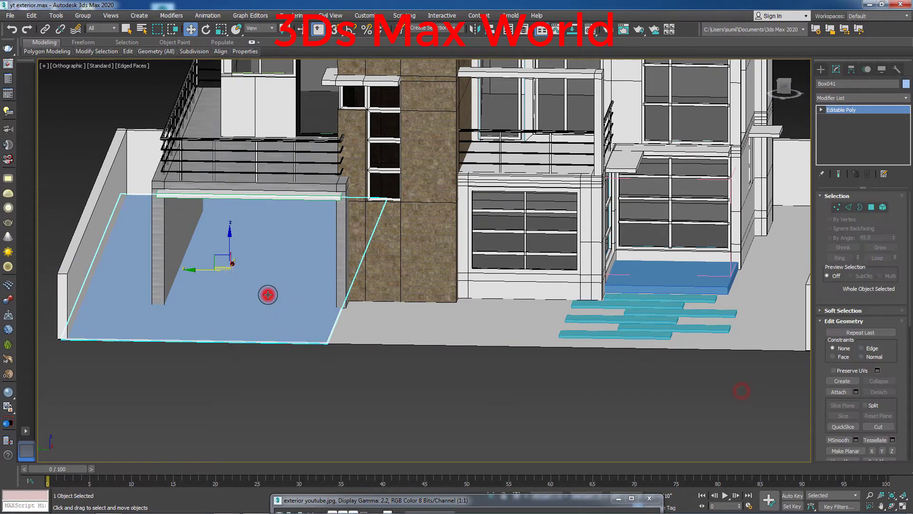
{"action": "key", "text": "m"}
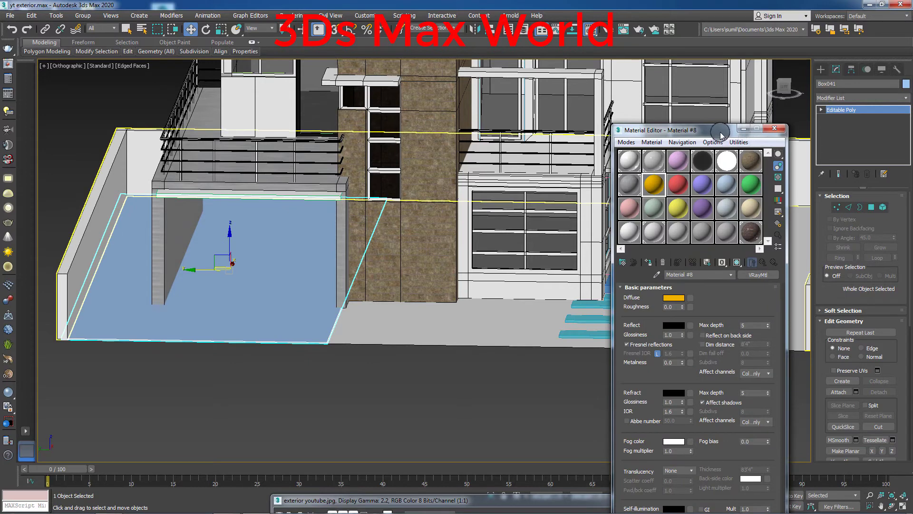
{"action": "left_click", "coordinate": [629, 164]}
{"action": "left_click", "coordinate": [649, 261]}
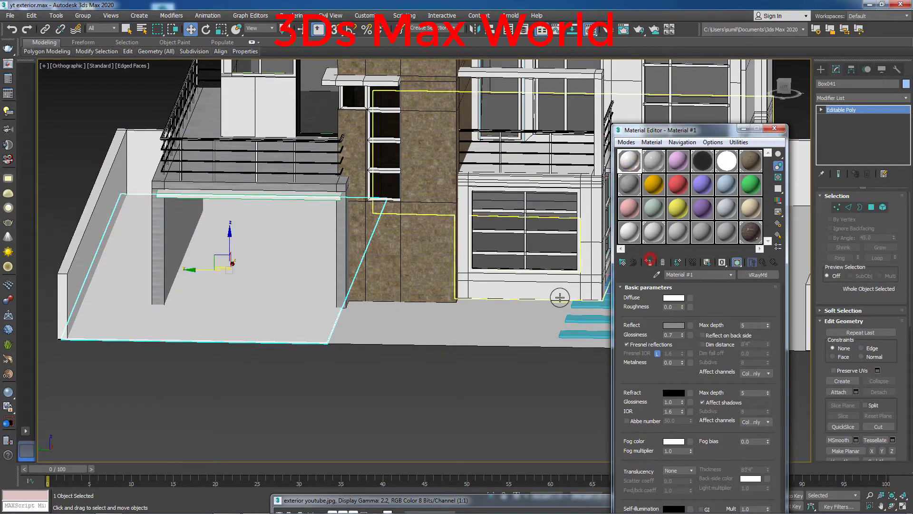
Step: Select the slab's top floor polygon in Polygon mode
{"action": "right_click", "coordinate": [212, 308]}
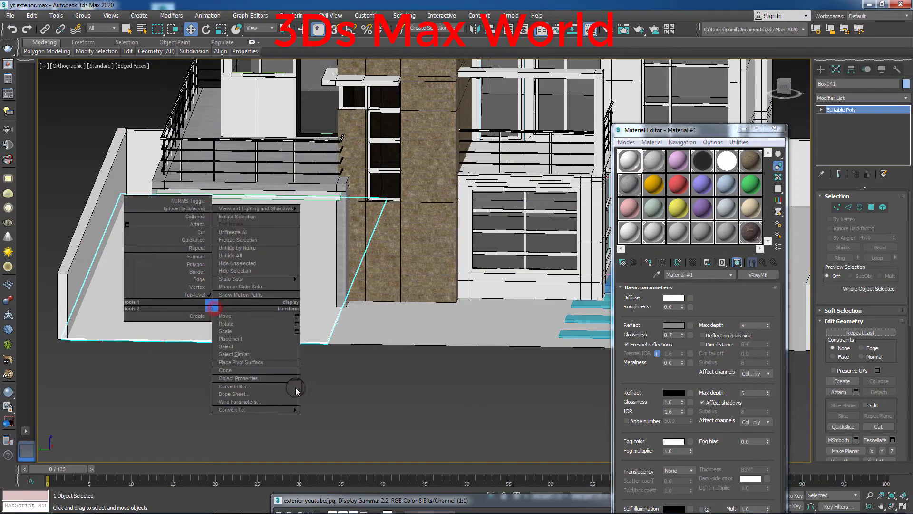
{"action": "left_click", "coordinate": [334, 418]}
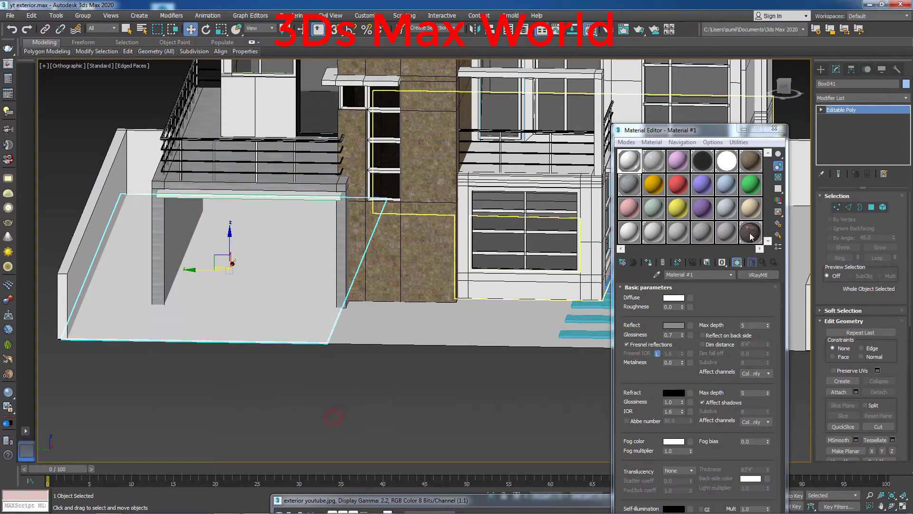
{"action": "left_click", "coordinate": [874, 207]}
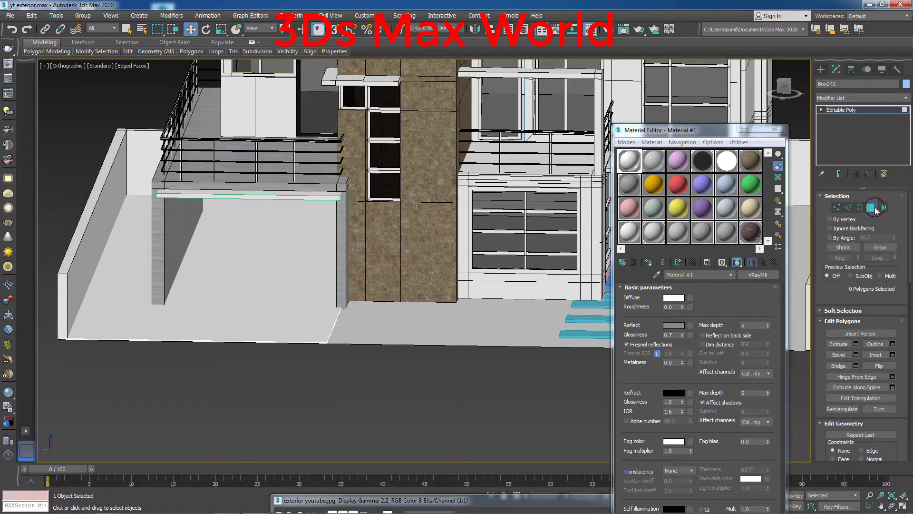
{"action": "left_click", "coordinate": [248, 285]}
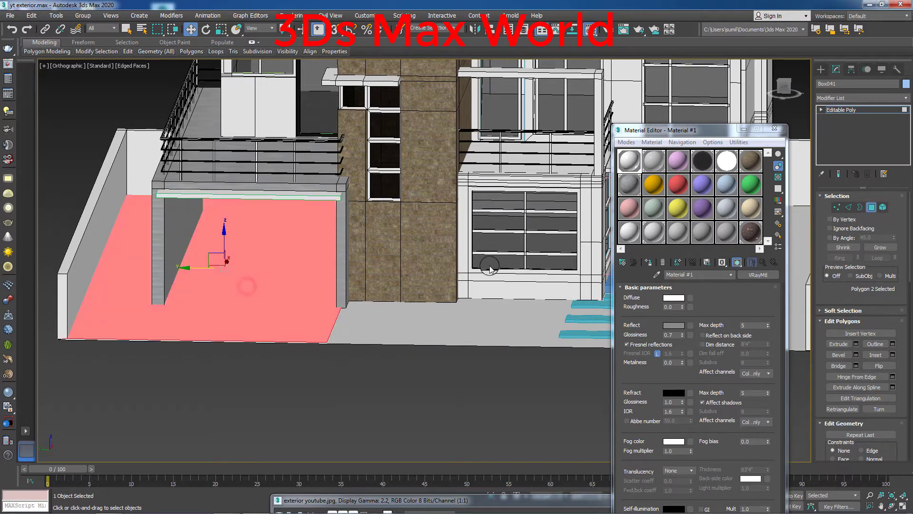
Step: Rename the yellow Material #8 slot to 'below car shead'
{"action": "left_click", "coordinate": [650, 189]}
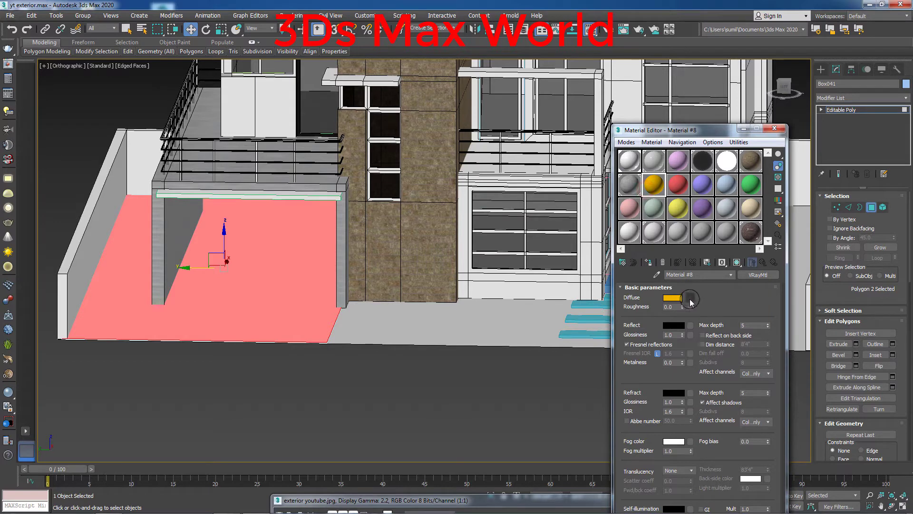
{"action": "left_click", "coordinate": [708, 273]}
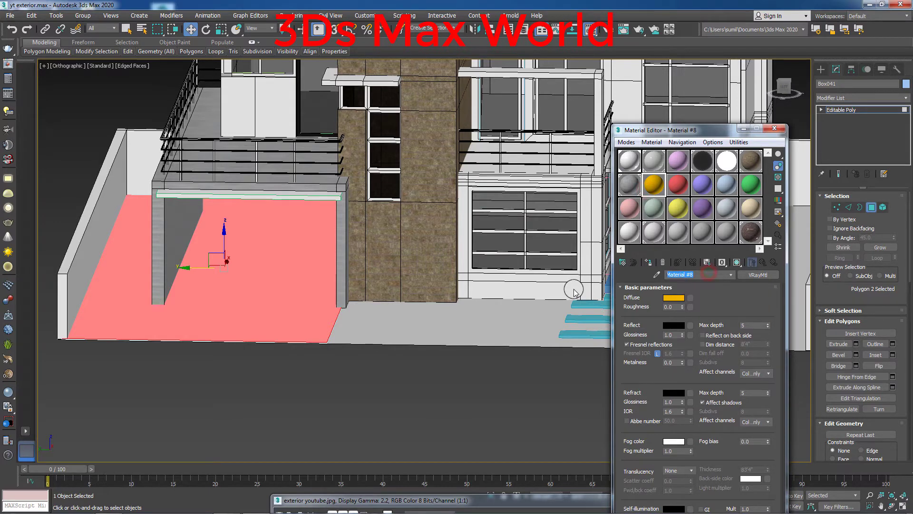
{"action": "type", "text": "below car shead"}
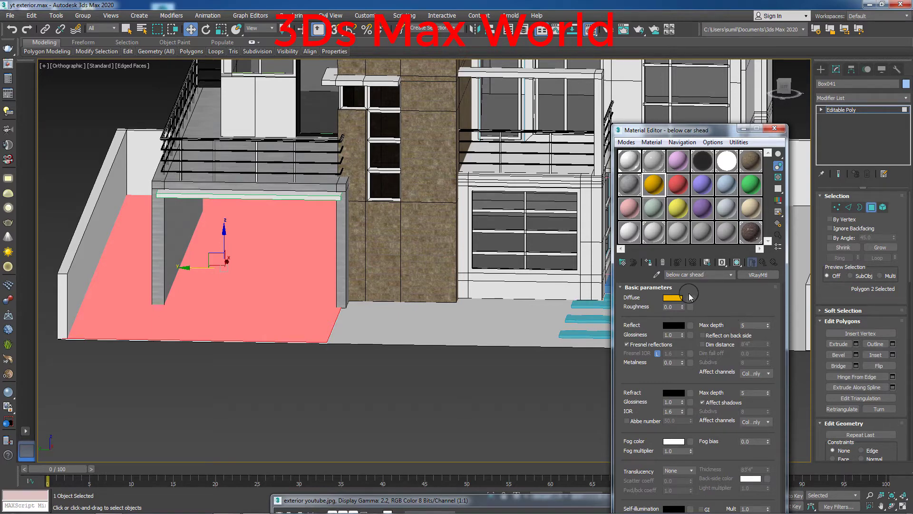
Step: Load White Plaster.jpg as the diffuse bitmap and preview it enlarged
{"action": "left_click", "coordinate": [691, 297]}
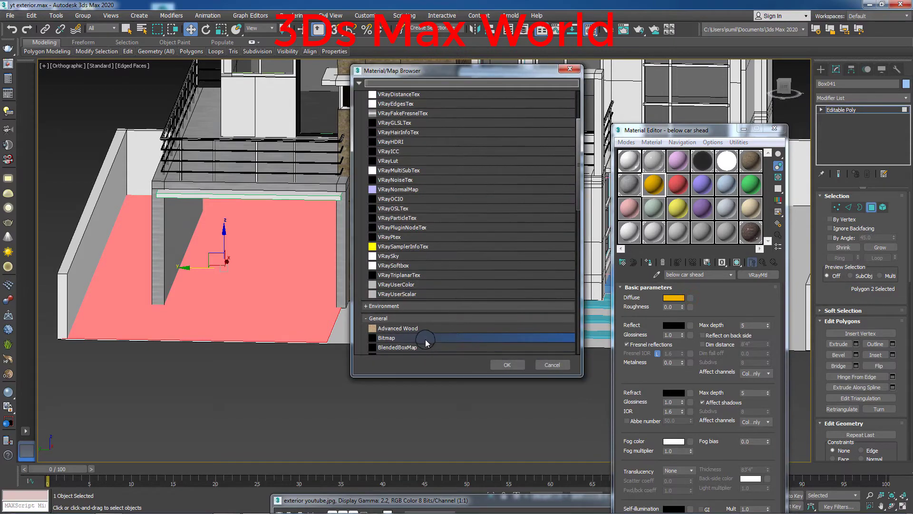
{"action": "double_click", "coordinate": [426, 343]}
{"action": "left_click", "coordinate": [280, 303]}
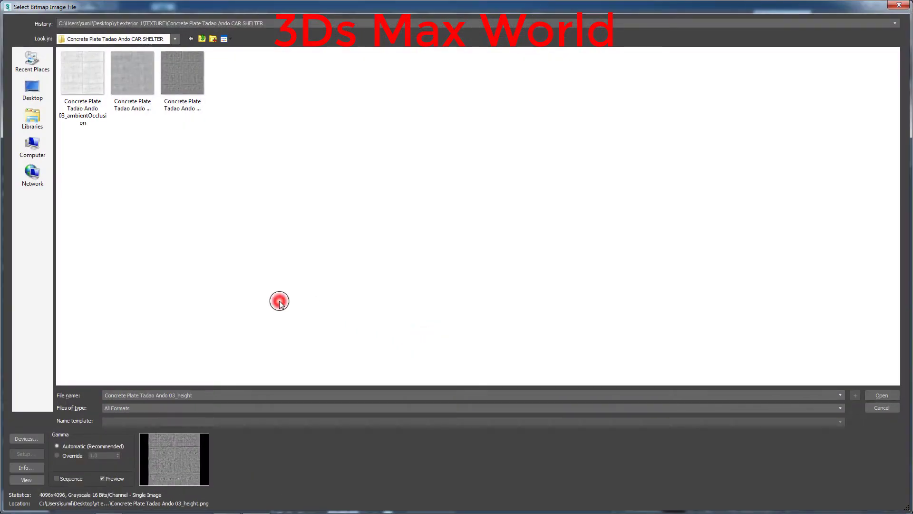
{"action": "key", "text": "BackSpace"}
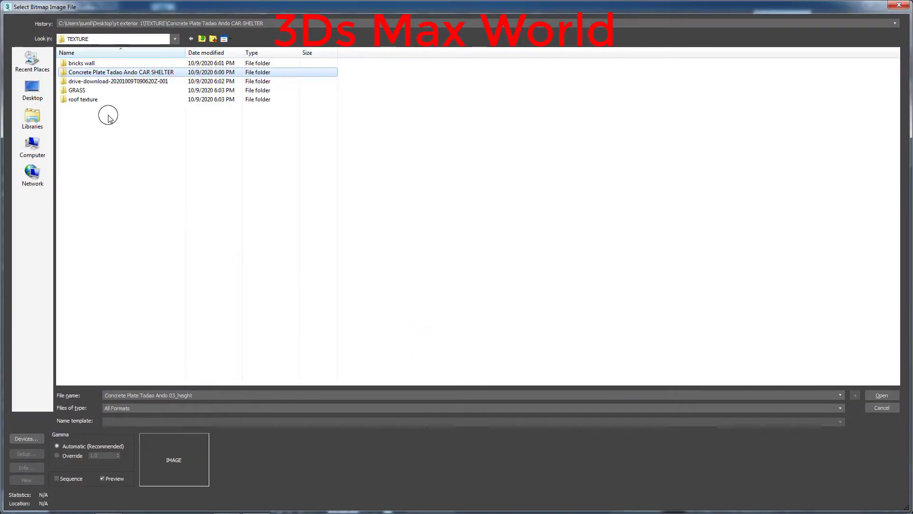
{"action": "double_click", "coordinate": [126, 81]}
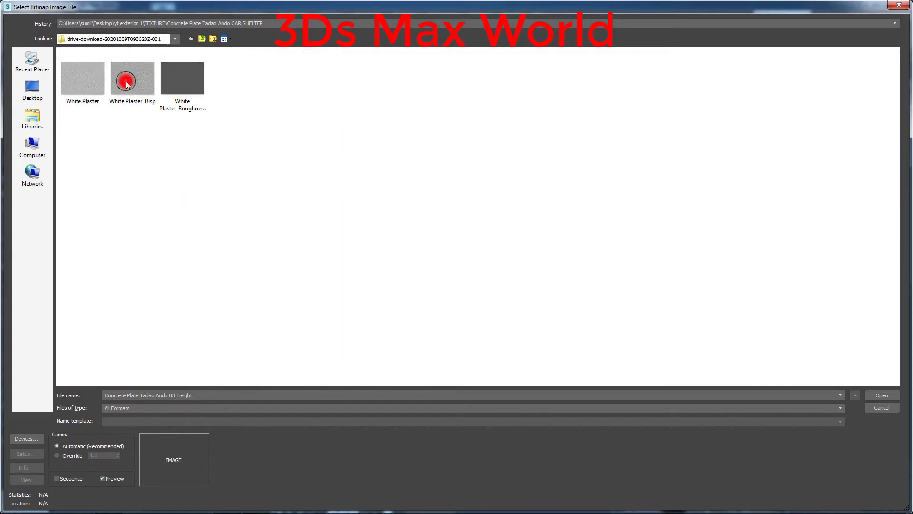
{"action": "left_click", "coordinate": [86, 93]}
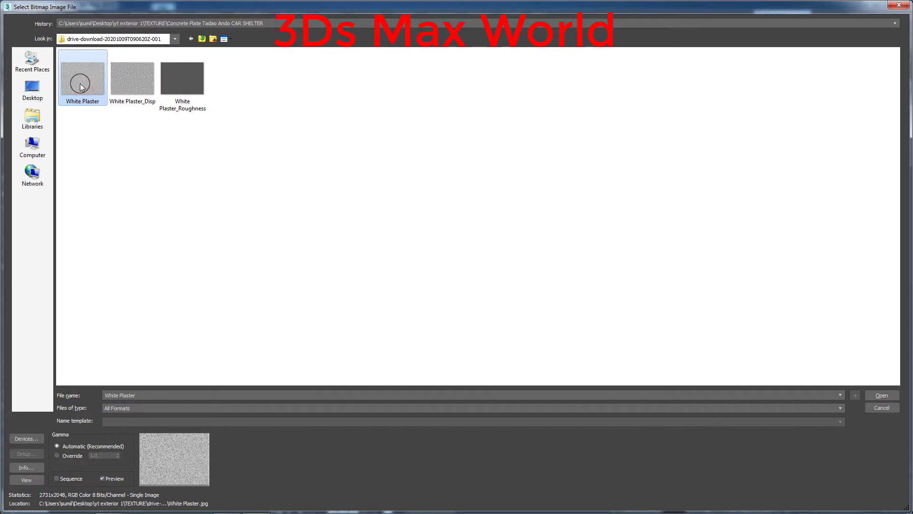
{"action": "left_click", "coordinate": [879, 395]}
{"action": "double_click", "coordinate": [659, 194]}
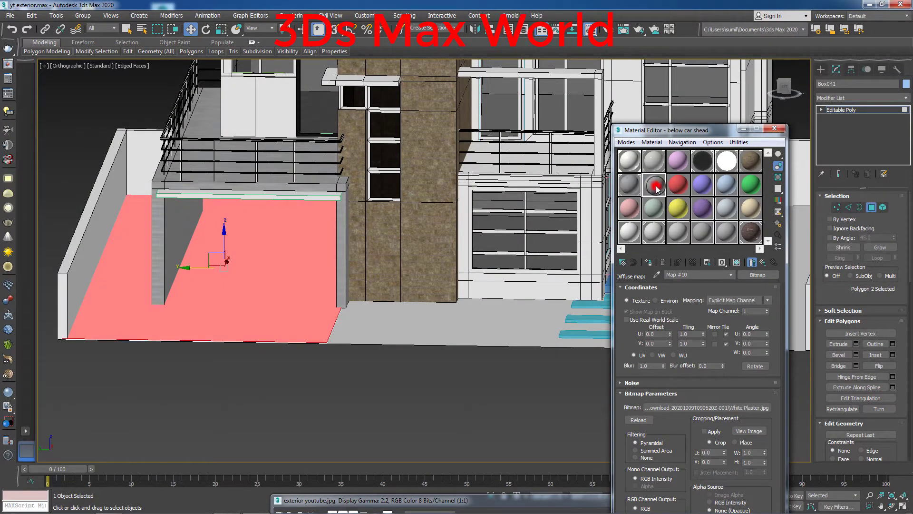
{"action": "left_click_drag", "start_coordinate": [314, 129], "coordinate": [413, 114]}
Step: Expand the below car shead Maps rollout and set the bump amount to 30
{"action": "left_click", "coordinate": [762, 264]}
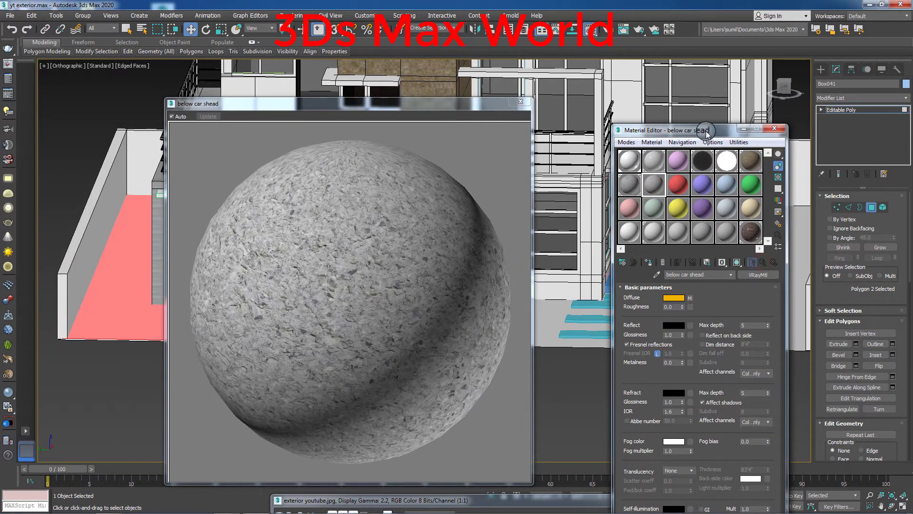
{"action": "left_click_drag", "start_coordinate": [708, 130], "coordinate": [707, 66]}
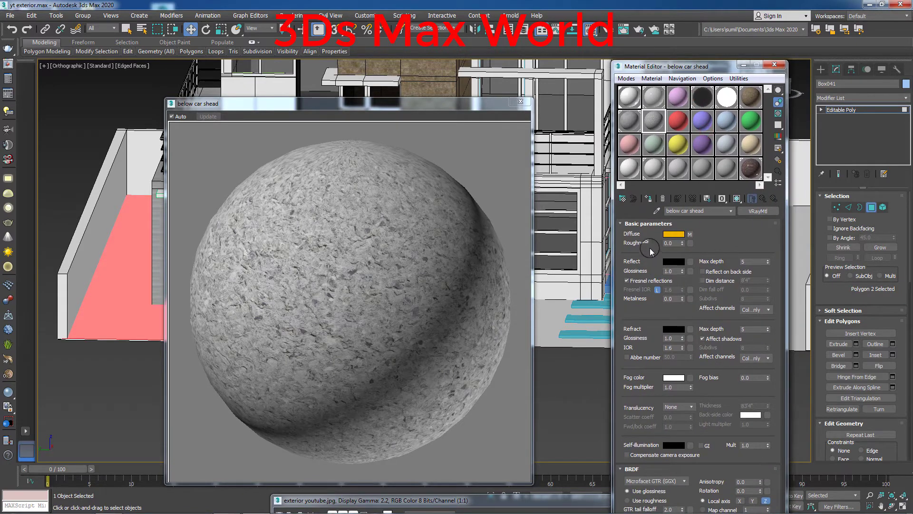
{"action": "left_click", "coordinate": [643, 225]}
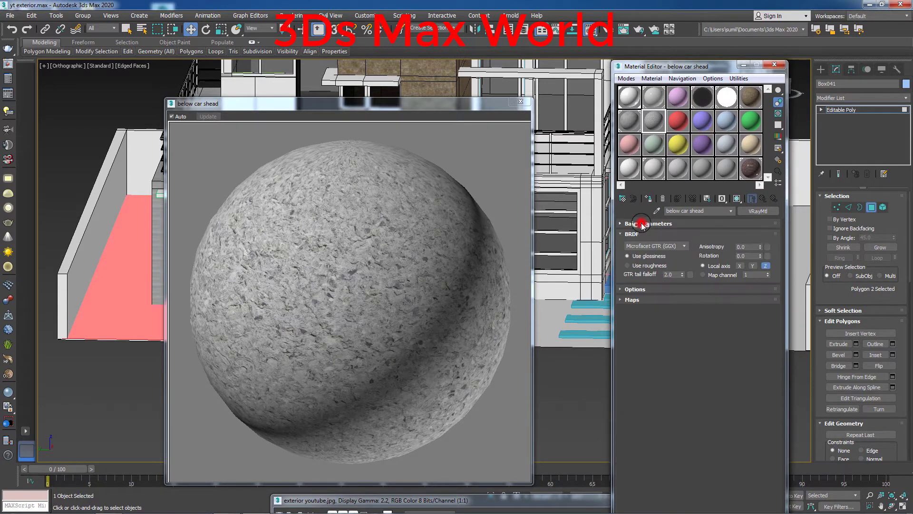
{"action": "left_click", "coordinate": [652, 305]}
{"action": "left_click_drag", "start_coordinate": [688, 317], "coordinate": [715, 314]}
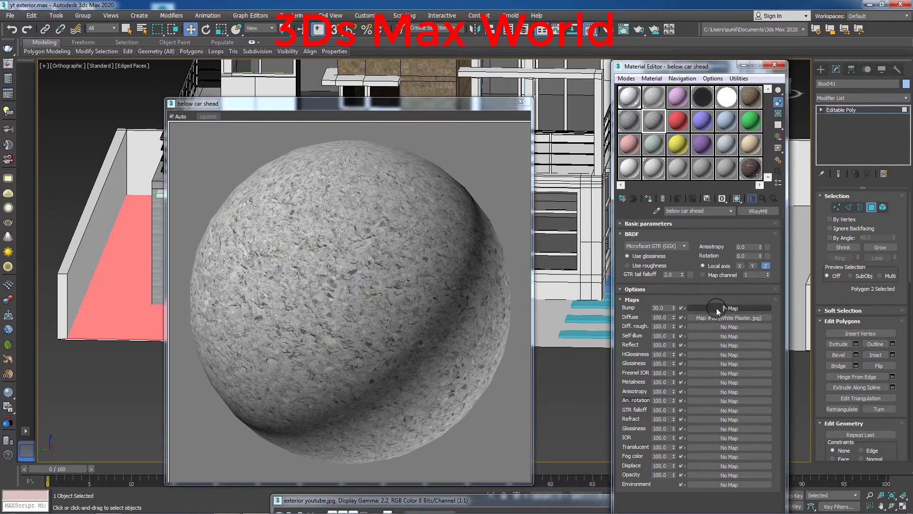
{"action": "mouse_move", "coordinate": [720, 314]}
{"action": "left_mouse_down"}
{"action": "mouse_move", "coordinate": [745, 404]}
{"action": "mouse_move", "coordinate": [654, 475]}
{"action": "left_mouse_up"}
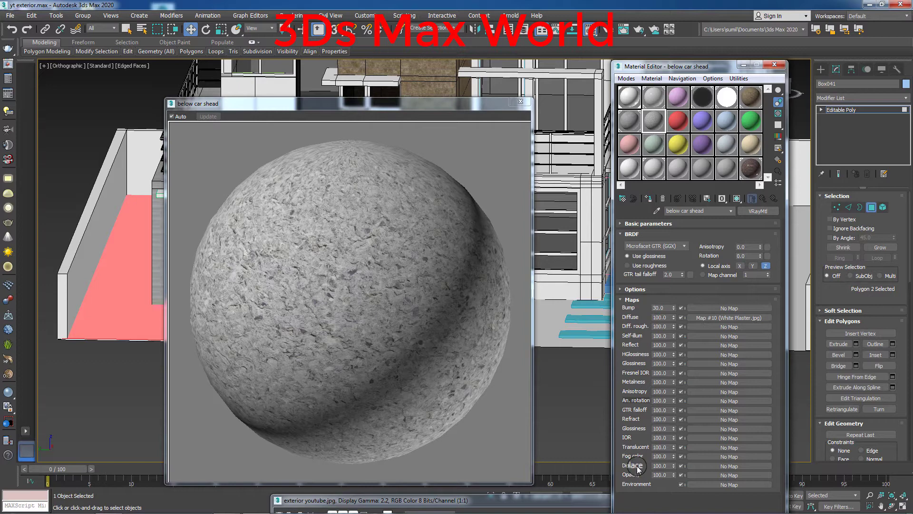
{"action": "left_click", "coordinate": [662, 308]}
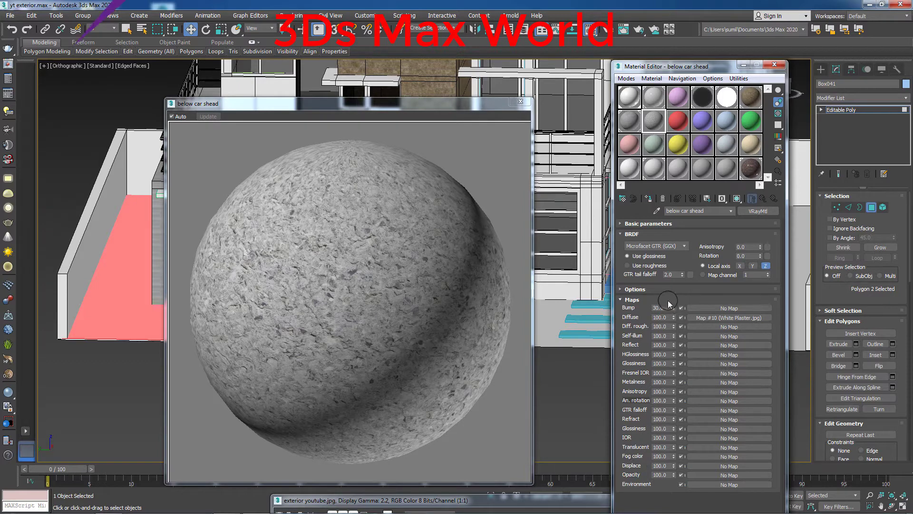
{"action": "type", "text": "30"}
{"action": "key", "text": "Return"}
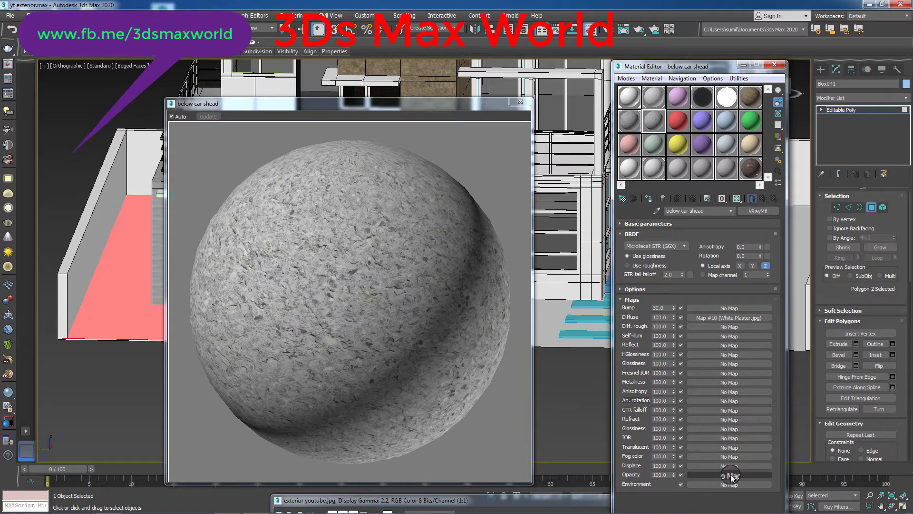
Step: Load White Plaster_Disp.jpg as the displacement map with an amount of 30
{"action": "left_click", "coordinate": [713, 465]}
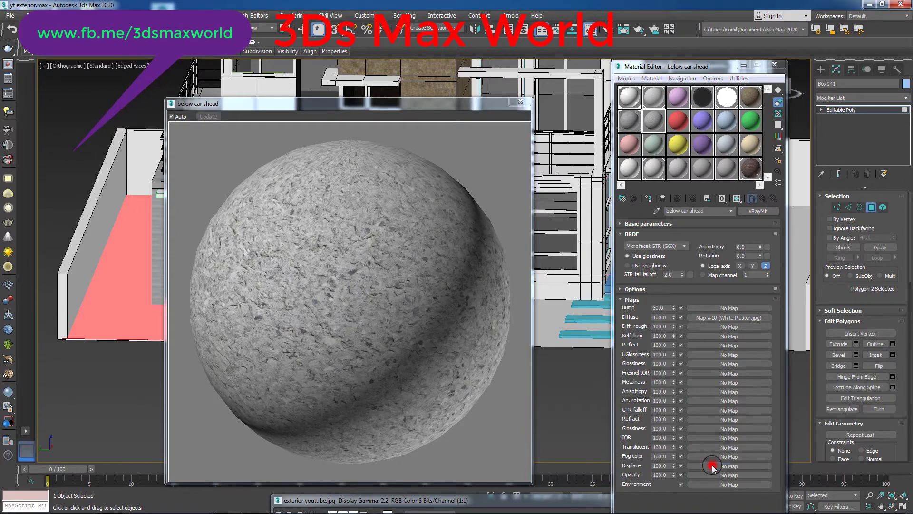
{"action": "double_click", "coordinate": [422, 337]}
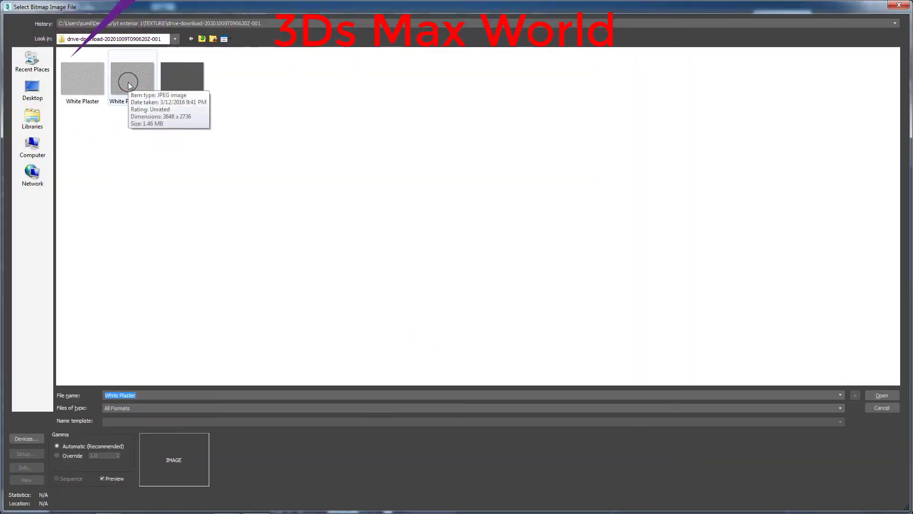
{"action": "double_click", "coordinate": [128, 84]}
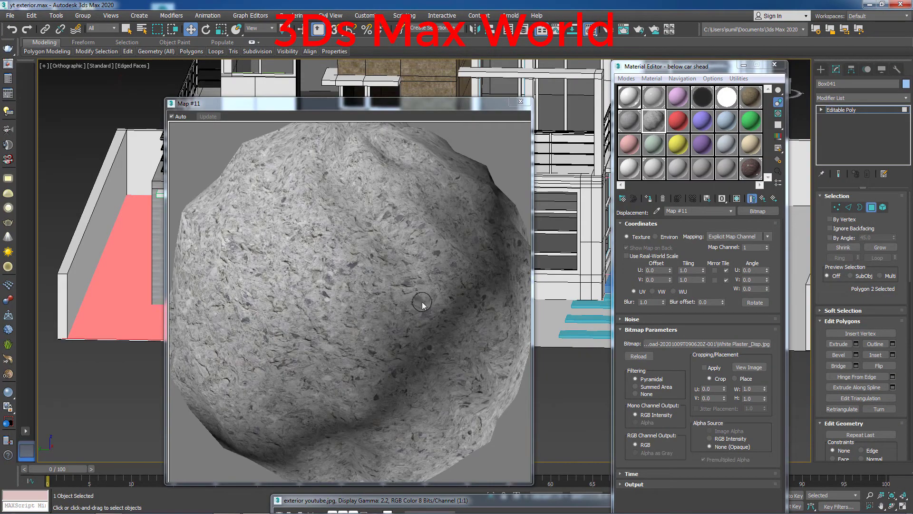
{"action": "left_click", "coordinate": [763, 198]}
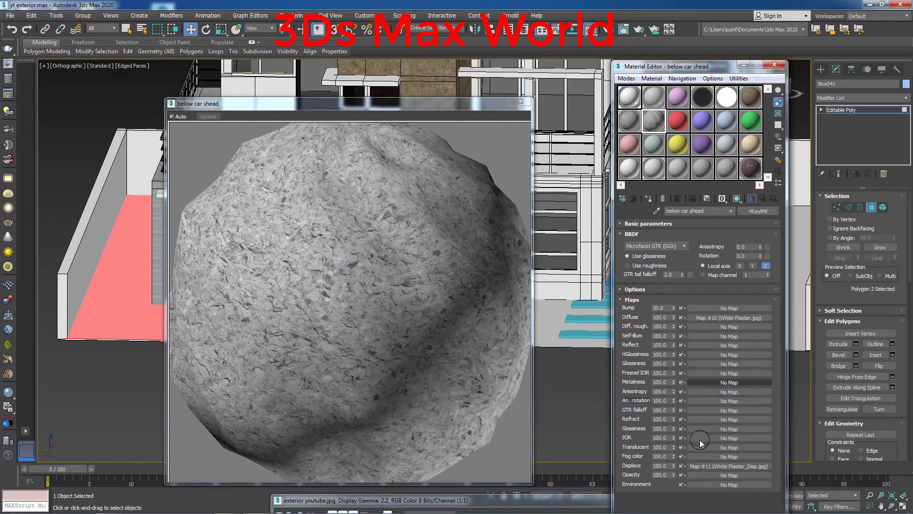
{"action": "double_click", "coordinate": [668, 466]}
{"action": "type", "text": "30"}
{"action": "key", "text": "Return"}
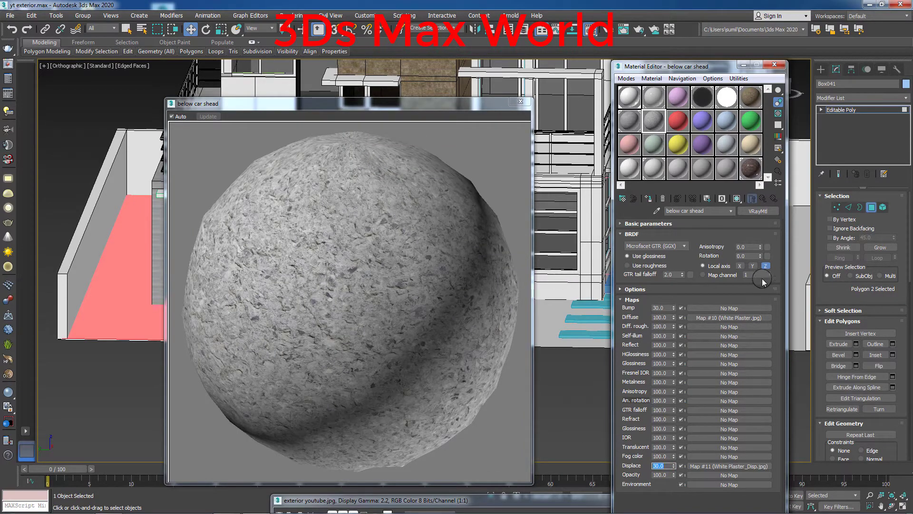
Step: Add White Plaster_Roughness.jpg as a bitmap in the Reflect slot
{"action": "left_click", "coordinate": [633, 223]}
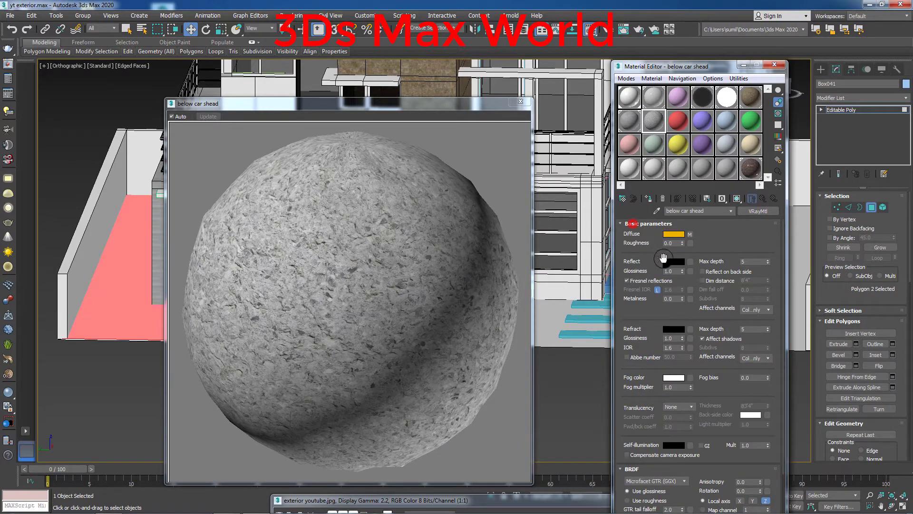
{"action": "left_click", "coordinate": [690, 262]}
{"action": "double_click", "coordinate": [413, 338]}
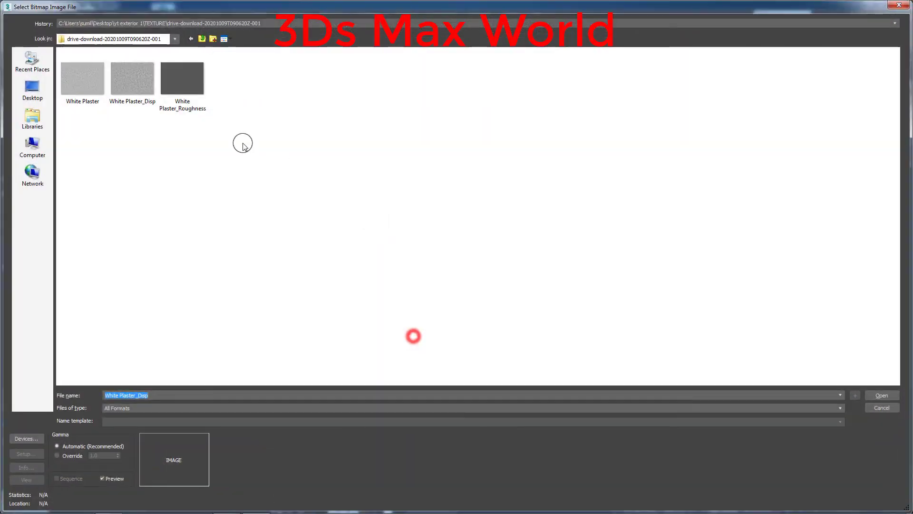
{"action": "double_click", "coordinate": [188, 85]}
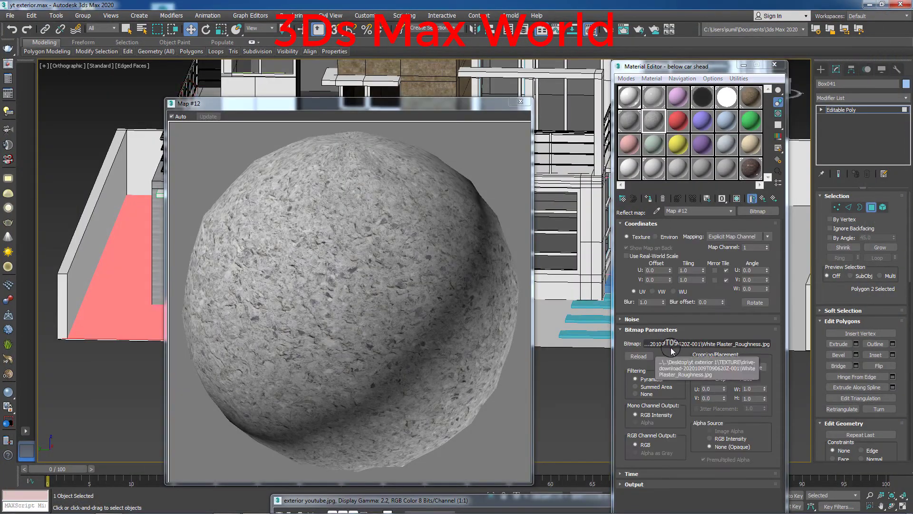
{"action": "left_click", "coordinate": [764, 201]}
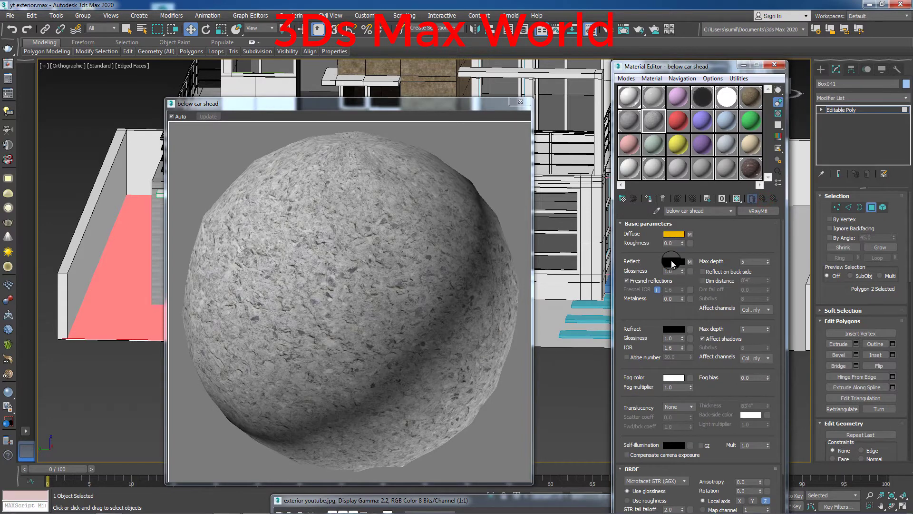
Step: Set the Reflect colour to a grey of 94
{"action": "left_click", "coordinate": [671, 261]}
{"action": "left_click_drag", "start_coordinate": [280, 86], "coordinate": [278, 92]}
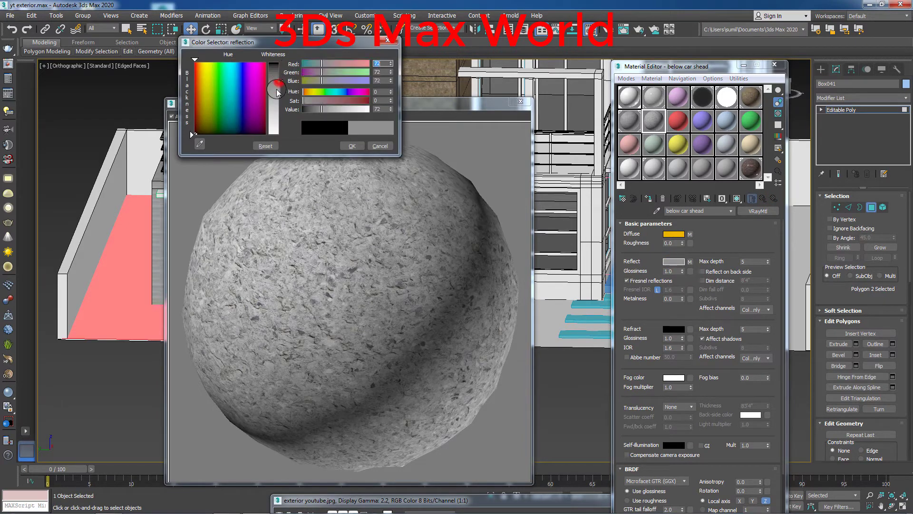
{"action": "left_click_drag", "start_coordinate": [313, 125], "coordinate": [325, 148]}
{"action": "left_click", "coordinate": [345, 146]}
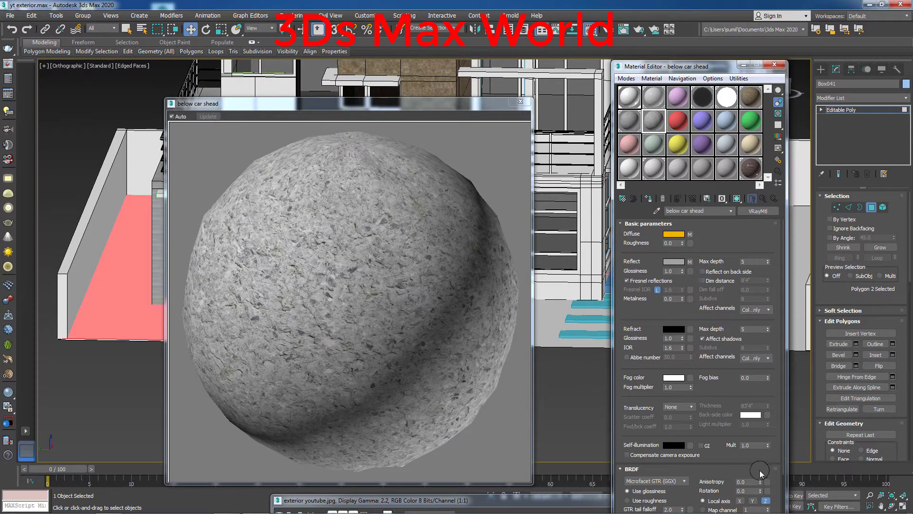
Step: Set the Reflect map amount to 50 and close the material preview
{"action": "scroll", "coordinate": [757, 462], "scroll_direction": "down", "scroll_amount": 3}
{"action": "scroll", "coordinate": [752, 466], "scroll_direction": "down", "scroll_amount": 2}
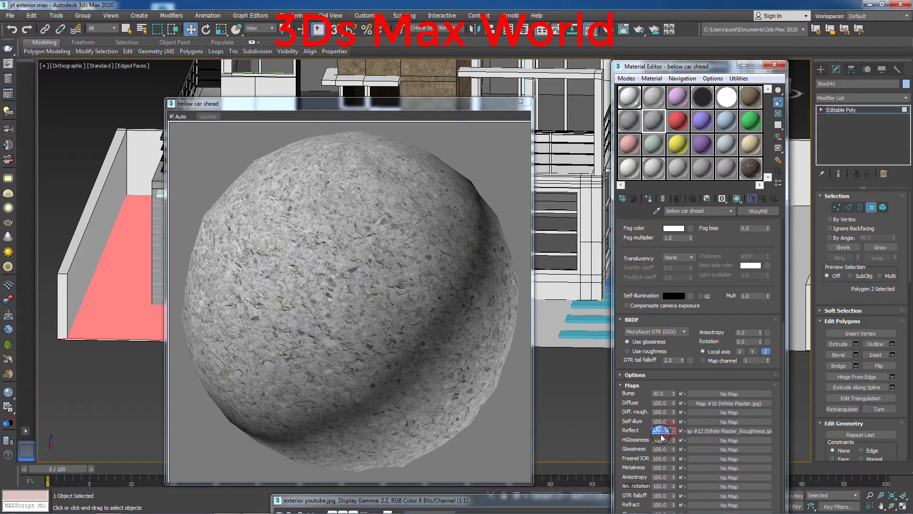
{"action": "left_click_drag", "start_coordinate": [716, 433], "coordinate": [677, 436]}
{"action": "left_click_drag", "start_coordinate": [727, 433], "coordinate": [646, 103]}
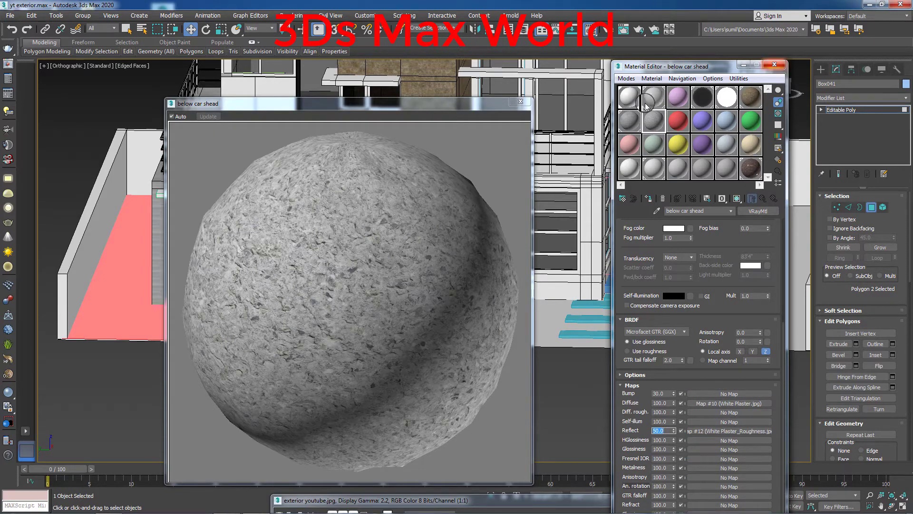
{"action": "left_click", "coordinate": [528, 103]}
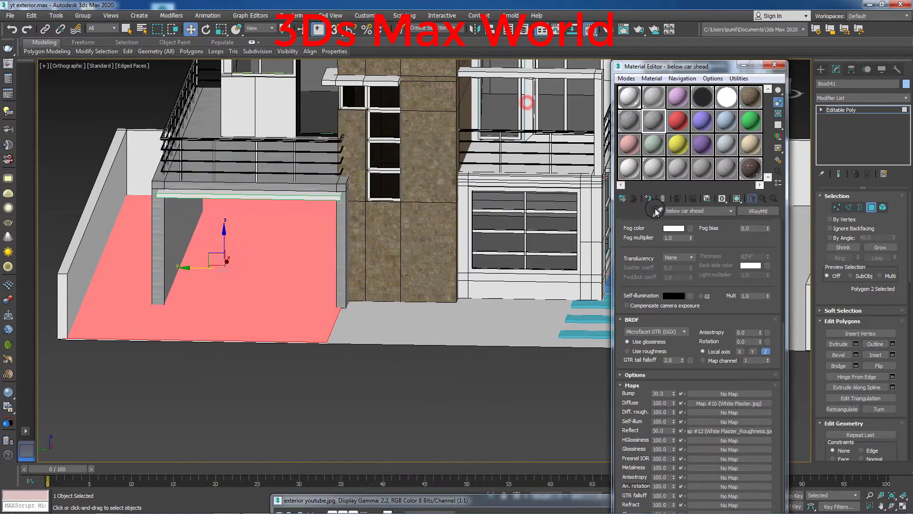
Step: Assign the below car shead material to the floor and show it shaded in the viewport
{"action": "left_click", "coordinate": [648, 197]}
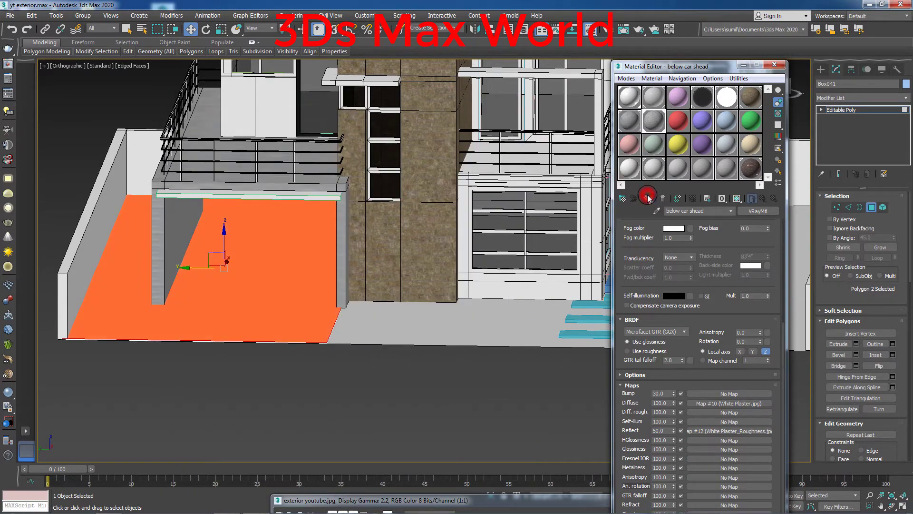
{"action": "left_click", "coordinate": [737, 199]}
{"action": "scroll", "coordinate": [204, 327], "scroll_direction": "up", "scroll_amount": 1}
{"action": "scroll", "coordinate": [218, 321], "scroll_direction": "up", "scroll_amount": 3}
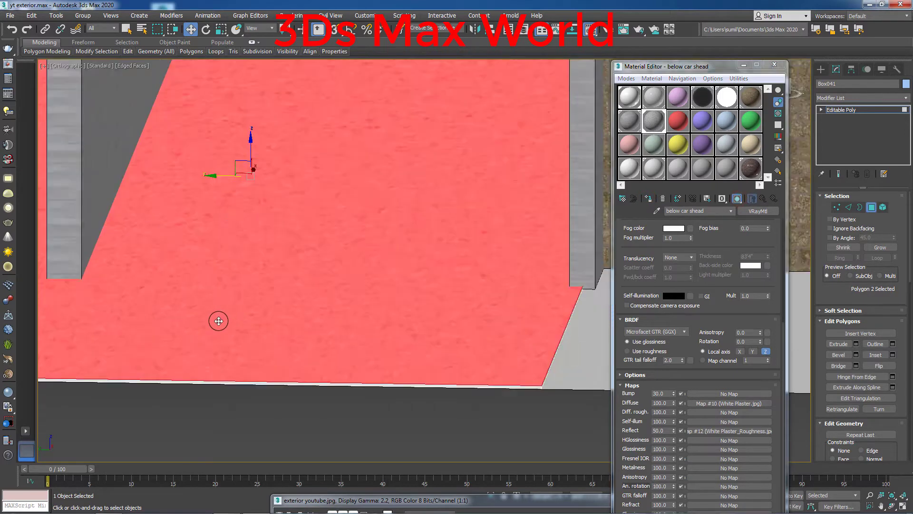
{"action": "scroll", "coordinate": [218, 320], "scroll_direction": "up", "scroll_amount": 2}
{"action": "scroll", "coordinate": [242, 452], "scroll_direction": "down", "scroll_amount": 2}
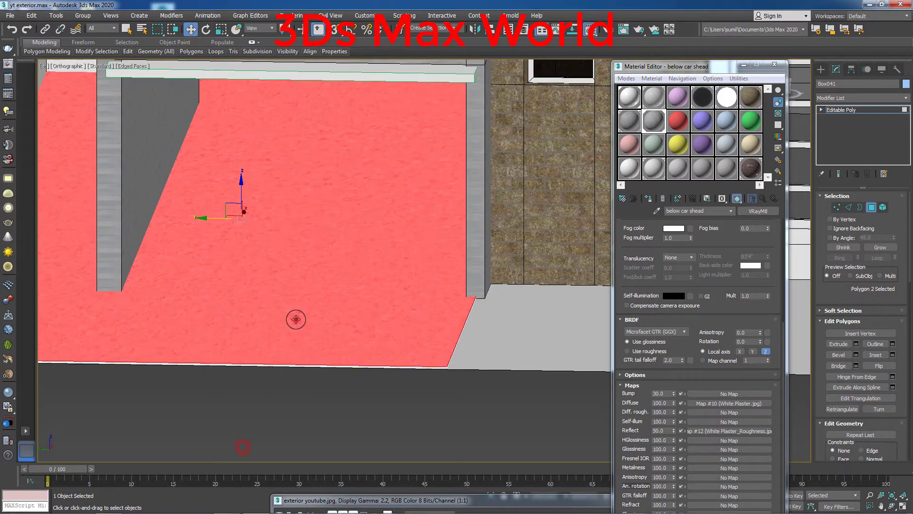
{"action": "scroll", "coordinate": [304, 318], "scroll_direction": "down", "scroll_amount": 3}
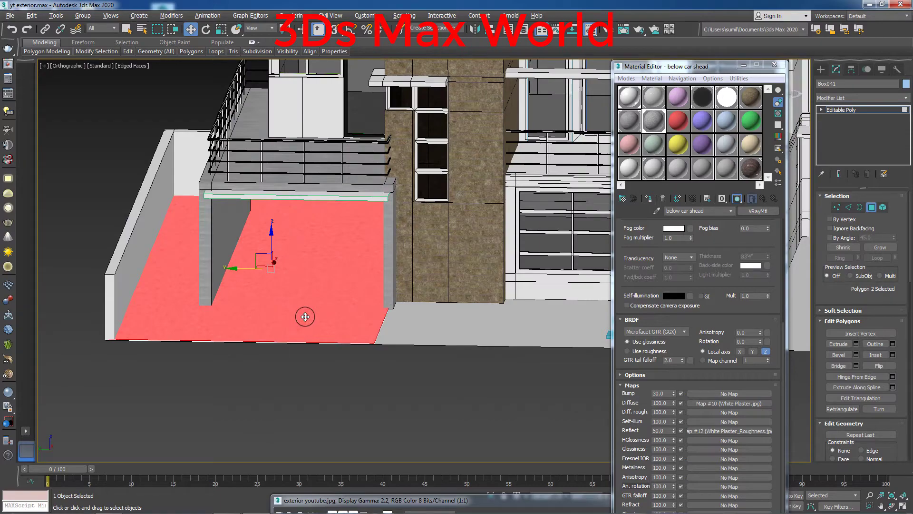
Step: Compare with the rendered exterior reference, reselect the driveway floor and isolate it with Alt+Q
{"action": "key", "text": "alt+Tab"}
{"action": "key", "text": "alt+Tab"}
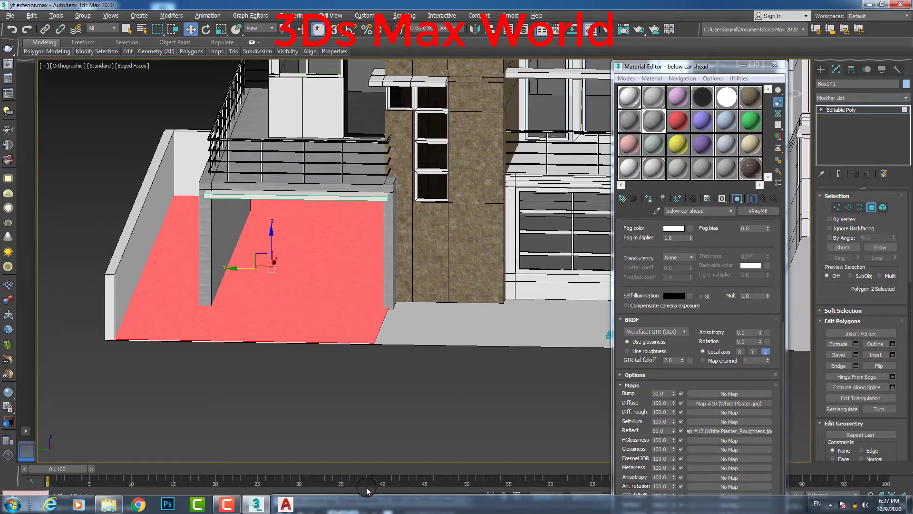
{"action": "mouse_move", "coordinate": [371, 503]}
{"action": "left_mouse_down"}
{"action": "mouse_move", "coordinate": [359, 326]}
{"action": "mouse_move", "coordinate": [374, 103]}
{"action": "mouse_move", "coordinate": [353, 440]}
{"action": "left_mouse_up"}
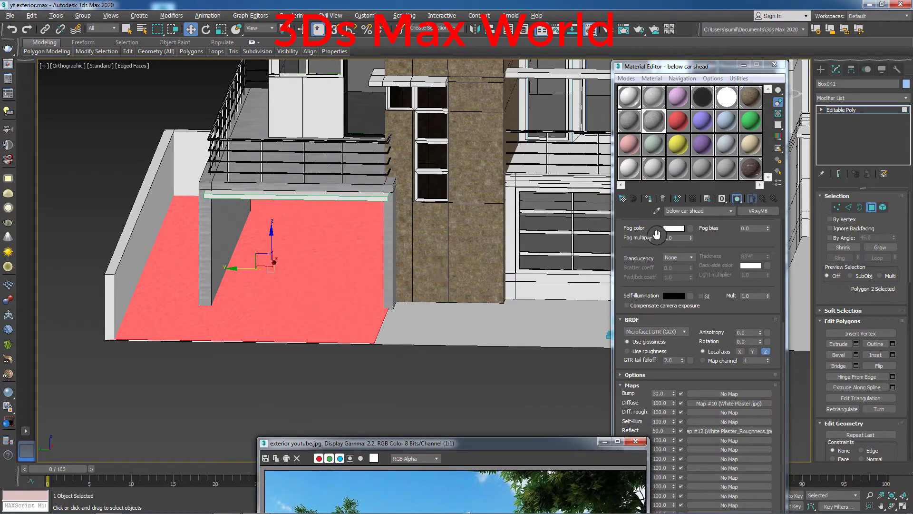
{"action": "left_click", "coordinate": [318, 368]}
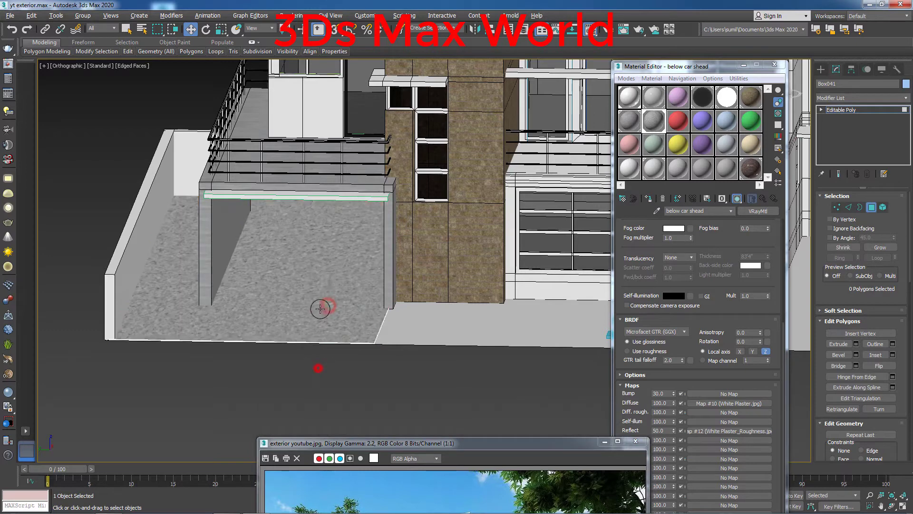
{"action": "left_click", "coordinate": [320, 308]}
{"action": "key", "text": "alt+q"}
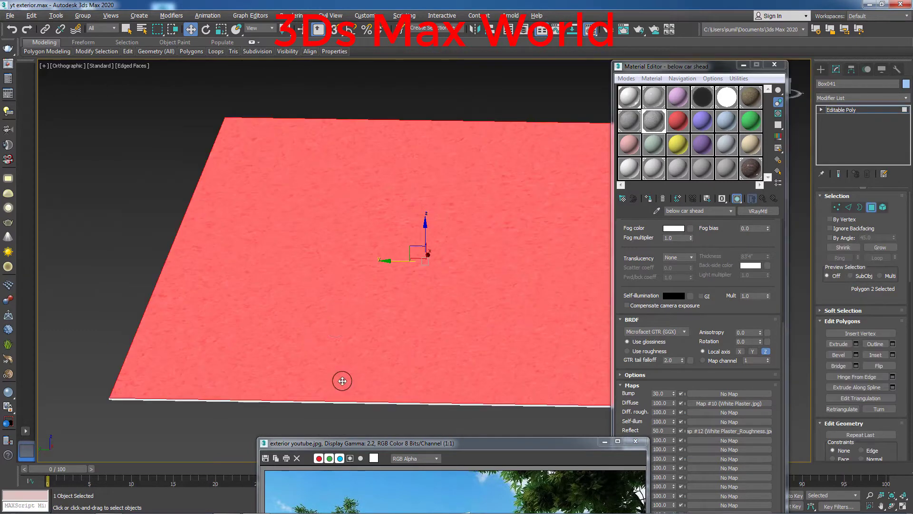
Step: Add a UVW Map modifier to the floor slab
{"action": "left_click", "coordinate": [878, 98]}
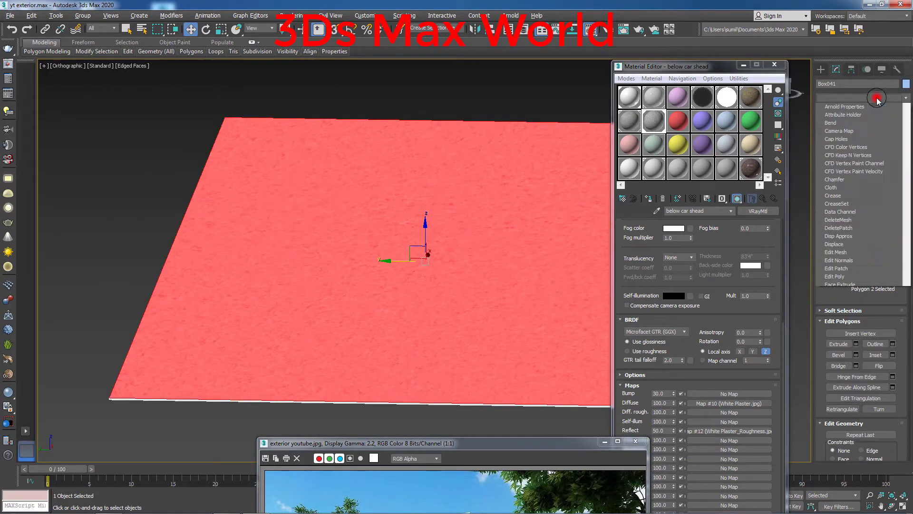
{"action": "type", "text": "uv"}
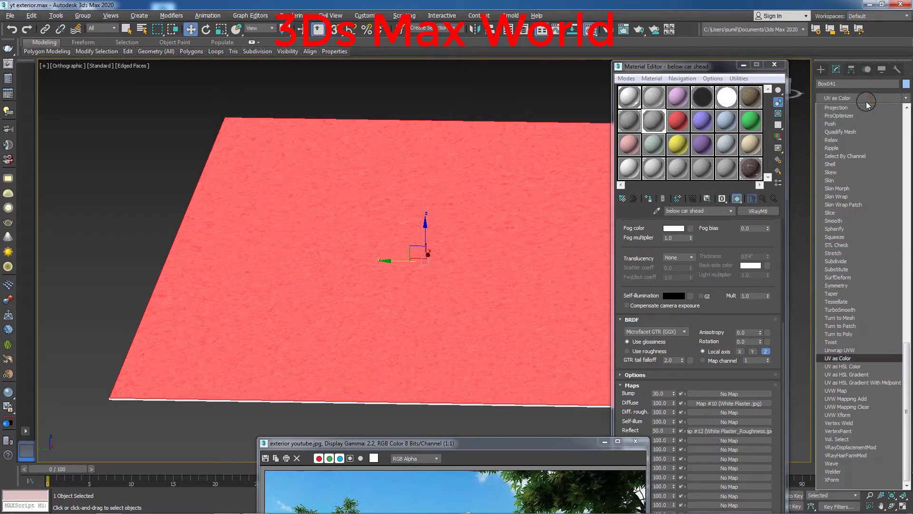
{"action": "key", "text": "Down"}
{"action": "key", "text": "Down"}
{"action": "key", "text": "Down"}
{"action": "key", "text": "Down"}
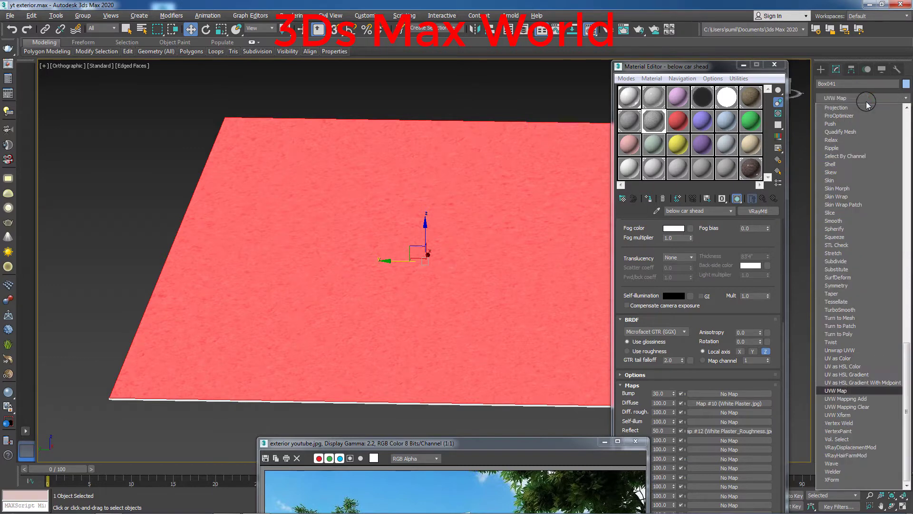
{"action": "key", "text": "Return"}
{"action": "left_click", "coordinate": [46, 256]}
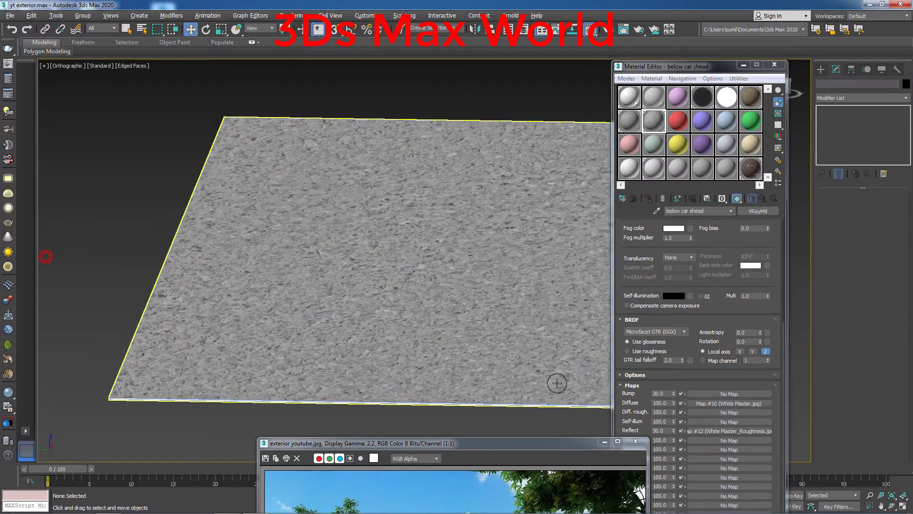
{"action": "scroll", "coordinate": [547, 376], "scroll_direction": "down", "scroll_amount": 1}
{"action": "scroll", "coordinate": [456, 333], "scroll_direction": "down", "scroll_amount": 1}
{"action": "left_click", "coordinate": [460, 322]}
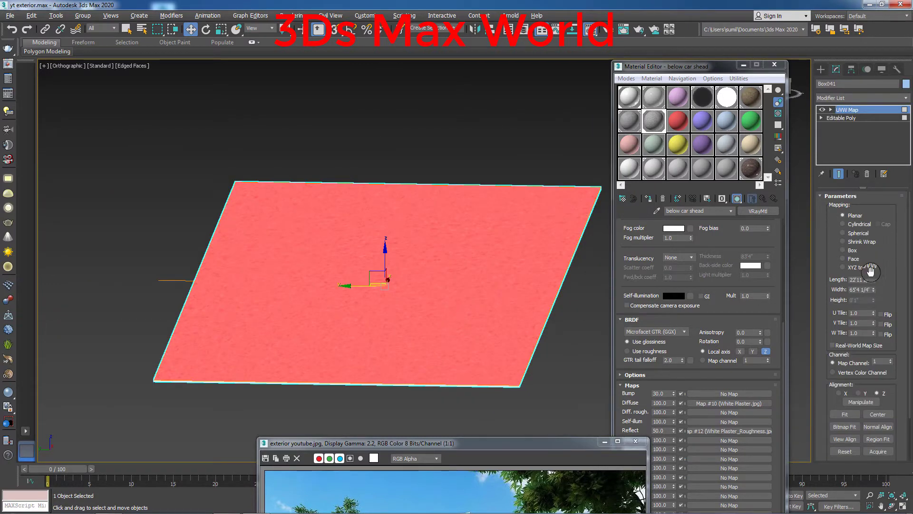
Step: Set the mapping to Box and adjust its Length and Width to rescale the plaster
{"action": "left_click", "coordinate": [853, 252]}
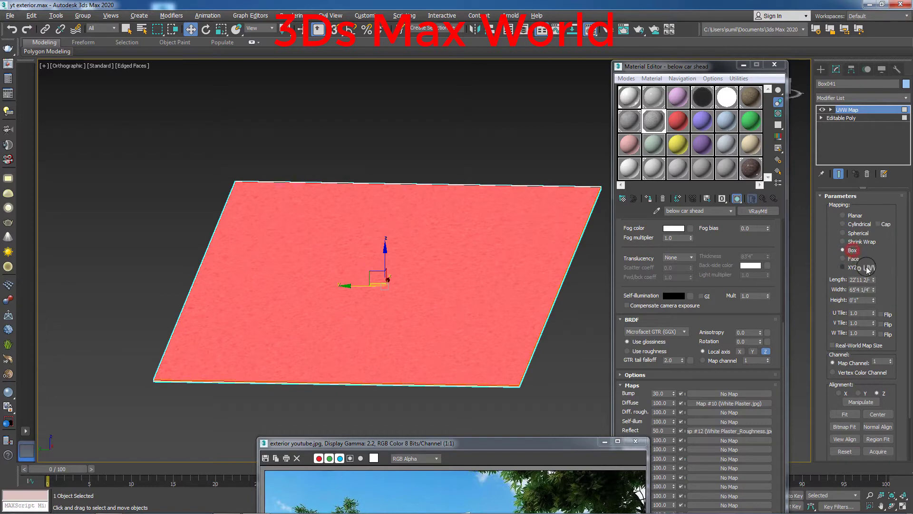
{"action": "left_click_drag", "start_coordinate": [875, 280], "coordinate": [895, 169]}
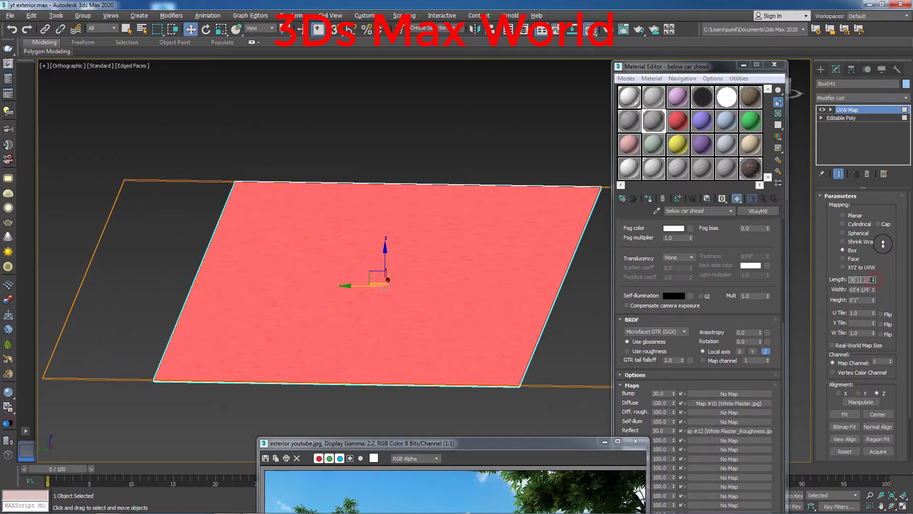
{"action": "middle_click_drag", "start_coordinate": [400, 355], "coordinate": [441, 306]}
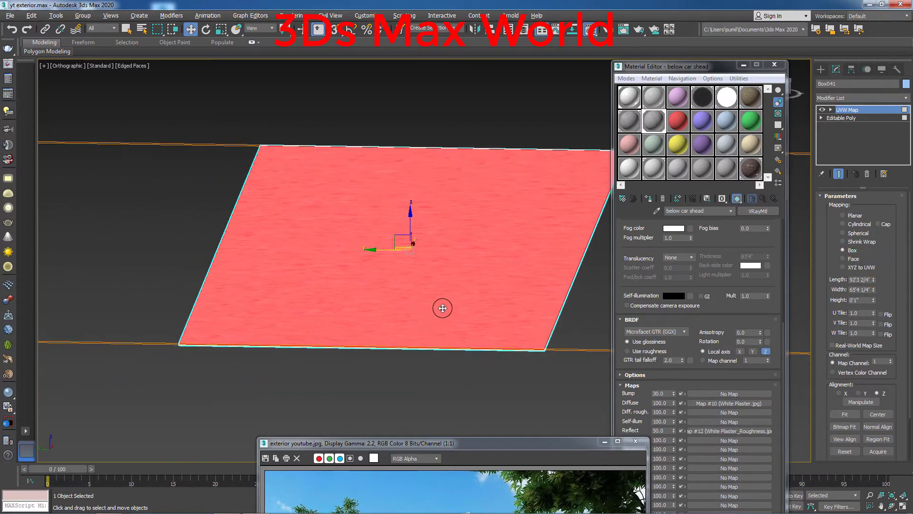
{"action": "scroll", "coordinate": [443, 305], "scroll_direction": "up", "scroll_amount": 5}
{"action": "left_click", "coordinate": [850, 314]}
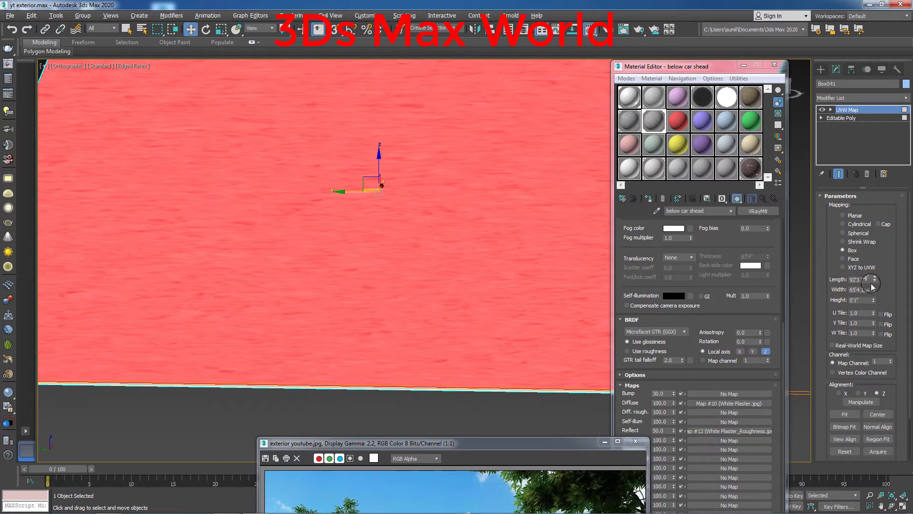
{"action": "mouse_move", "coordinate": [874, 283]}
{"action": "left_mouse_down"}
{"action": "mouse_move", "coordinate": [888, 327]}
{"action": "mouse_move", "coordinate": [888, 315]}
{"action": "left_mouse_up"}
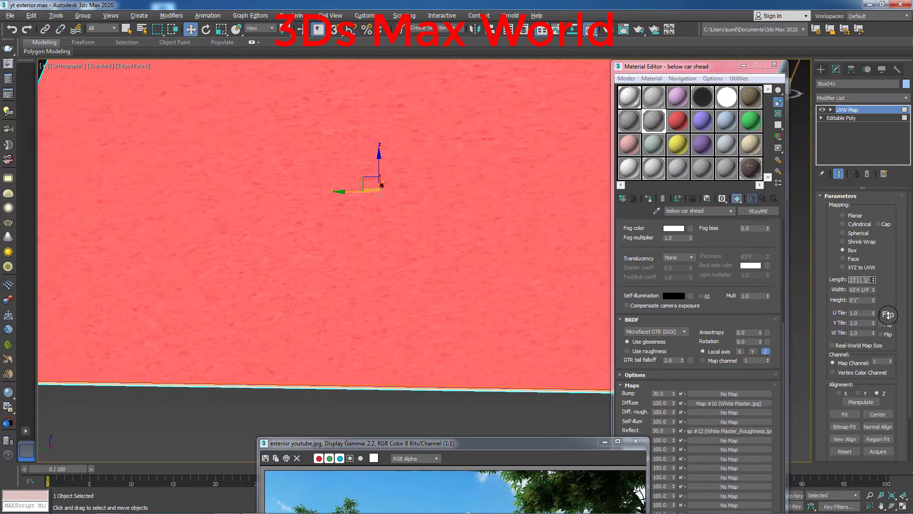
{"action": "mouse_move", "coordinate": [874, 289]}
{"action": "left_mouse_down"}
{"action": "mouse_move", "coordinate": [880, 254]}
{"action": "mouse_move", "coordinate": [880, 297]}
{"action": "left_mouse_up"}
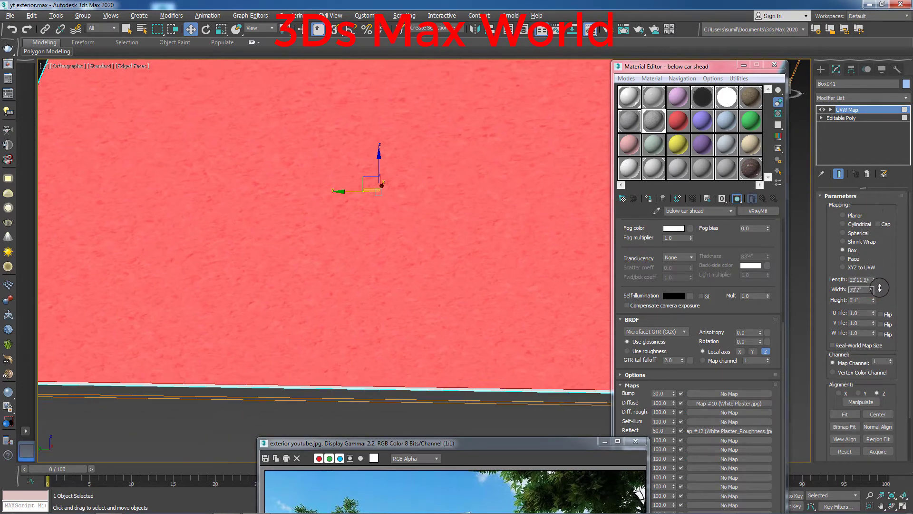
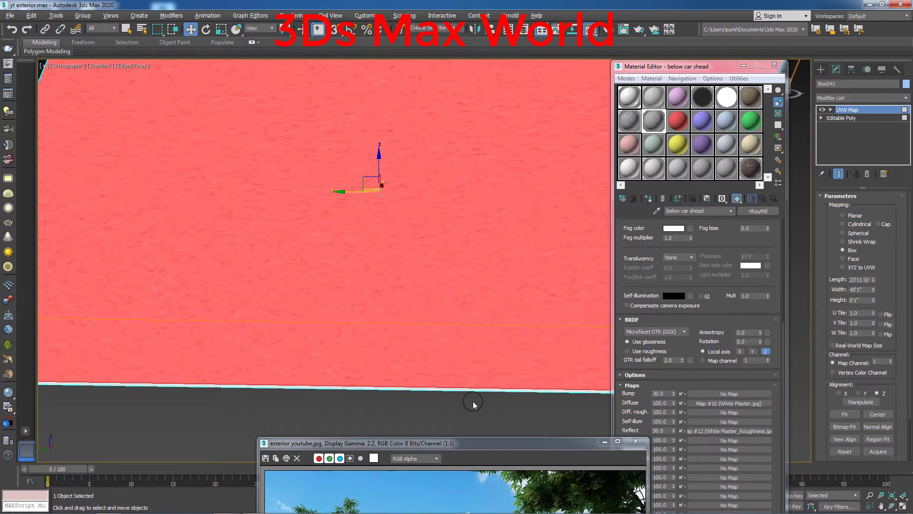
Step: Deselect the wall and end Isolate Selection so the whole house reappears
{"action": "left_click", "coordinate": [481, 418]}
{"action": "scroll", "coordinate": [501, 309], "scroll_direction": "down", "scroll_amount": 5}
{"action": "scroll", "coordinate": [506, 355], "scroll_direction": "down", "scroll_amount": 2}
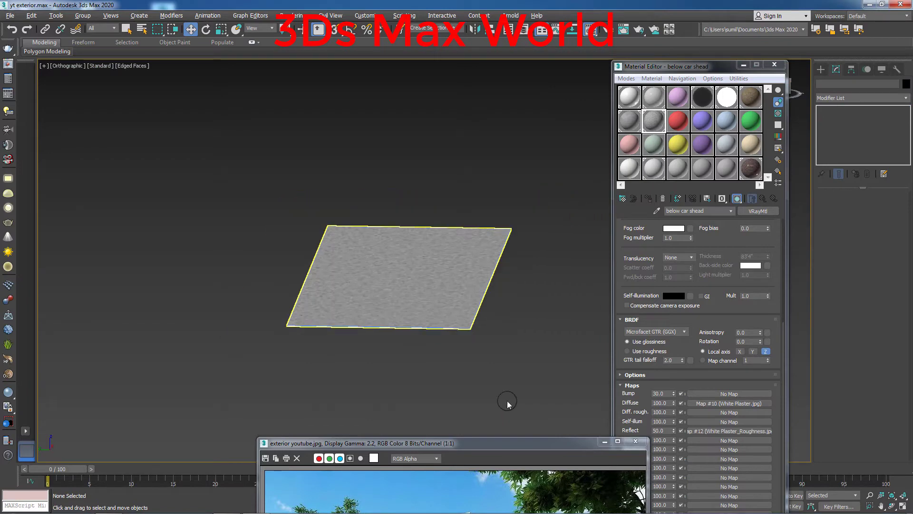
{"action": "middle_click_drag", "start_coordinate": [521, 392], "coordinate": [439, 268]}
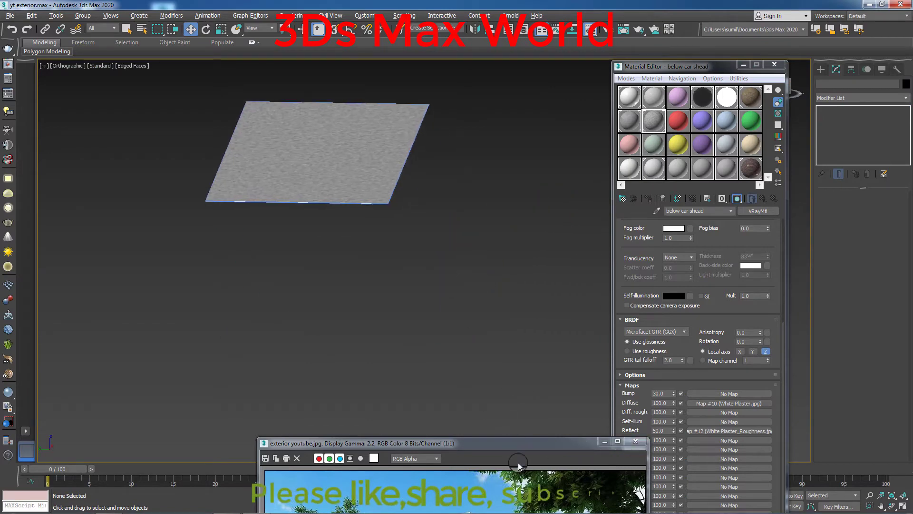
{"action": "left_click_drag", "start_coordinate": [519, 443], "coordinate": [202, 439]}
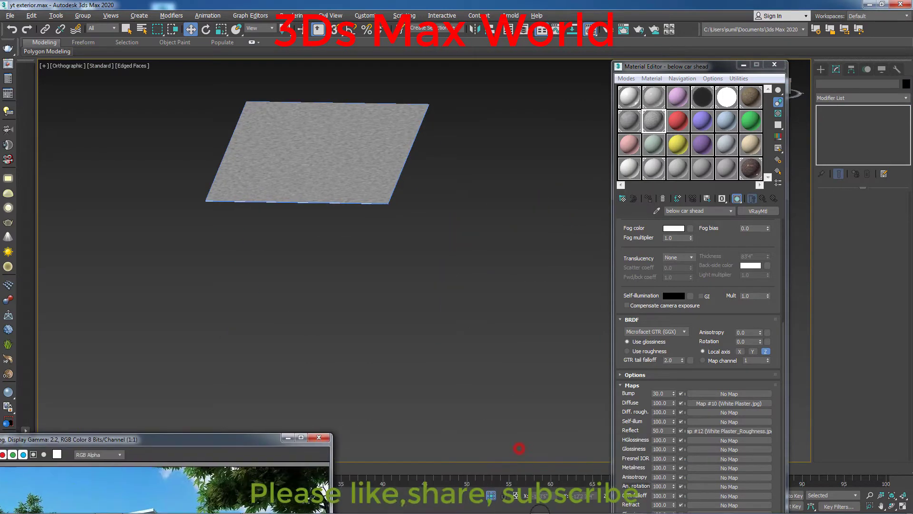
{"action": "left_click", "coordinate": [494, 494]}
Step: Zoom and orbit to a higher overview of the whole house, repositioning the reference image window
{"action": "middle_click_drag", "start_coordinate": [464, 424], "coordinate": [428, 405]}
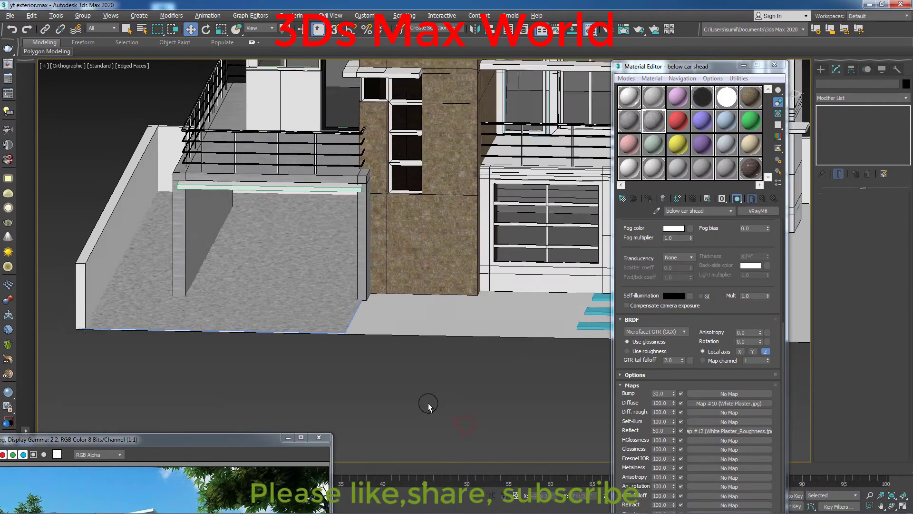
{"action": "scroll", "coordinate": [428, 406], "scroll_direction": "down", "scroll_amount": 4}
{"action": "scroll", "coordinate": [318, 306], "scroll_direction": "up", "scroll_amount": 3}
{"action": "scroll", "coordinate": [353, 363], "scroll_direction": "up", "scroll_amount": 5}
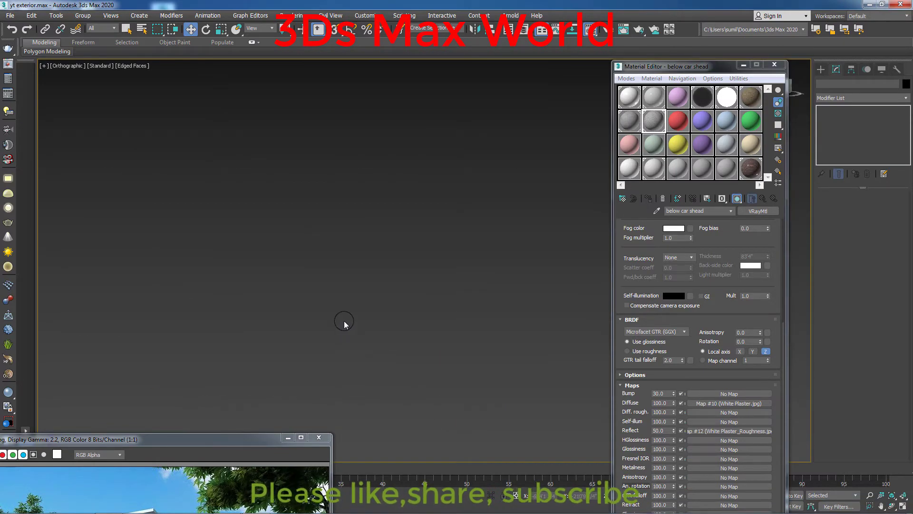
{"action": "scroll", "coordinate": [345, 323], "scroll_direction": "down", "scroll_amount": 4}
{"action": "scroll", "coordinate": [267, 333], "scroll_direction": "up", "scroll_amount": 1}
{"action": "scroll", "coordinate": [241, 332], "scroll_direction": "up", "scroll_amount": 5}
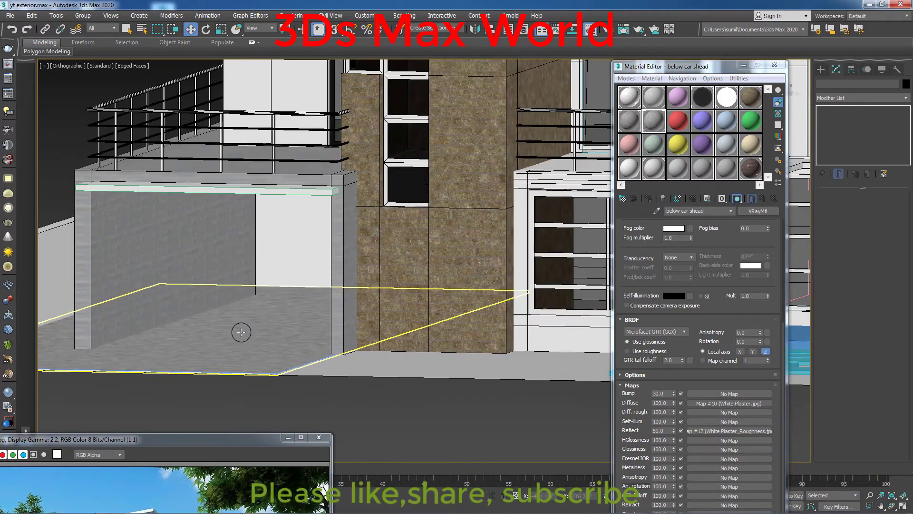
{"action": "scroll", "coordinate": [267, 358], "scroll_direction": "down", "scroll_amount": 4}
{"action": "middle_click_drag", "start_coordinate": [277, 369], "coordinate": [280, 379], "text": "alt"}
{"action": "scroll", "coordinate": [274, 383], "scroll_direction": "up", "scroll_amount": 2}
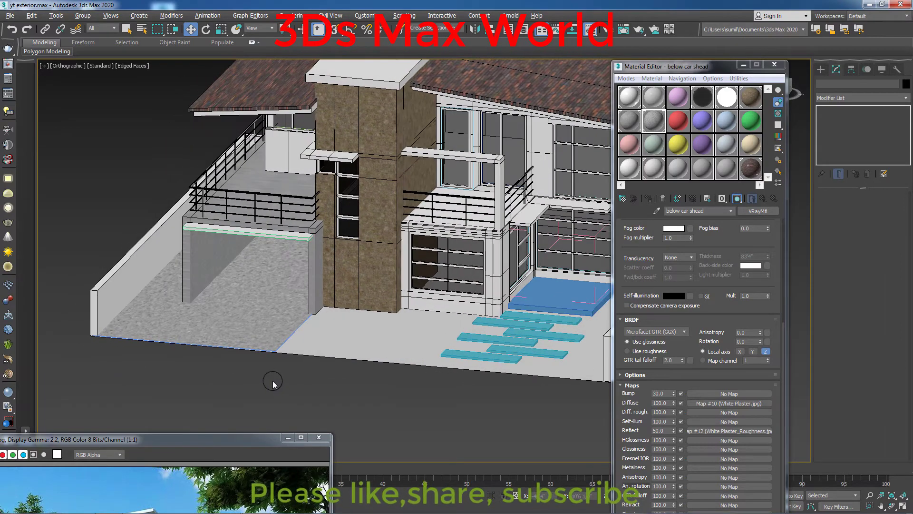
{"action": "scroll", "coordinate": [273, 383], "scroll_direction": "up", "scroll_amount": 3}
{"action": "scroll", "coordinate": [237, 308], "scroll_direction": "up", "scroll_amount": 2}
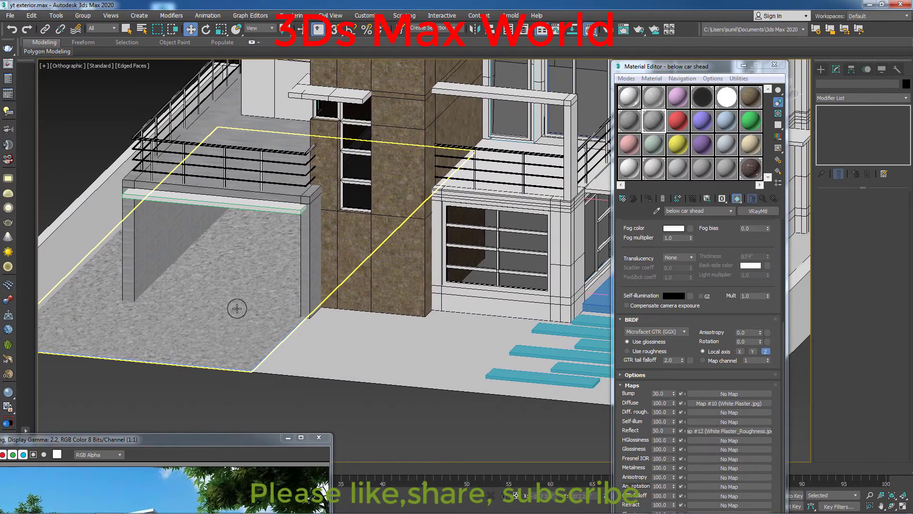
{"action": "scroll", "coordinate": [237, 308], "scroll_direction": "down", "scroll_amount": 2}
{"action": "mouse_move", "coordinate": [230, 435]}
{"action": "left_mouse_down"}
{"action": "mouse_move", "coordinate": [468, 184]}
{"action": "mouse_move", "coordinate": [540, 145]}
{"action": "mouse_move", "coordinate": [228, 425]}
{"action": "left_mouse_up"}
Step: Select the ground plane Plane001 and orbit to a steep top-down view
{"action": "left_click", "coordinate": [511, 335]}
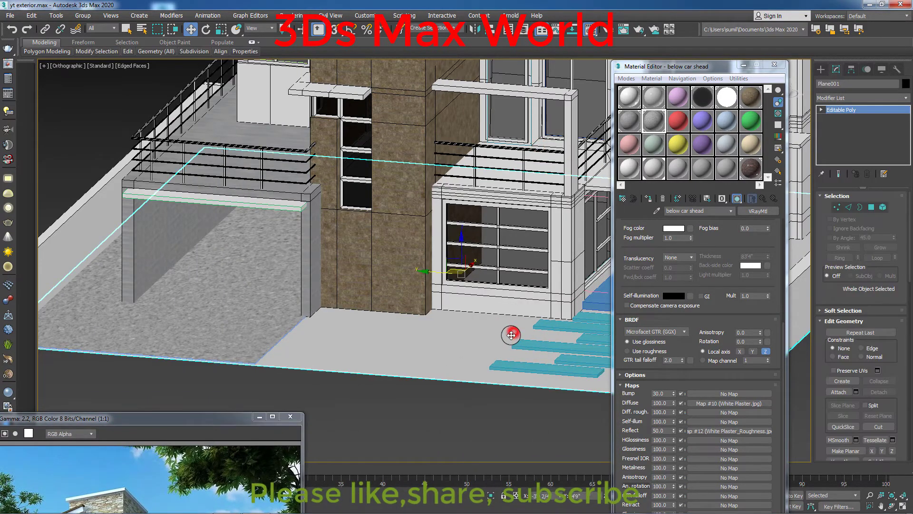
{"action": "scroll", "coordinate": [512, 335], "scroll_direction": "down", "scroll_amount": 2}
{"action": "scroll", "coordinate": [455, 348], "scroll_direction": "down", "scroll_amount": 3}
{"action": "scroll", "coordinate": [457, 362], "scroll_direction": "down", "scroll_amount": 2}
{"action": "scroll", "coordinate": [369, 373], "scroll_direction": "down", "scroll_amount": 1}
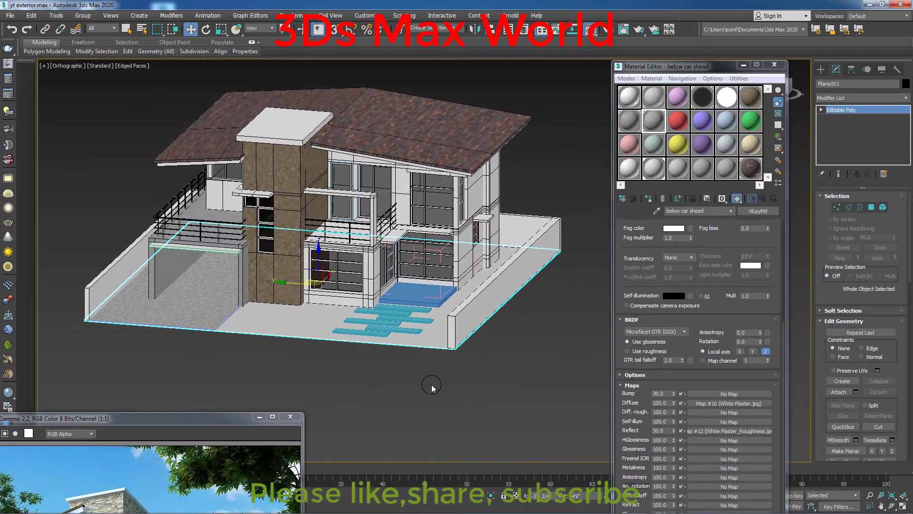
{"action": "mouse_move", "coordinate": [354, 406]}
{"action": "middle_mouse_down", "text": "alt"}
{"action": "mouse_move", "coordinate": [363, 418]}
{"action": "mouse_move", "coordinate": [351, 371]}
{"action": "middle_mouse_up", "text": "alt"}
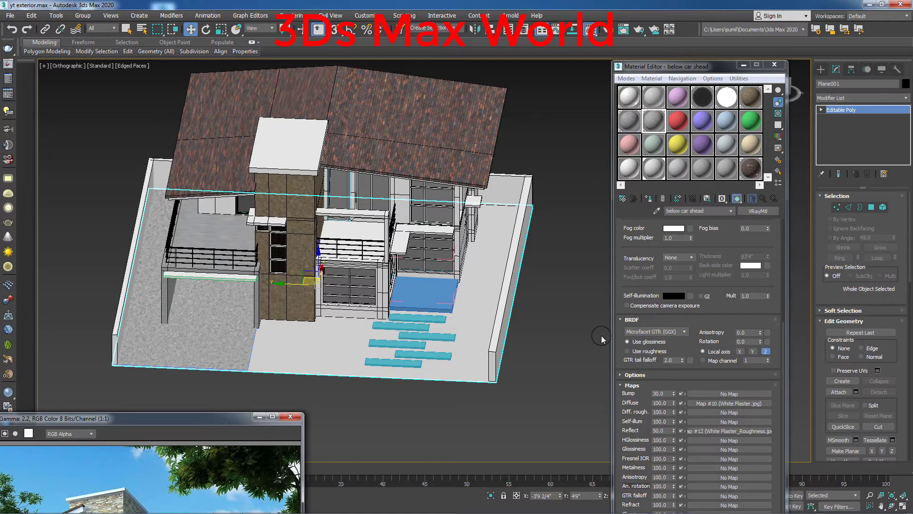
Step: Draw a thin Standard Primitives box, about 42'3" by 19'3 3/4", over the front yard
{"action": "left_click", "coordinate": [819, 70]}
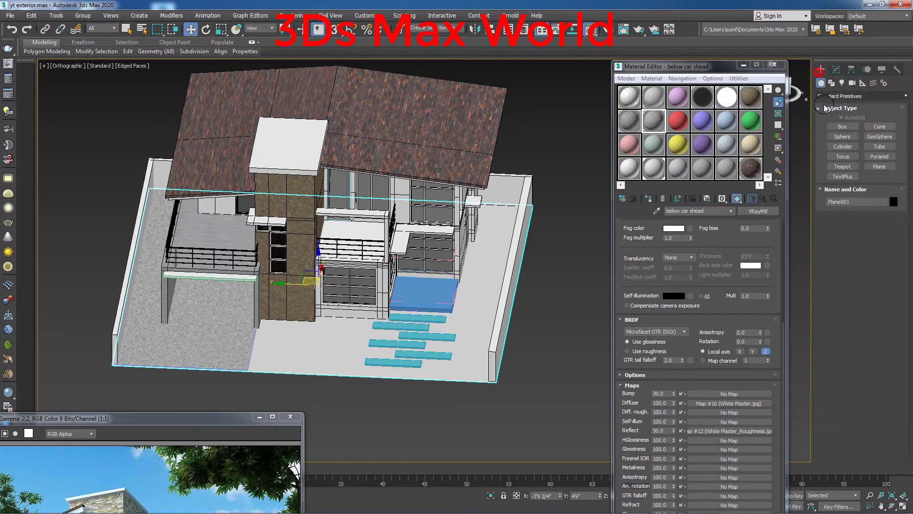
{"action": "left_click", "coordinate": [840, 127]}
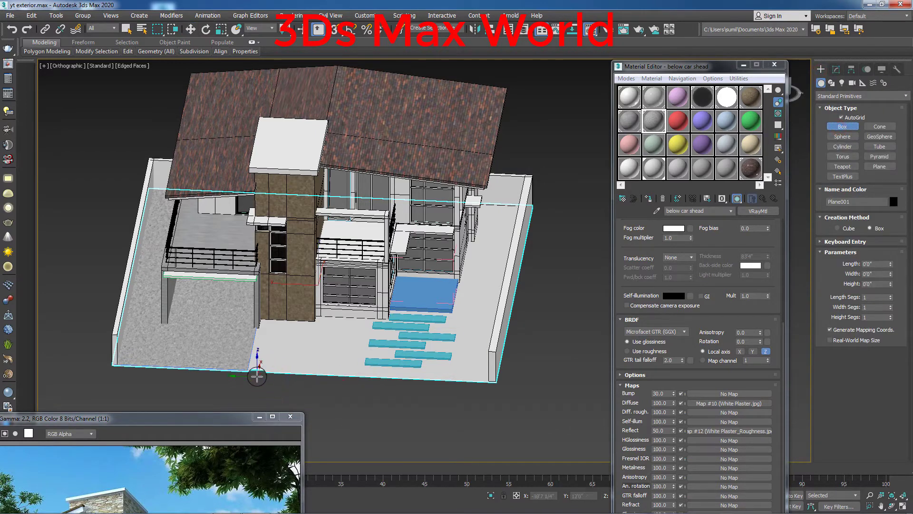
{"action": "mouse_move", "coordinate": [248, 371]}
{"action": "left_mouse_down"}
{"action": "mouse_move", "coordinate": [482, 325]}
{"action": "mouse_move", "coordinate": [504, 330]}
{"action": "left_mouse_up"}
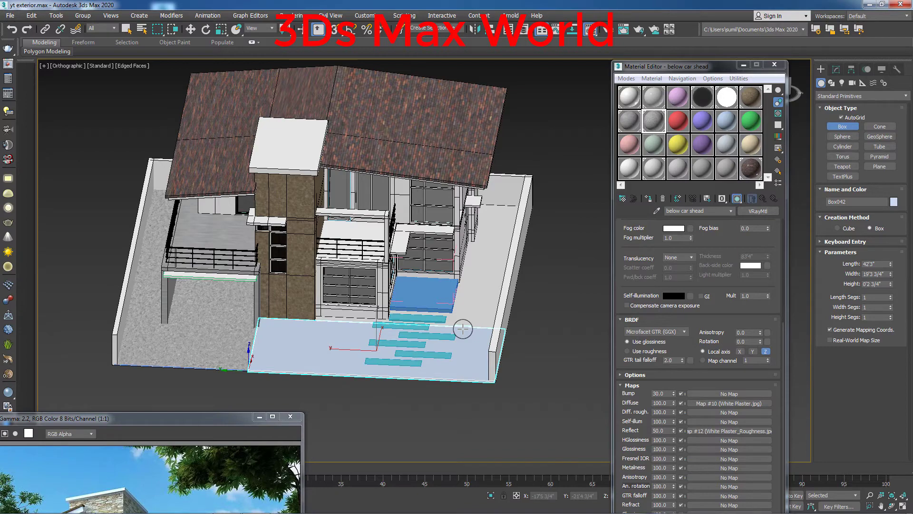
{"action": "middle_click_drag", "start_coordinate": [463, 329], "coordinate": [467, 312], "text": "alt"}
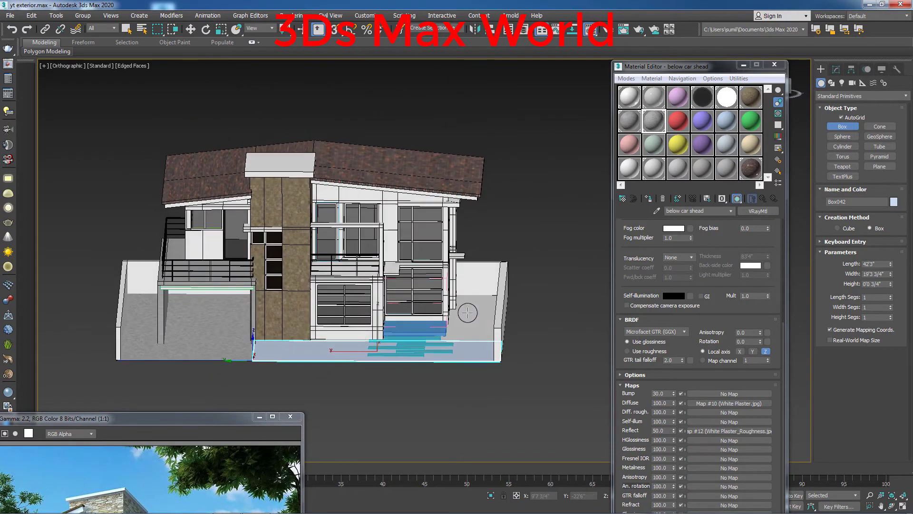
{"action": "scroll", "coordinate": [468, 345], "scroll_direction": "up", "scroll_amount": 3}
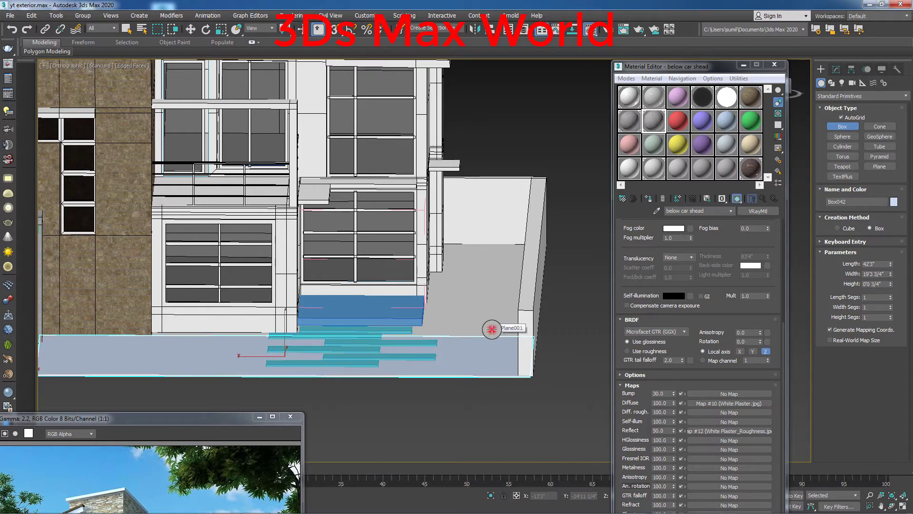
Step: Finish the yard box and set stepping slab Box039's height to 0'6 1/4"
{"action": "left_click", "coordinate": [491, 328]}
{"action": "right_click", "coordinate": [378, 431]}
{"action": "left_click", "coordinate": [364, 401]}
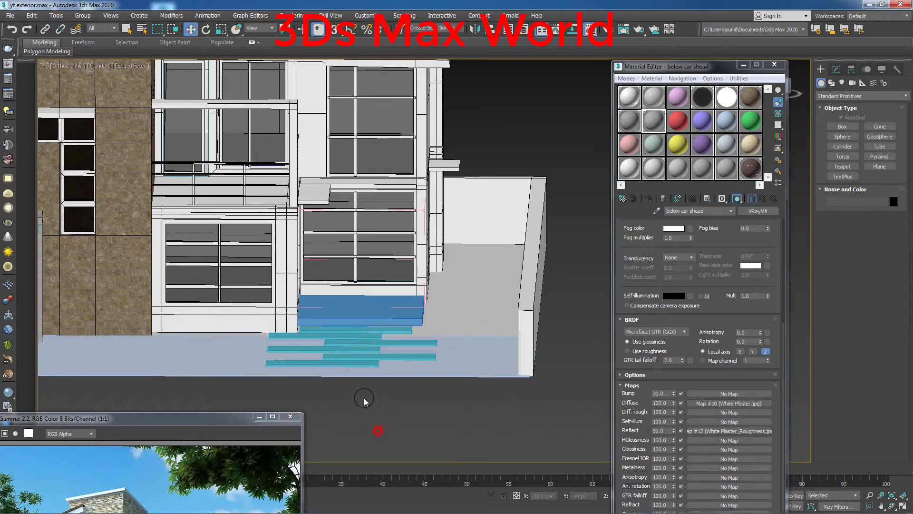
{"action": "left_click", "coordinate": [355, 364]}
{"action": "left_click", "coordinate": [384, 358]}
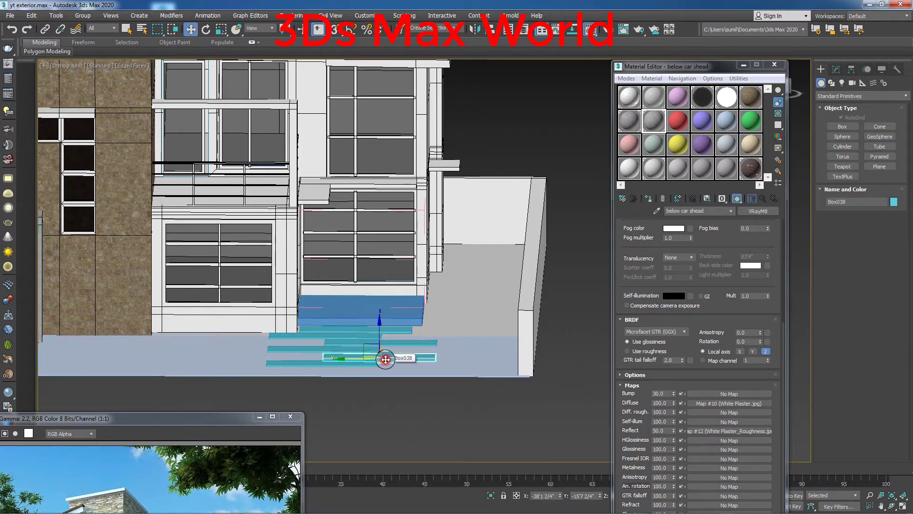
{"action": "left_click", "coordinate": [361, 364]}
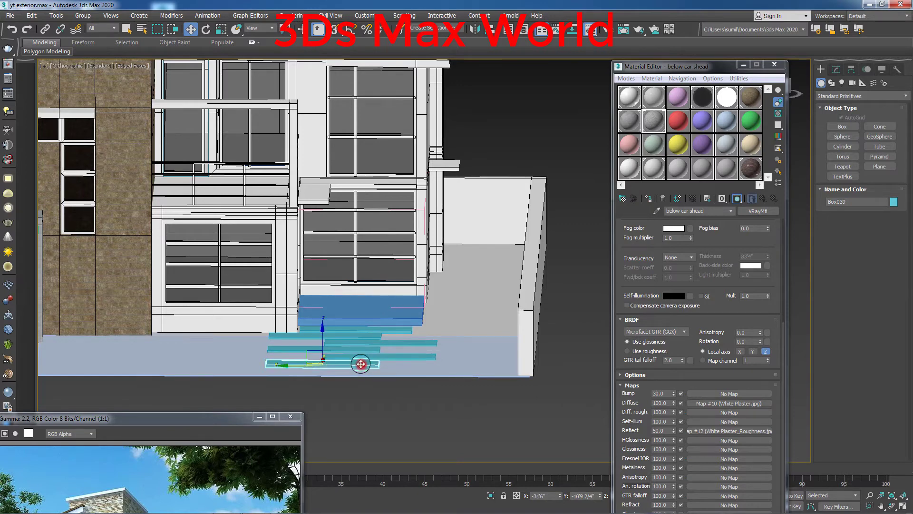
{"action": "left_click", "coordinate": [836, 70]}
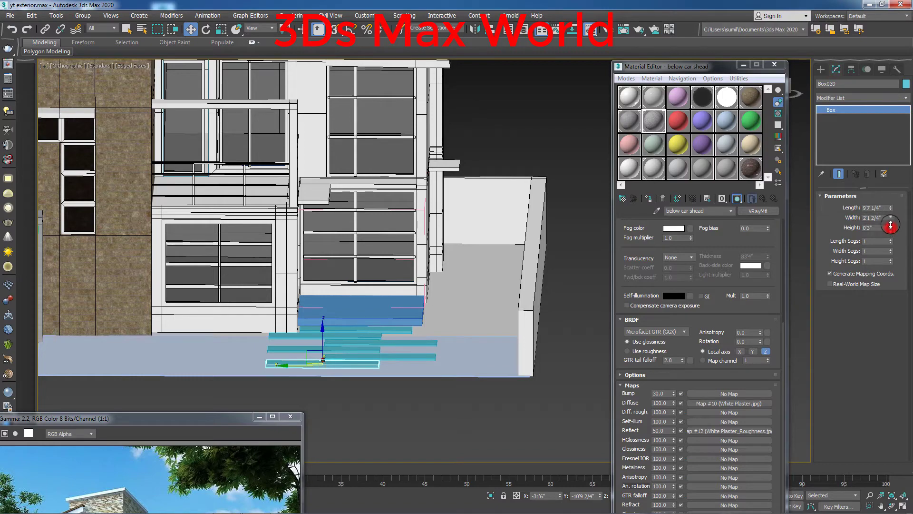
{"action": "left_click_drag", "start_coordinate": [891, 226], "coordinate": [881, 174]}
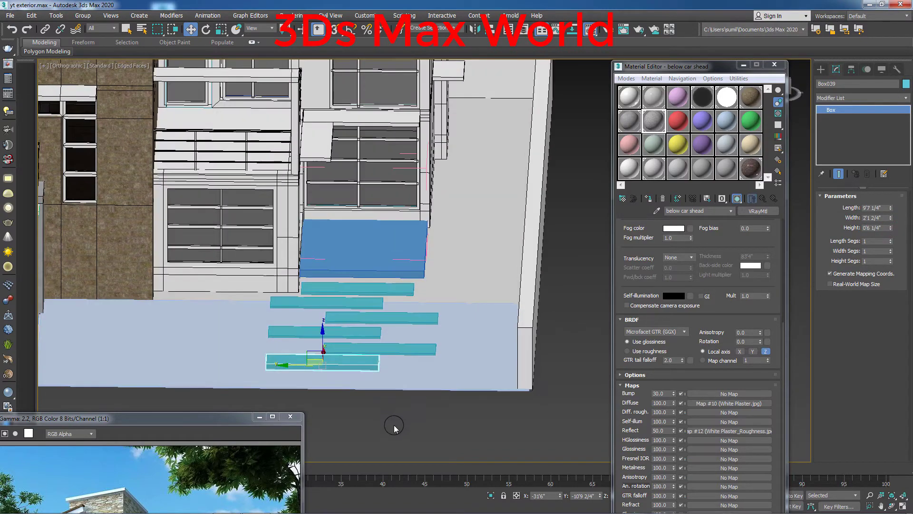
Step: Delete five other stepping slabs, leaving a single slab selected
{"action": "middle_click_drag", "start_coordinate": [395, 413], "coordinate": [372, 370], "text": "alt"}
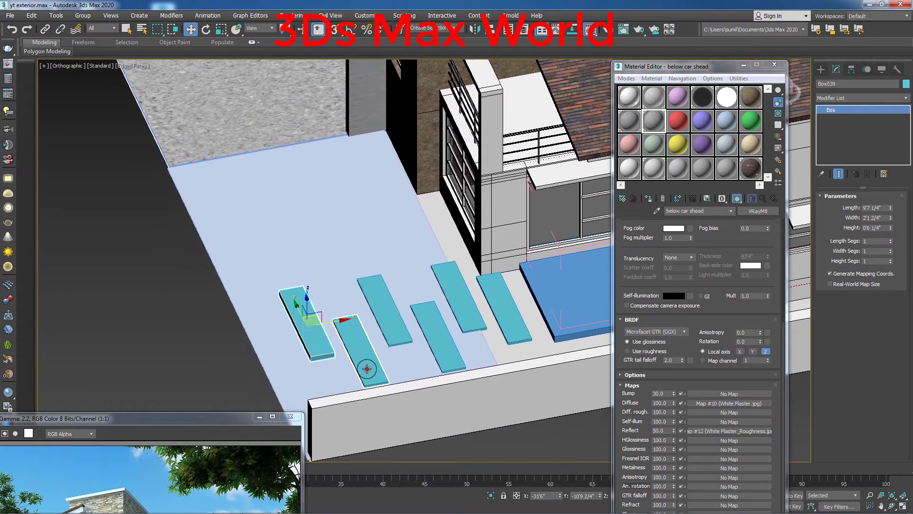
{"action": "left_click", "coordinate": [369, 367]}
{"action": "left_click", "coordinate": [398, 324], "text": "ctrl"}
{"action": "left_click", "coordinate": [445, 345], "text": "ctrl"}
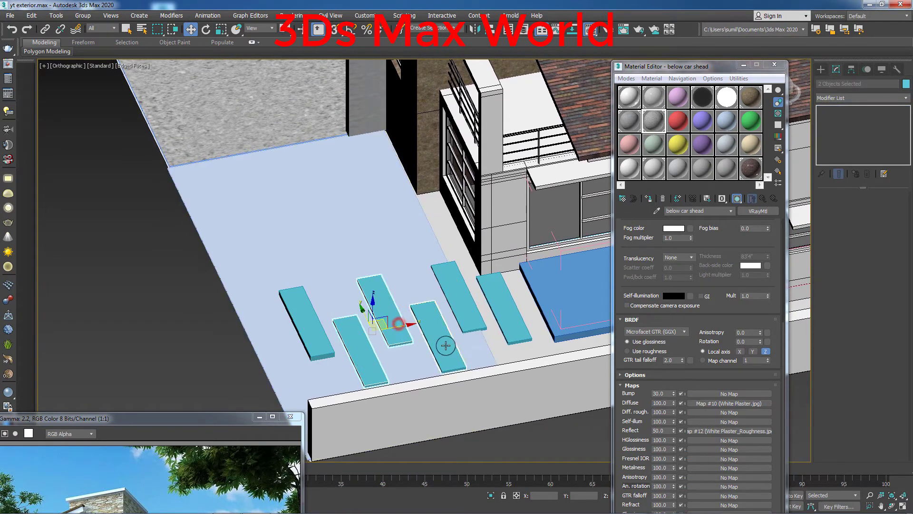
{"action": "left_click", "coordinate": [462, 309], "text": "ctrl"}
{"action": "left_click", "coordinate": [511, 314], "text": "ctrl"}
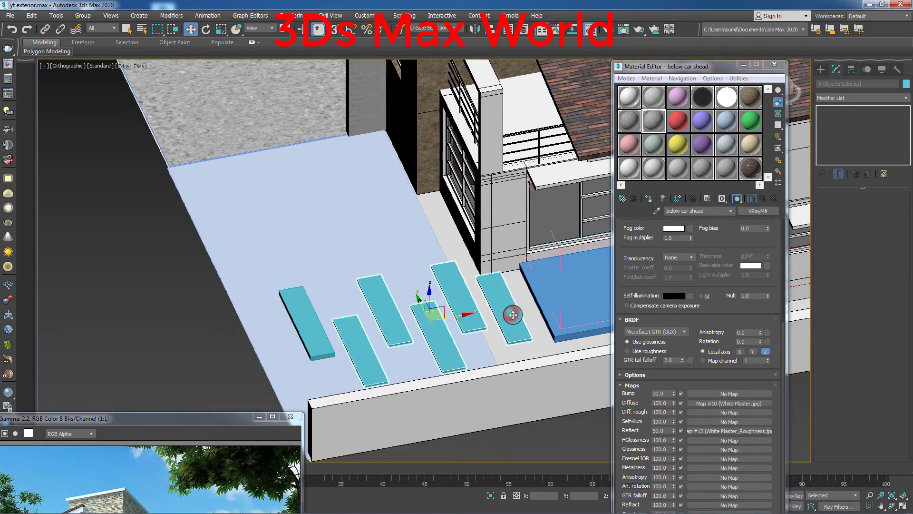
{"action": "key", "text": "Delete"}
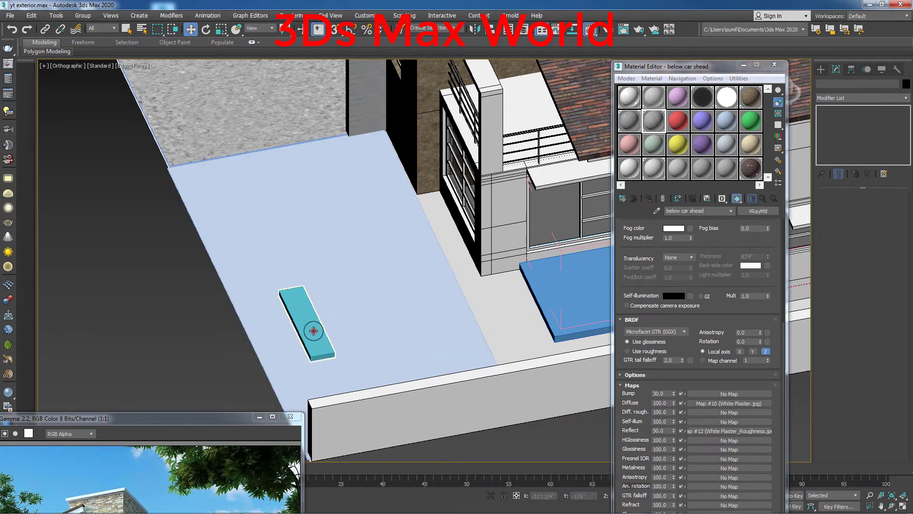
{"action": "left_click", "coordinate": [313, 330]}
Step: Clone the remaining slab into copies to its right and reposition the last copy
{"action": "left_click_drag", "start_coordinate": [332, 323], "coordinate": [384, 327], "text": "shift"}
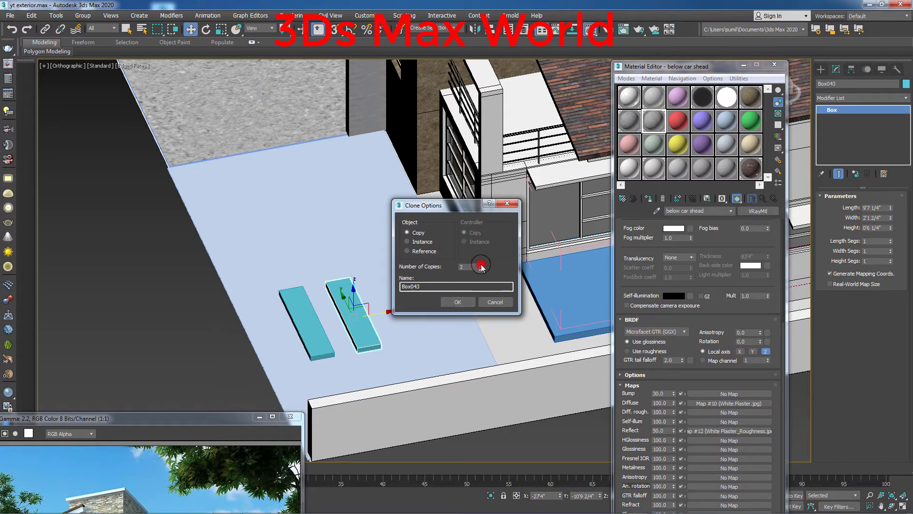
{"action": "left_click", "coordinate": [459, 302]}
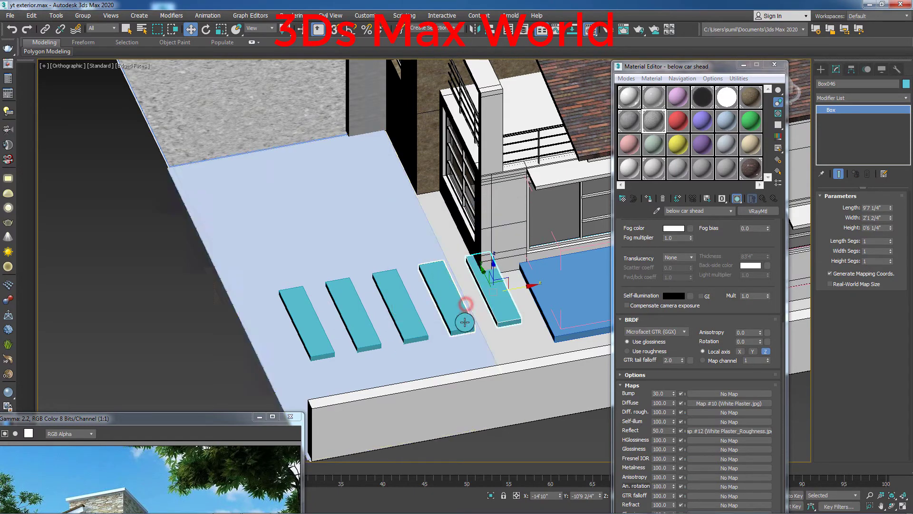
{"action": "left_click_drag", "start_coordinate": [489, 279], "coordinate": [507, 308]}
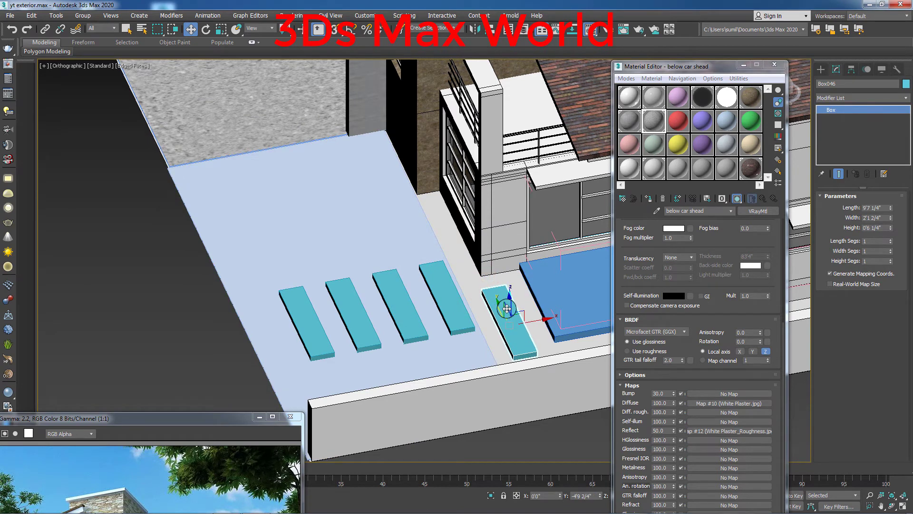
Step: Move the third and leftmost slabs toward the front to stagger the path
{"action": "left_click", "coordinate": [387, 326]}
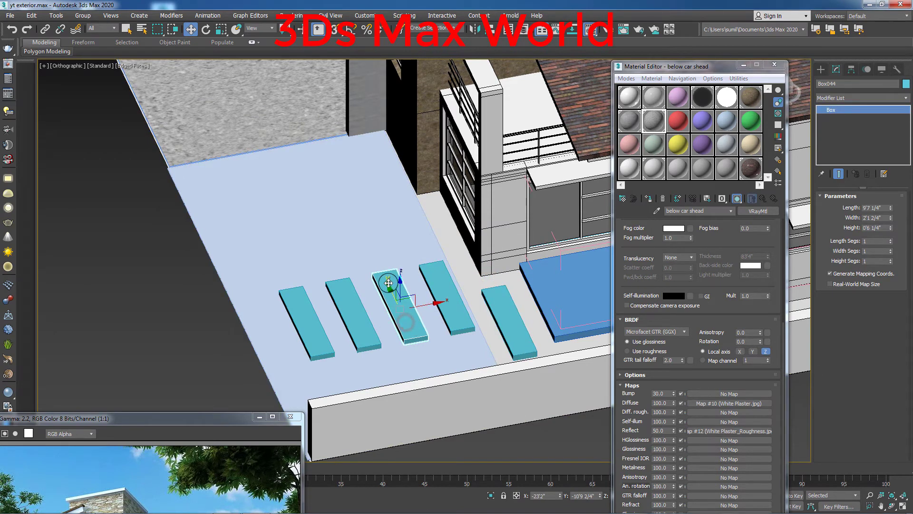
{"action": "left_click_drag", "start_coordinate": [388, 282], "coordinate": [399, 305]}
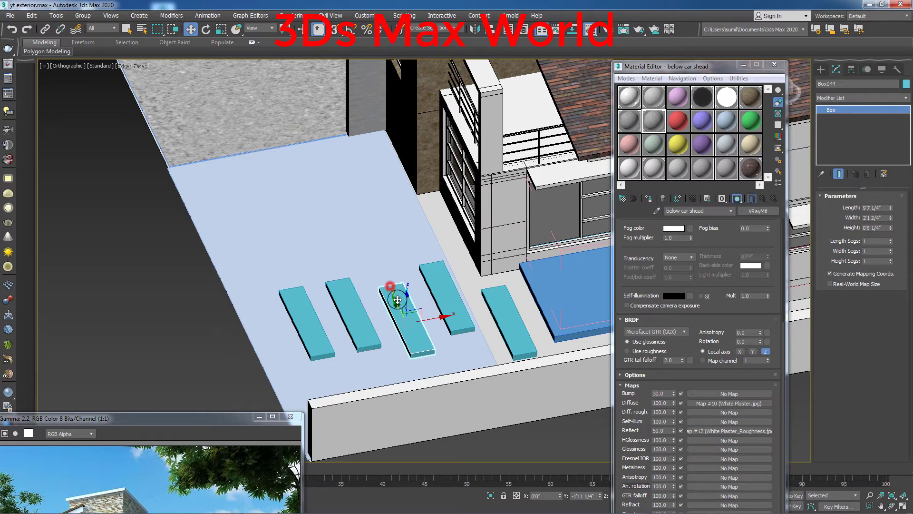
{"action": "left_click", "coordinate": [356, 320]}
{"action": "left_click", "coordinate": [307, 317]}
{"action": "mouse_move", "coordinate": [314, 309]}
{"action": "left_mouse_down"}
{"action": "mouse_move", "coordinate": [316, 329]}
{"action": "mouse_move", "coordinate": [297, 324]}
{"action": "mouse_move", "coordinate": [302, 316]}
{"action": "left_mouse_up"}
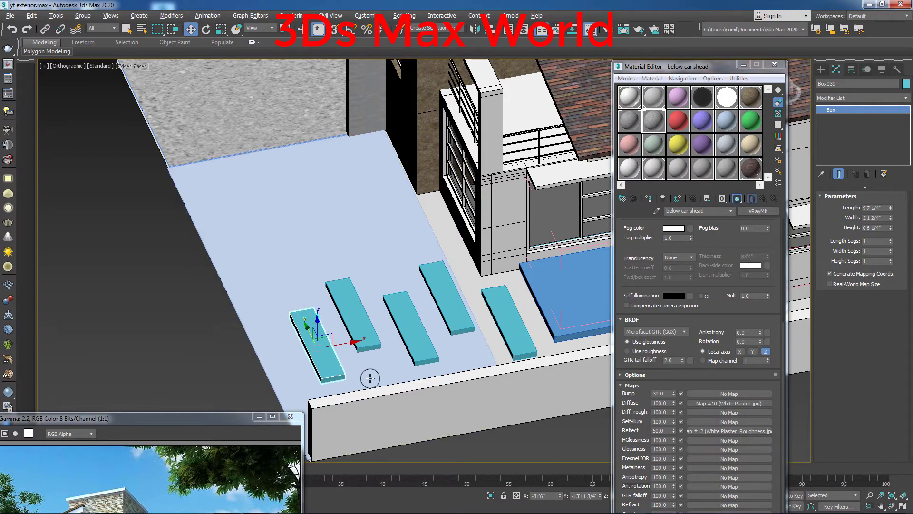
{"action": "middle_click_drag", "start_coordinate": [369, 378], "coordinate": [426, 369], "text": "alt"}
{"action": "middle_click_drag", "start_coordinate": [375, 338], "coordinate": [374, 306], "text": "alt"}
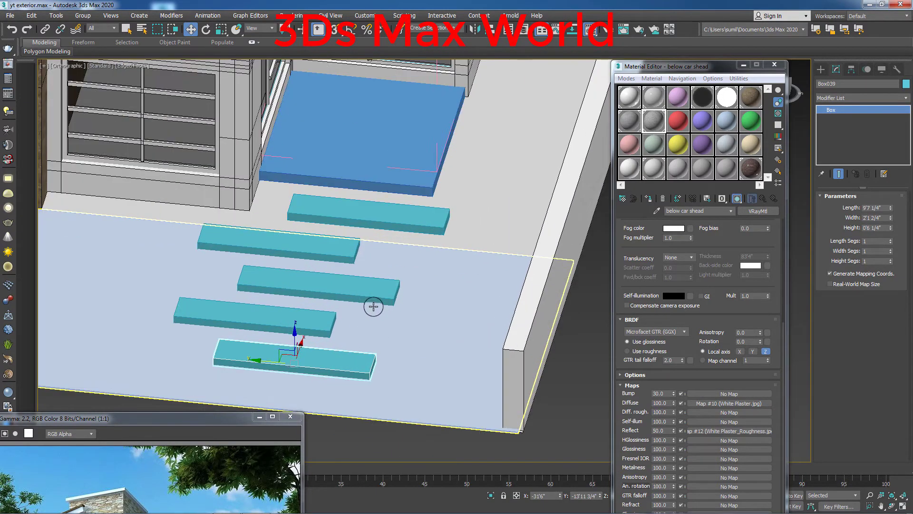
Step: Shift the entrance slab left and nudge the neighbouring slabs up-right
{"action": "left_click", "coordinate": [380, 249]}
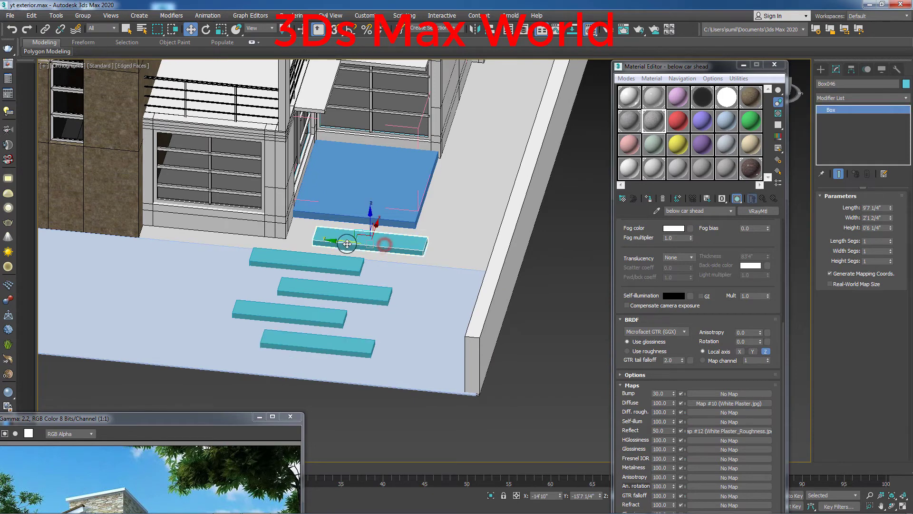
{"action": "left_click_drag", "start_coordinate": [347, 245], "coordinate": [334, 241]}
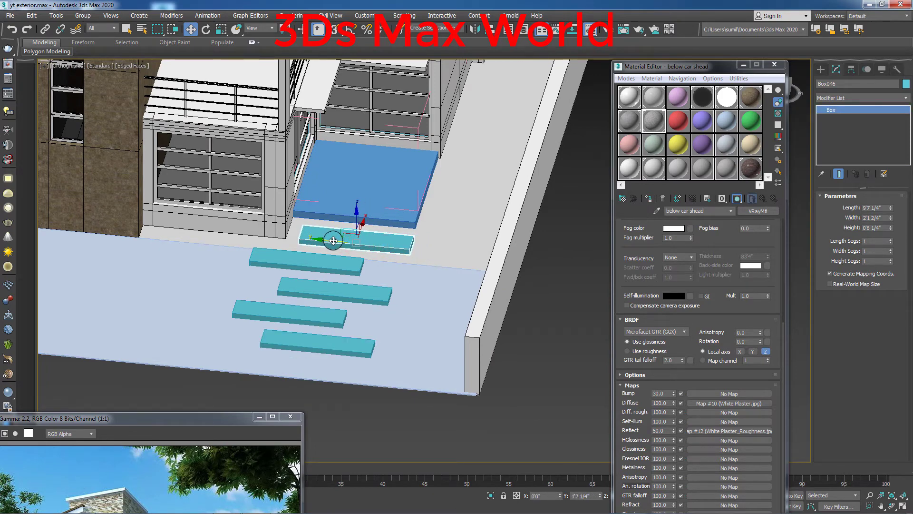
{"action": "left_click", "coordinate": [336, 265]}
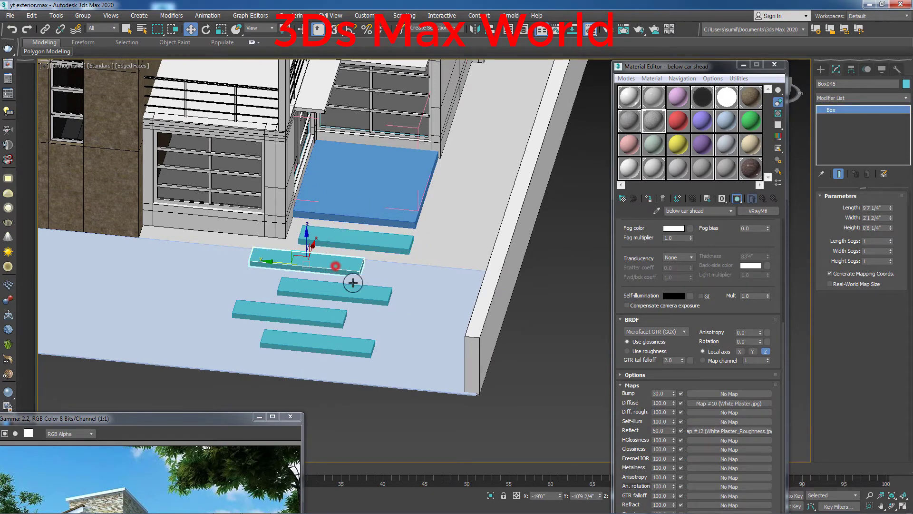
{"action": "left_click", "coordinate": [347, 348]}
{"action": "mouse_move", "coordinate": [387, 350]}
{"action": "middle_mouse_down", "text": "alt"}
{"action": "mouse_move", "coordinate": [346, 378]}
{"action": "mouse_move", "coordinate": [471, 272]}
{"action": "middle_mouse_up", "text": "alt"}
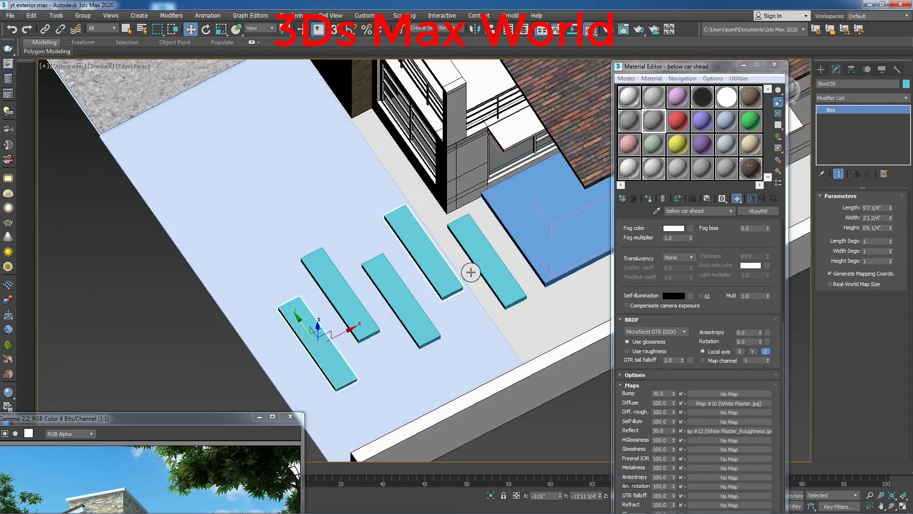
{"action": "left_click", "coordinate": [471, 272]}
{"action": "left_click_drag", "start_coordinate": [504, 255], "coordinate": [508, 252]}
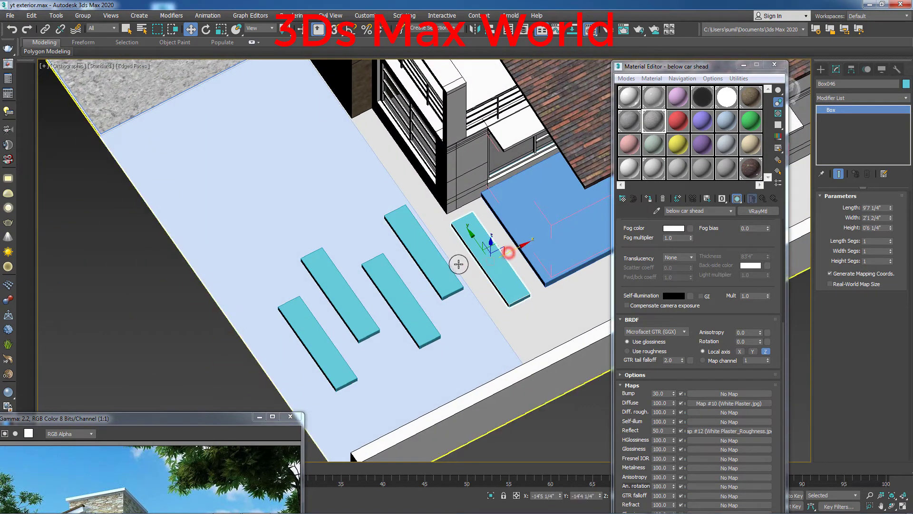
{"action": "left_click", "coordinate": [441, 271]}
{"action": "left_click_drag", "start_coordinate": [451, 243], "coordinate": [460, 243]}
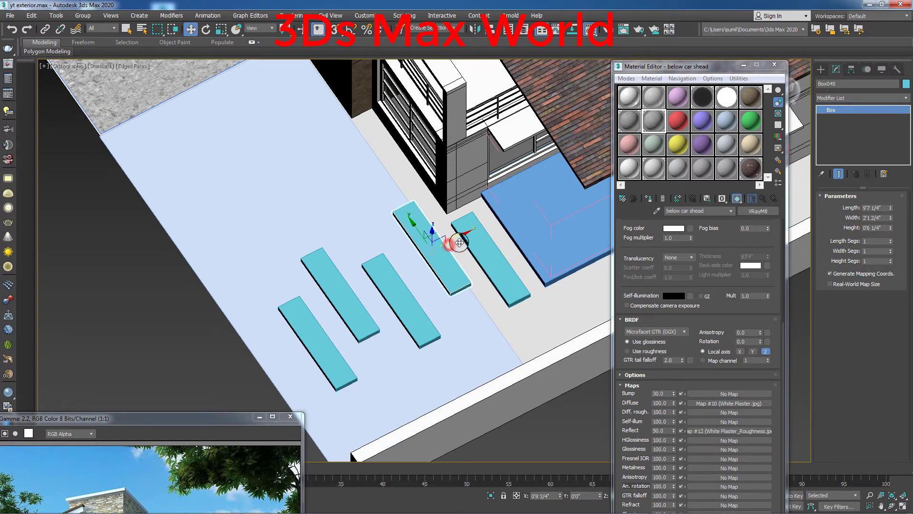
Step: Nudge the middle, next and lower-left slabs up-right into the zigzag path
{"action": "left_click", "coordinate": [411, 301]}
{"action": "left_click_drag", "start_coordinate": [411, 301], "coordinate": [419, 295]}
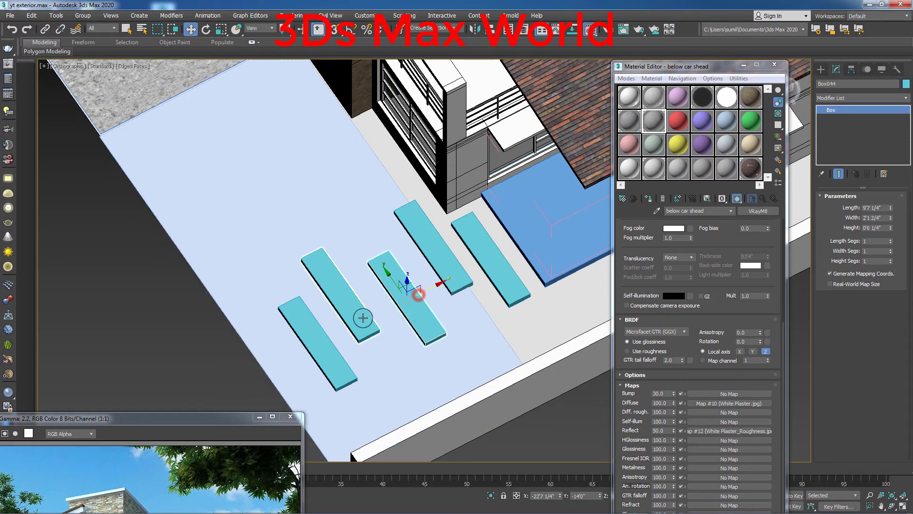
{"action": "left_click", "coordinate": [363, 317]}
{"action": "left_click_drag", "start_coordinate": [366, 279], "coordinate": [379, 281]}
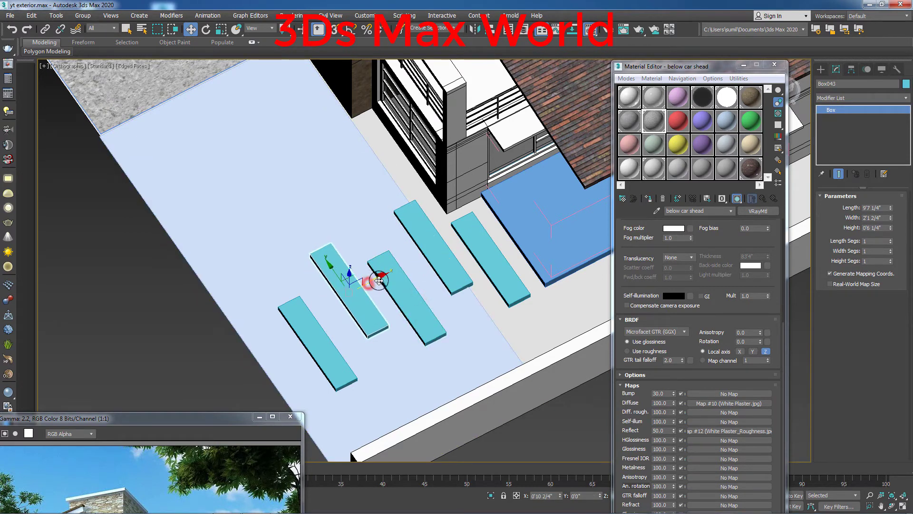
{"action": "left_click", "coordinate": [326, 343]}
{"action": "left_click_drag", "start_coordinate": [343, 325], "coordinate": [358, 326]}
Step: Shift-drag a sixth slab copy to the lower left, then select the ground box Box042
{"action": "mouse_move", "coordinate": [341, 336]}
{"action": "left_mouse_down", "text": "shift"}
{"action": "mouse_move", "coordinate": [318, 351]}
{"action": "mouse_move", "coordinate": [267, 316]}
{"action": "left_mouse_up", "text": "shift"}
{"action": "left_click", "coordinate": [440, 304]}
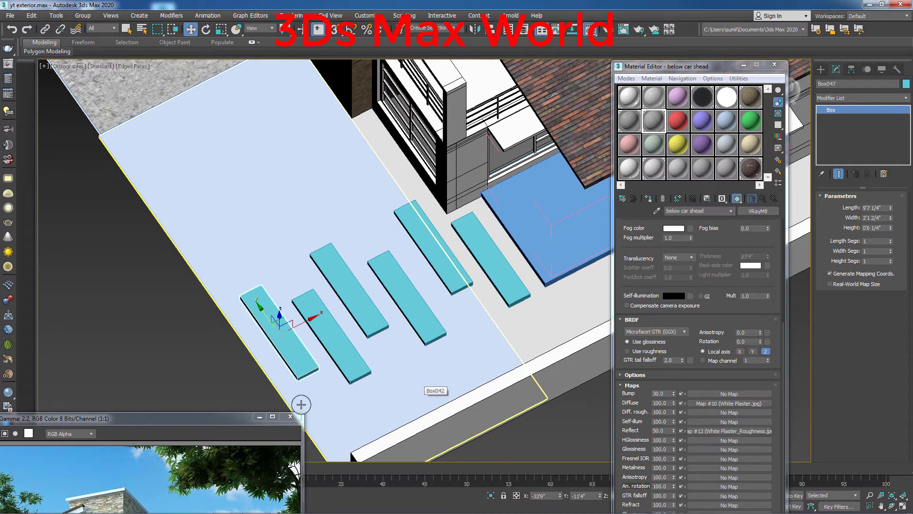
{"action": "left_click", "coordinate": [138, 327]}
{"action": "left_click", "coordinate": [269, 279]}
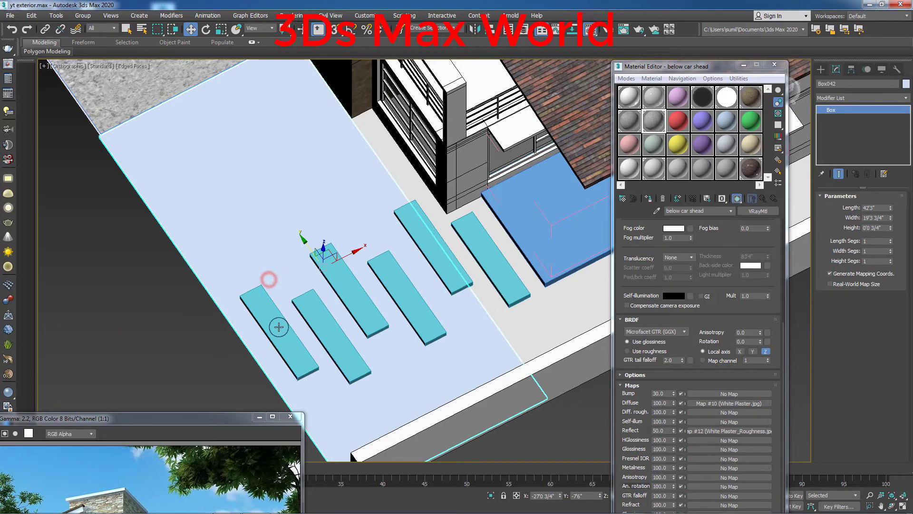
{"action": "scroll", "coordinate": [469, 337], "scroll_direction": "down", "scroll_amount": 3}
{"action": "scroll", "coordinate": [265, 204], "scroll_direction": "down", "scroll_amount": 1}
{"action": "scroll", "coordinate": [470, 274], "scroll_direction": "up", "scroll_amount": 1}
{"action": "scroll", "coordinate": [470, 274], "scroll_direction": "down", "scroll_amount": 2}
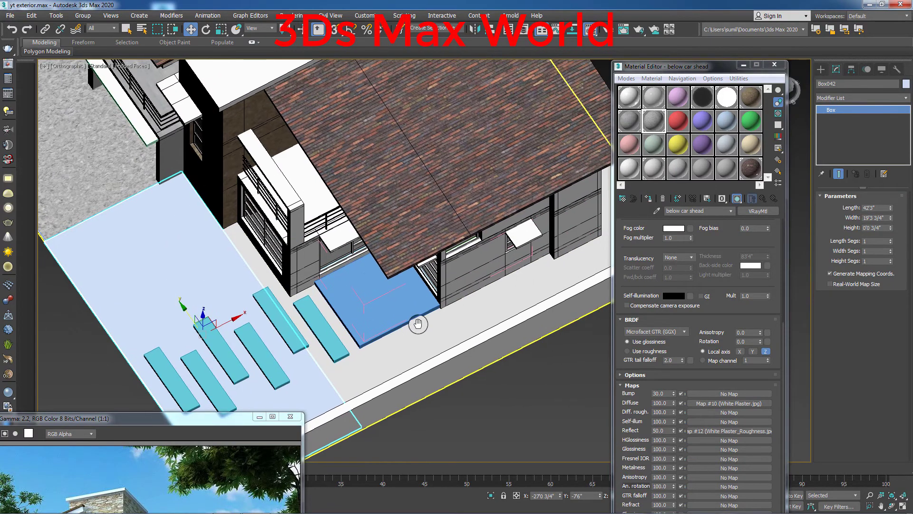
{"action": "scroll", "coordinate": [418, 320], "scroll_direction": "down", "scroll_amount": 2}
{"action": "left_click", "coordinate": [264, 291]}
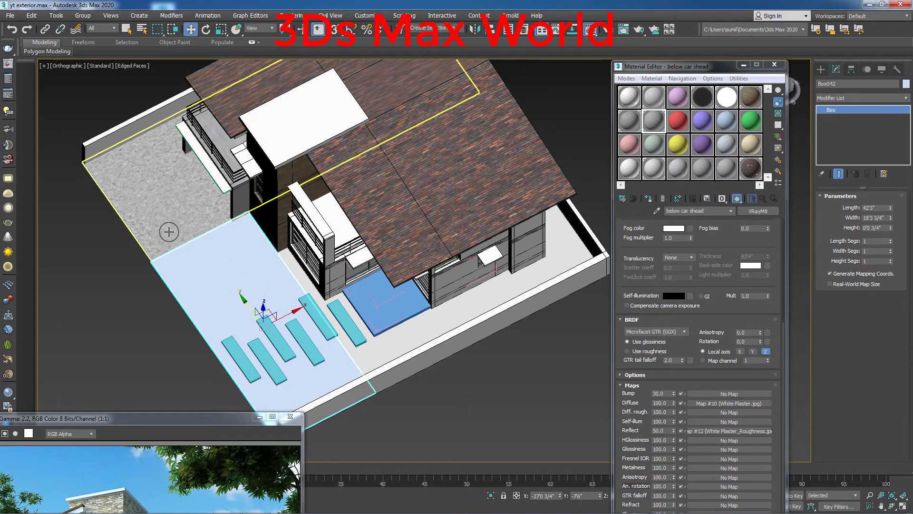
Step: Convert Box042 to Editable Poly and cut Swift Loop edge loops across it
{"action": "right_click", "coordinate": [211, 293]}
{"action": "mouse_move", "coordinate": [254, 396]}
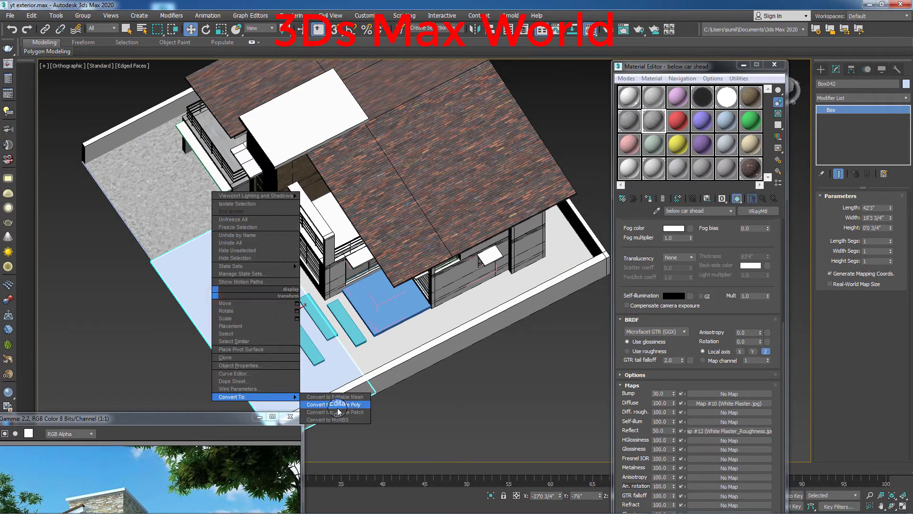
{"action": "left_click", "coordinate": [333, 404]}
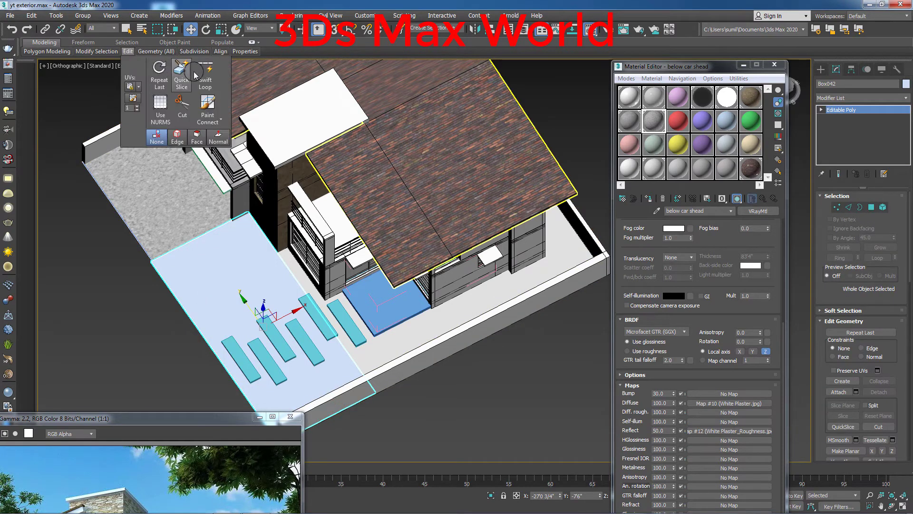
{"action": "left_click", "coordinate": [205, 74]}
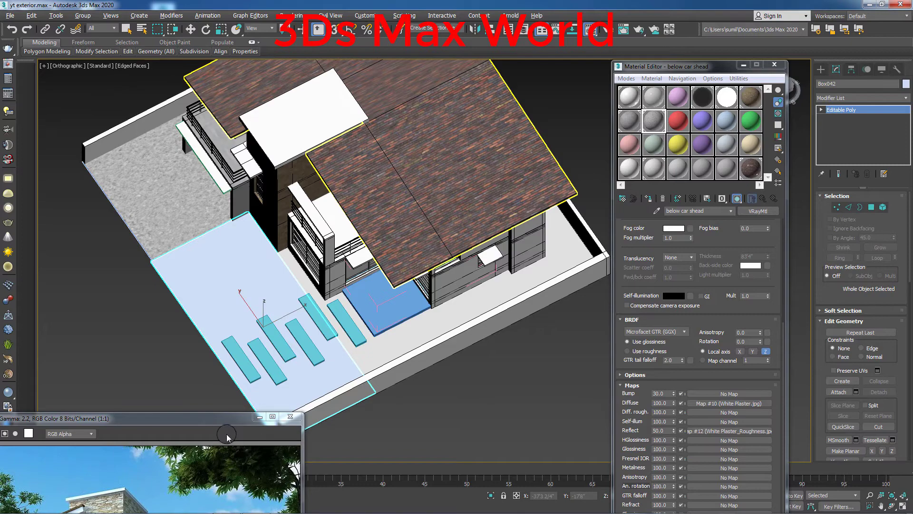
{"action": "middle_click_drag", "start_coordinate": [328, 418], "coordinate": [369, 405], "text": "alt"}
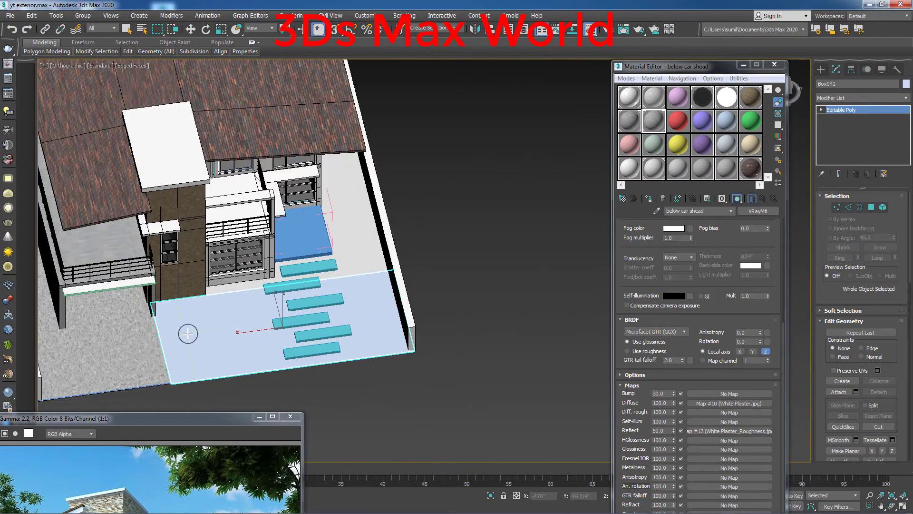
{"action": "scroll", "coordinate": [188, 333], "scroll_direction": "up", "scroll_amount": 3}
{"action": "scroll", "coordinate": [204, 351], "scroll_direction": "up", "scroll_amount": 4}
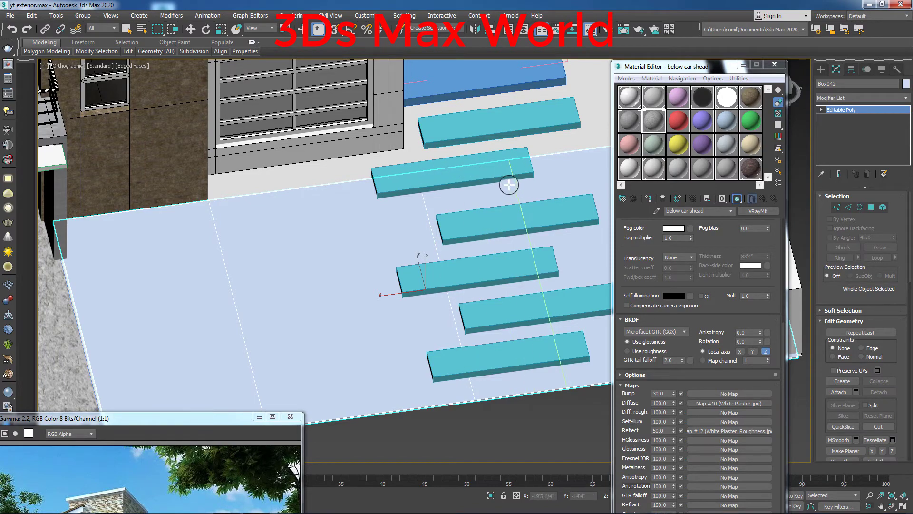
{"action": "mouse_move", "coordinate": [510, 183]}
{"action": "middle_mouse_down", "text": "alt"}
{"action": "mouse_move", "coordinate": [495, 171]}
{"action": "mouse_move", "coordinate": [518, 165]}
{"action": "mouse_move", "coordinate": [326, 183]}
{"action": "middle_mouse_up", "text": "alt"}
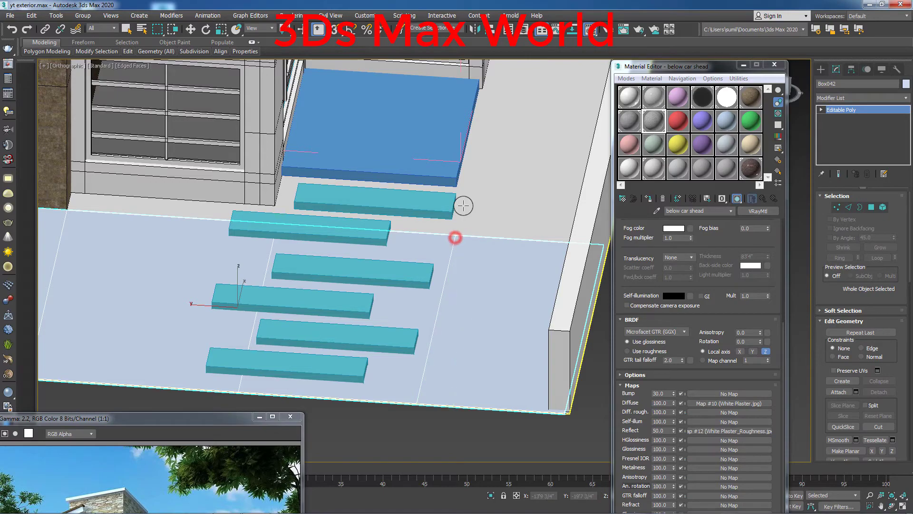
{"action": "key", "text": "w"}
{"action": "mouse_move", "coordinate": [518, 206]}
{"action": "middle_mouse_down", "text": "alt"}
{"action": "mouse_move", "coordinate": [477, 224]}
{"action": "mouse_move", "coordinate": [470, 266]}
{"action": "mouse_move", "coordinate": [414, 304]}
{"action": "mouse_move", "coordinate": [380, 269]}
{"action": "mouse_move", "coordinate": [308, 303]}
{"action": "middle_mouse_up", "text": "alt"}
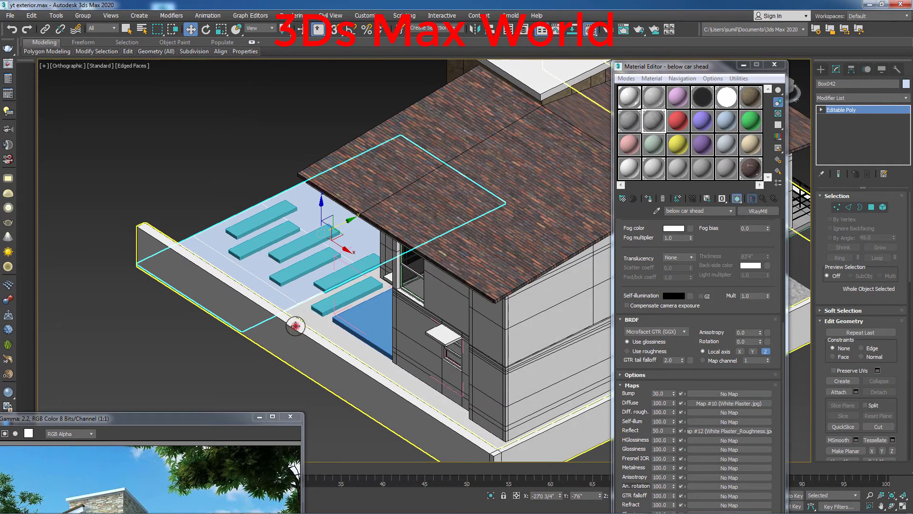
Step: Hide the left boundary wall and reselect the ground slab Box042
{"action": "left_click", "coordinate": [296, 322]}
{"action": "right_click", "coordinate": [293, 323]}
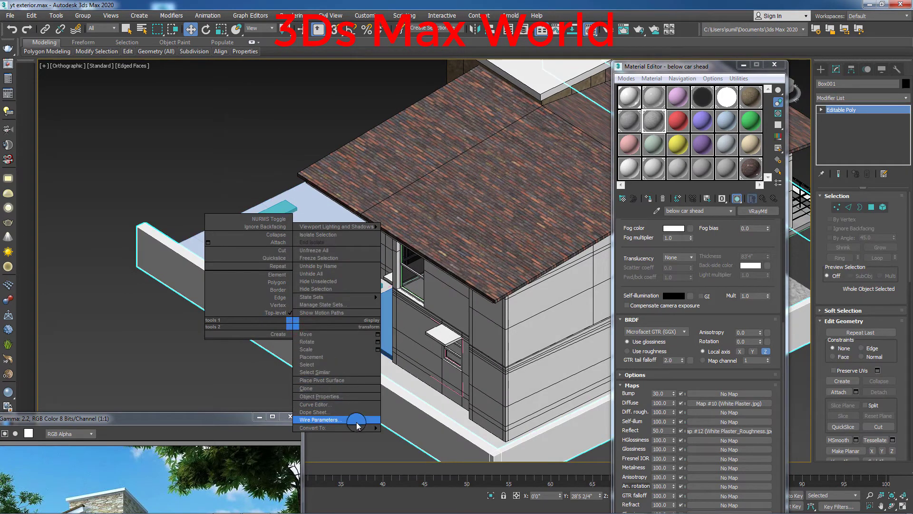
{"action": "left_click", "coordinate": [336, 289]}
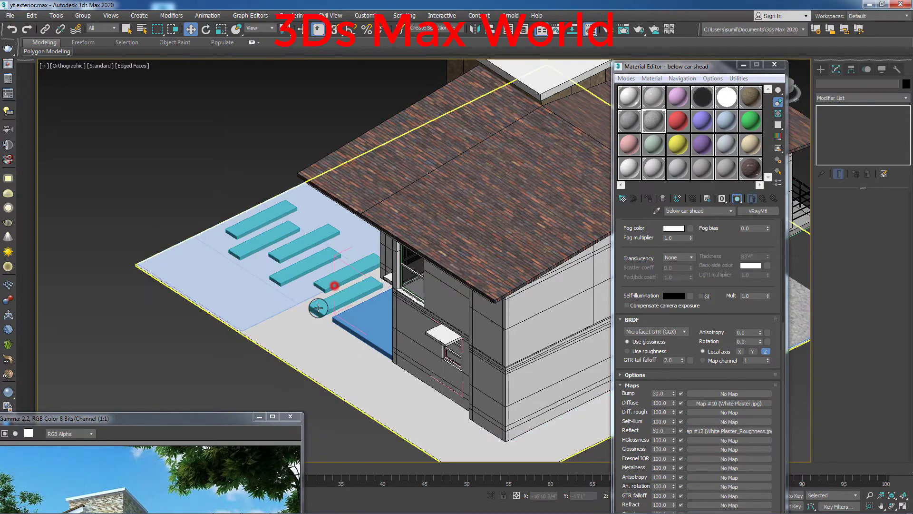
{"action": "left_click", "coordinate": [254, 316]}
{"action": "scroll", "coordinate": [255, 316], "scroll_direction": "up", "scroll_amount": 5}
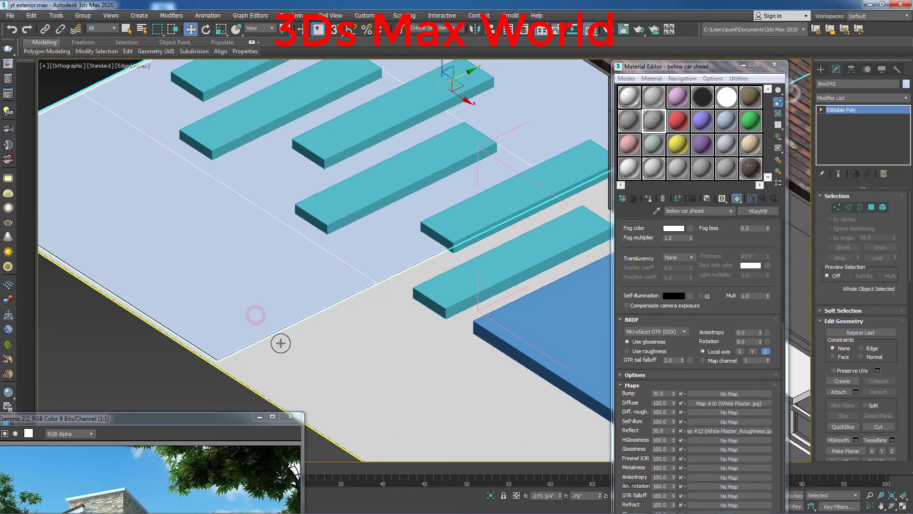
Step: In Polygon mode, select the ground slab's thin side strip
{"action": "left_click", "coordinate": [870, 208]}
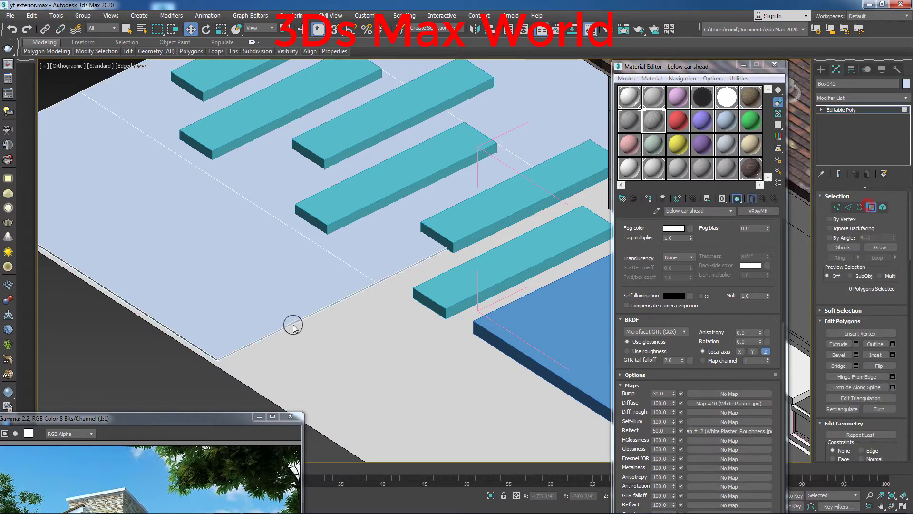
{"action": "left_click", "coordinate": [270, 323]}
{"action": "scroll", "coordinate": [270, 323], "scroll_direction": "up", "scroll_amount": 4}
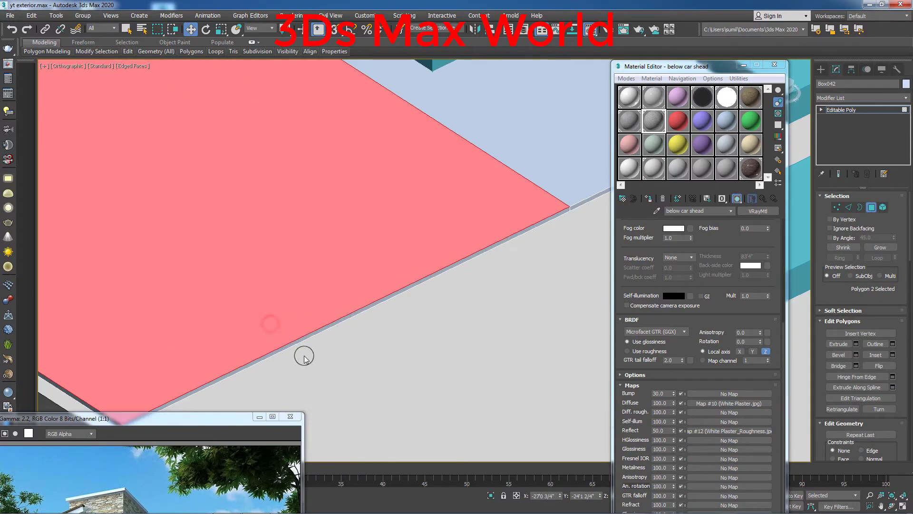
{"action": "left_click", "coordinate": [284, 348]}
{"action": "scroll", "coordinate": [306, 349], "scroll_direction": "down", "scroll_amount": 5}
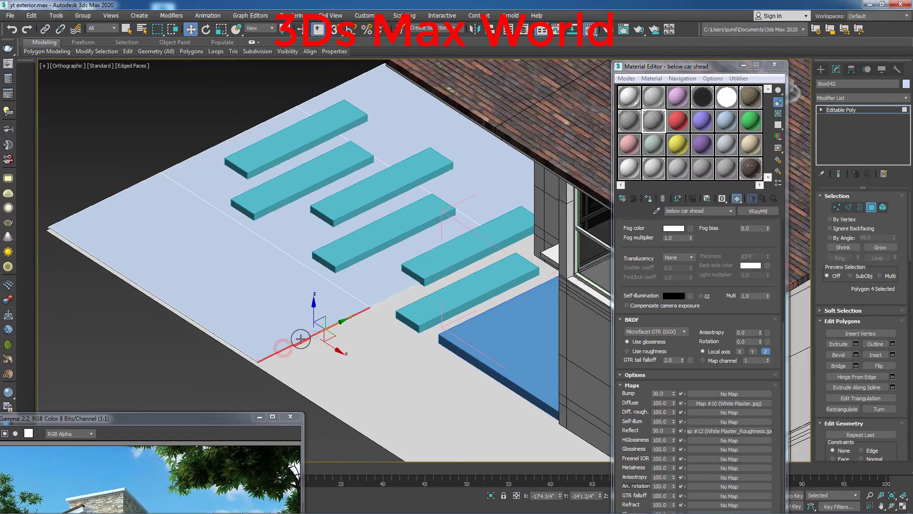
{"action": "scroll", "coordinate": [236, 256], "scroll_direction": "up", "scroll_amount": 2}
{"action": "scroll", "coordinate": [229, 257], "scroll_direction": "up", "scroll_amount": 2}
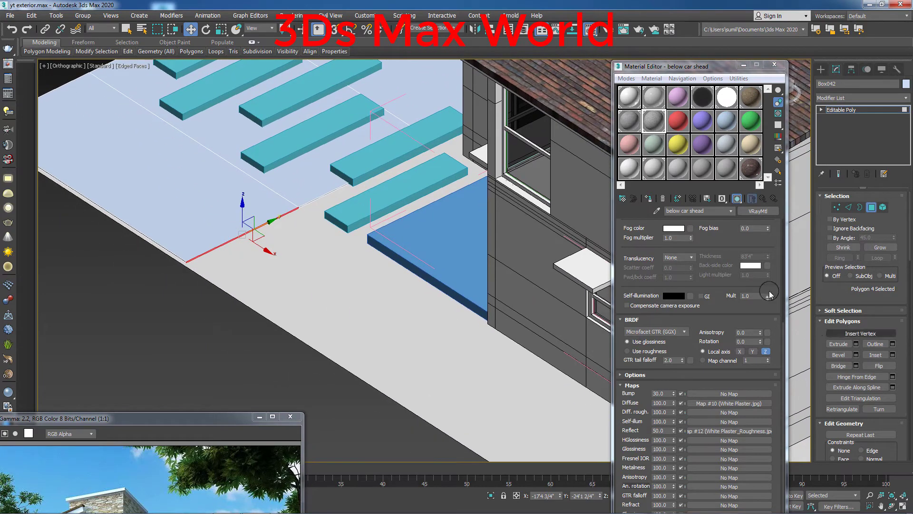
Step: Close the Material Editor, extrude the side strip and stretch it to the ground's far corner
{"action": "left_click", "coordinate": [775, 65]}
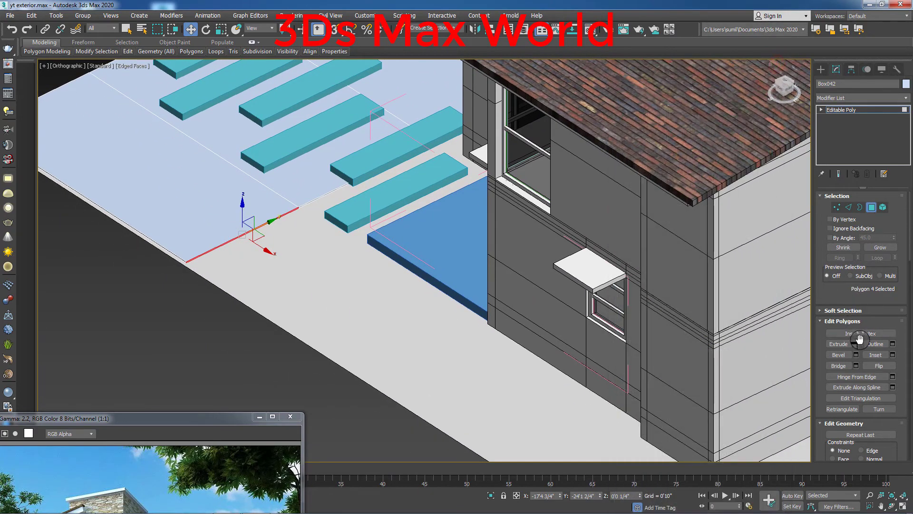
{"action": "left_click", "coordinate": [857, 343]}
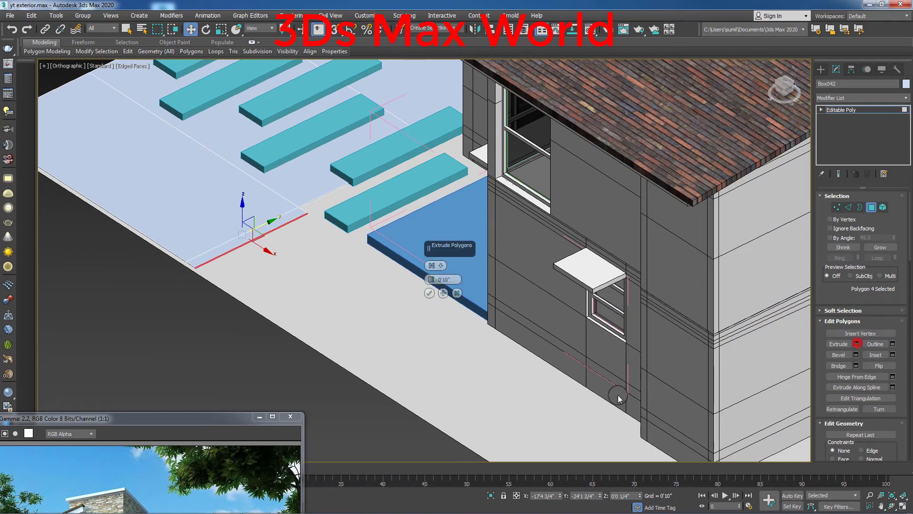
{"action": "left_click", "coordinate": [429, 293]}
{"action": "scroll", "coordinate": [489, 363], "scroll_direction": "down", "scroll_amount": 2}
{"action": "scroll", "coordinate": [330, 303], "scroll_direction": "up", "scroll_amount": 1}
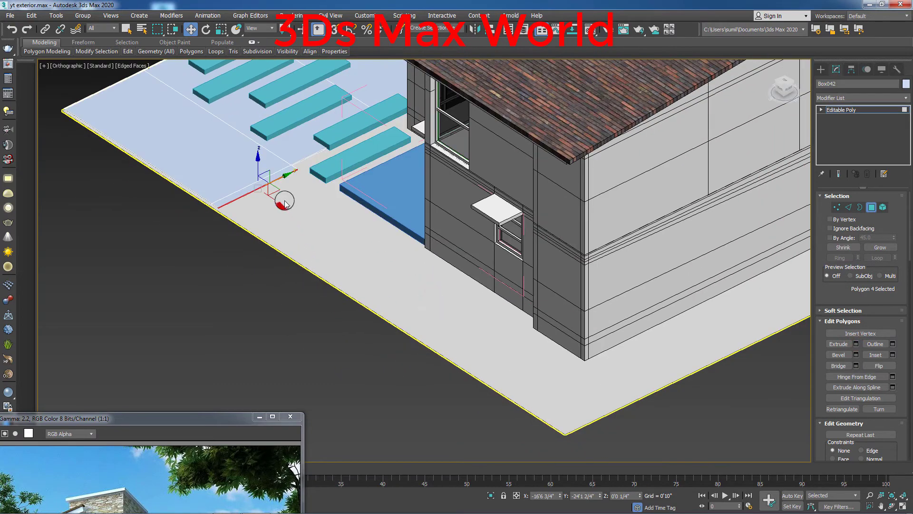
{"action": "left_click_drag", "start_coordinate": [285, 203], "coordinate": [561, 459]}
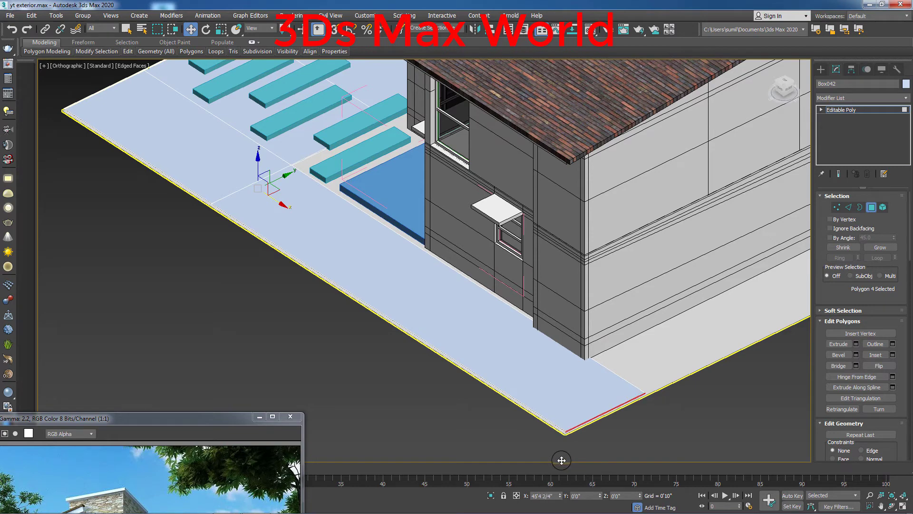
Step: Orbit around the house corner and select the large floor polygon there
{"action": "left_click", "coordinate": [524, 420]}
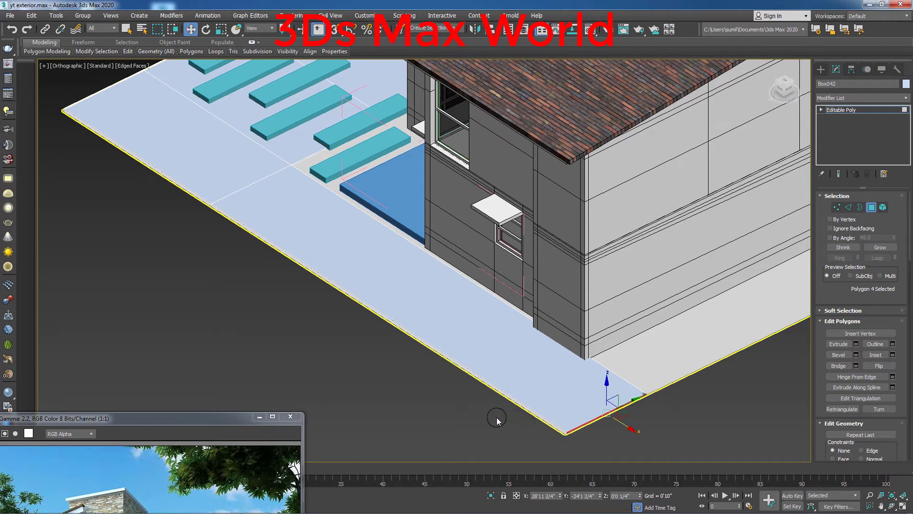
{"action": "middle_click_drag", "start_coordinate": [378, 352], "coordinate": [360, 365], "text": "alt"}
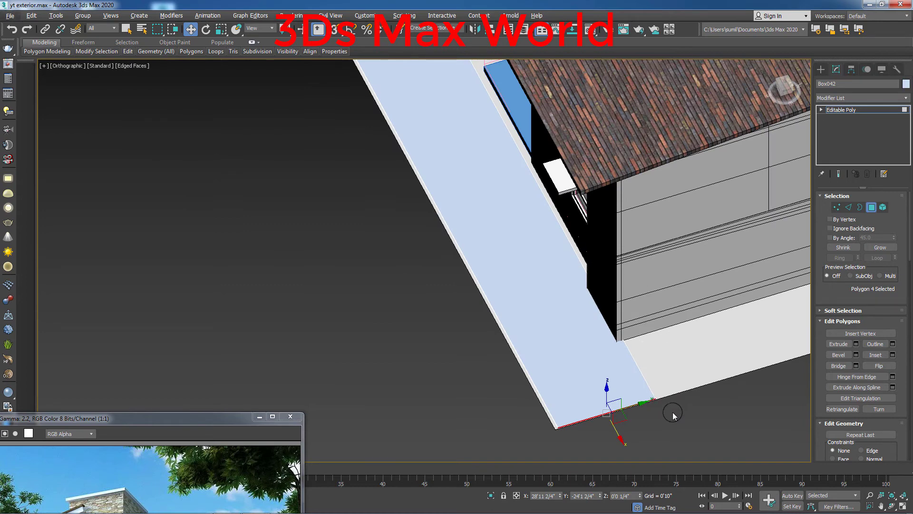
{"action": "mouse_move", "coordinate": [673, 416]}
{"action": "middle_mouse_down", "text": "alt"}
{"action": "mouse_move", "coordinate": [673, 392]}
{"action": "mouse_move", "coordinate": [628, 379]}
{"action": "mouse_move", "coordinate": [668, 429]}
{"action": "middle_mouse_up", "text": "alt"}
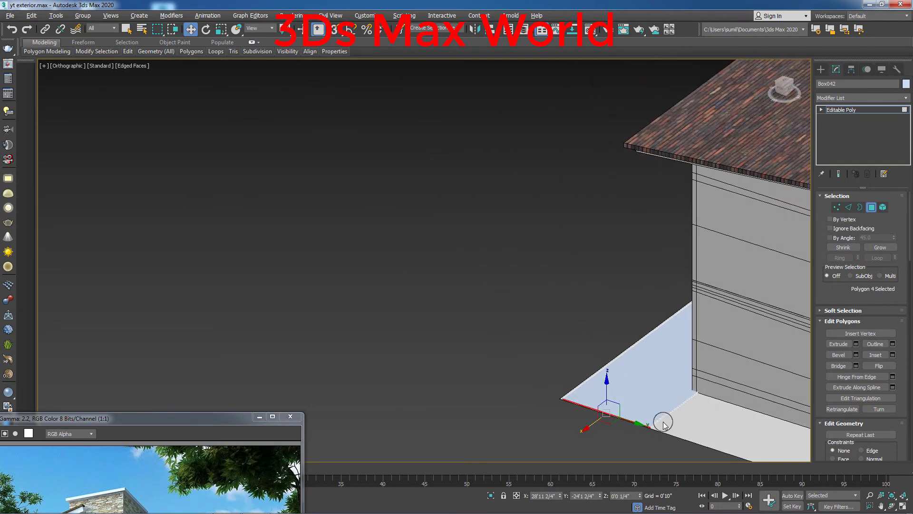
{"action": "left_click", "coordinate": [660, 420], "text": "ctrl"}
{"action": "key", "text": "z"}
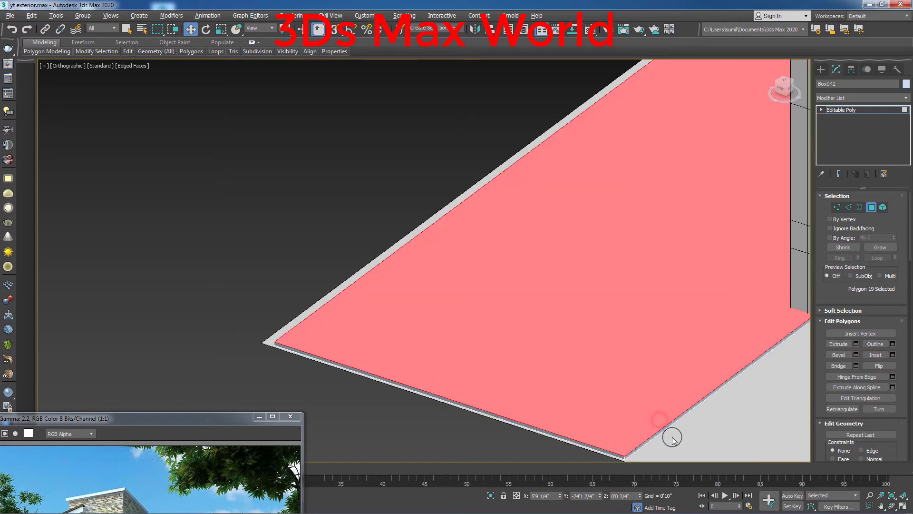
{"action": "left_click", "coordinate": [660, 436]}
{"action": "scroll", "coordinate": [661, 431], "scroll_direction": "down", "scroll_amount": 3}
{"action": "scroll", "coordinate": [699, 420], "scroll_direction": "down", "scroll_amount": 3}
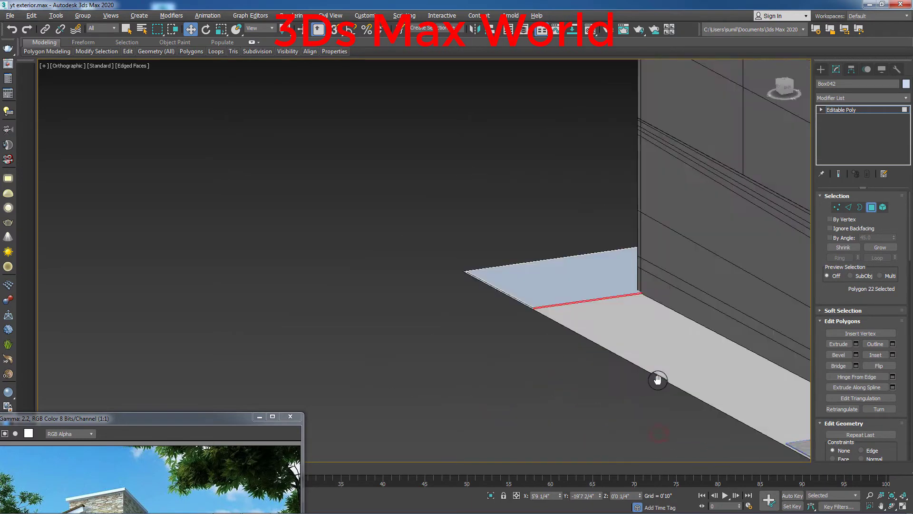
{"action": "scroll", "coordinate": [658, 379], "scroll_direction": "down", "scroll_amount": 5}
{"action": "scroll", "coordinate": [614, 389], "scroll_direction": "down", "scroll_amount": 3}
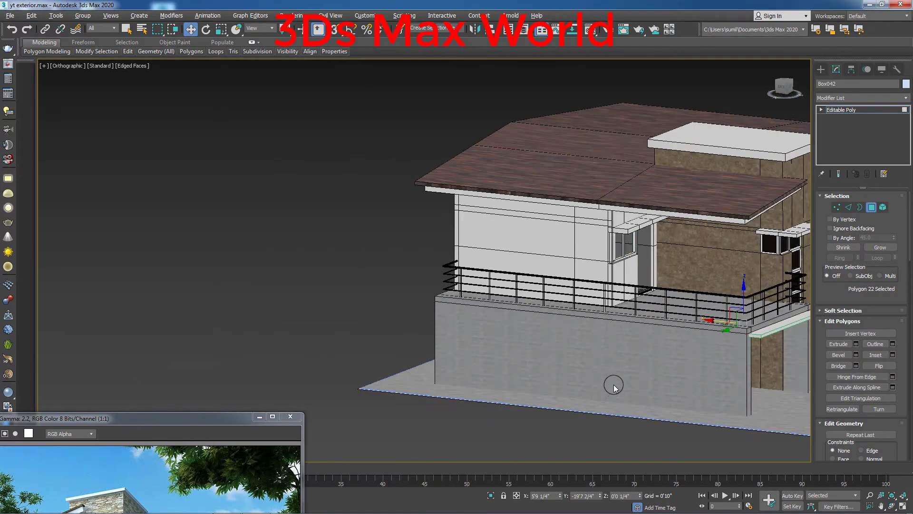
{"action": "scroll", "coordinate": [609, 386], "scroll_direction": "down", "scroll_amount": 2}
{"action": "scroll", "coordinate": [612, 388], "scroll_direction": "down", "scroll_amount": 1}
{"action": "scroll", "coordinate": [676, 404], "scroll_direction": "down", "scroll_amount": 2}
{"action": "mouse_move", "coordinate": [678, 401]}
{"action": "middle_mouse_down", "text": "alt"}
{"action": "mouse_move", "coordinate": [524, 380]}
{"action": "mouse_move", "coordinate": [479, 394]}
{"action": "mouse_move", "coordinate": [515, 309]}
{"action": "middle_mouse_up", "text": "alt"}
{"action": "scroll", "coordinate": [515, 309], "scroll_direction": "up", "scroll_amount": 5}
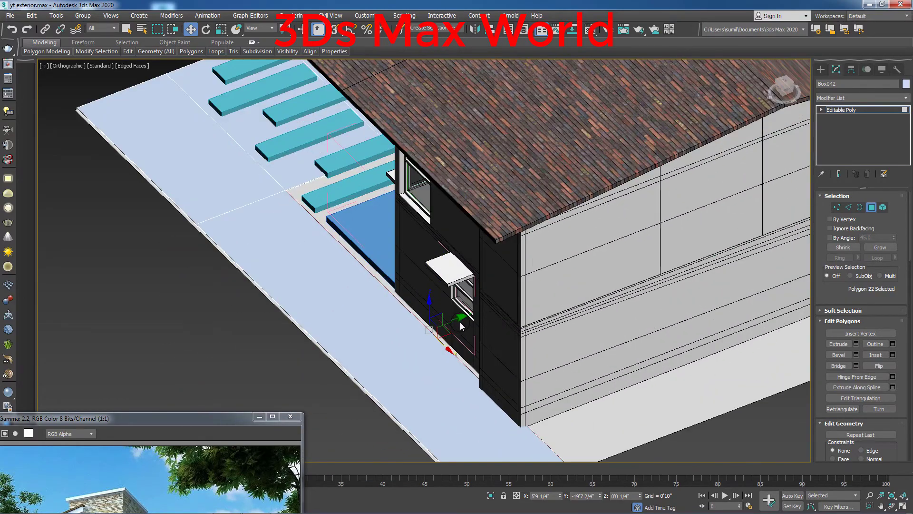
{"action": "scroll", "coordinate": [452, 326], "scroll_direction": "up", "scroll_amount": 3}
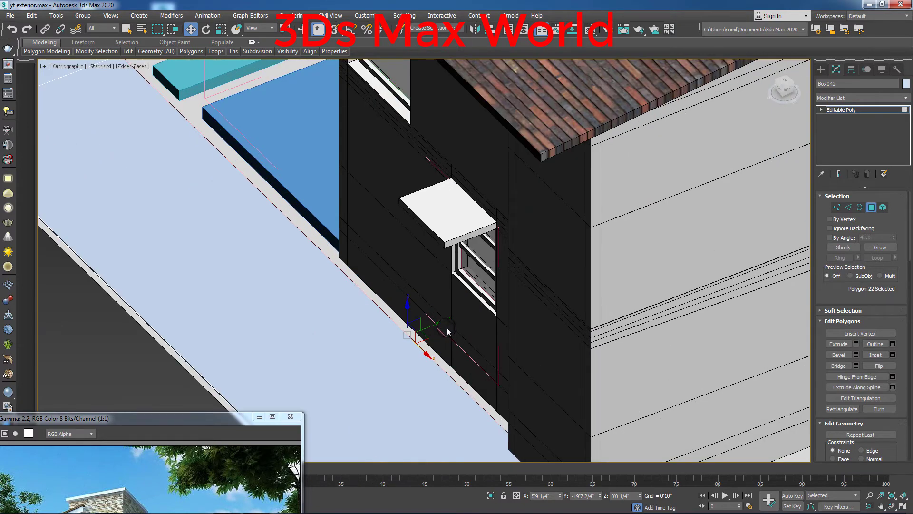
{"action": "middle_click_drag", "start_coordinate": [447, 327], "coordinate": [427, 281]}
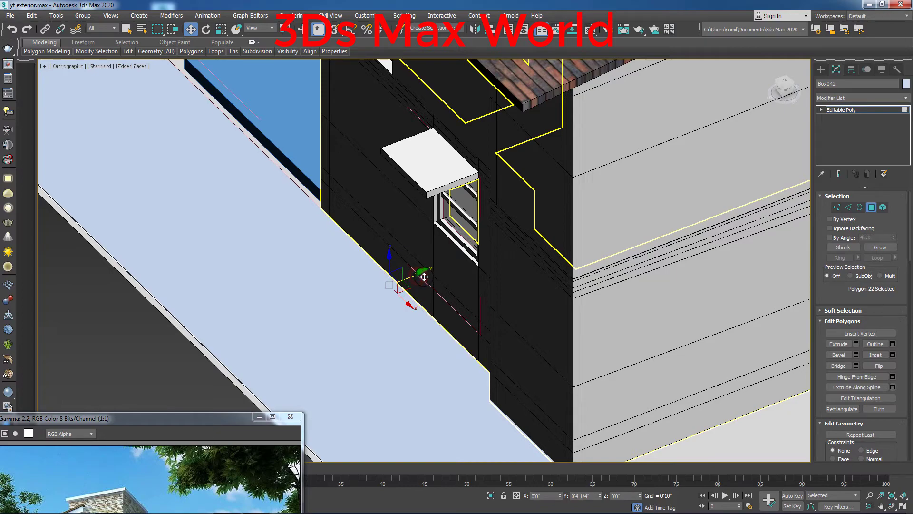
{"action": "scroll", "coordinate": [428, 300], "scroll_direction": "down", "scroll_amount": 3}
{"action": "scroll", "coordinate": [441, 323], "scroll_direction": "down", "scroll_amount": 3}
{"action": "mouse_move", "coordinate": [431, 332]}
{"action": "middle_mouse_down", "text": "alt"}
{"action": "mouse_move", "coordinate": [491, 338]}
{"action": "mouse_move", "coordinate": [484, 346]}
{"action": "mouse_move", "coordinate": [436, 343]}
{"action": "middle_mouse_up", "text": "alt"}
{"action": "scroll", "coordinate": [504, 340], "scroll_direction": "up", "scroll_amount": 3}
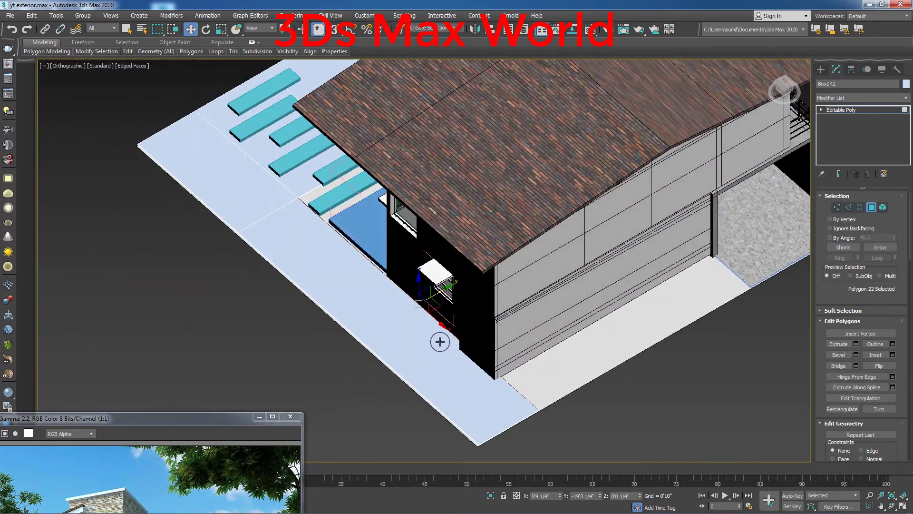
{"action": "scroll", "coordinate": [337, 212], "scroll_direction": "up", "scroll_amount": 5}
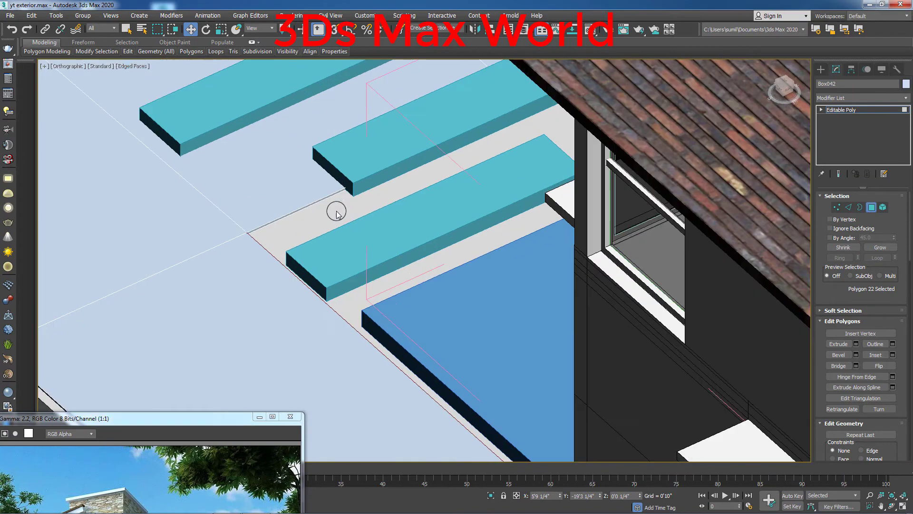
Step: Extrude the grey floor polygon by the steps and slide it along X to the blue box's edge
{"action": "left_click", "coordinate": [313, 206]}
{"action": "middle_click_drag", "start_coordinate": [383, 211], "coordinate": [428, 222], "text": "alt"}
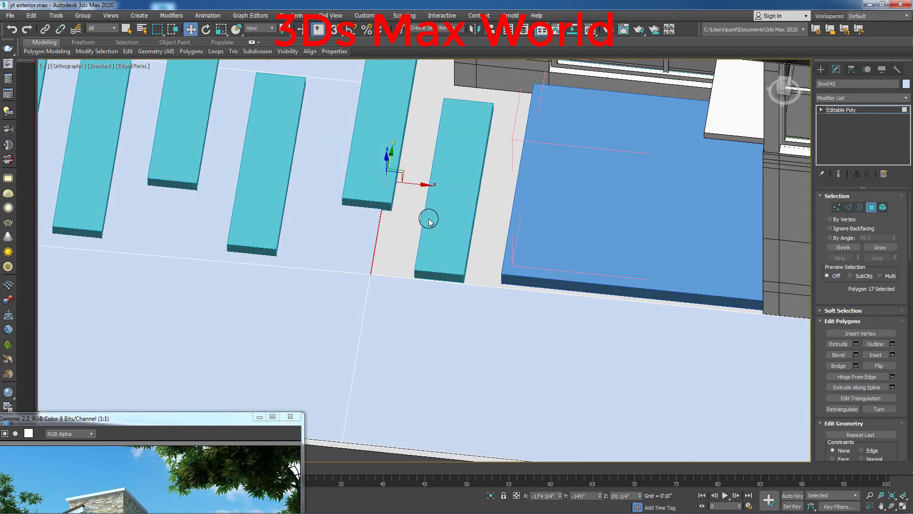
{"action": "scroll", "coordinate": [428, 221], "scroll_direction": "down", "scroll_amount": 3}
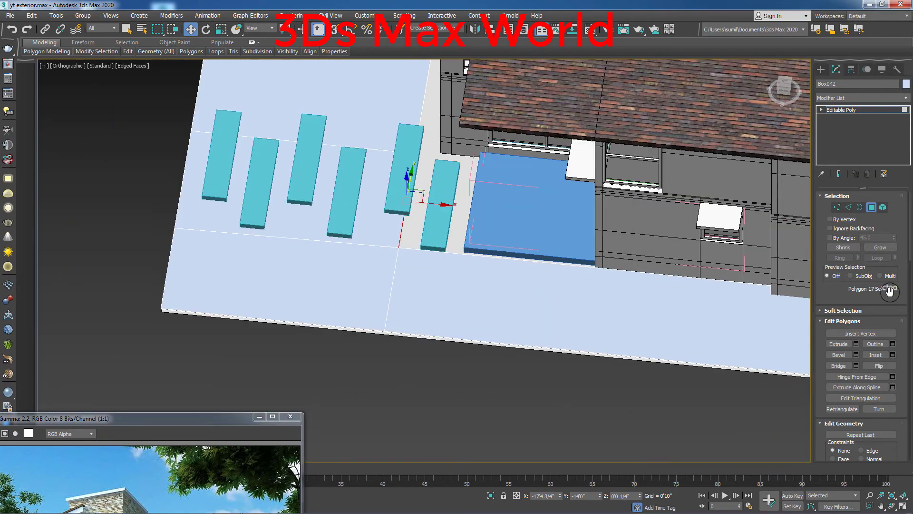
{"action": "left_click", "coordinate": [856, 344]}
{"action": "left_click", "coordinate": [440, 291]}
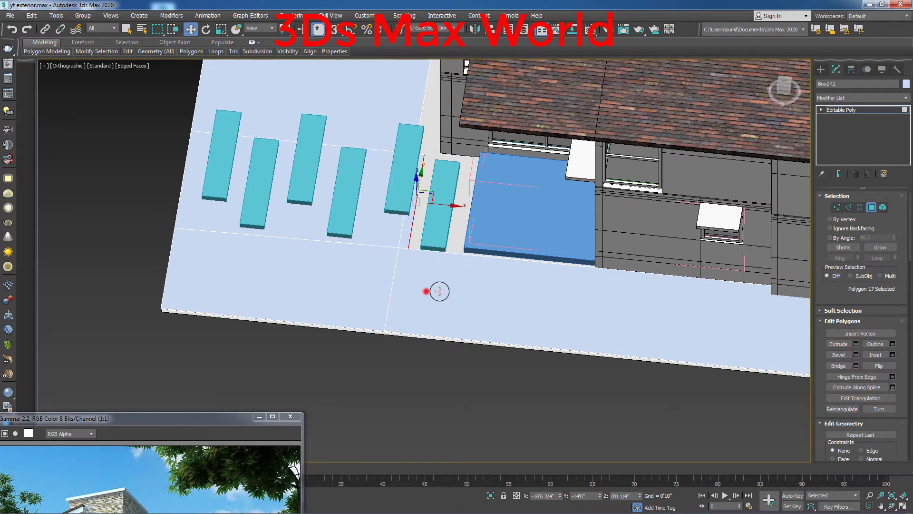
{"action": "mouse_move", "coordinate": [439, 292]}
{"action": "middle_mouse_down", "text": "alt"}
{"action": "mouse_move", "coordinate": [518, 265]}
{"action": "mouse_move", "coordinate": [488, 223]}
{"action": "middle_mouse_up", "text": "alt"}
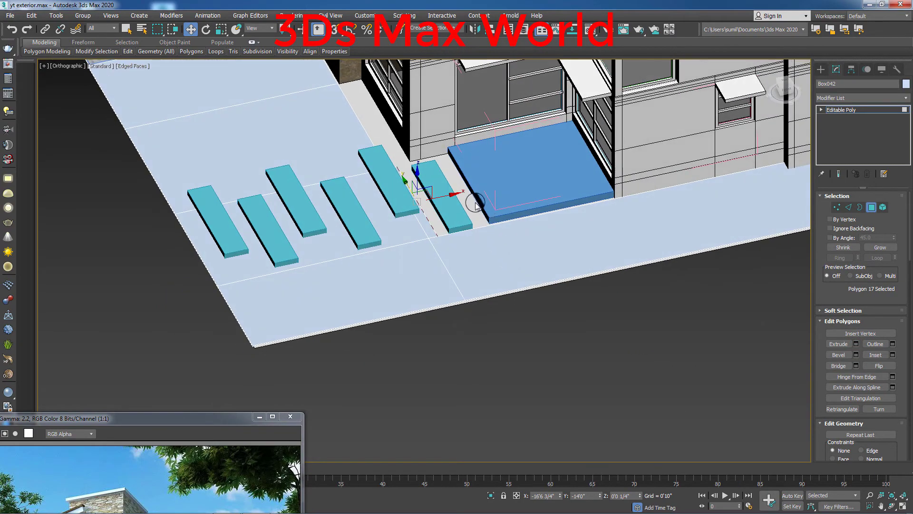
{"action": "left_click_drag", "start_coordinate": [458, 195], "coordinate": [504, 196]}
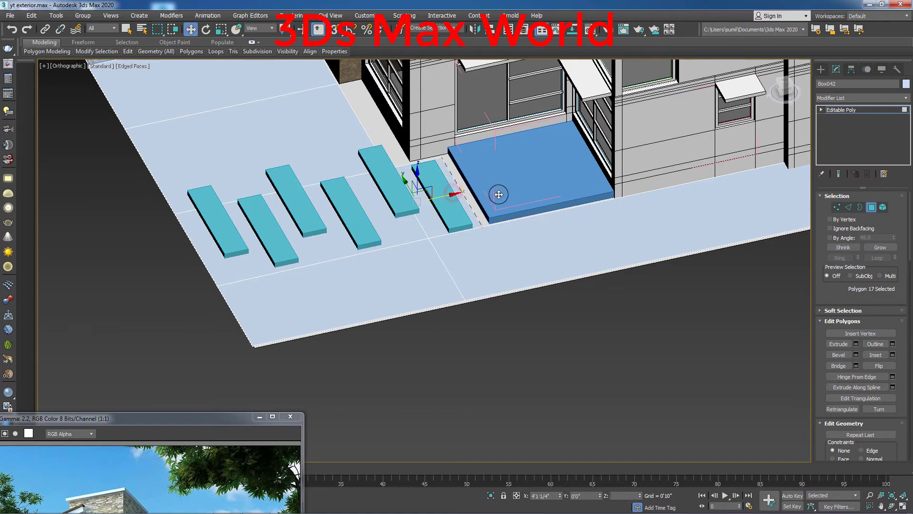
{"action": "mouse_move", "coordinate": [504, 196]}
{"action": "middle_mouse_down", "text": "alt"}
{"action": "mouse_move", "coordinate": [465, 210]}
{"action": "mouse_move", "coordinate": [540, 224]}
{"action": "mouse_move", "coordinate": [404, 264]}
{"action": "middle_mouse_up", "text": "alt"}
{"action": "scroll", "coordinate": [403, 265], "scroll_direction": "up", "scroll_amount": 5}
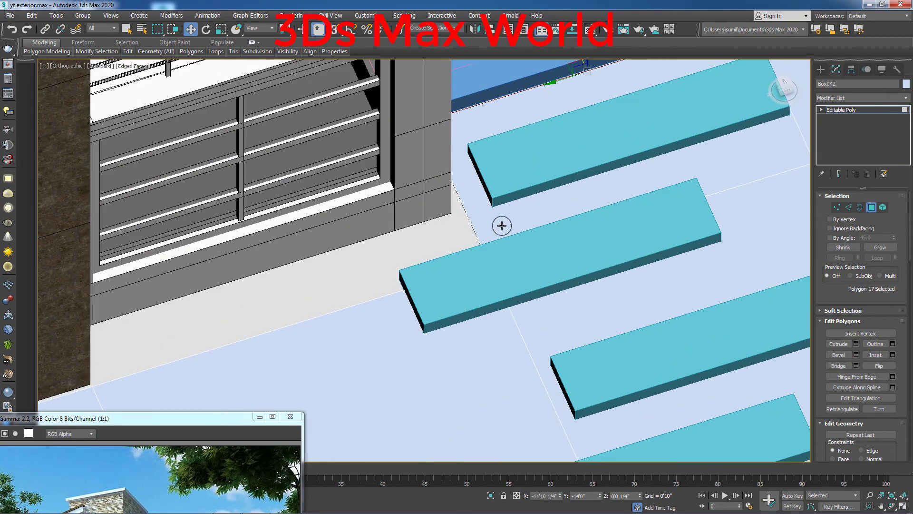
{"action": "scroll", "coordinate": [470, 243], "scroll_direction": "up", "scroll_amount": 5}
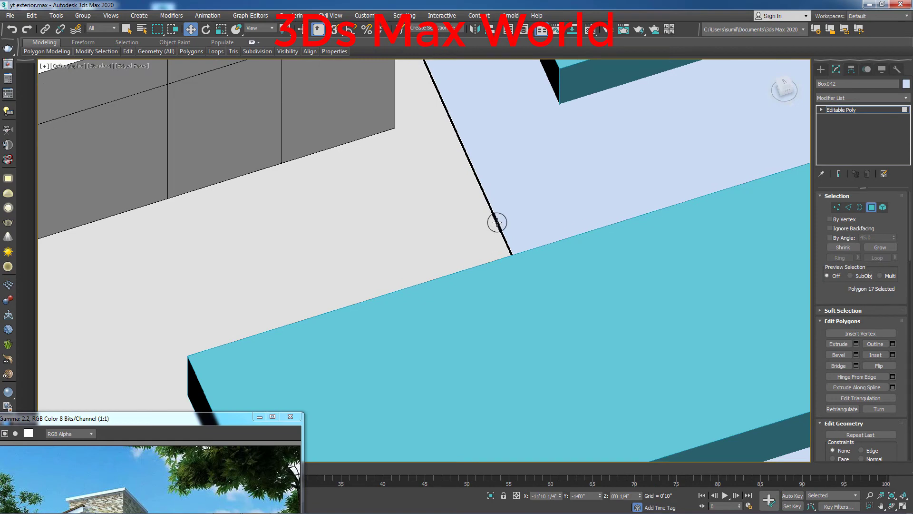
Step: Extrude another floor polygon beside the steps and nudge it slightly along Y
{"action": "left_click", "coordinate": [497, 222]}
{"action": "scroll", "coordinate": [526, 220], "scroll_direction": "down", "scroll_amount": 6}
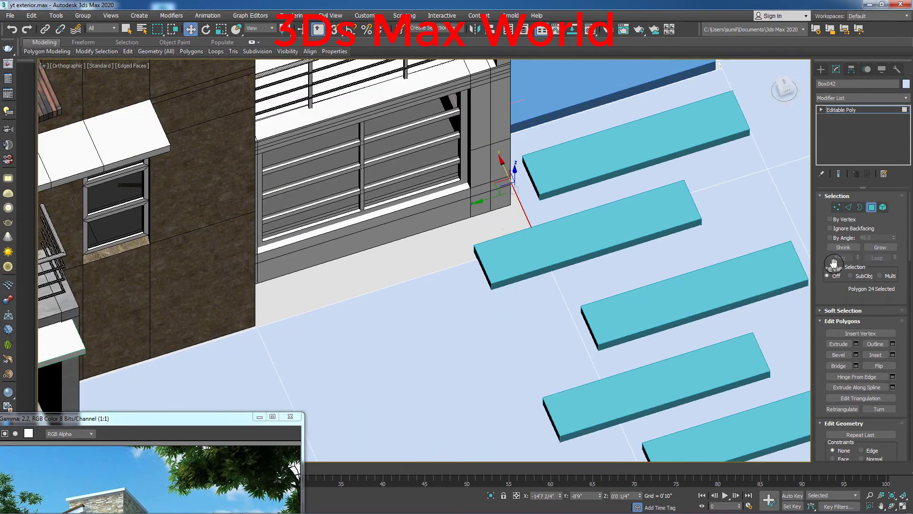
{"action": "left_click", "coordinate": [856, 344]}
{"action": "middle_click_drag", "start_coordinate": [620, 321], "coordinate": [460, 239], "text": "alt"}
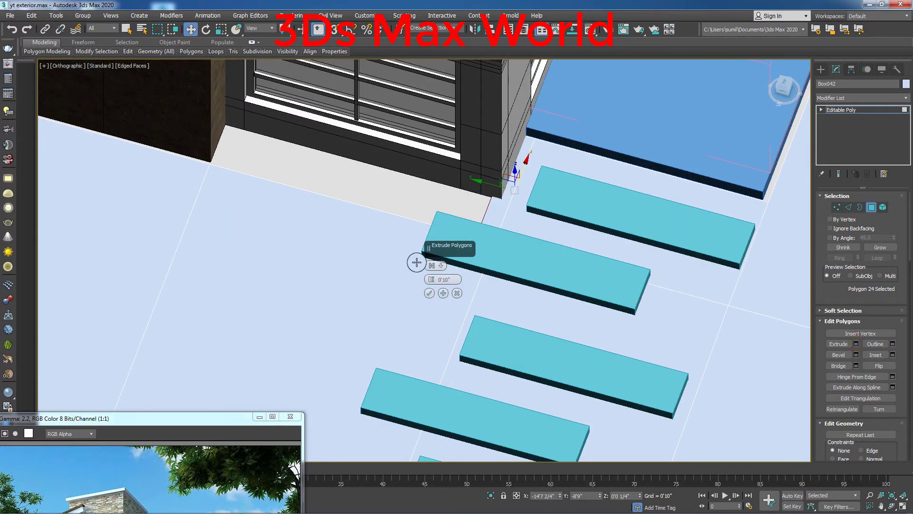
{"action": "left_click_drag", "start_coordinate": [483, 184], "coordinate": [487, 185]}
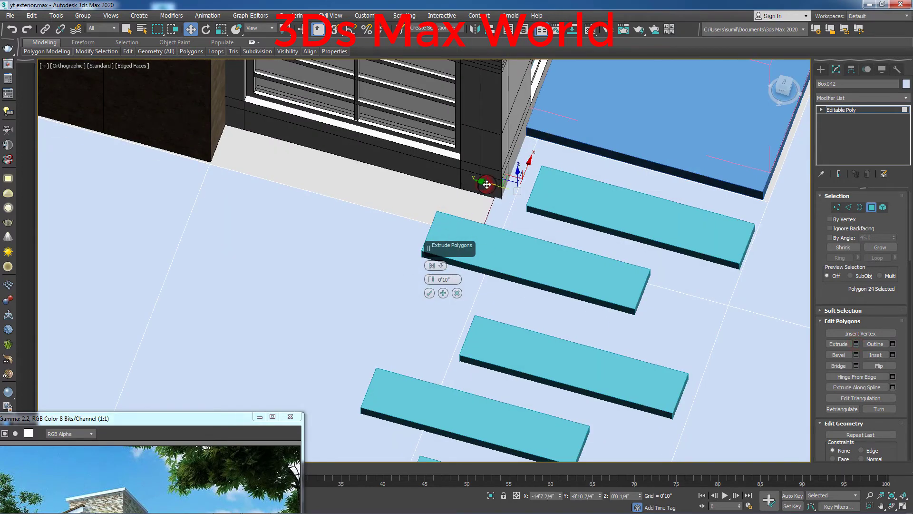
{"action": "left_click", "coordinate": [429, 292]}
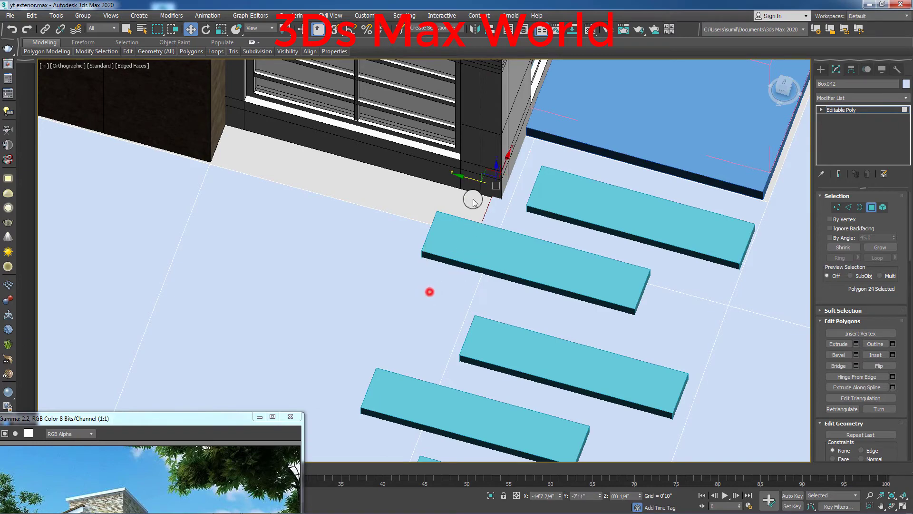
{"action": "left_click_drag", "start_coordinate": [470, 178], "coordinate": [474, 179]}
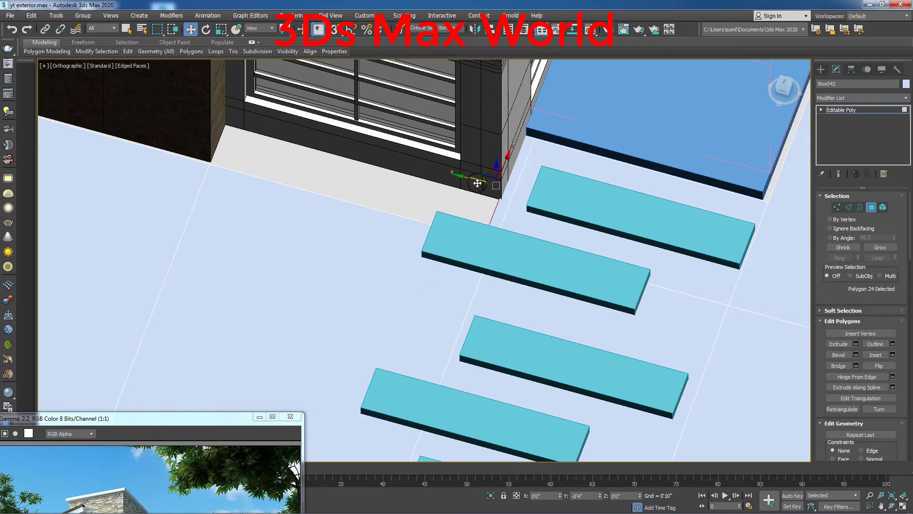
{"action": "middle_click_drag", "start_coordinate": [477, 182], "coordinate": [375, 180], "text": "alt"}
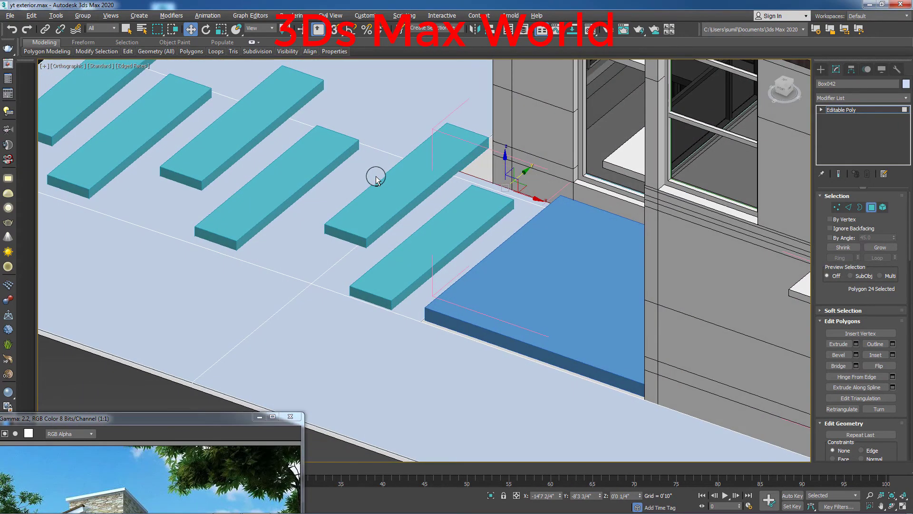
{"action": "scroll", "coordinate": [376, 180], "scroll_direction": "down", "scroll_amount": 1}
{"action": "scroll", "coordinate": [459, 153], "scroll_direction": "up", "scroll_amount": 3}
{"action": "scroll", "coordinate": [418, 148], "scroll_direction": "up", "scroll_amount": 3}
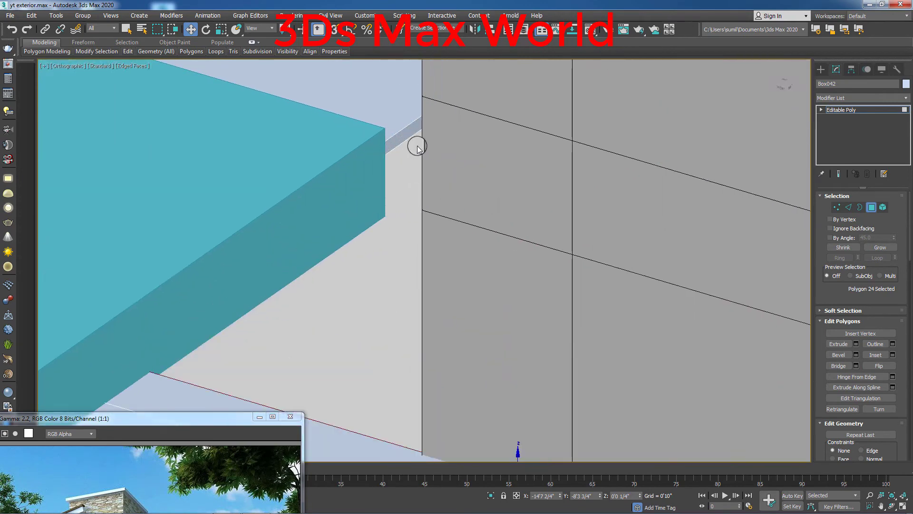
Step: Extrude the thin strip beside the wall by 0'10" and shift it across to meet the wall
{"action": "left_click", "coordinate": [399, 138]}
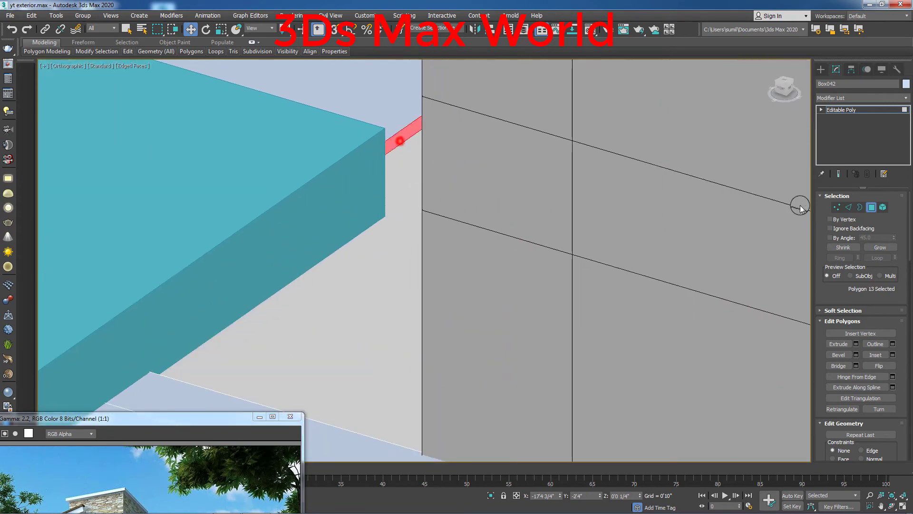
{"action": "left_click", "coordinate": [856, 344]}
{"action": "left_click", "coordinate": [430, 294]}
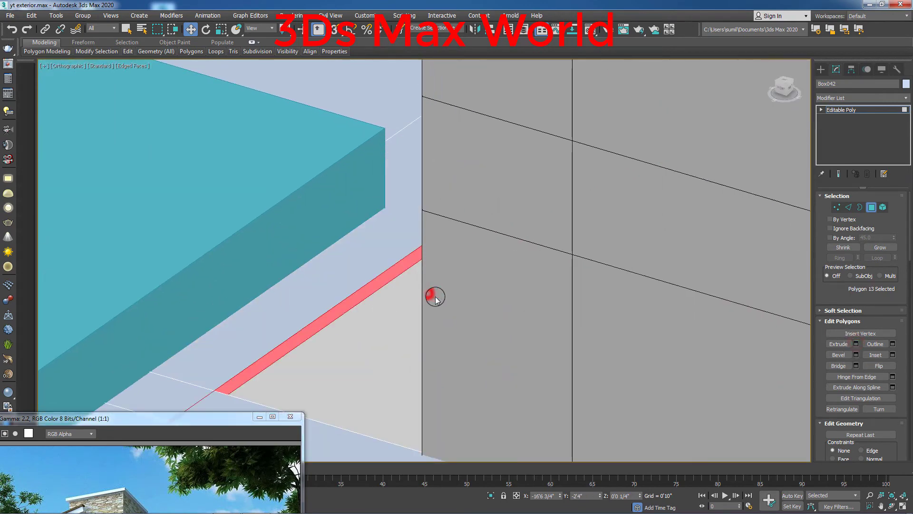
{"action": "mouse_move", "coordinate": [432, 296]}
{"action": "middle_mouse_down", "text": "alt"}
{"action": "mouse_move", "coordinate": [527, 296]}
{"action": "mouse_move", "coordinate": [448, 284]}
{"action": "middle_mouse_up", "text": "alt"}
{"action": "scroll", "coordinate": [448, 284], "scroll_direction": "down", "scroll_amount": 5}
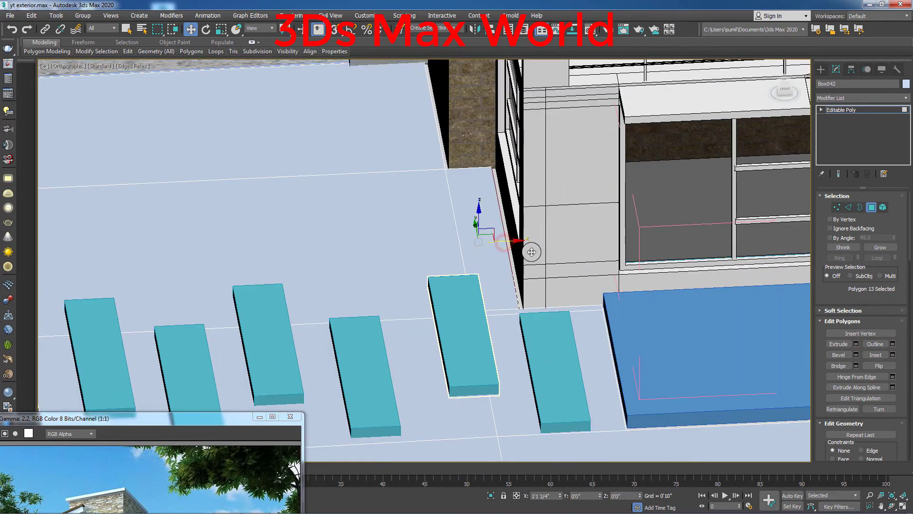
{"action": "left_click_drag", "start_coordinate": [506, 242], "coordinate": [508, 256]}
{"action": "scroll", "coordinate": [508, 256], "scroll_direction": "down", "scroll_amount": 8}
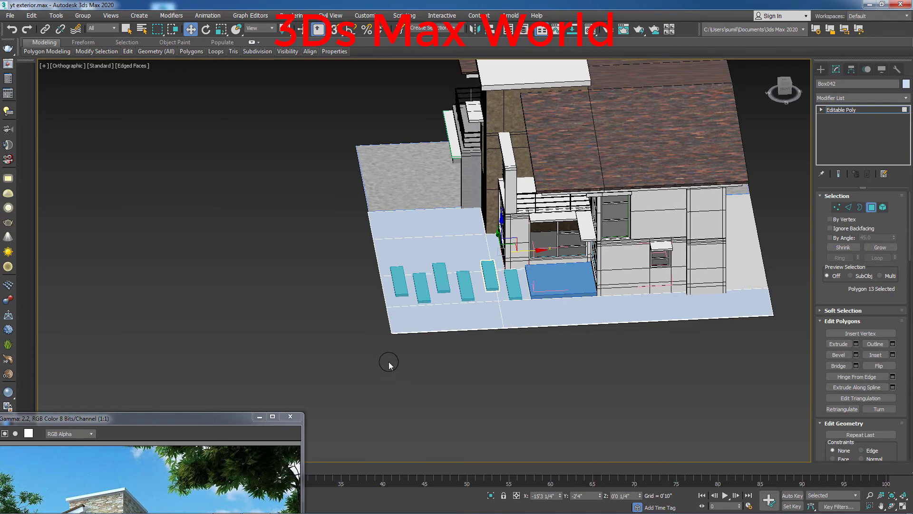
Step: Unhide all hidden walls, reframe the house front, and return to the Editable Poly object level
{"action": "right_click", "coordinate": [260, 326]}
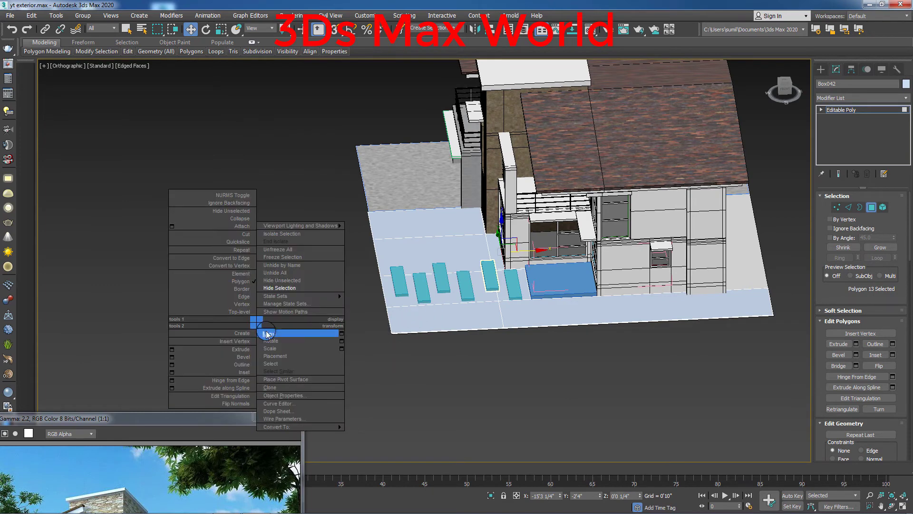
{"action": "left_click", "coordinate": [291, 274]}
{"action": "mouse_move", "coordinate": [436, 340]}
{"action": "middle_mouse_down", "text": "alt"}
{"action": "mouse_move", "coordinate": [476, 343]}
{"action": "mouse_move", "coordinate": [367, 338]}
{"action": "mouse_move", "coordinate": [352, 384]}
{"action": "mouse_move", "coordinate": [440, 395]}
{"action": "mouse_move", "coordinate": [390, 367]}
{"action": "middle_mouse_up", "text": "alt"}
{"action": "scroll", "coordinate": [552, 261], "scroll_direction": "up", "scroll_amount": 2}
{"action": "scroll", "coordinate": [551, 261], "scroll_direction": "up", "scroll_amount": 2}
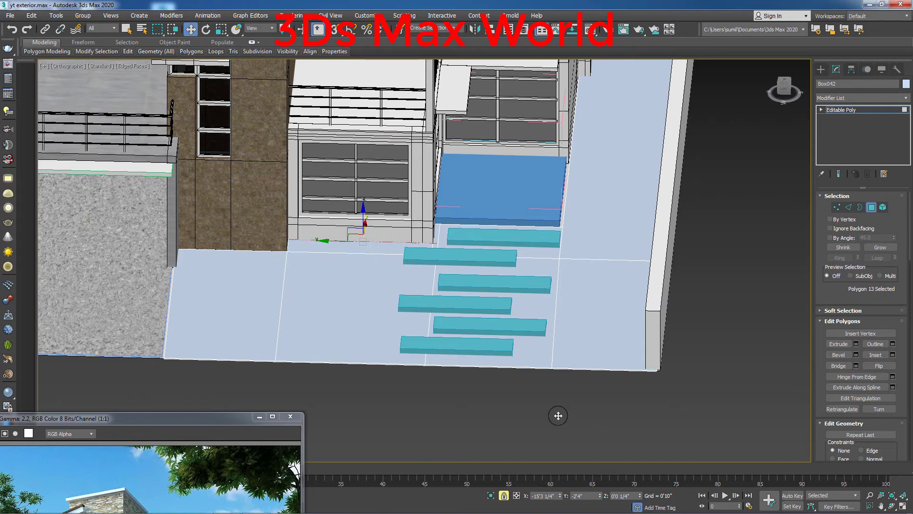
{"action": "middle_click_drag", "start_coordinate": [556, 415], "coordinate": [539, 412]}
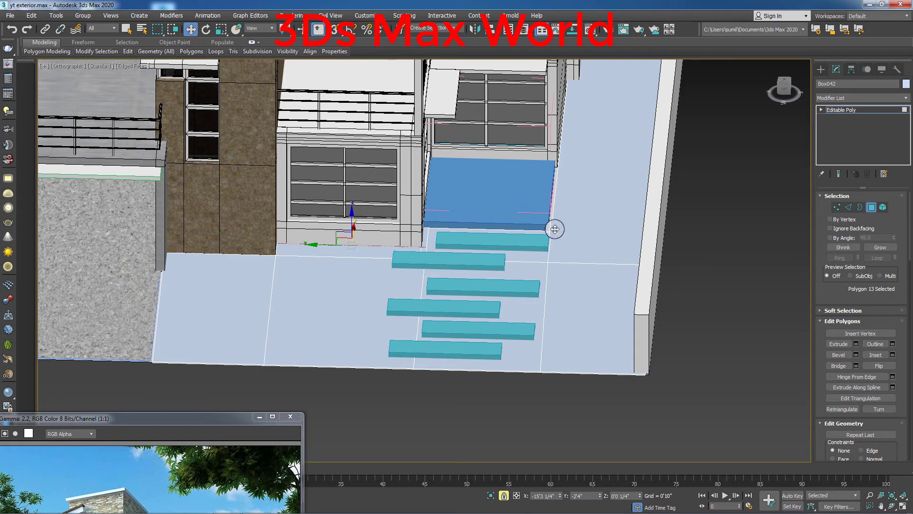
{"action": "scroll", "coordinate": [592, 354], "scroll_direction": "down", "scroll_amount": 1}
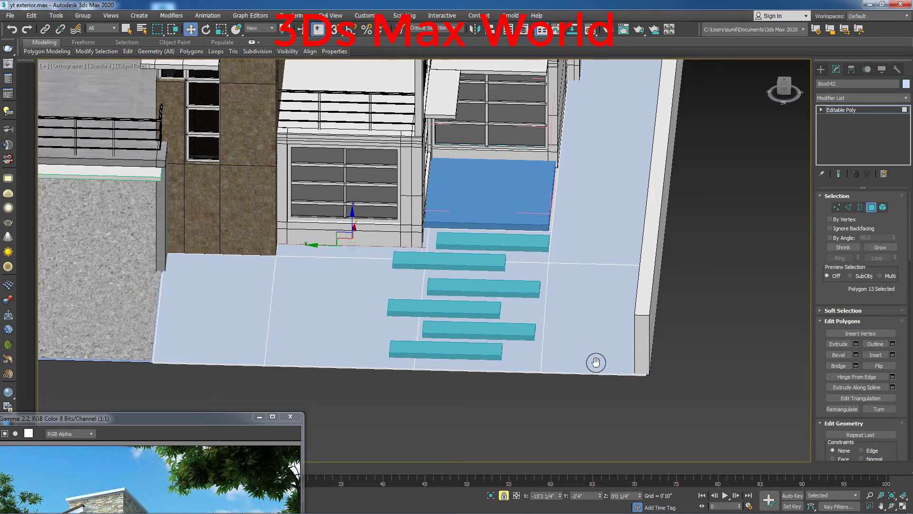
{"action": "scroll", "coordinate": [600, 358], "scroll_direction": "down", "scroll_amount": 2}
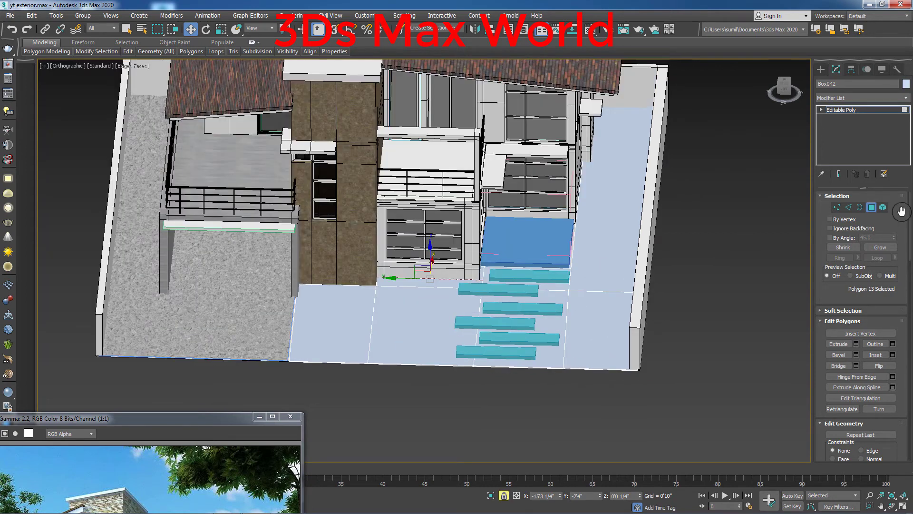
{"action": "left_click", "coordinate": [872, 209]}
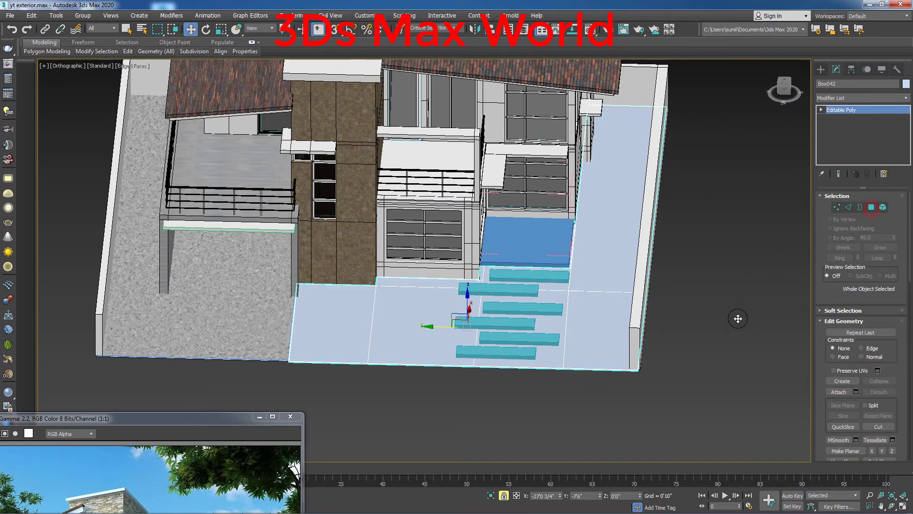
Step: Rename the material grass and load GRASS Diffuses (28).jpg as its diffuse bitmap
{"action": "key", "text": "m"}
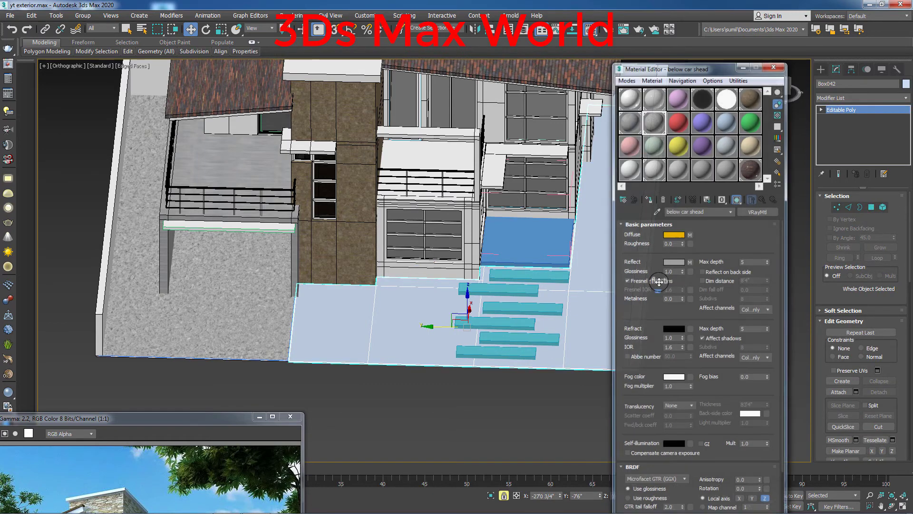
{"action": "left_click", "coordinate": [700, 213]}
{"action": "type", "text": "grass"}
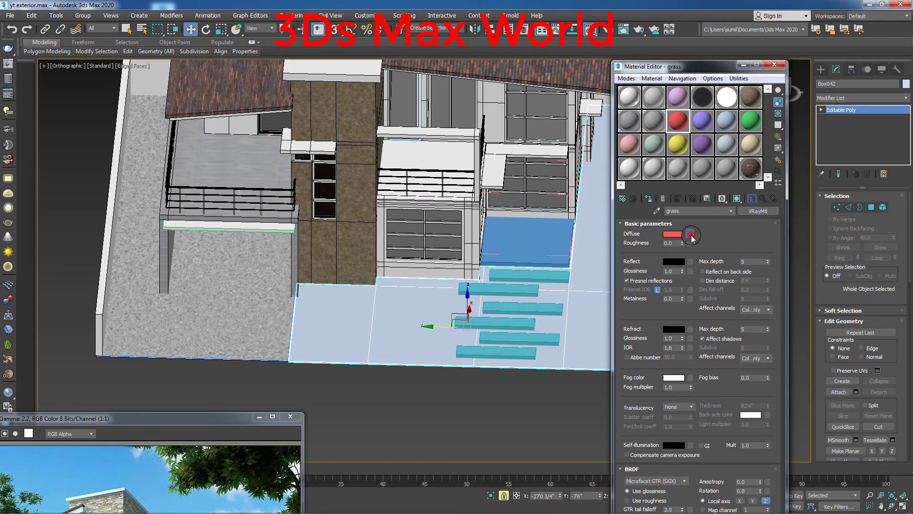
{"action": "left_click", "coordinate": [690, 234]}
{"action": "double_click", "coordinate": [426, 336]}
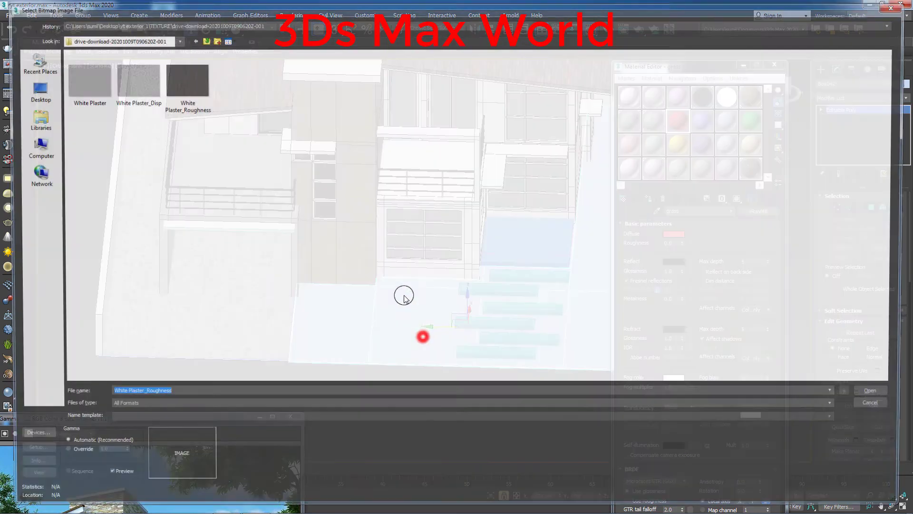
{"action": "key", "text": "BackSpace"}
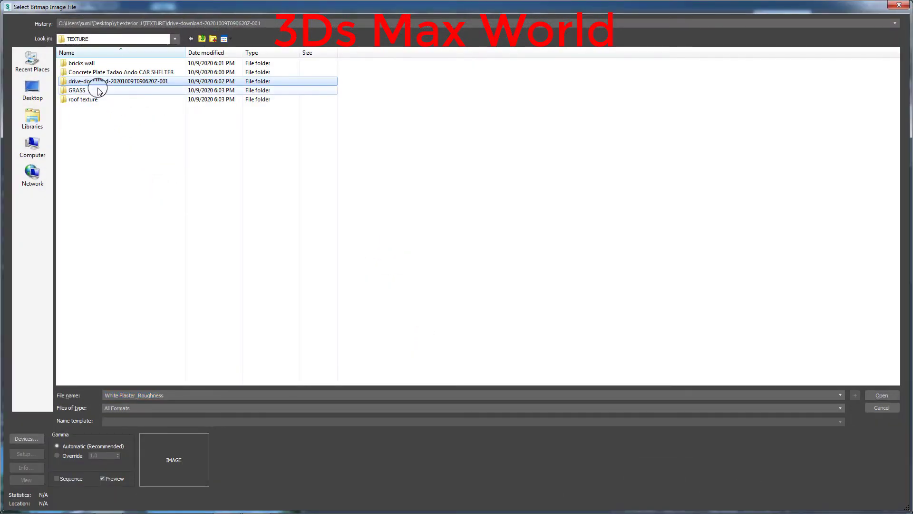
{"action": "double_click", "coordinate": [80, 90]}
{"action": "double_click", "coordinate": [129, 87]}
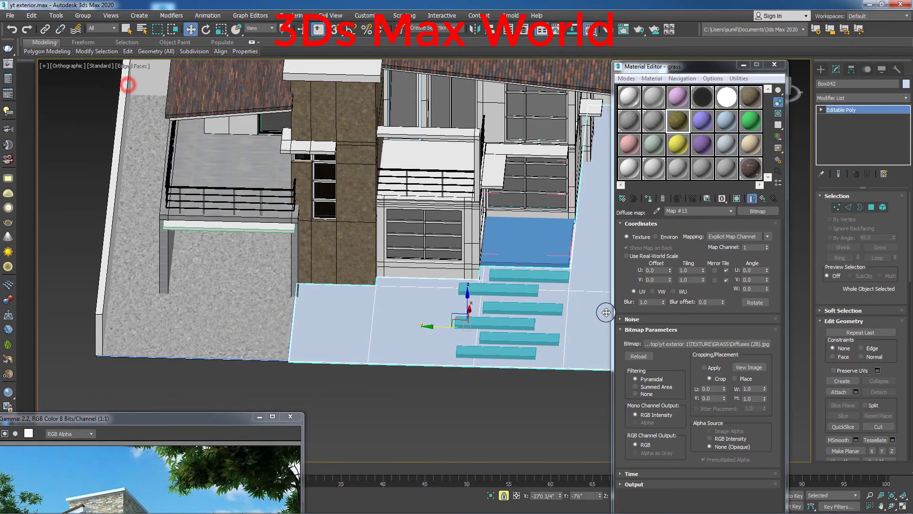
Step: Open a magnified sample preview and set the grass reflection colour to dark grey 18
{"action": "right_click", "coordinate": [676, 124]}
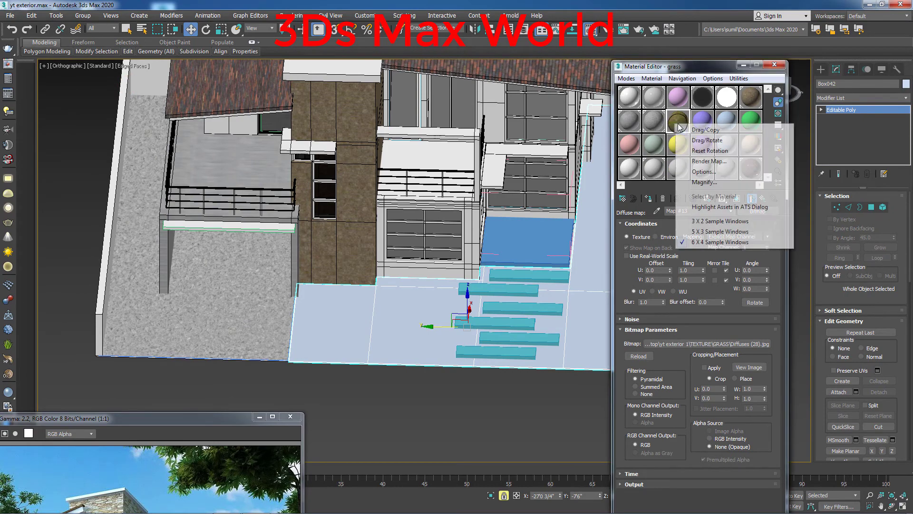
{"action": "double_click", "coordinate": [672, 121]}
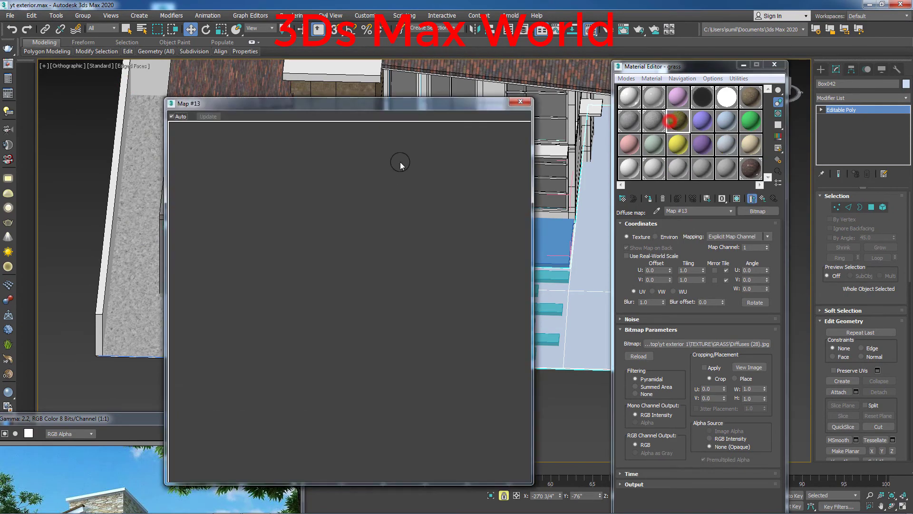
{"action": "left_click_drag", "start_coordinate": [418, 109], "coordinate": [352, 111]}
{"action": "left_click_drag", "start_coordinate": [263, 87], "coordinate": [233, 86]}
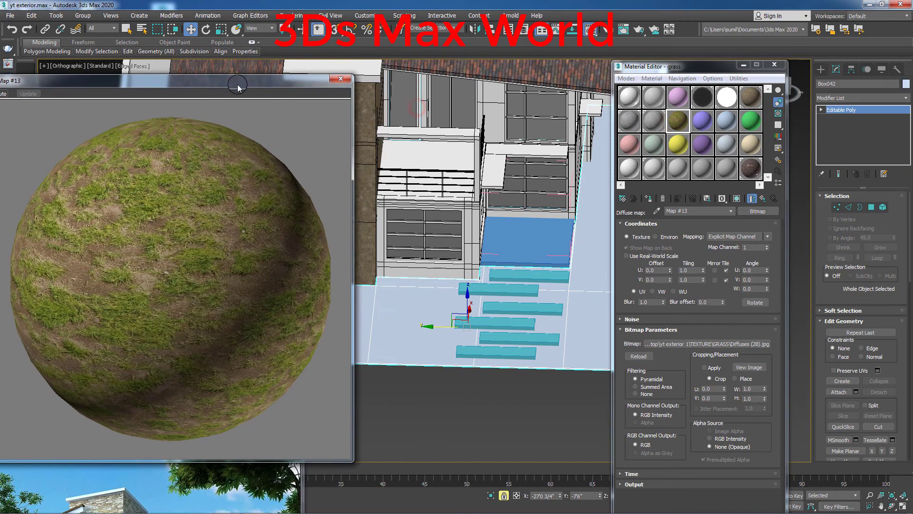
{"action": "left_click", "coordinate": [750, 202]}
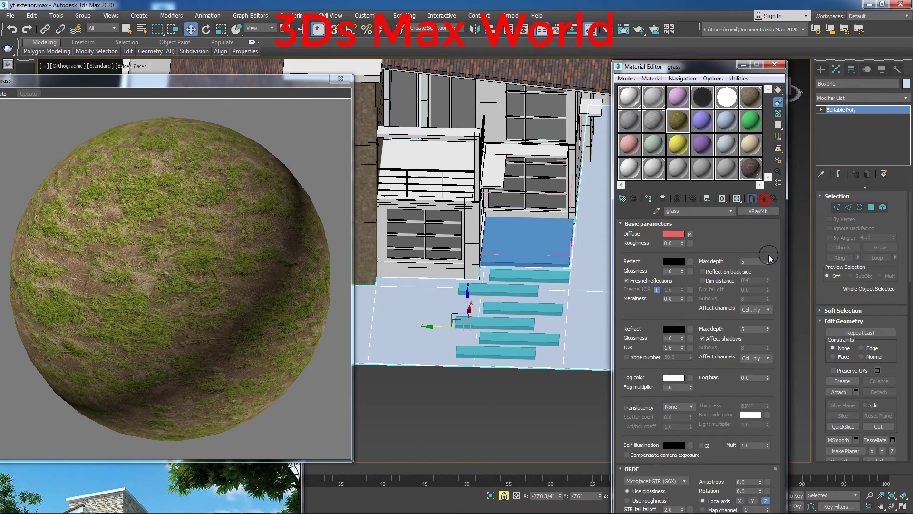
{"action": "left_click", "coordinate": [674, 261]}
{"action": "left_click", "coordinate": [280, 72]}
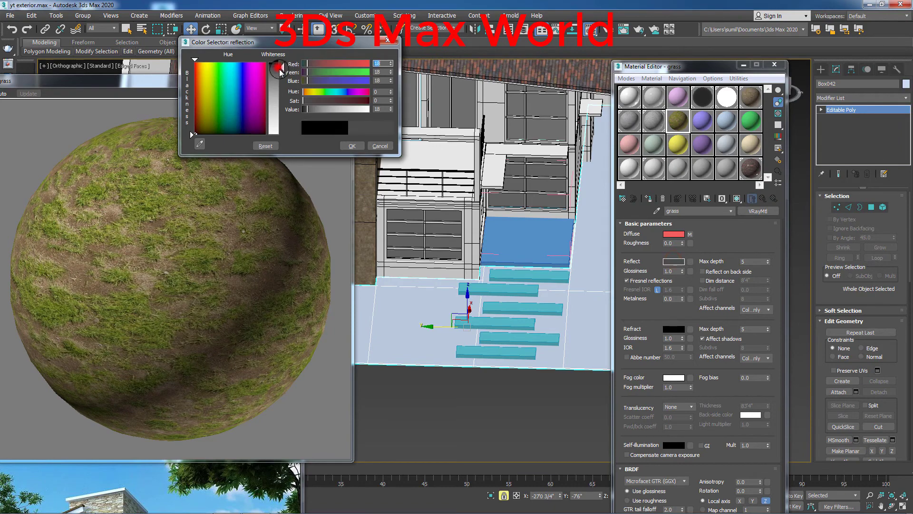
{"action": "left_click", "coordinate": [348, 146]}
{"action": "left_click", "coordinate": [752, 240]}
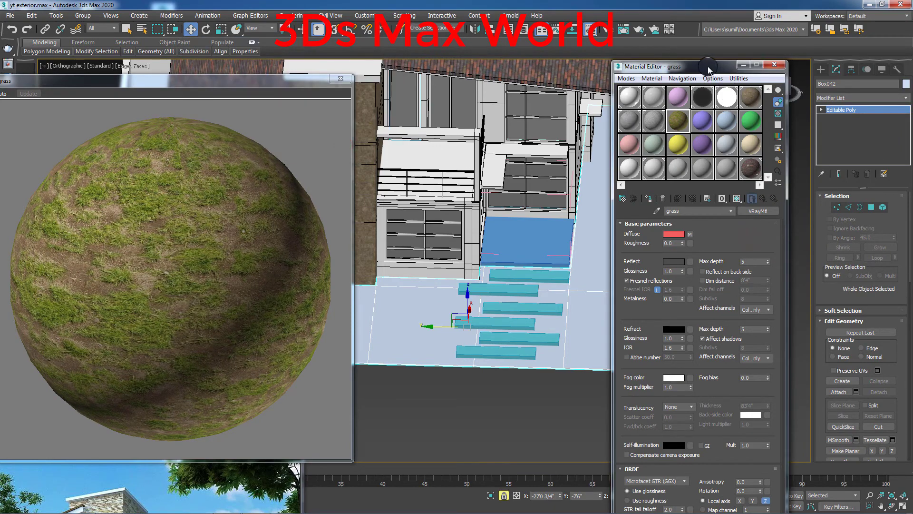
{"action": "left_click_drag", "start_coordinate": [715, 63], "coordinate": [789, 3]}
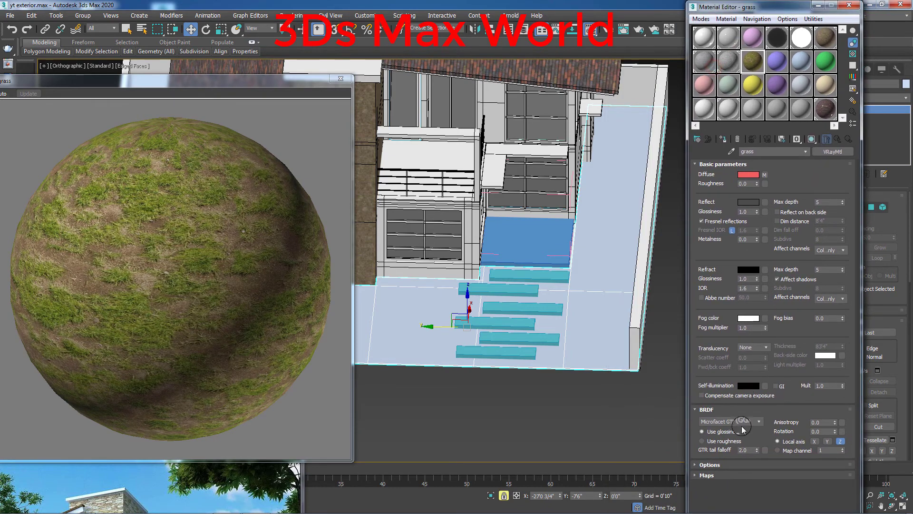
Step: Load bump.jpg from the GRASS folder as the grass material's bump map
{"action": "left_click", "coordinate": [744, 475]}
{"action": "scroll", "coordinate": [744, 457], "scroll_direction": "down", "scroll_amount": 3}
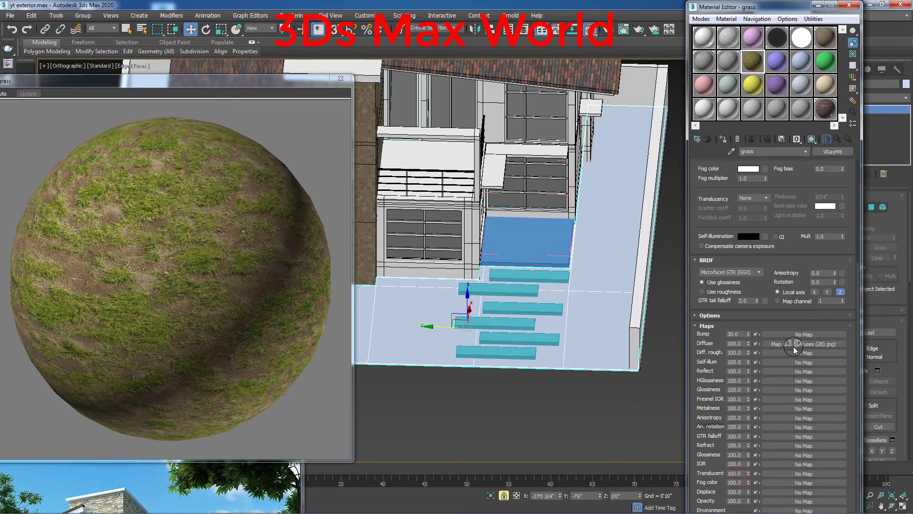
{"action": "left_click_drag", "start_coordinate": [797, 344], "coordinate": [798, 334]}
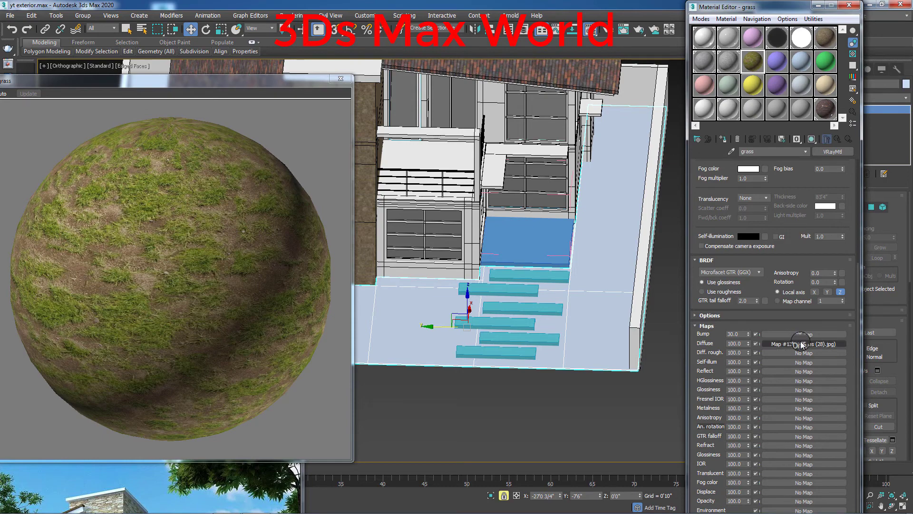
{"action": "left_click", "coordinate": [399, 339]}
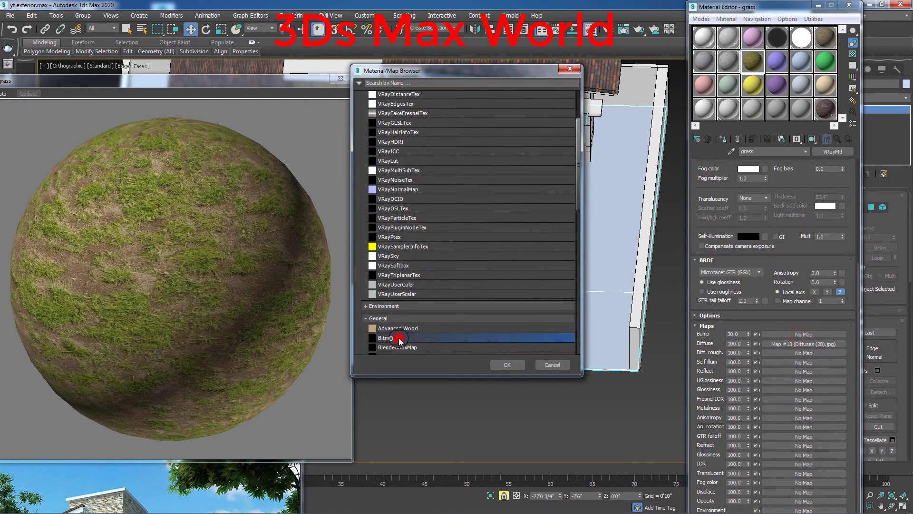
{"action": "double_click", "coordinate": [398, 338]}
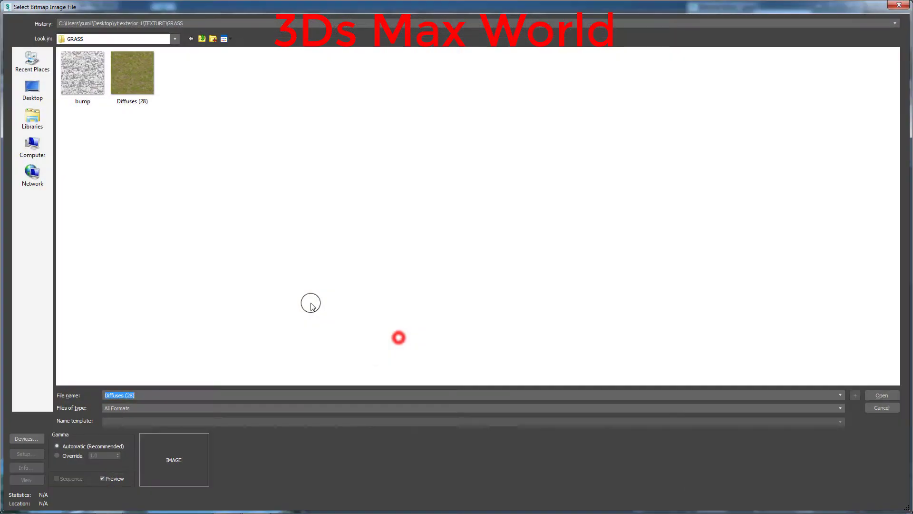
{"action": "double_click", "coordinate": [79, 85]}
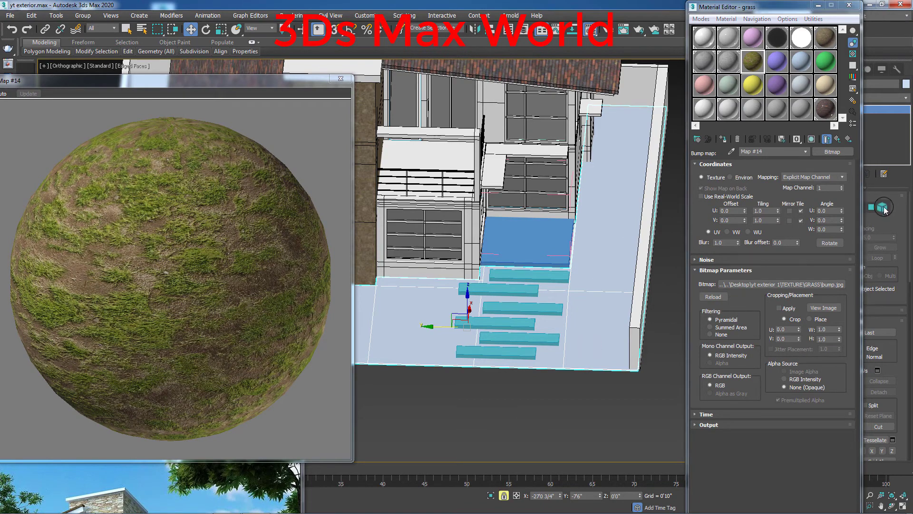
Step: Assign a blank white VRayMtl to the floor, then reselect the grass material and ground slab
{"action": "left_click", "coordinate": [704, 38]}
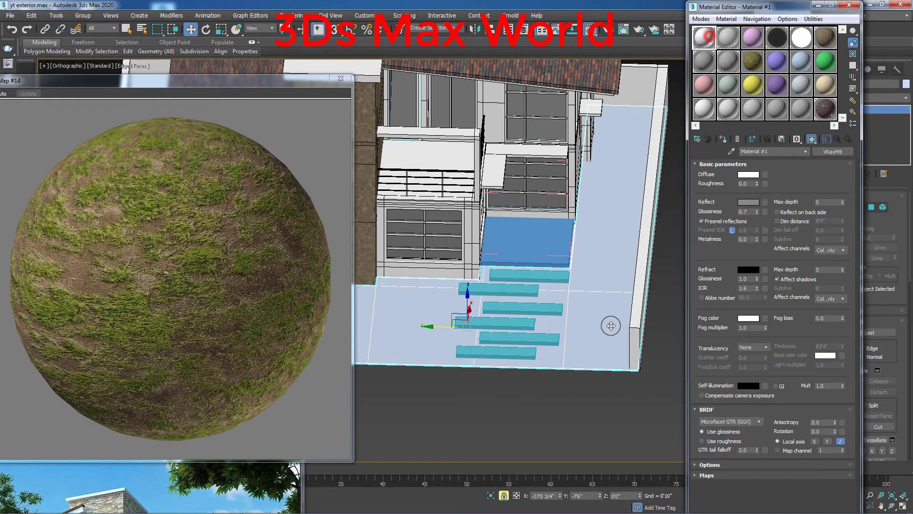
{"action": "left_click", "coordinate": [722, 139]}
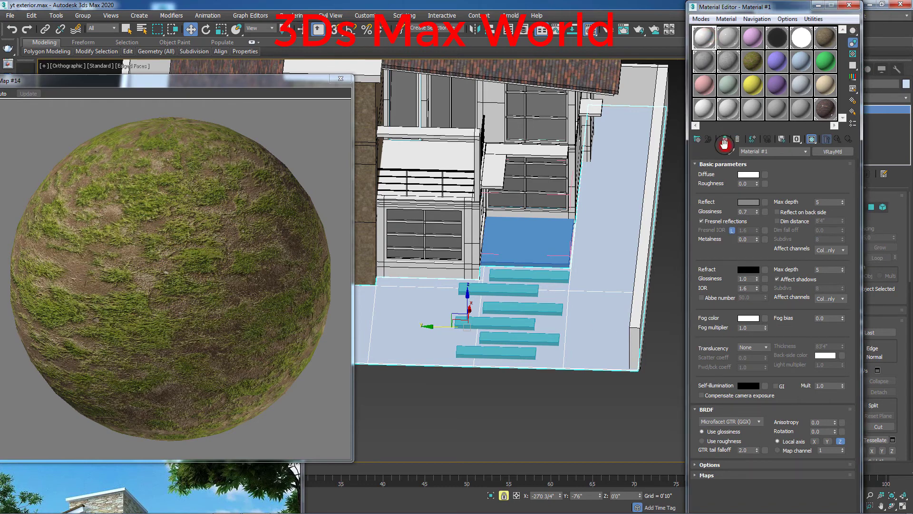
{"action": "left_click", "coordinate": [723, 140]}
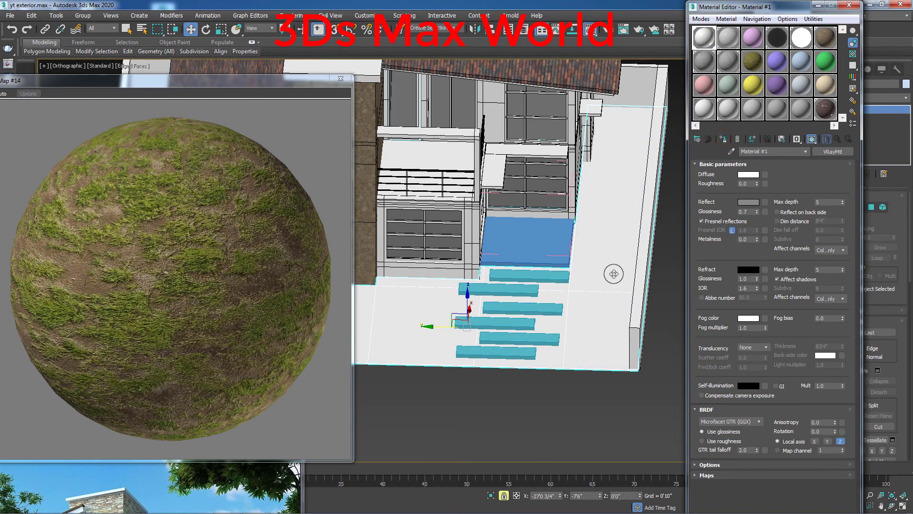
{"action": "left_click", "coordinate": [753, 62]}
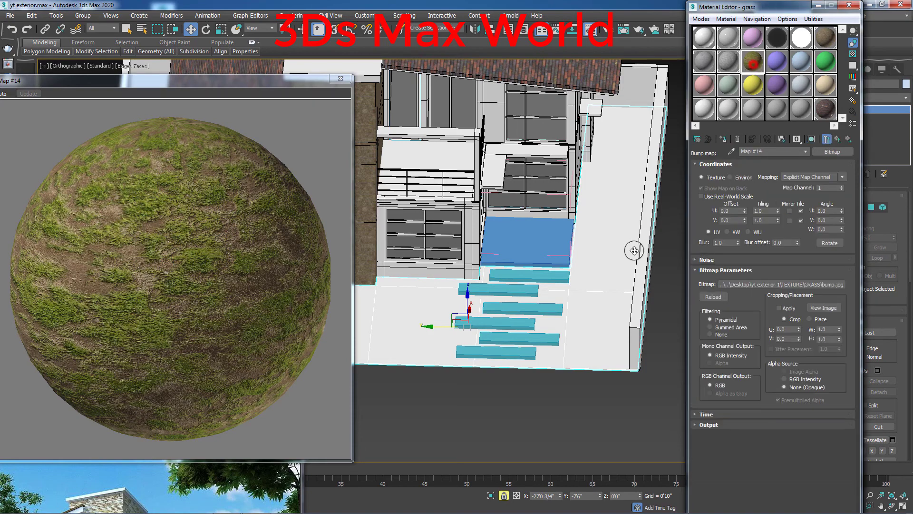
{"action": "left_click", "coordinate": [597, 289]}
{"action": "left_click", "coordinate": [872, 208]}
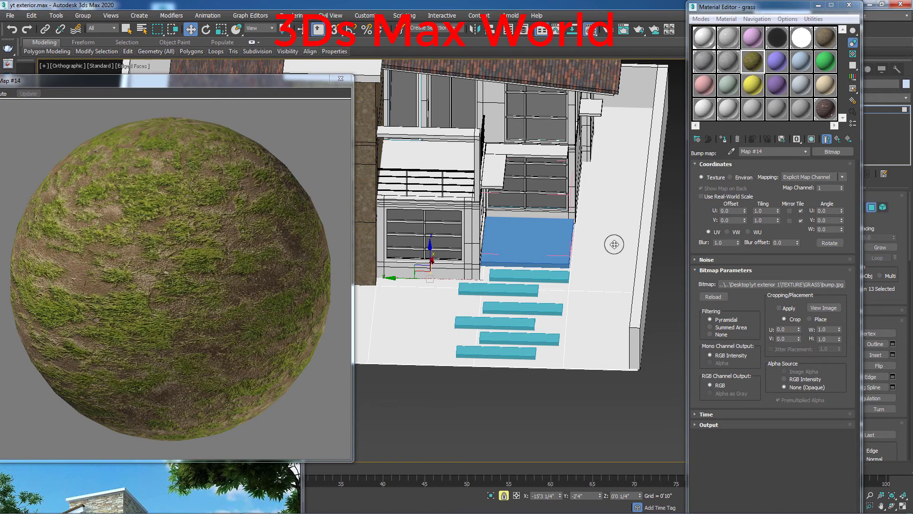
Step: Convert Box042 to Editable Poly, move the Material Editor aside, and enter Polygon mode
{"action": "scroll", "coordinate": [614, 244], "scroll_direction": "down", "scroll_amount": 5}
{"action": "scroll", "coordinate": [603, 262], "scroll_direction": "up", "scroll_amount": 3}
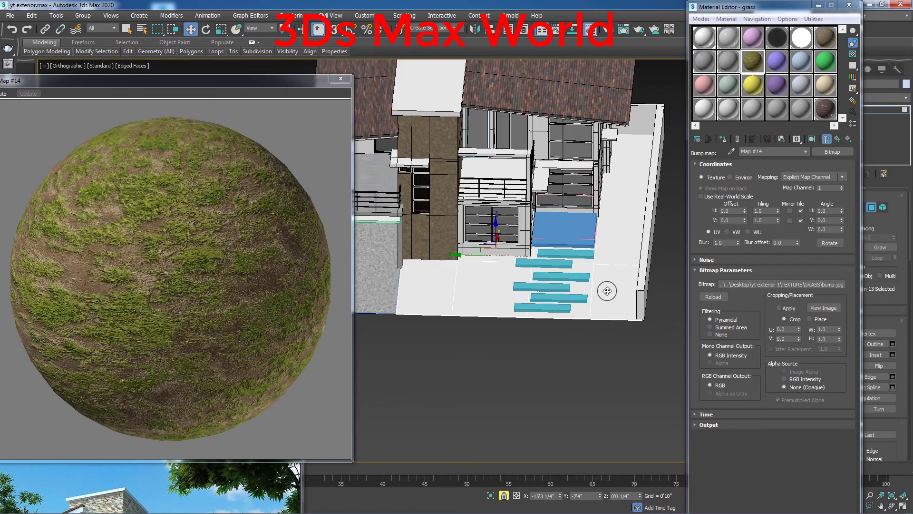
{"action": "right_click", "coordinate": [607, 292]}
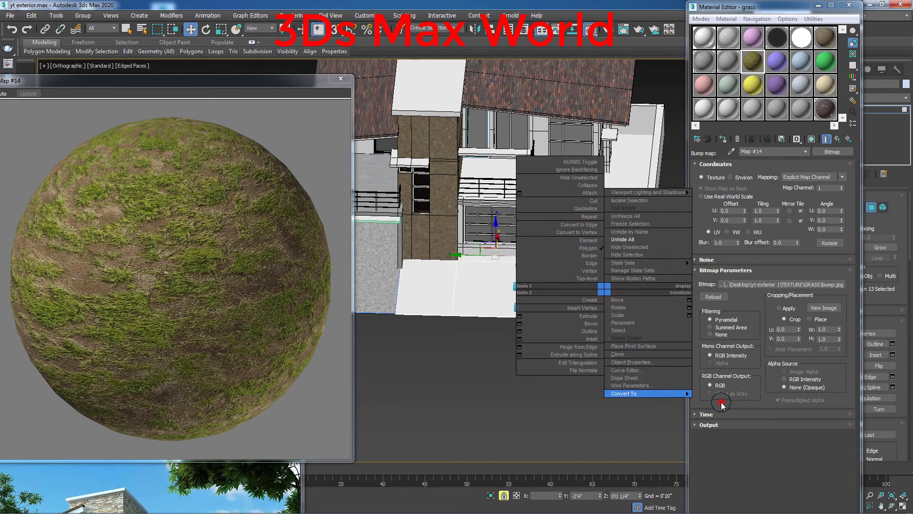
{"action": "left_click", "coordinate": [721, 404]}
{"action": "left_click", "coordinate": [868, 209]}
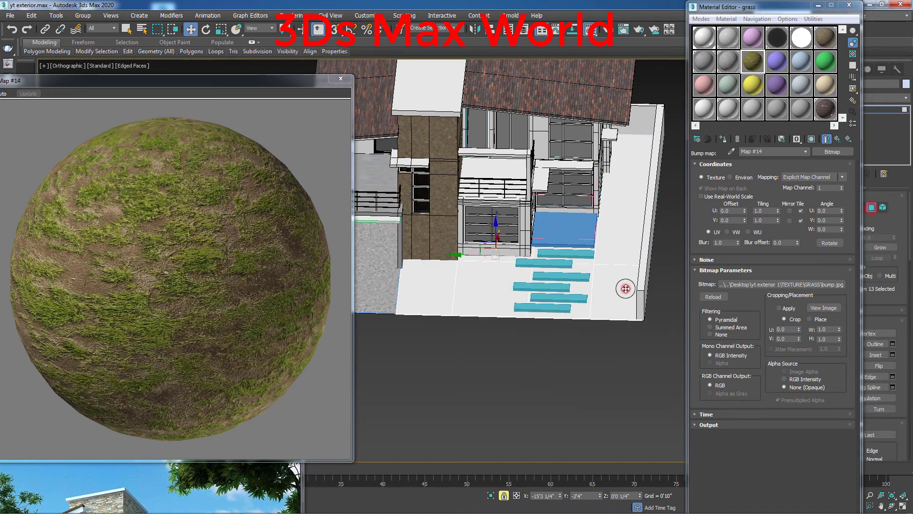
{"action": "middle_click_drag", "start_coordinate": [615, 267], "coordinate": [475, 267]}
{"action": "scroll", "coordinate": [514, 274], "scroll_direction": "up", "scroll_amount": 2}
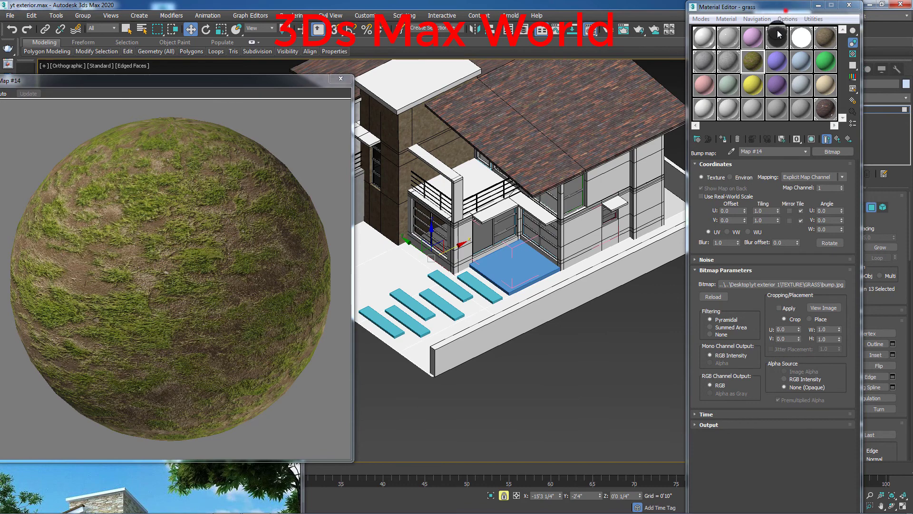
{"action": "left_click_drag", "start_coordinate": [803, 7], "coordinate": [669, 301]}
{"action": "left_click", "coordinate": [820, 67]}
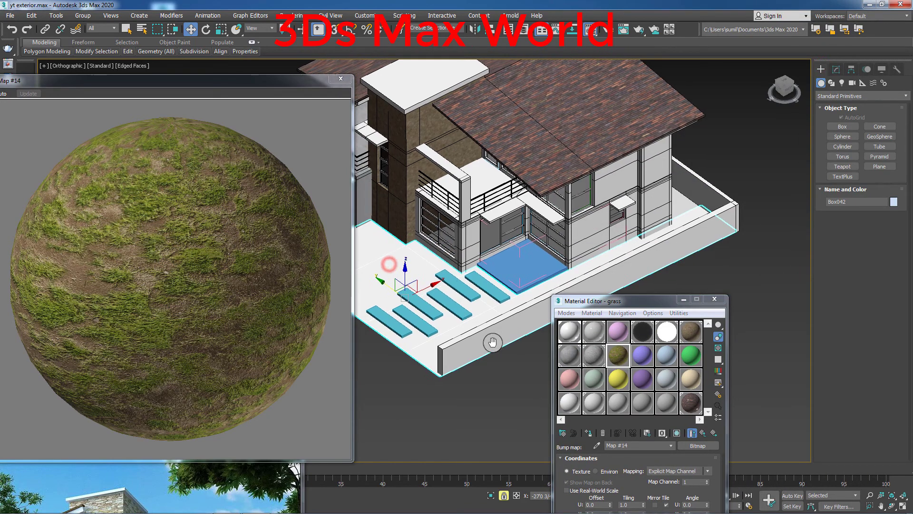
{"action": "scroll", "coordinate": [490, 338], "scroll_direction": "up", "scroll_amount": 5}
{"action": "left_click", "coordinate": [835, 72]}
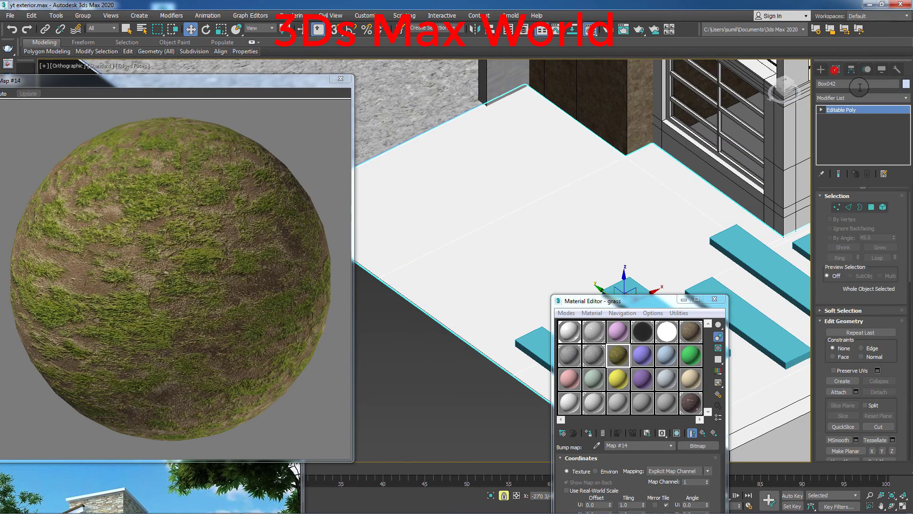
{"action": "left_click", "coordinate": [872, 207]}
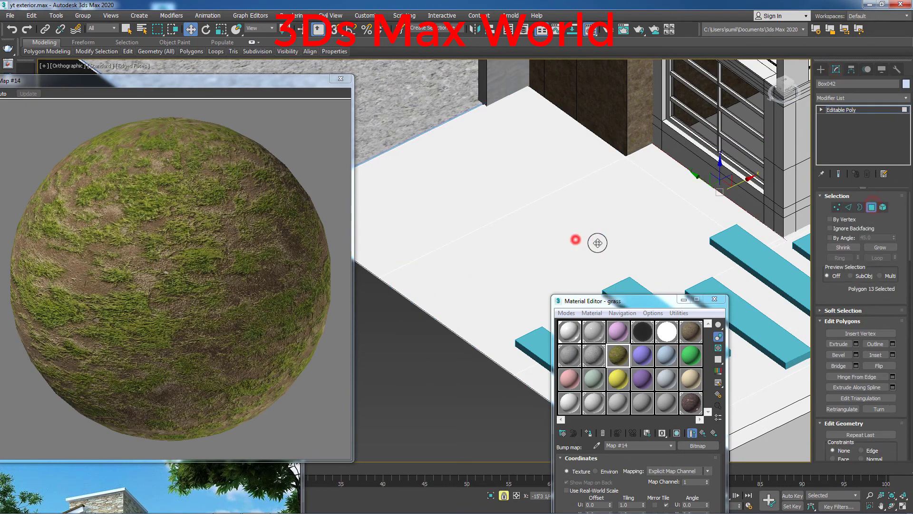
Step: Select the seven ground faces around the stepping stones, including the long right strip
{"action": "scroll", "coordinate": [598, 243], "scroll_direction": "down", "scroll_amount": 5}
{"action": "scroll", "coordinate": [614, 230], "scroll_direction": "up", "scroll_amount": 5}
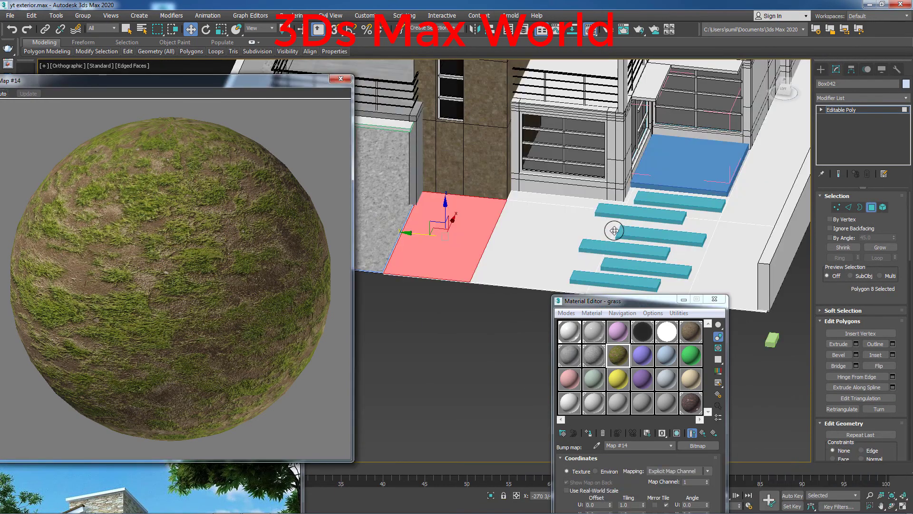
{"action": "left_click", "coordinate": [525, 249], "text": "ctrl"}
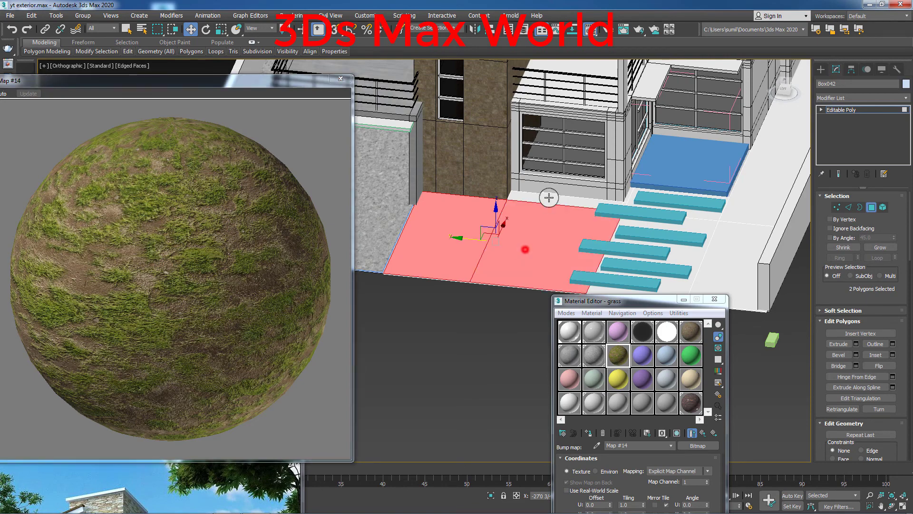
{"action": "left_click", "coordinate": [549, 194], "text": "ctrl"}
{"action": "left_click", "coordinate": [703, 211], "text": "ctrl"}
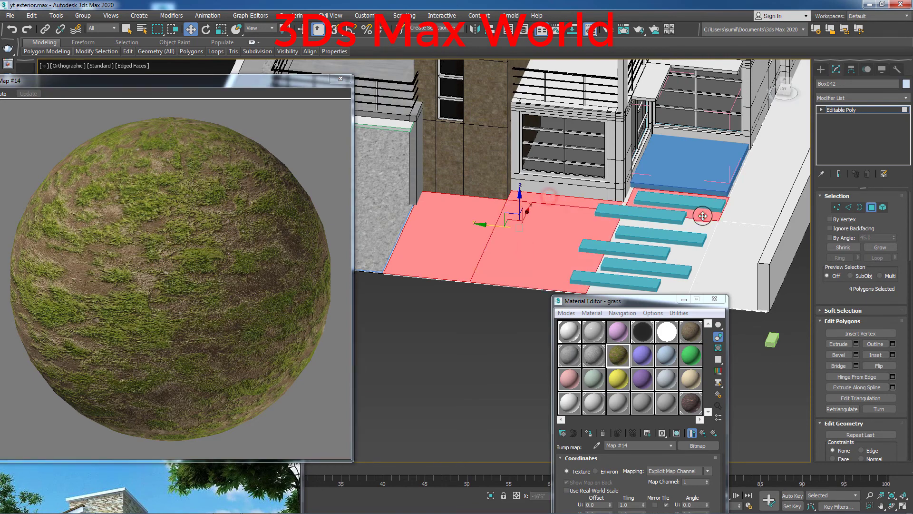
{"action": "left_click", "coordinate": [743, 211], "text": "ctrl"}
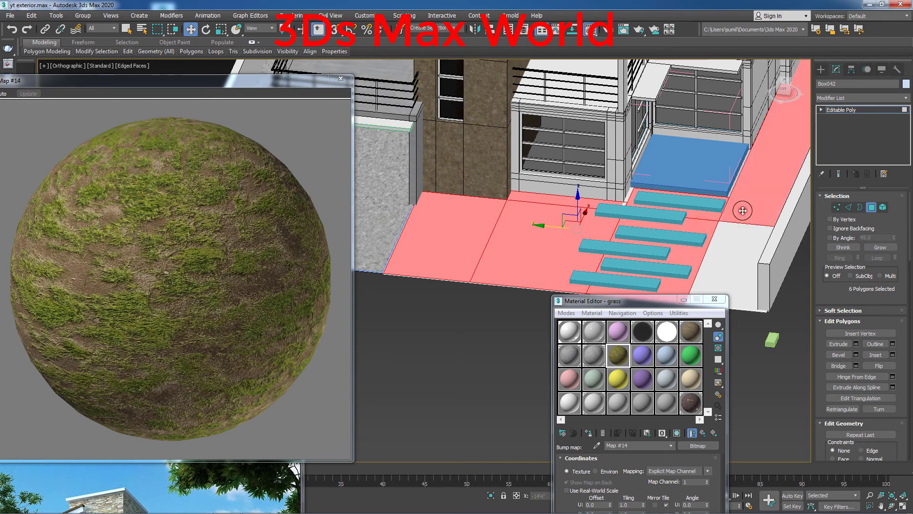
{"action": "left_click", "coordinate": [743, 257], "text": "ctrl"}
{"action": "mouse_move", "coordinate": [742, 257]}
{"action": "middle_mouse_down", "text": "alt"}
{"action": "mouse_move", "coordinate": [717, 192]}
{"action": "mouse_move", "coordinate": [740, 221]}
{"action": "middle_mouse_up", "text": "alt"}
{"action": "scroll", "coordinate": [717, 191], "scroll_direction": "down", "scroll_amount": 3}
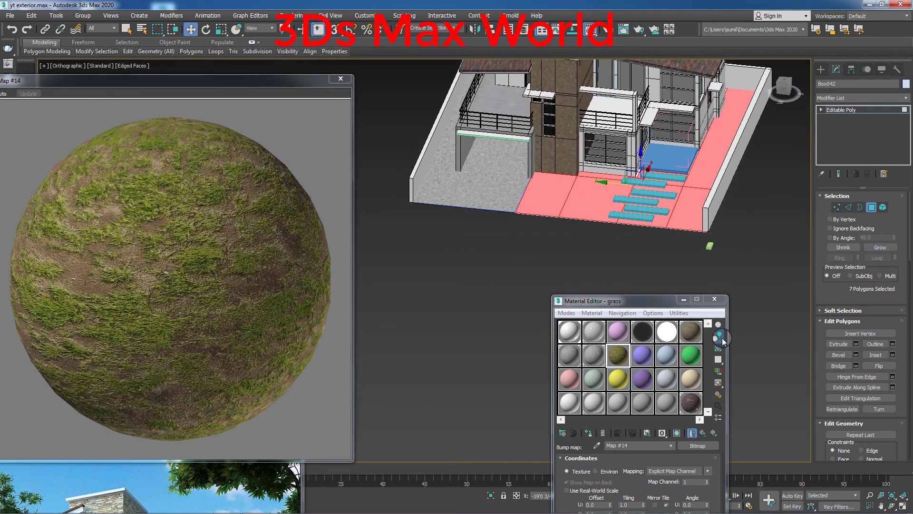
Step: Assign the grass material to the selected faces, show it shaded, and deselect
{"action": "left_click", "coordinate": [587, 434]}
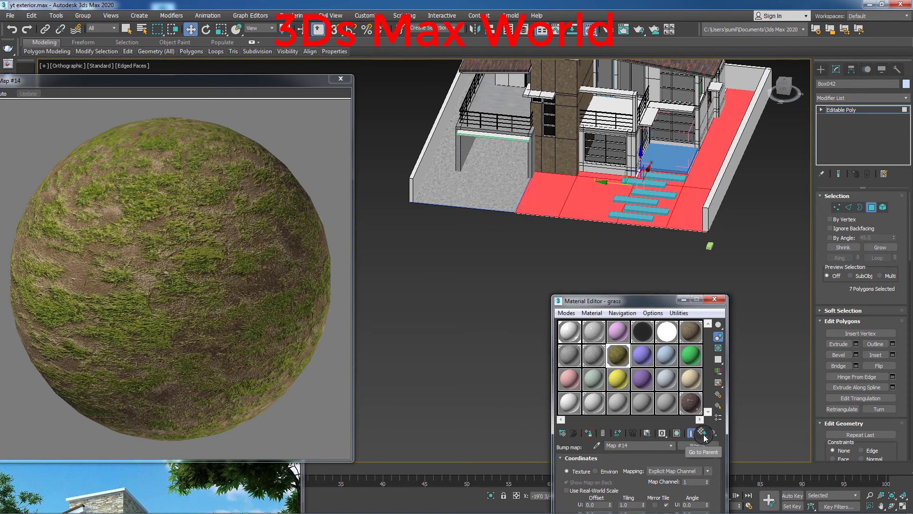
{"action": "left_click", "coordinate": [678, 433]}
{"action": "middle_click_drag", "start_coordinate": [593, 197], "coordinate": [531, 234]}
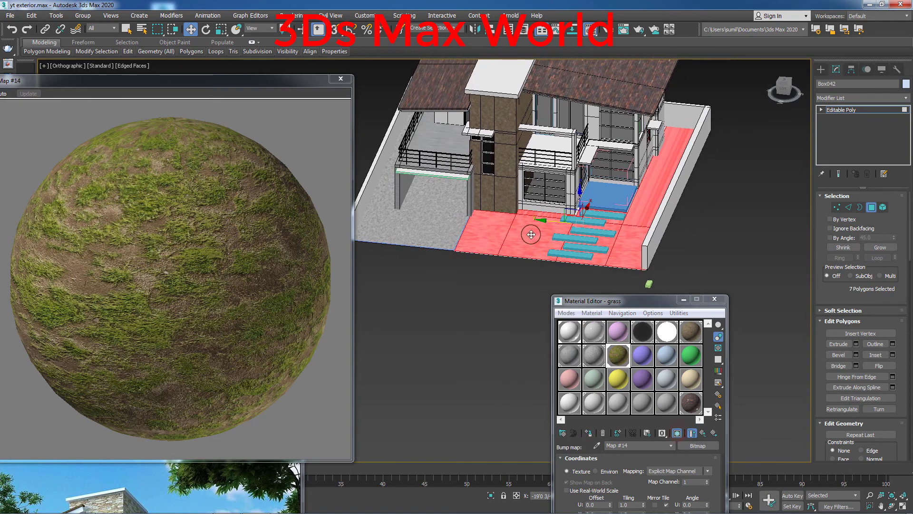
{"action": "scroll", "coordinate": [531, 235], "scroll_direction": "up", "scroll_amount": 3}
{"action": "left_click", "coordinate": [516, 308]}
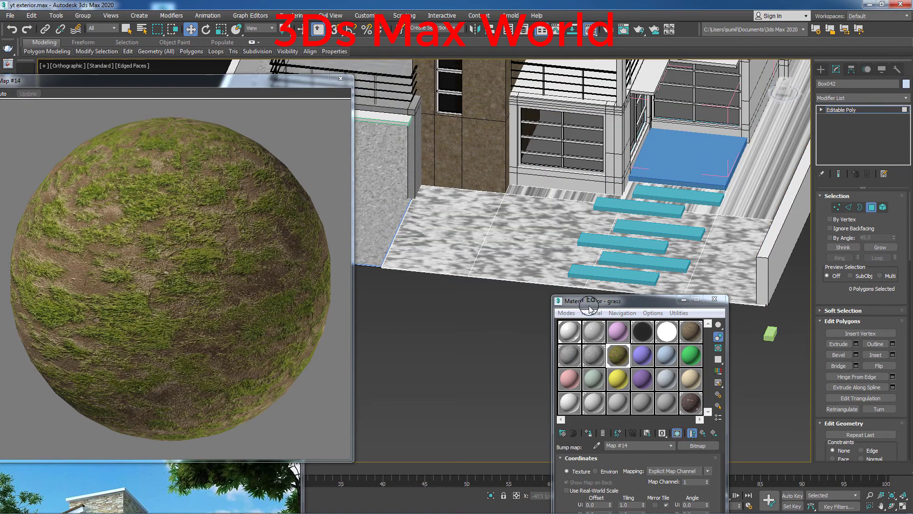
Step: Show the grass texture shaded in the viewport and open the Diffuses (28).jpg map settings
{"action": "left_click", "coordinate": [617, 300]}
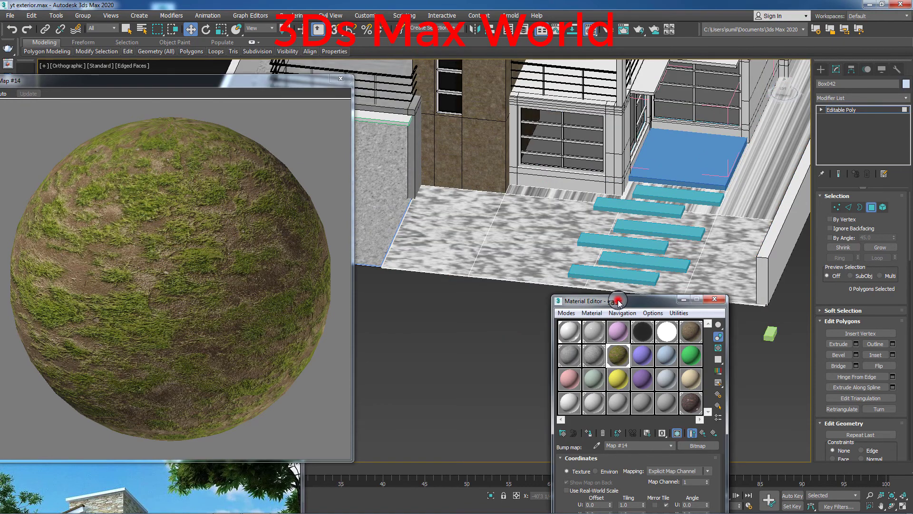
{"action": "left_click", "coordinate": [702, 433]}
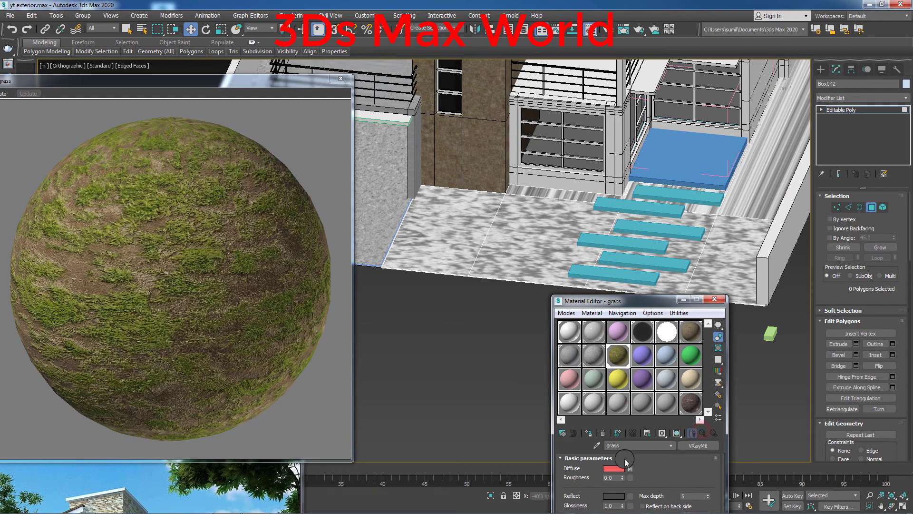
{"action": "left_click", "coordinate": [677, 433]}
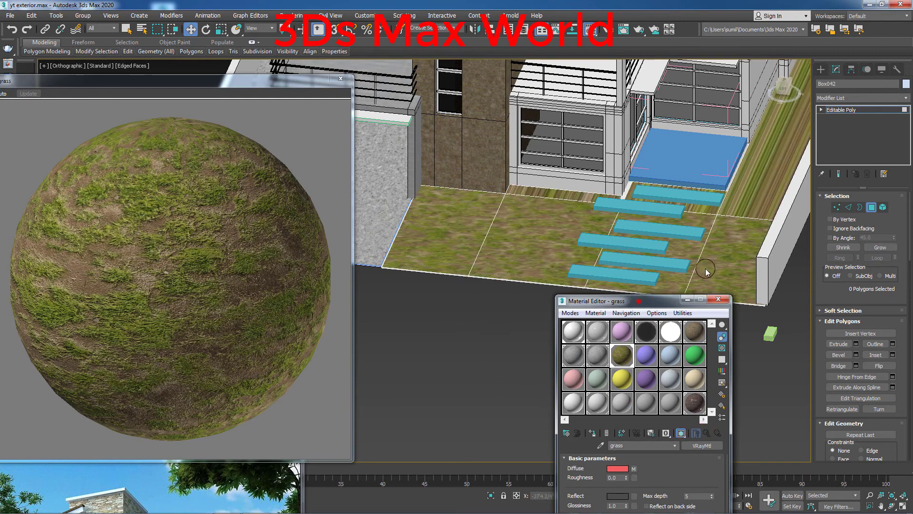
{"action": "left_click_drag", "start_coordinate": [633, 300], "coordinate": [744, 80]}
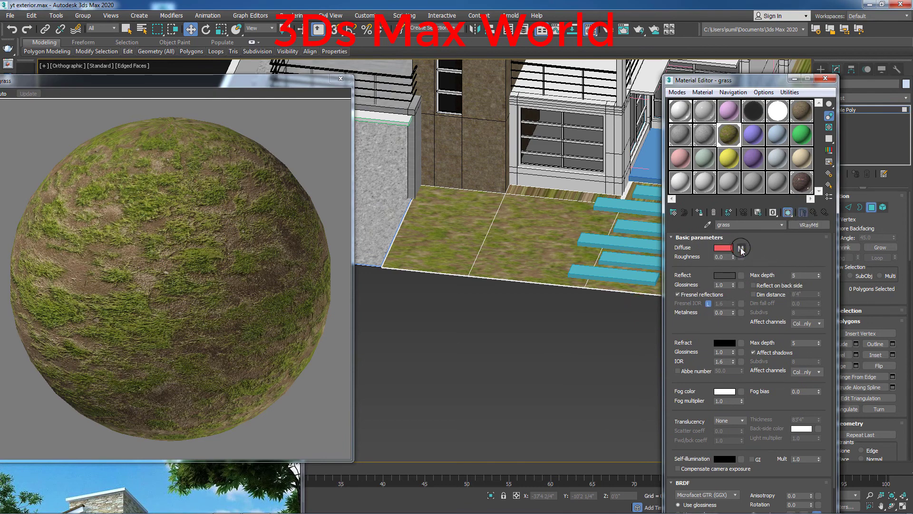
{"action": "left_click", "coordinate": [741, 248]}
Step: Set the grass diffuse map's Tiling U and V to 3.0, after first trying 5
{"action": "scroll", "coordinate": [511, 257], "scroll_direction": "up", "scroll_amount": 1}
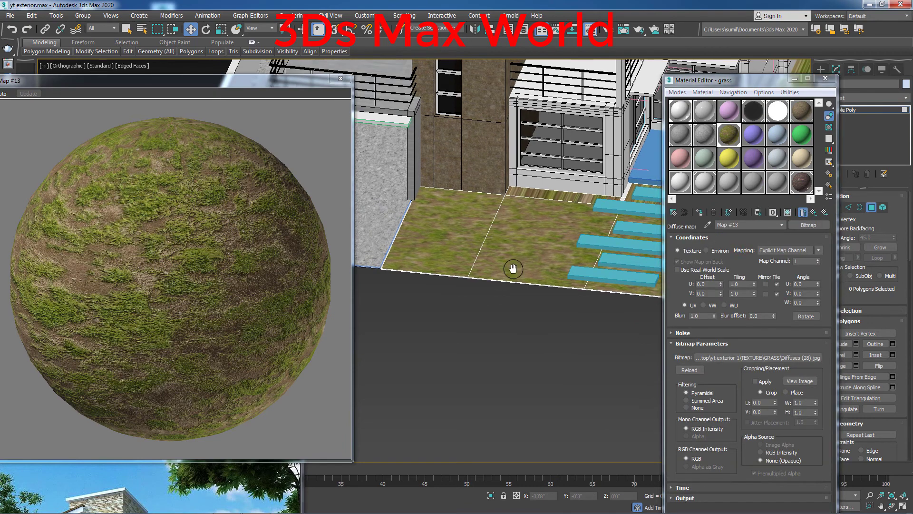
{"action": "scroll", "coordinate": [523, 267], "scroll_direction": "up", "scroll_amount": 3}
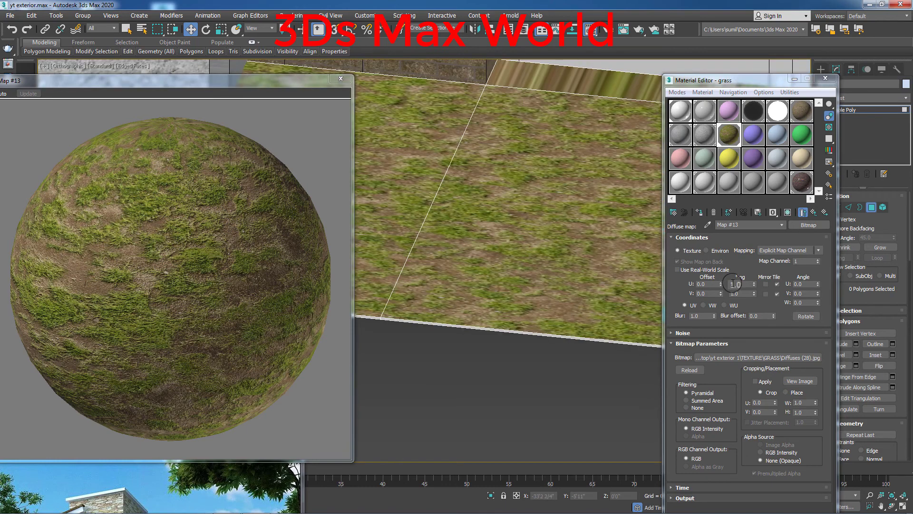
{"action": "double_click", "coordinate": [750, 284]}
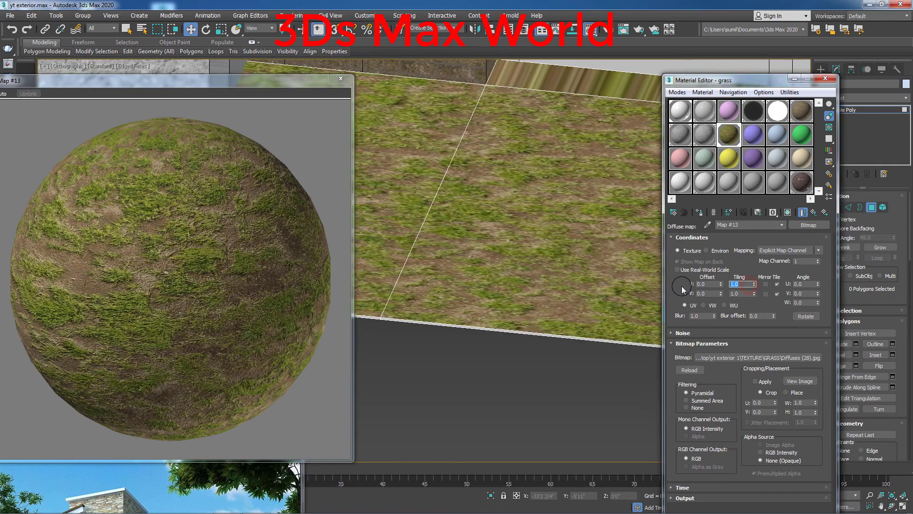
{"action": "type", "text": "5"}
{"action": "key", "text": "Tab"}
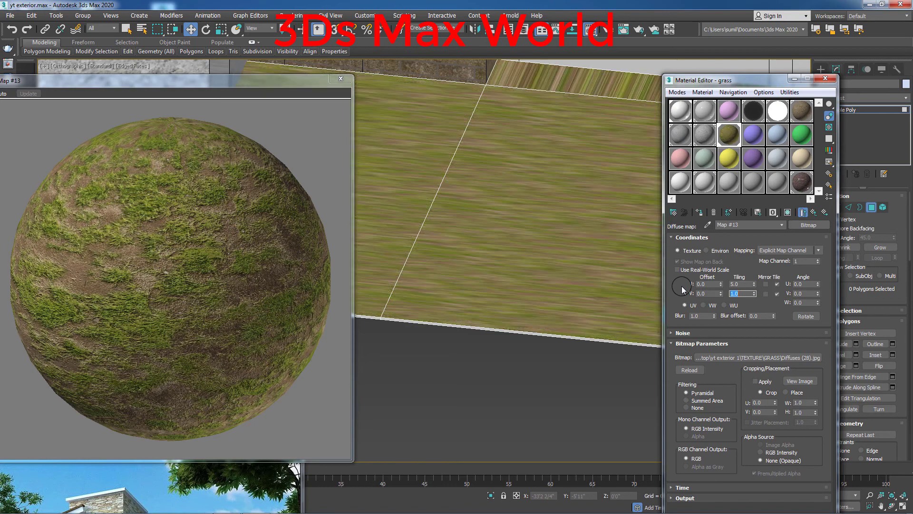
{"action": "type", "text": "5"}
{"action": "key", "text": "Return"}
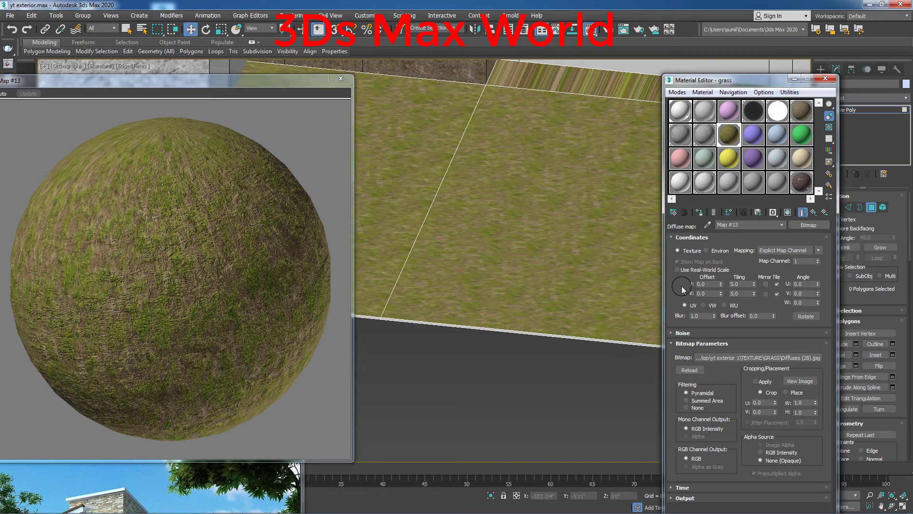
{"action": "double_click", "coordinate": [745, 286]}
{"action": "type", "text": "3"}
{"action": "key", "text": "Tab"}
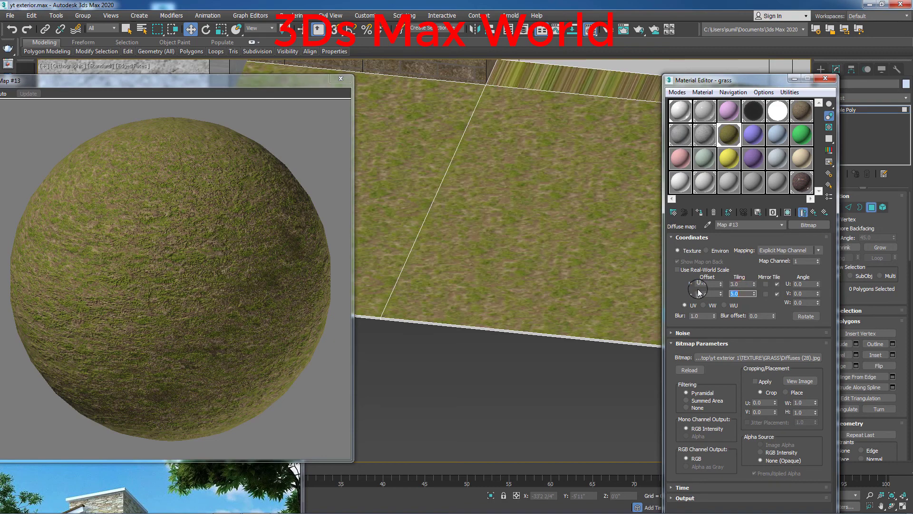
{"action": "double_click", "coordinate": [745, 293]}
{"action": "type", "text": "3"}
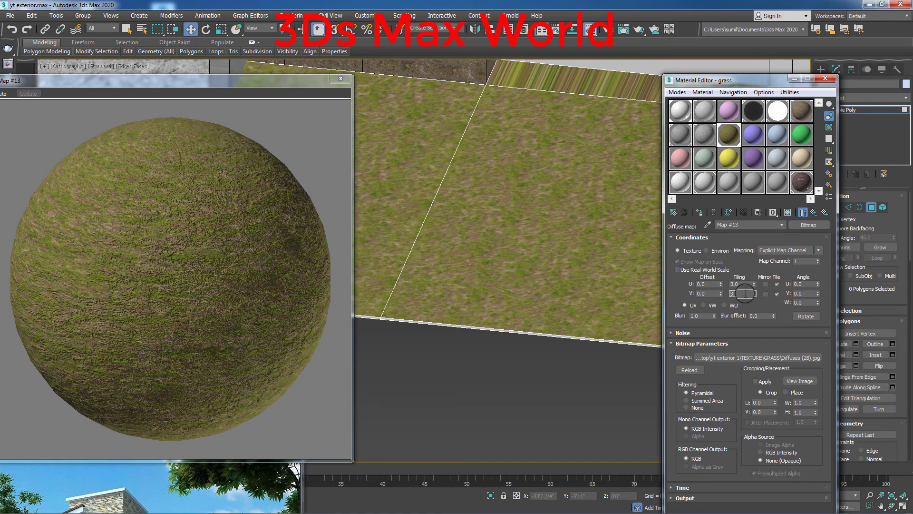
{"action": "key", "text": "Return"}
Step: Close the material editor and add a UVW Map modifier to the ground
{"action": "left_click", "coordinate": [825, 78]}
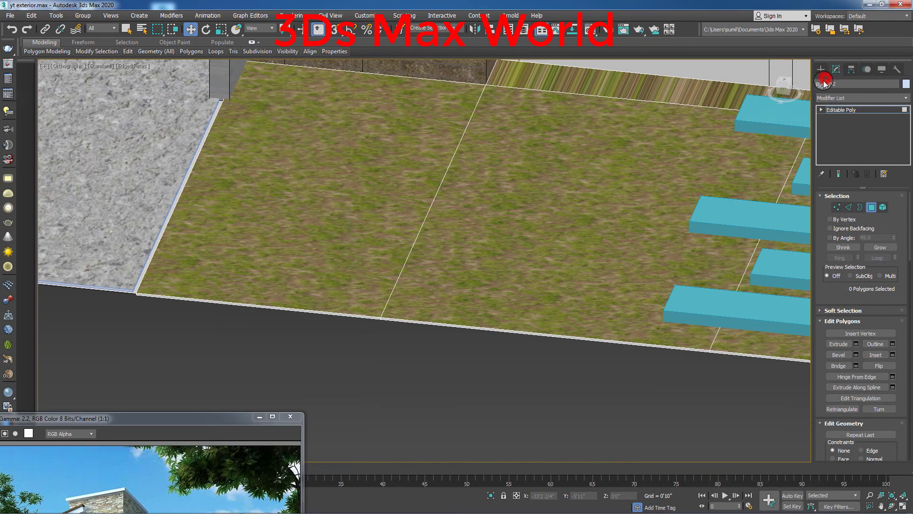
{"action": "scroll", "coordinate": [517, 402], "scroll_direction": "down", "scroll_amount": 10}
{"action": "mouse_move", "coordinate": [538, 392]}
{"action": "middle_mouse_down"}
{"action": "mouse_move", "coordinate": [432, 323]}
{"action": "mouse_move", "coordinate": [511, 353]}
{"action": "mouse_move", "coordinate": [493, 364]}
{"action": "middle_mouse_up"}
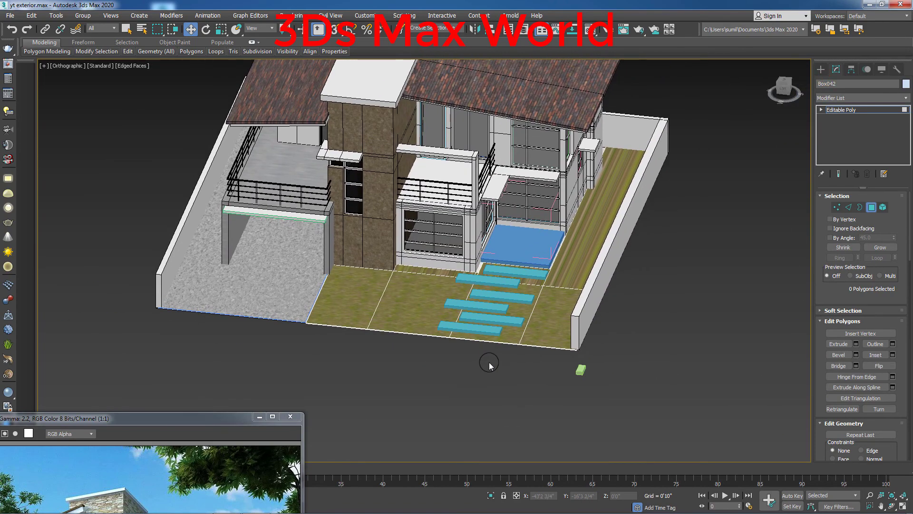
{"action": "scroll", "coordinate": [567, 291], "scroll_direction": "up", "scroll_amount": 5}
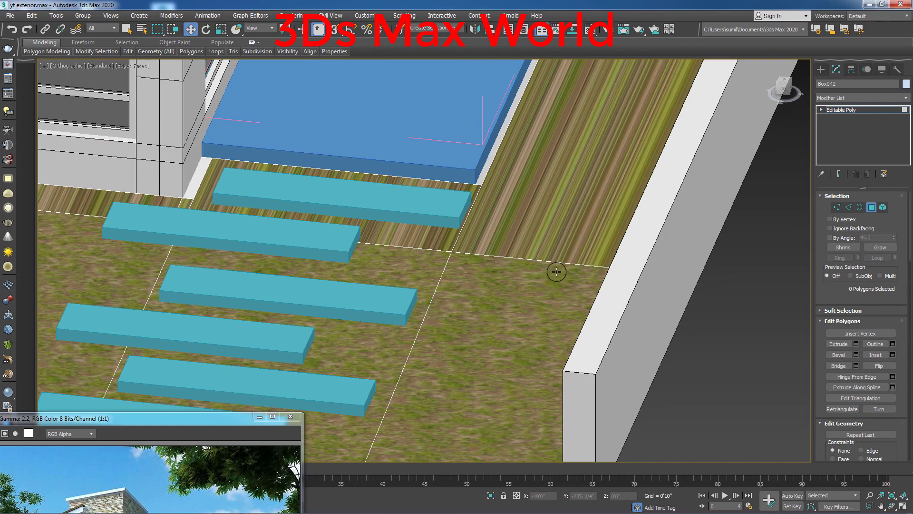
{"action": "scroll", "coordinate": [557, 272], "scroll_direction": "down", "scroll_amount": 5}
{"action": "left_click", "coordinate": [850, 97]}
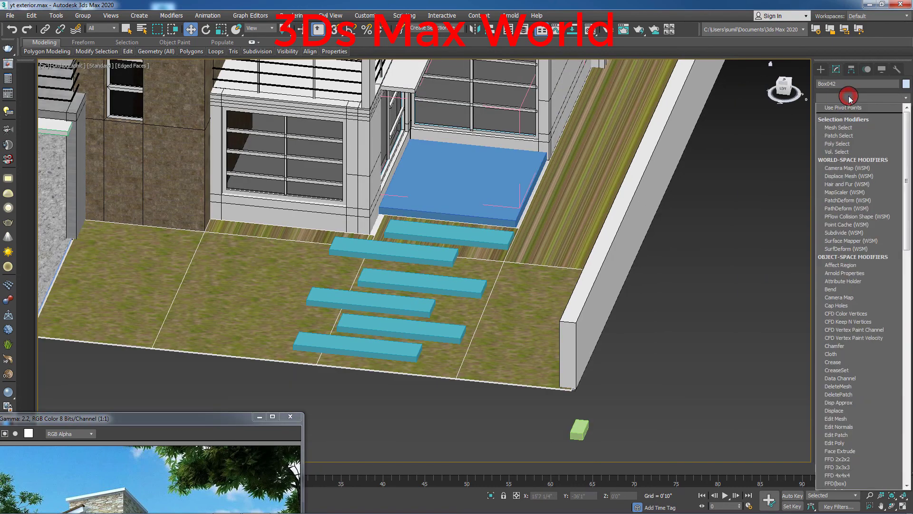
{"action": "type", "text": "uv"}
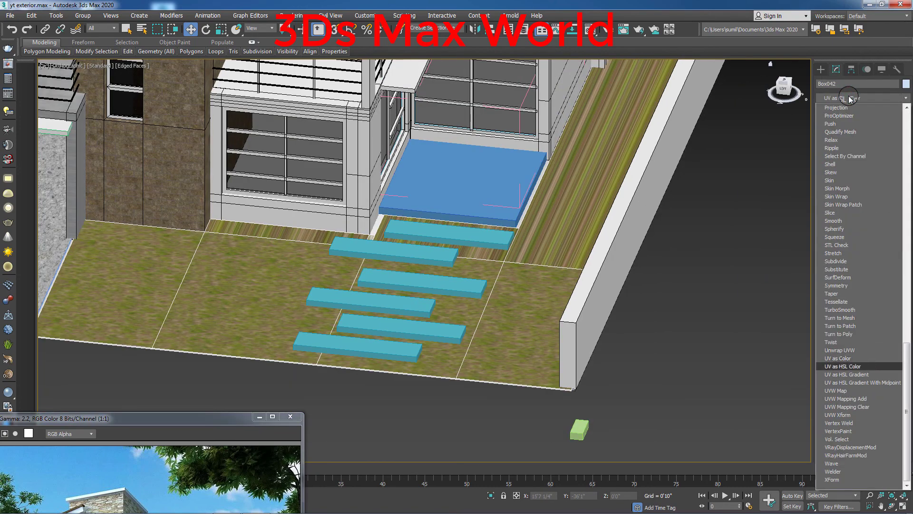
{"action": "type", "text": "w"}
{"action": "key", "text": "Return"}
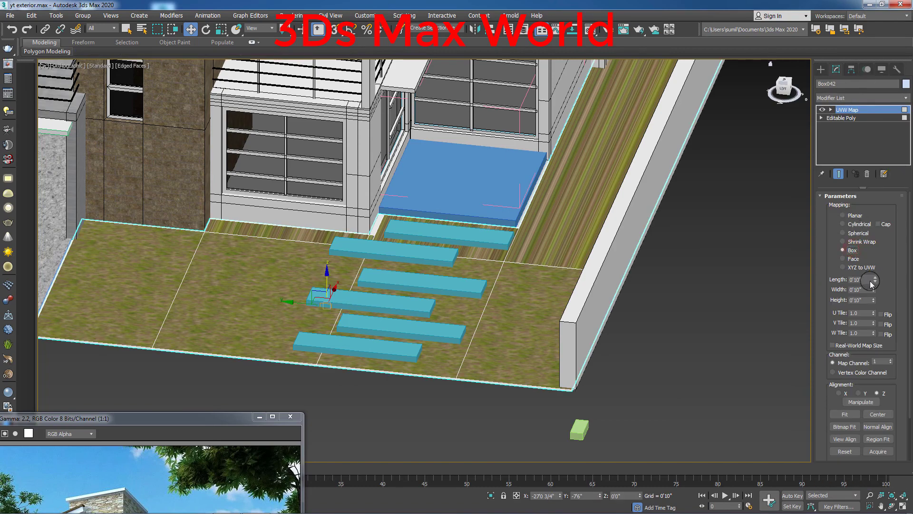
Step: Orbit and zoom to inspect the box-mapped grass from a frontal view of the house
{"action": "middle_click_drag", "start_coordinate": [804, 328], "coordinate": [805, 326]}
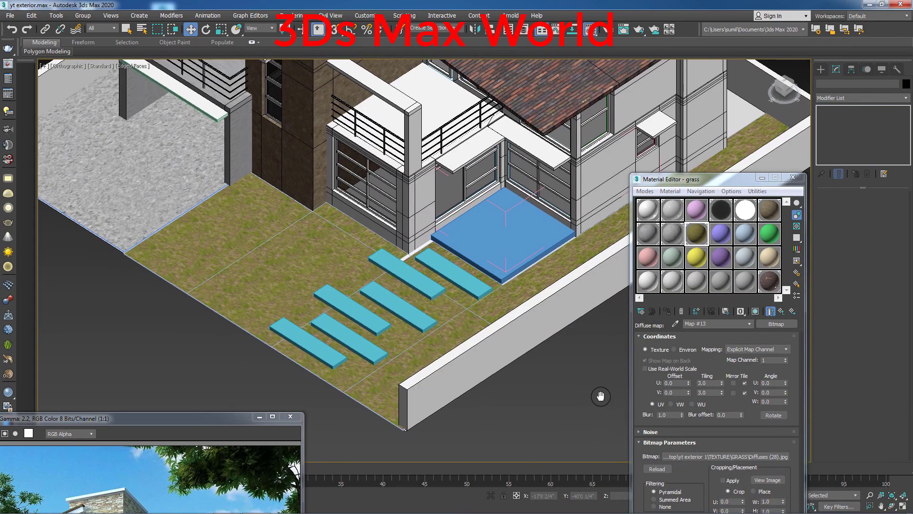
{"action": "middle_click_drag", "start_coordinate": [566, 401], "coordinate": [569, 391], "text": "alt"}
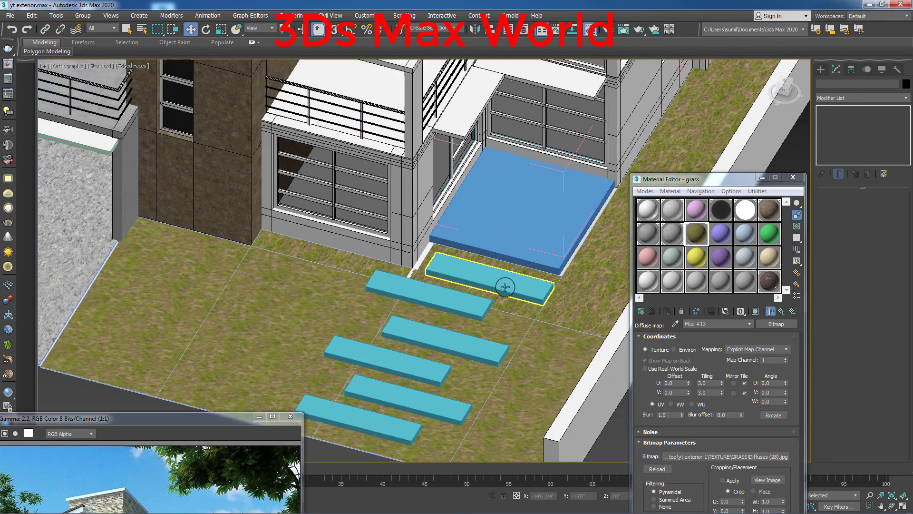
{"action": "scroll", "coordinate": [557, 297], "scroll_direction": "down", "scroll_amount": 5}
{"action": "scroll", "coordinate": [545, 312], "scroll_direction": "up", "scroll_amount": 5}
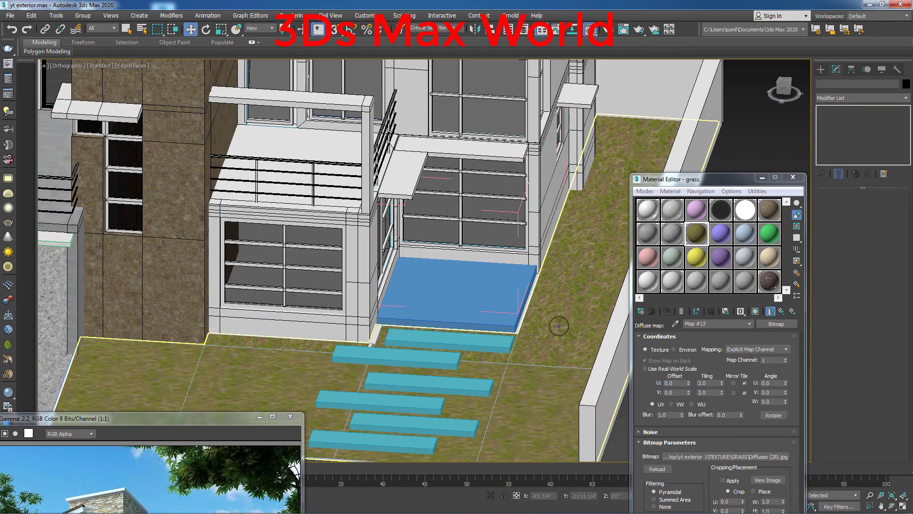
{"action": "scroll", "coordinate": [556, 323], "scroll_direction": "down", "scroll_amount": 2}
{"action": "scroll", "coordinate": [544, 384], "scroll_direction": "up", "scroll_amount": 3}
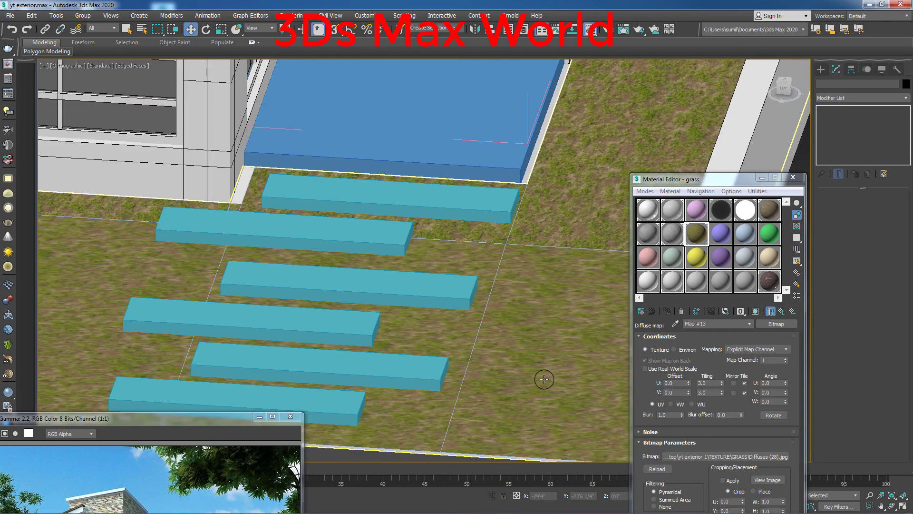
{"action": "scroll", "coordinate": [542, 379], "scroll_direction": "down", "scroll_amount": 3}
{"action": "mouse_move", "coordinate": [542, 373]}
{"action": "middle_mouse_down", "text": "alt"}
{"action": "mouse_move", "coordinate": [510, 347]}
{"action": "mouse_move", "coordinate": [520, 350]}
{"action": "middle_mouse_up", "text": "alt"}
{"action": "scroll", "coordinate": [530, 359], "scroll_direction": "down", "scroll_amount": 3}
{"action": "scroll", "coordinate": [544, 365], "scroll_direction": "up", "scroll_amount": 2}
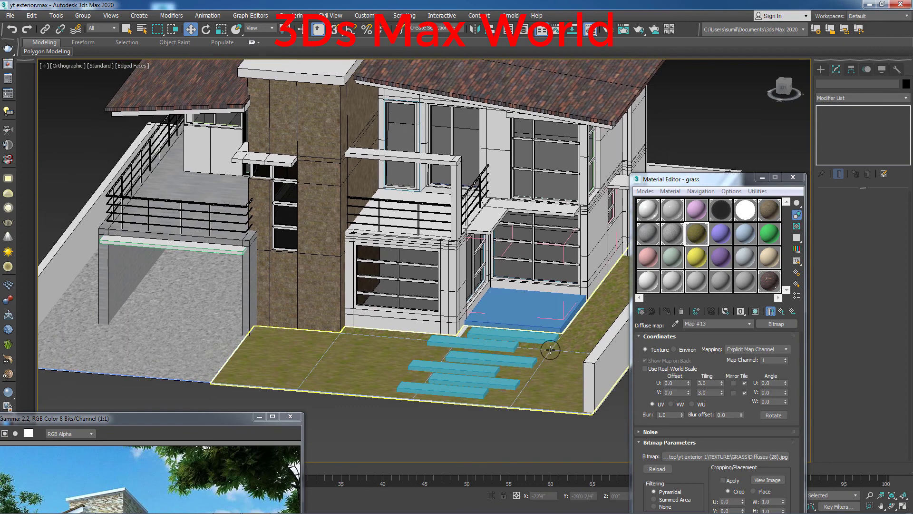
Step: Give the entrance platform and all stepping stones the white Material #1
{"action": "left_click", "coordinate": [546, 320]}
{"action": "left_click", "coordinate": [505, 347], "text": "ctrl"}
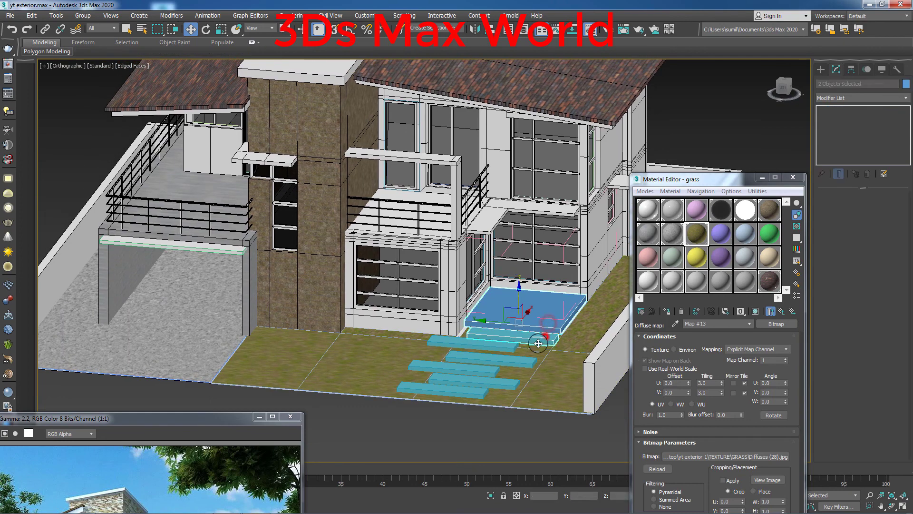
{"action": "left_click", "coordinate": [504, 348], "text": "ctrl"}
{"action": "left_click", "coordinate": [522, 363], "text": "ctrl"}
{"action": "left_click", "coordinate": [492, 374], "text": "ctrl"}
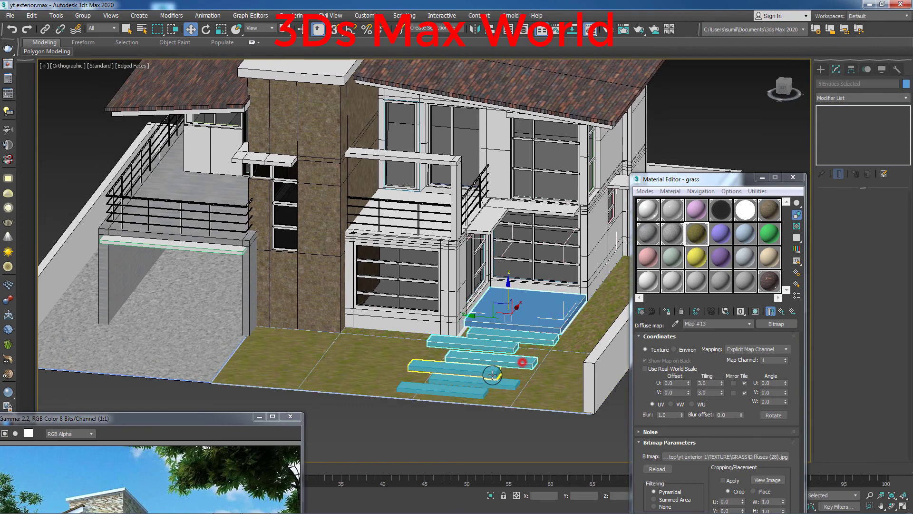
{"action": "left_click", "coordinate": [486, 382], "text": "ctrl"}
{"action": "left_click", "coordinate": [475, 396], "text": "ctrl"}
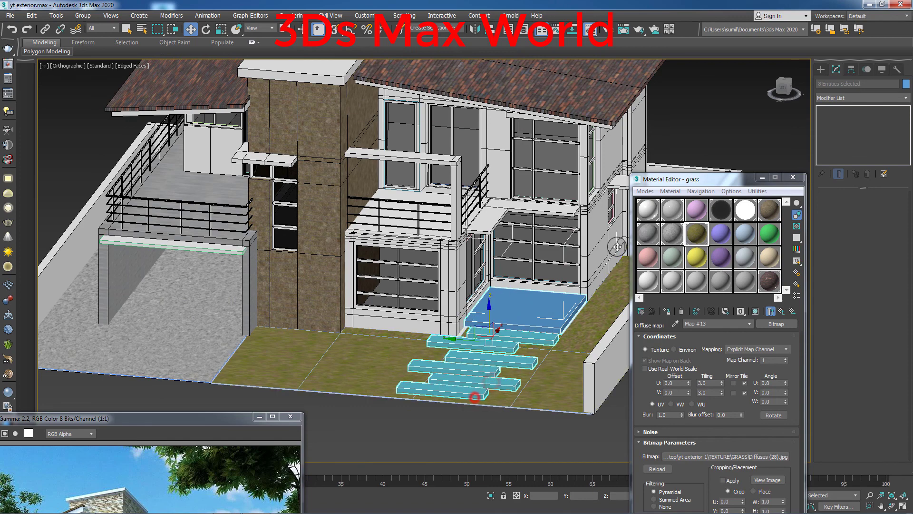
{"action": "left_click", "coordinate": [648, 210]}
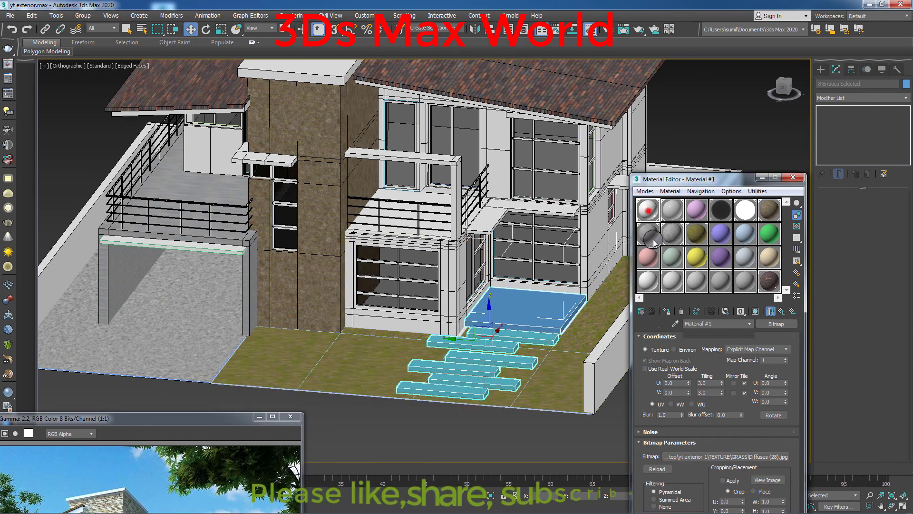
{"action": "left_click", "coordinate": [669, 312]}
{"action": "left_click", "coordinate": [548, 437]}
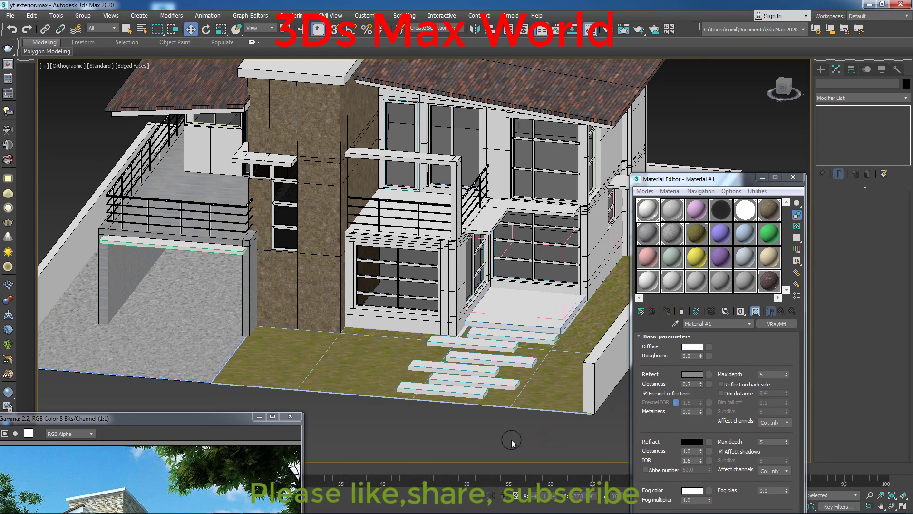
Step: Move the Material Editor aside and orbit and zoom to a lower, frontal view of the house
{"action": "scroll", "coordinate": [507, 417], "scroll_direction": "down", "scroll_amount": 2}
{"action": "scroll", "coordinate": [507, 416], "scroll_direction": "down", "scroll_amount": 2}
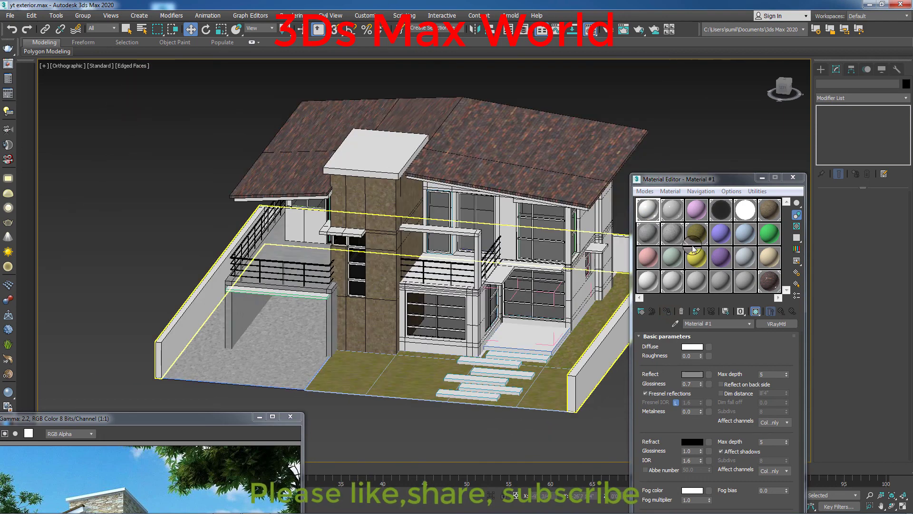
{"action": "mouse_move", "coordinate": [718, 178]}
{"action": "left_mouse_down"}
{"action": "mouse_move", "coordinate": [745, 306]}
{"action": "mouse_move", "coordinate": [747, 390]}
{"action": "left_mouse_up"}
{"action": "middle_click_drag", "start_coordinate": [526, 366], "coordinate": [527, 342], "text": "alt"}
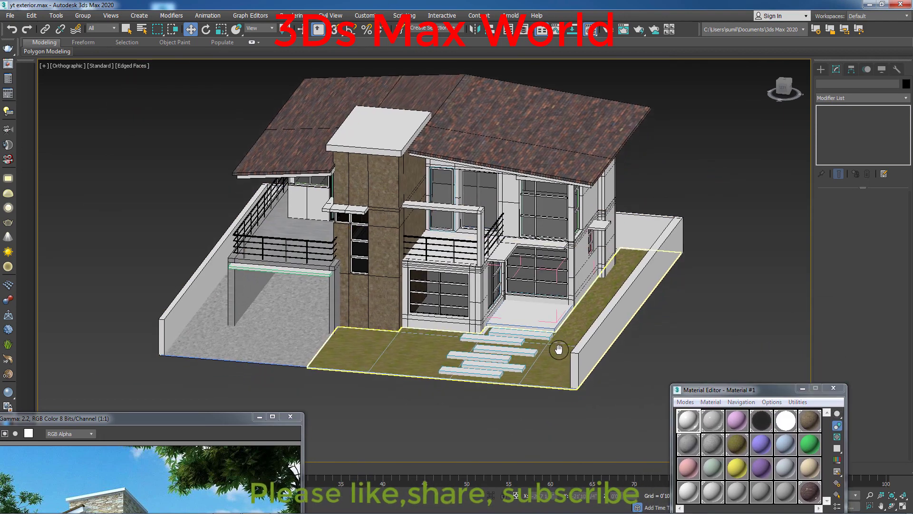
{"action": "scroll", "coordinate": [498, 332], "scroll_direction": "up", "scroll_amount": 1}
{"action": "scroll", "coordinate": [498, 333], "scroll_direction": "up", "scroll_amount": 1}
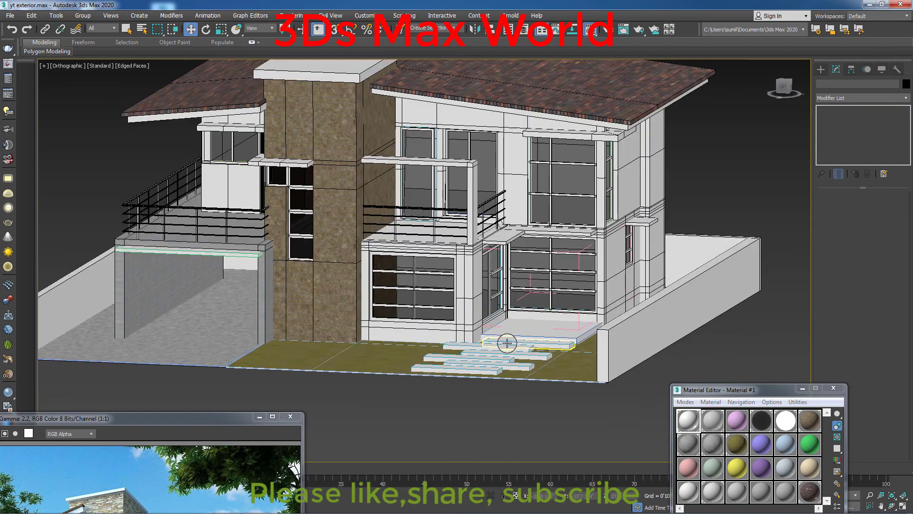
{"action": "scroll", "coordinate": [500, 343], "scroll_direction": "up", "scroll_amount": 1}
{"action": "scroll", "coordinate": [507, 364], "scroll_direction": "up", "scroll_amount": 1}
{"action": "scroll", "coordinate": [492, 336], "scroll_direction": "down", "scroll_amount": 3}
{"action": "scroll", "coordinate": [490, 331], "scroll_direction": "up", "scroll_amount": 2}
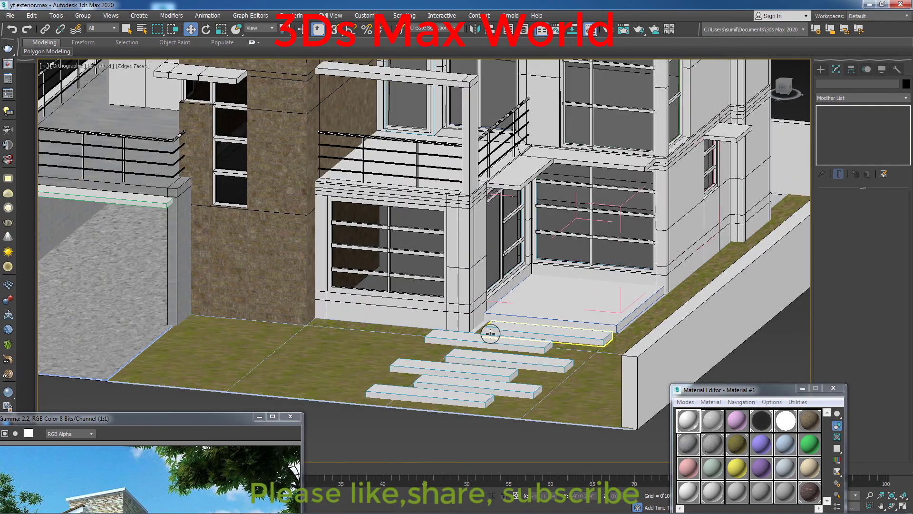
Step: Turn off Edged Faces (F4) and frame the house to review the white steps on the grass
{"action": "key", "text": "F4"}
{"action": "scroll", "coordinate": [494, 331], "scroll_direction": "down", "scroll_amount": 3}
{"action": "scroll", "coordinate": [506, 325], "scroll_direction": "up", "scroll_amount": 1}
{"action": "scroll", "coordinate": [514, 319], "scroll_direction": "up", "scroll_amount": 1}
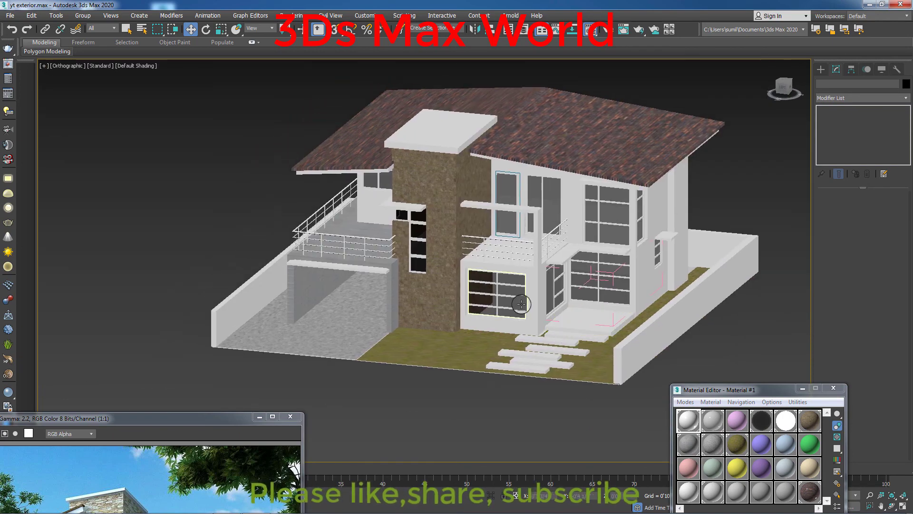
{"action": "scroll", "coordinate": [518, 309], "scroll_direction": "up", "scroll_amount": 1}
{"action": "scroll", "coordinate": [521, 299], "scroll_direction": "up", "scroll_amount": 2}
{"action": "middle_click_drag", "start_coordinate": [521, 300], "coordinate": [509, 318]}
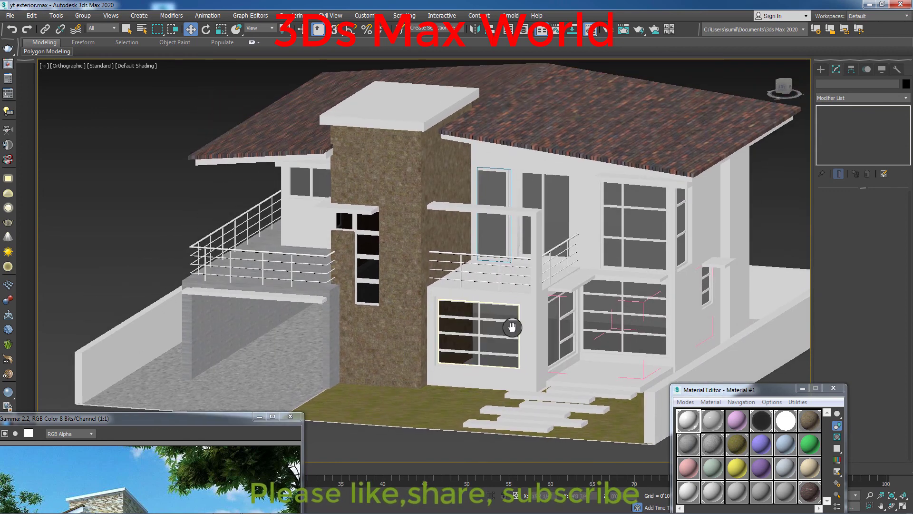